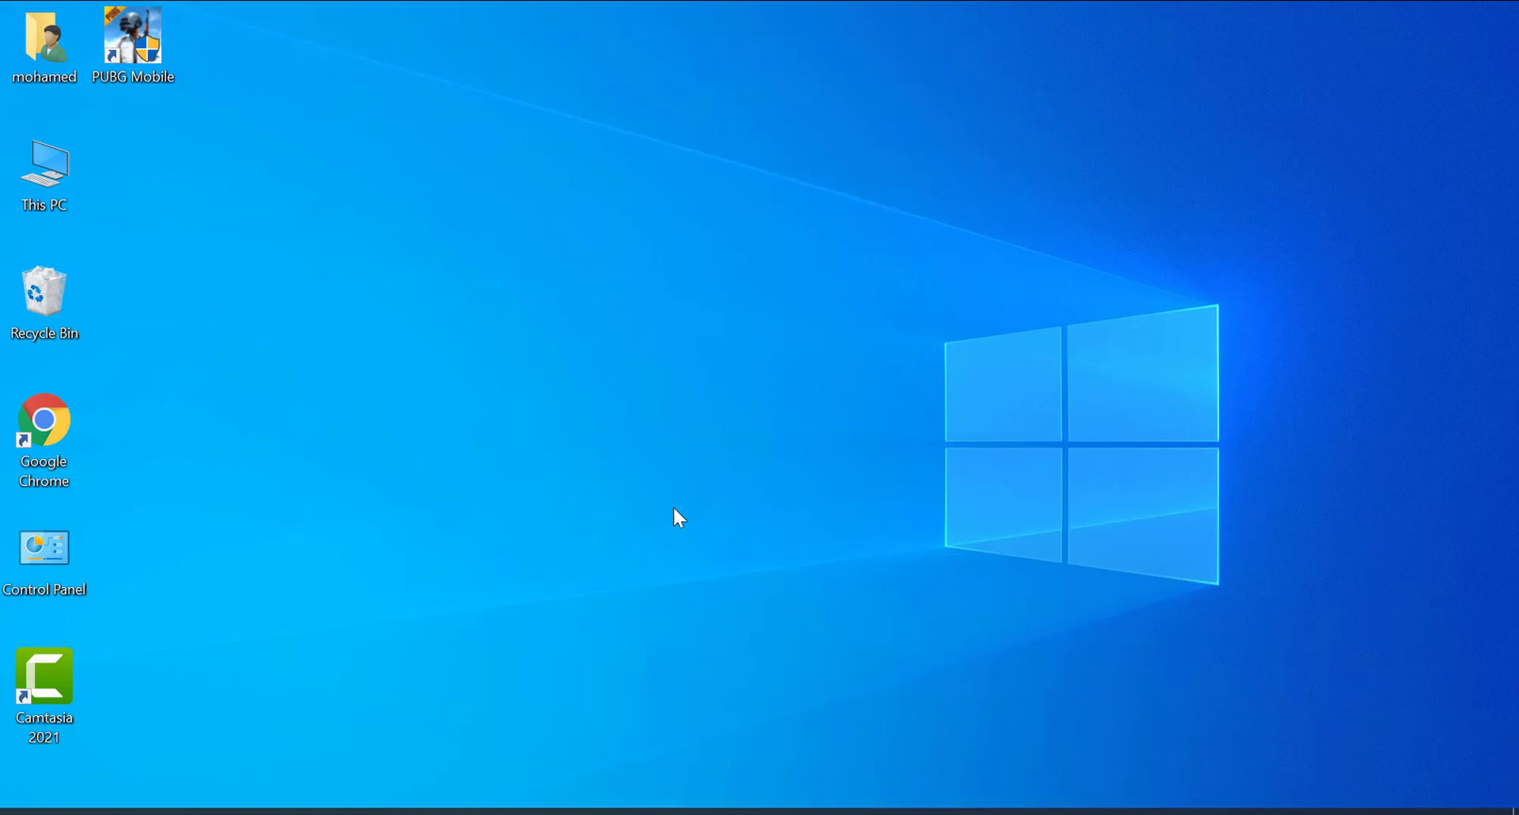
# Create a new Microsoft Word Document on the desktop and place it in the top icon row.
pyautogui.rightClick(354, 255)
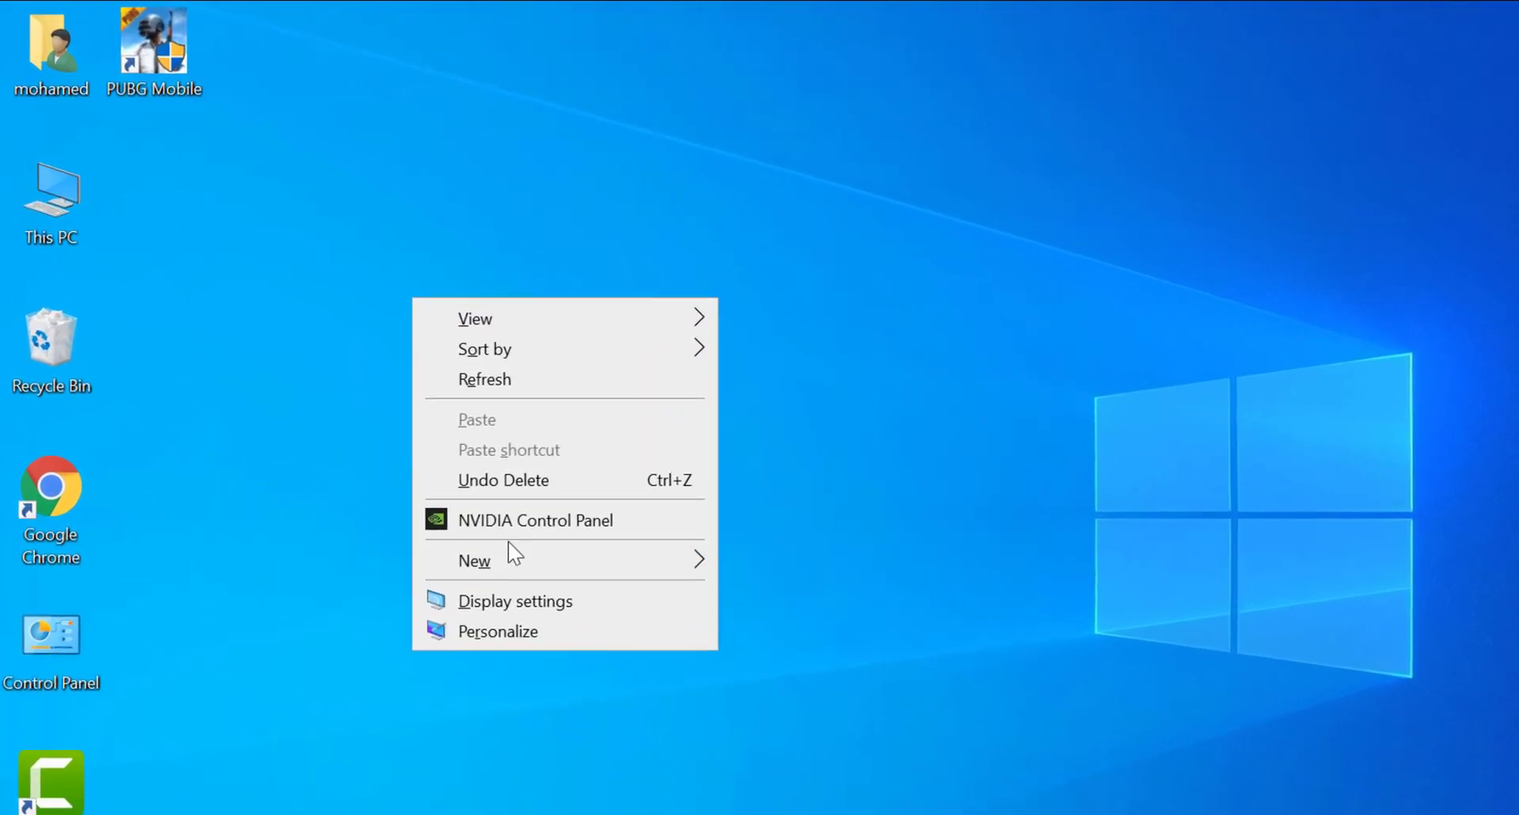
pyautogui.moveTo(526, 560)
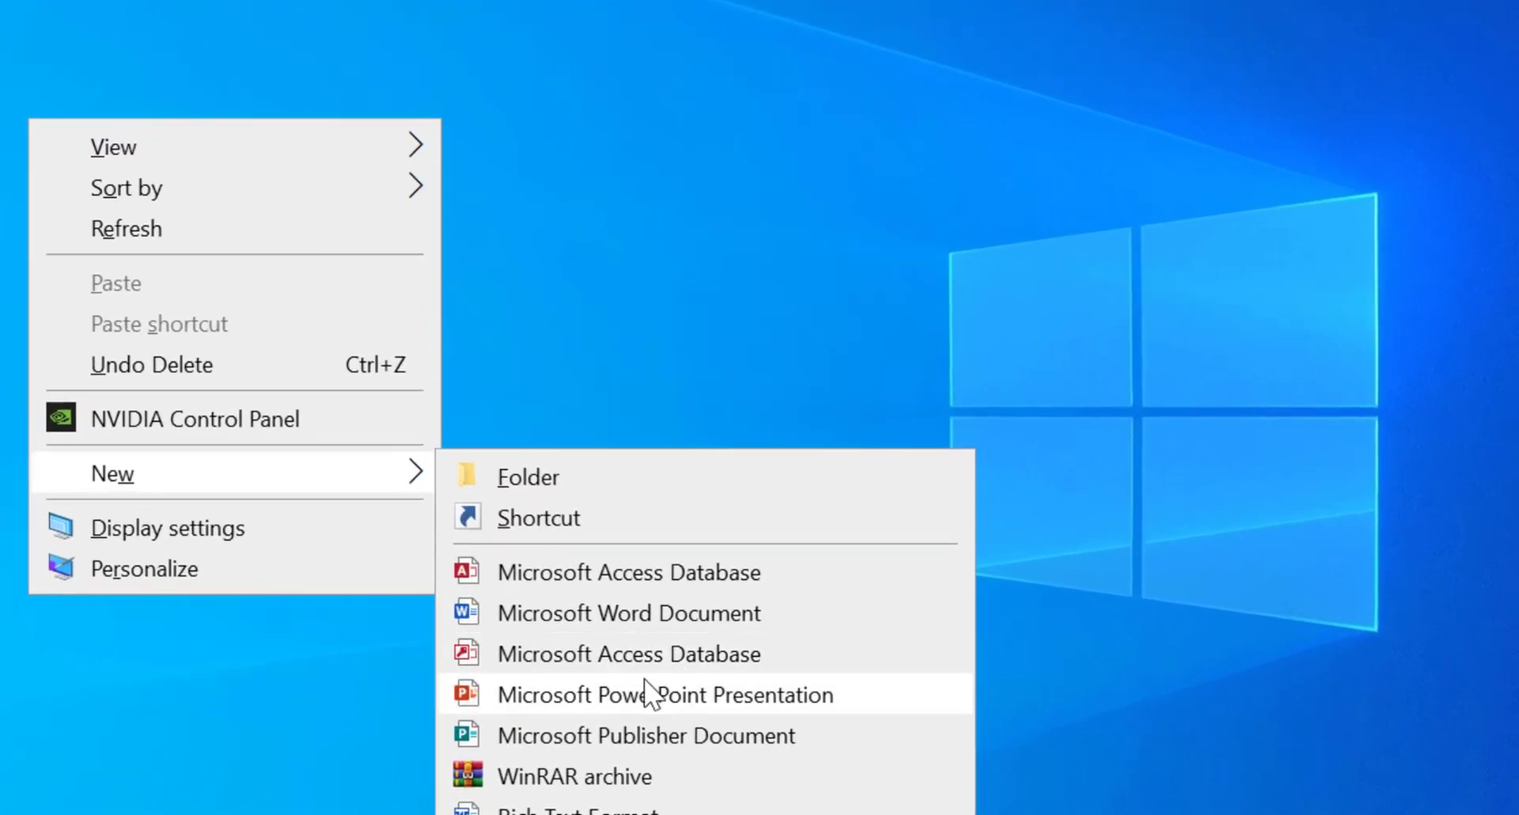
pyautogui.click(619, 616)
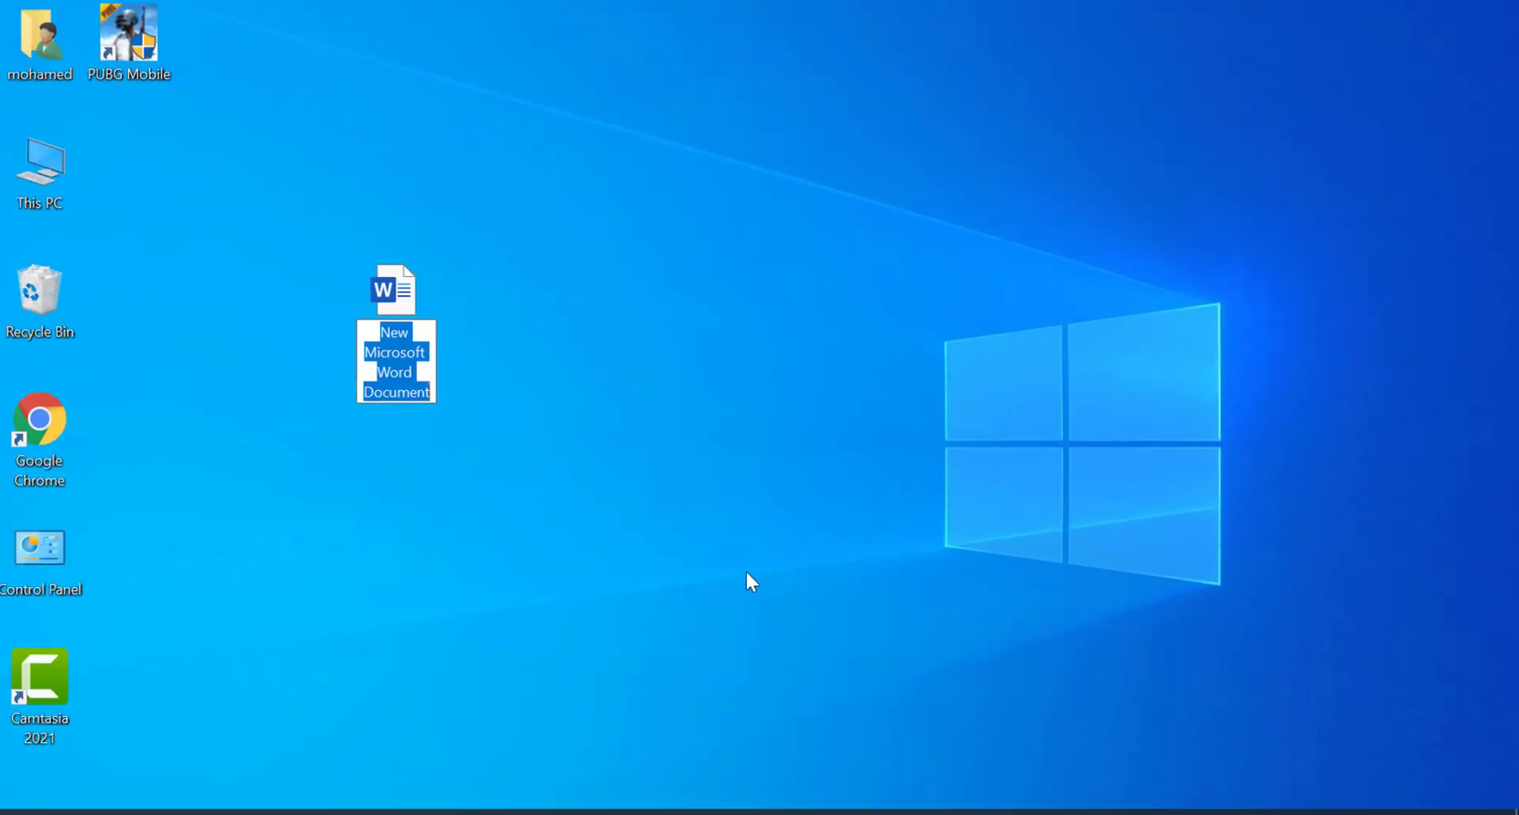
pyautogui.moveTo(408, 333)
pyautogui.mouseDown()
pyautogui.moveTo(378, 348)
pyautogui.moveTo(269, 40)
pyautogui.mouseUp()
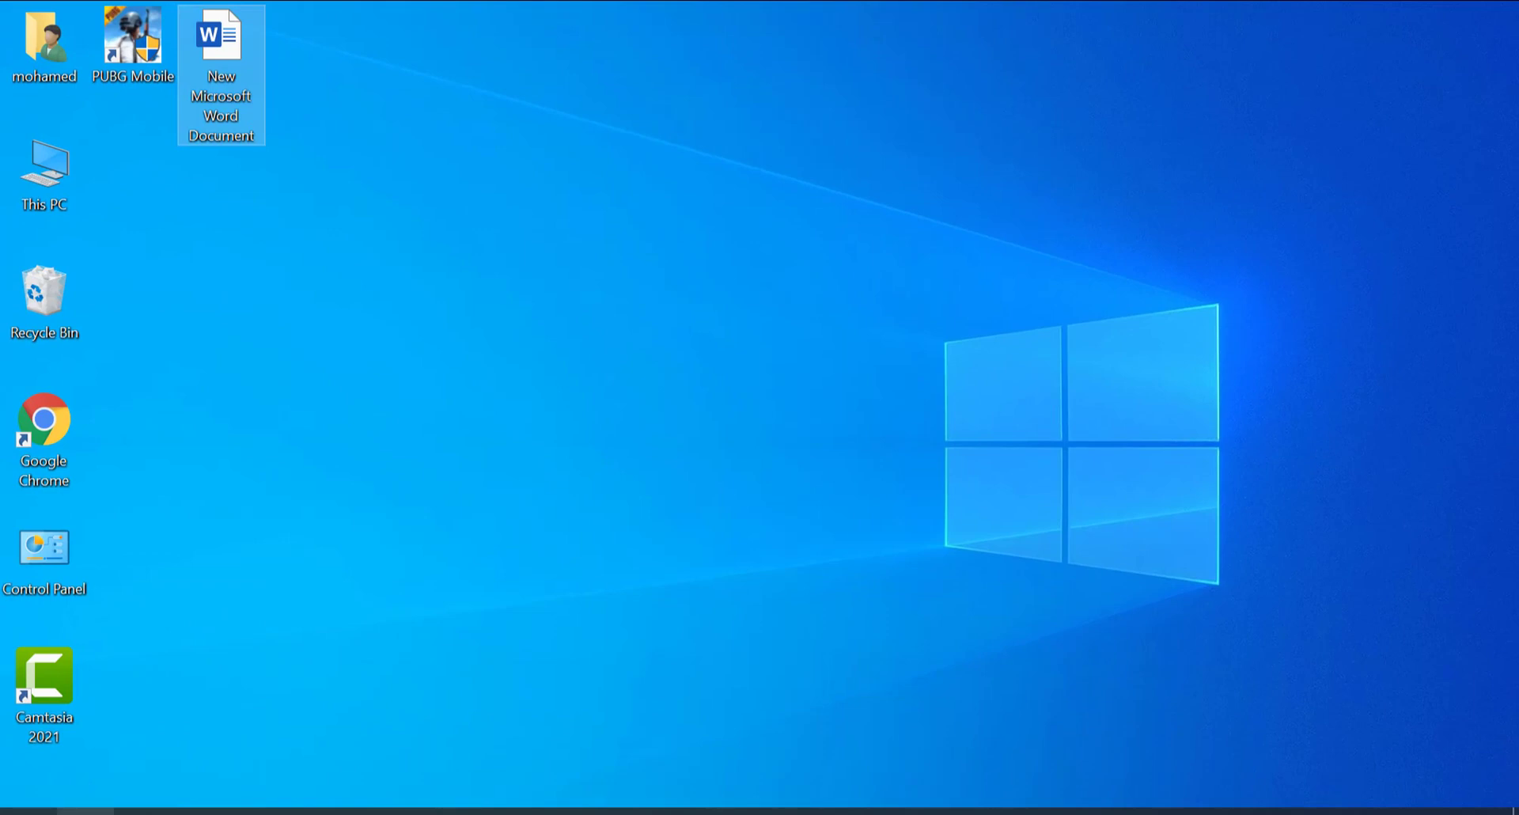
# Launch Word from the Start menu's app list after a brief Windows search.
pyautogui.click(84, 811)
pyautogui.write('ص')
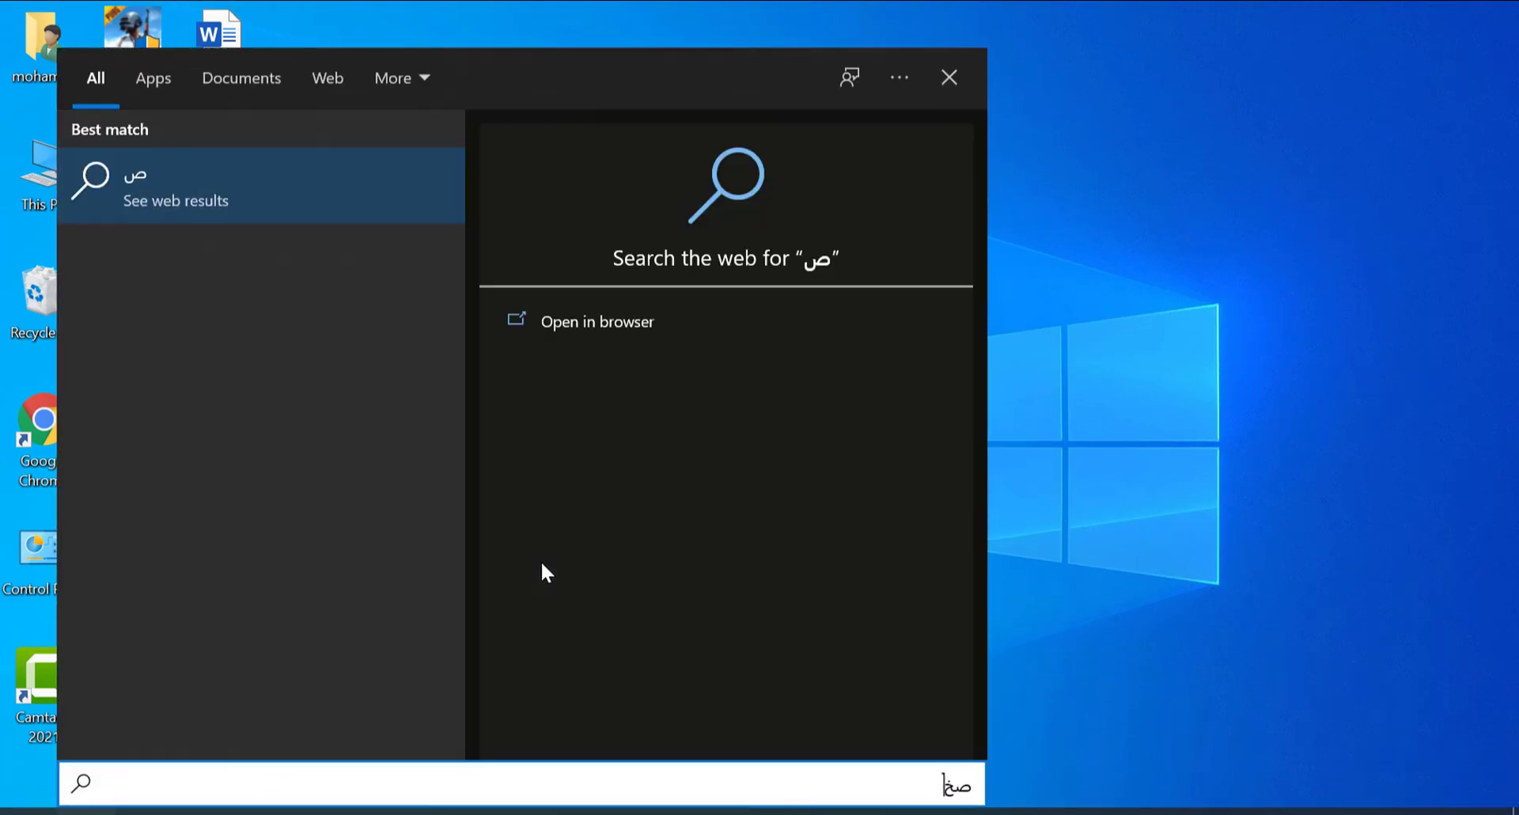
pyautogui.write('خقي')
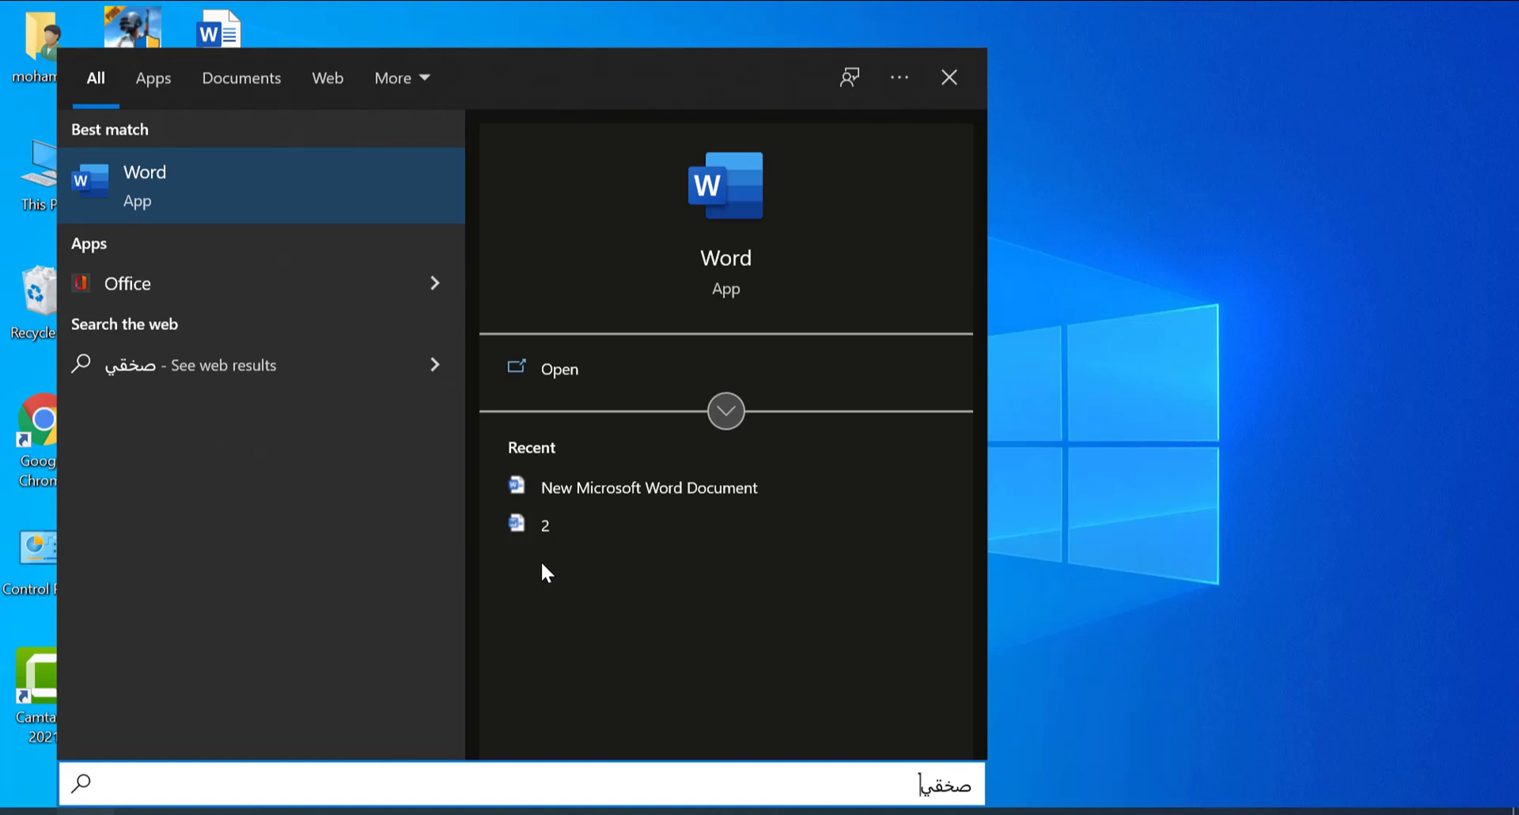
pyautogui.click(1274, 198)
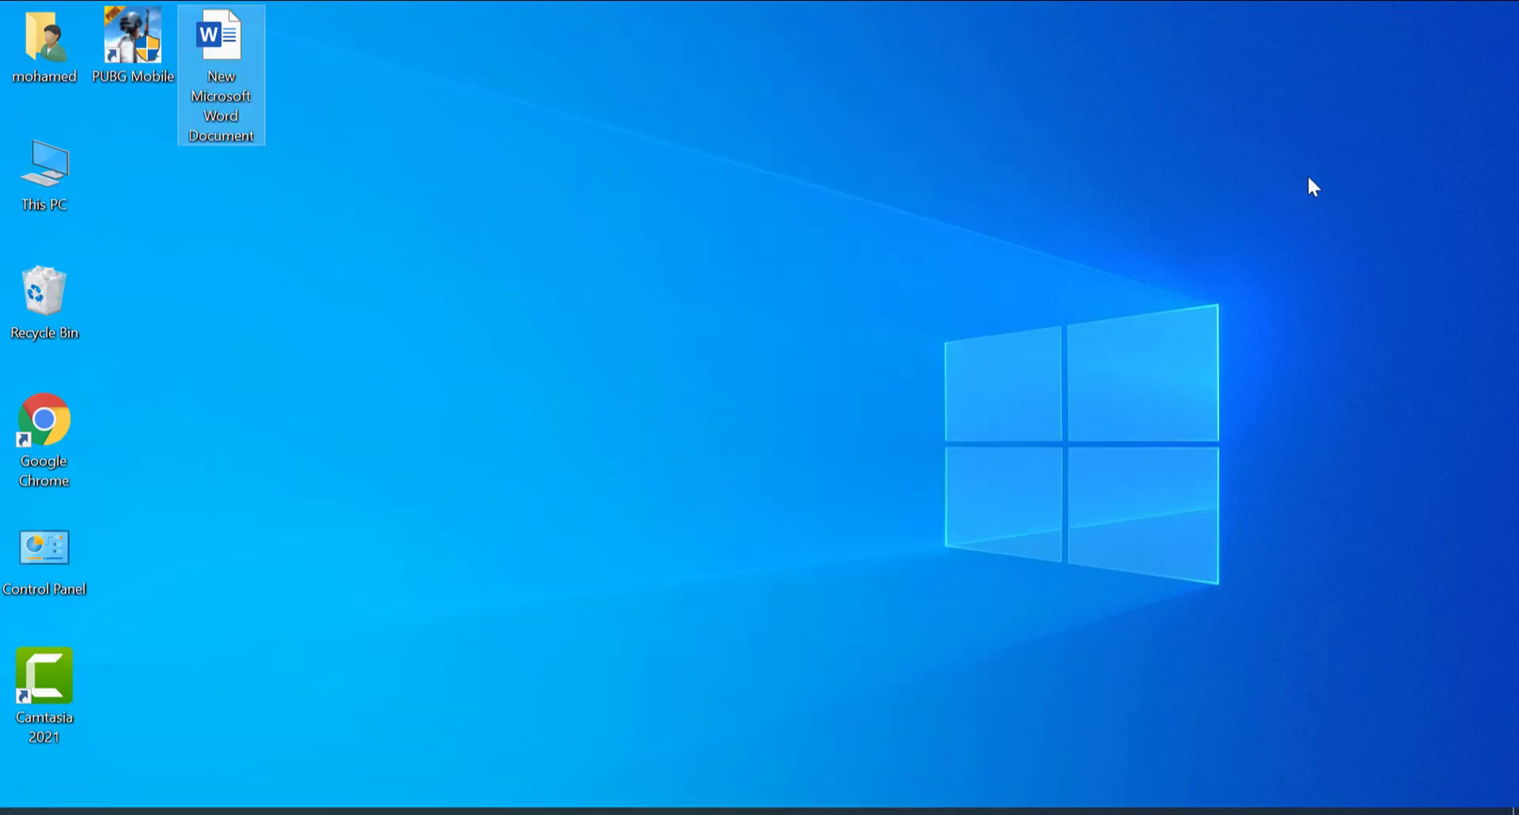
pyautogui.click(29, 809)
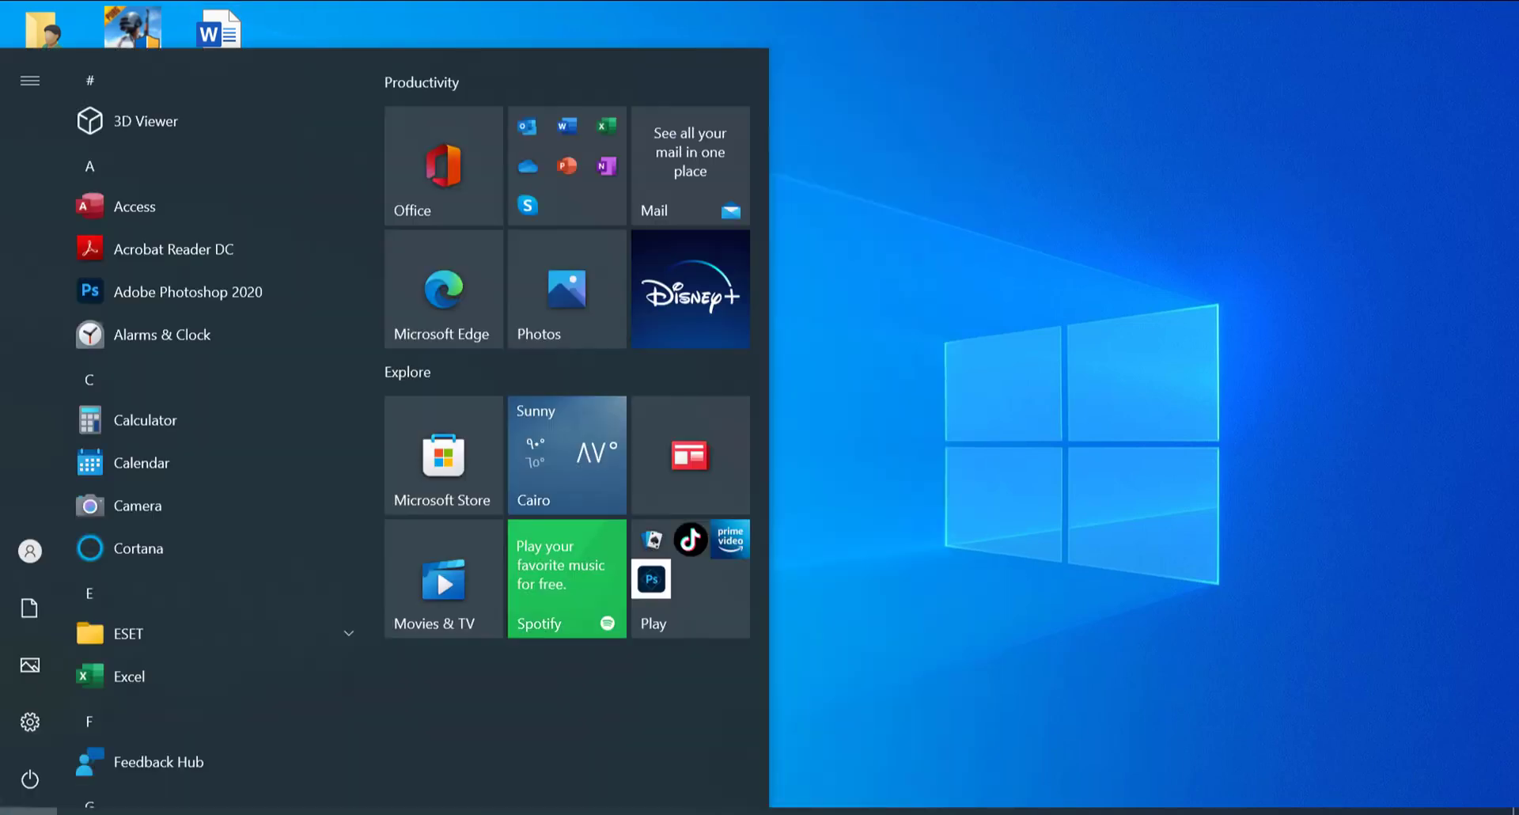
pyautogui.scroll(-5, 126, 616)
pyautogui.scroll(-5, 133, 613)
pyautogui.scroll(-5, 134, 617)
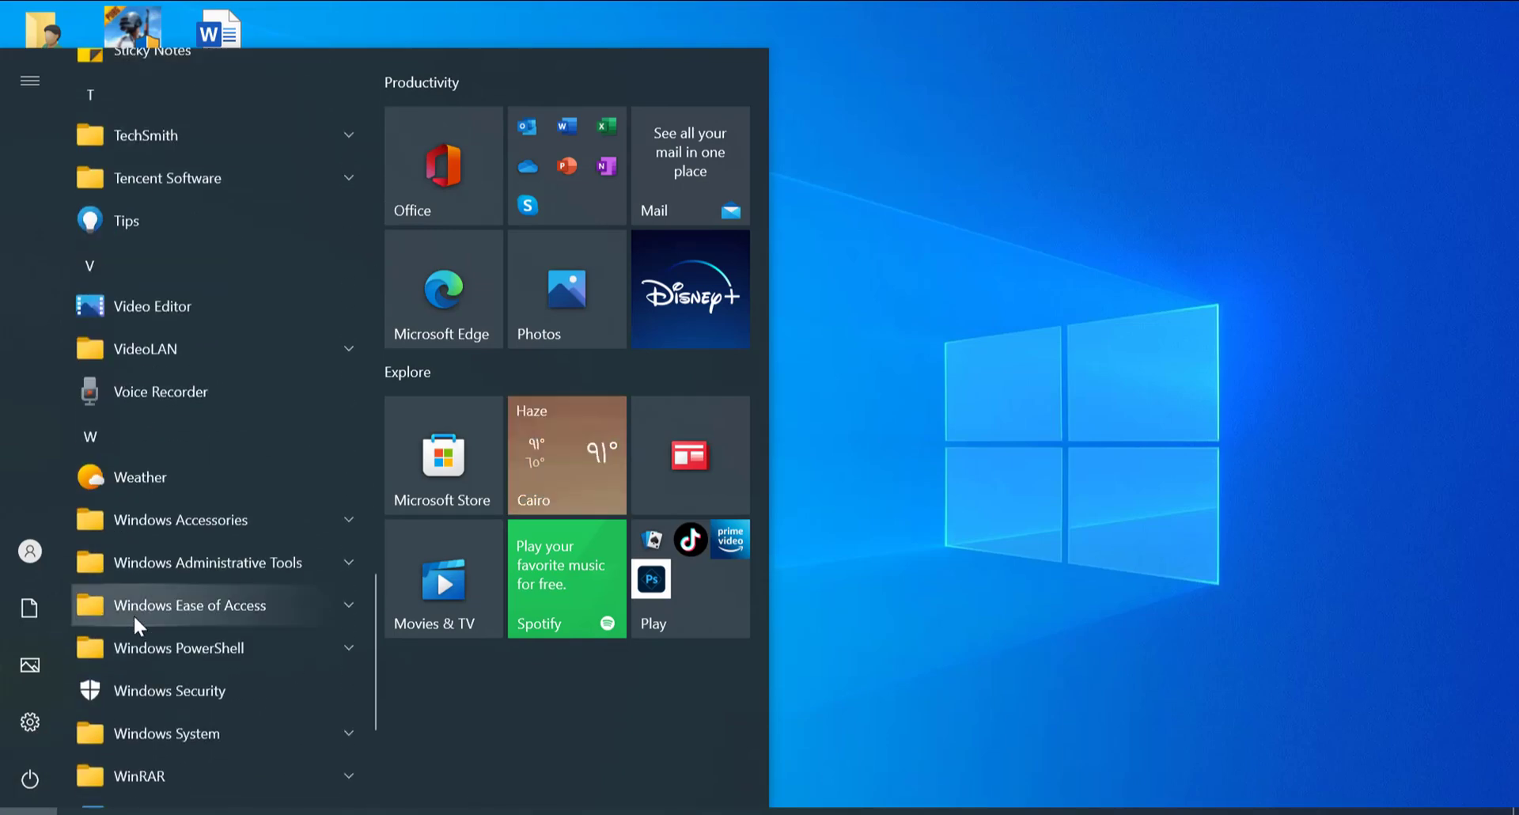
pyautogui.scroll(-3, 133, 617)
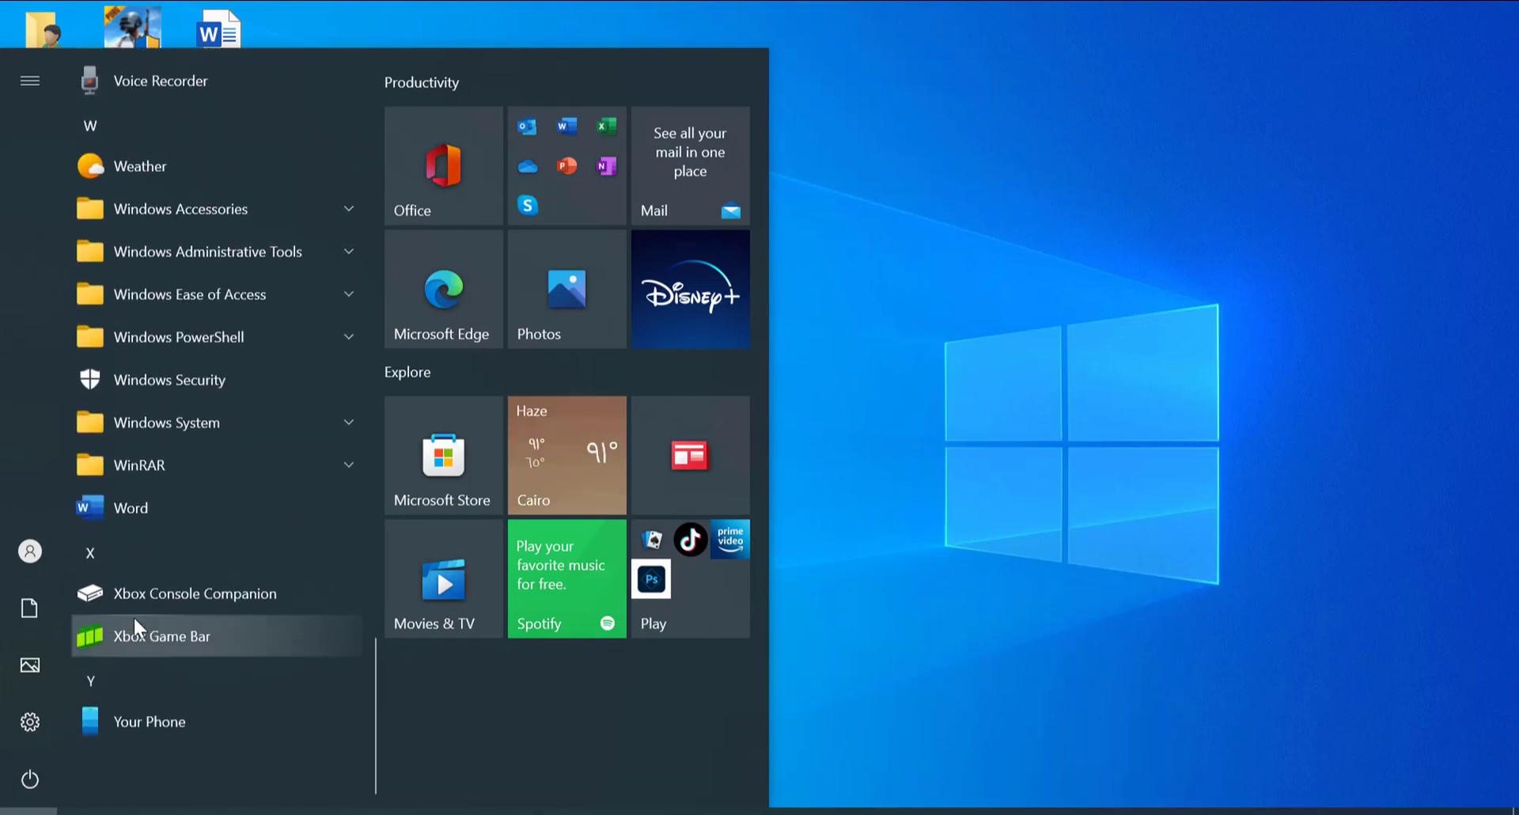
pyautogui.click(176, 518)
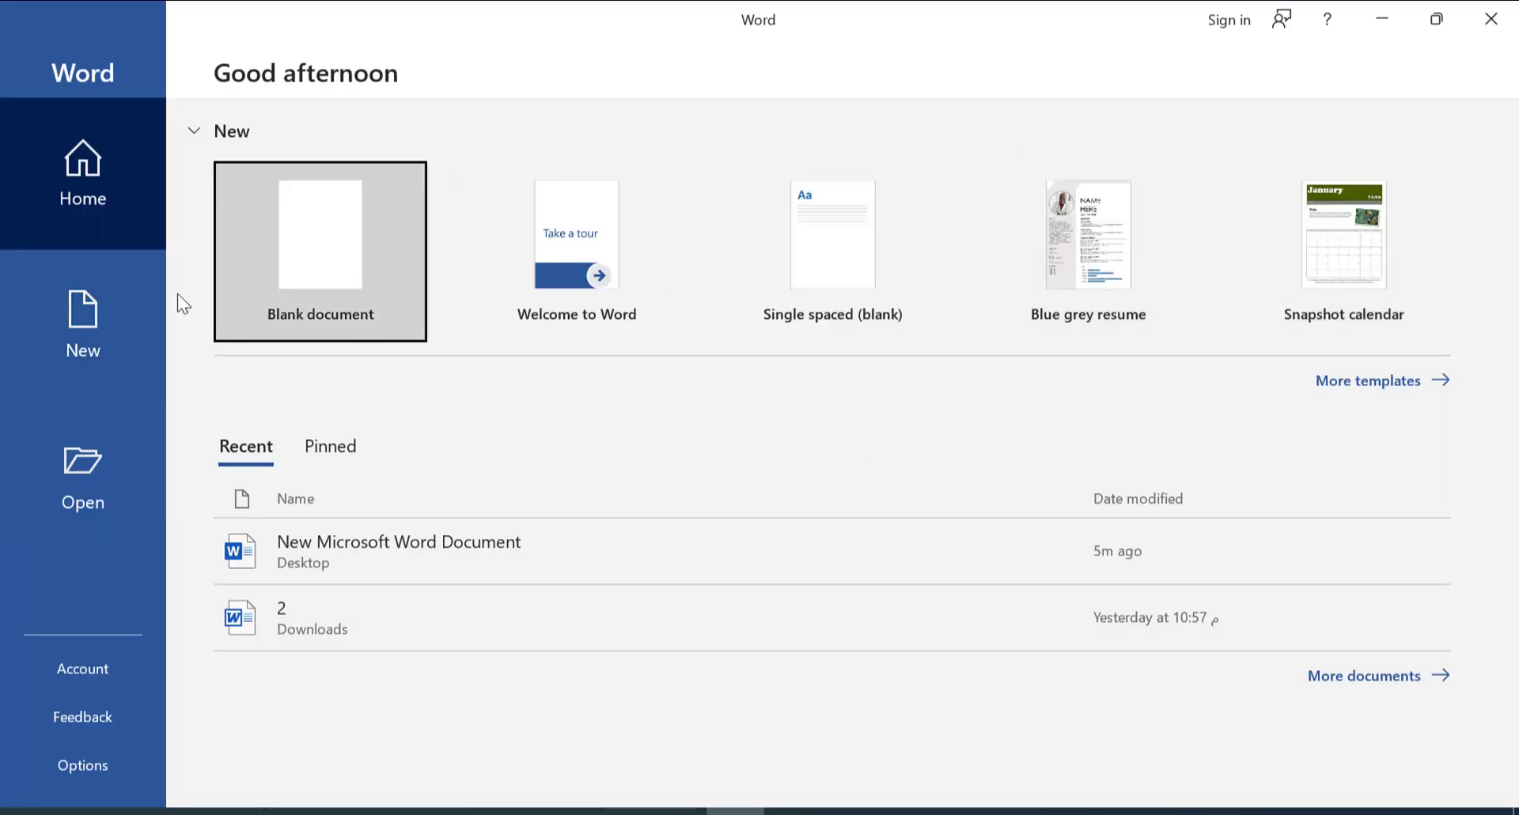
# Start a blank document, switch typing to Arabic, and look over the Insert, Draw and Design tabs.
pyautogui.click(338, 250)
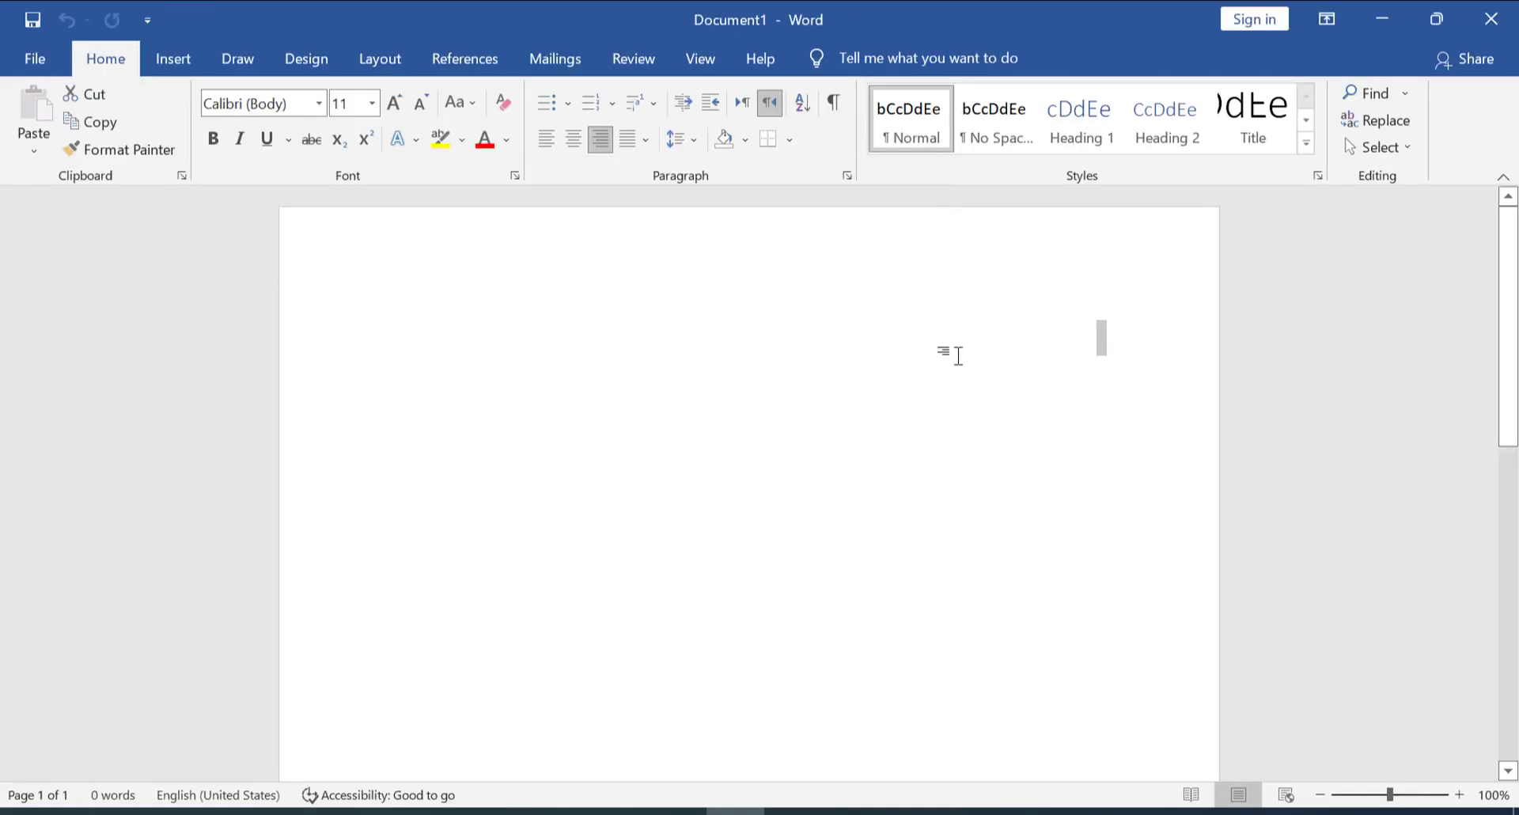
pyautogui.hotkey('alt', 'shift')
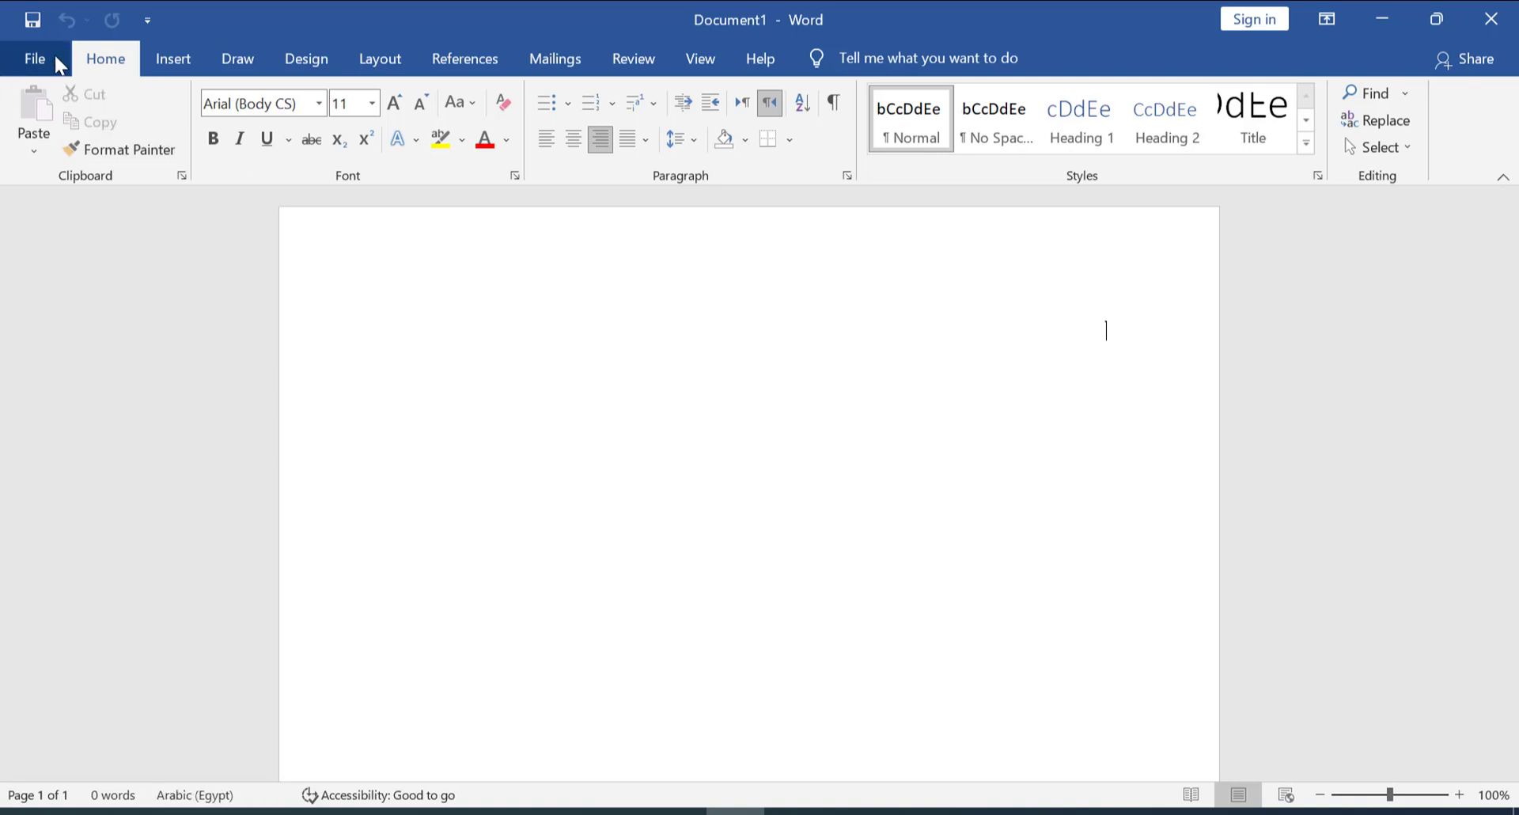
pyautogui.click(172, 57)
pyautogui.click(237, 57)
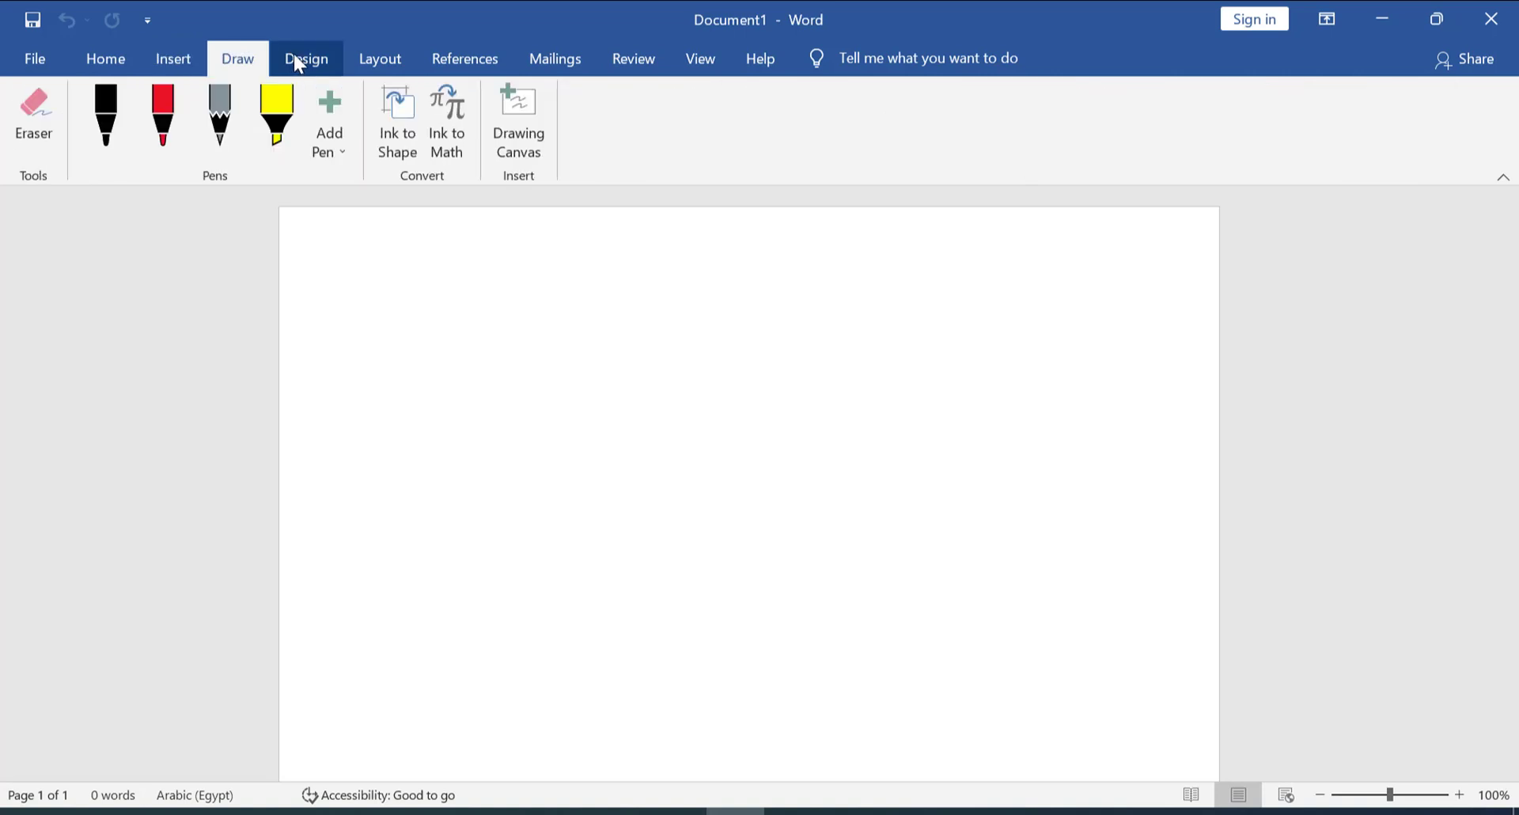
pyautogui.click(306, 57)
# Browse the Layout through View tabs, then show the ruler from the View tab.
pyautogui.click(409, 59)
pyautogui.click(465, 58)
pyautogui.click(554, 58)
pyautogui.click(633, 57)
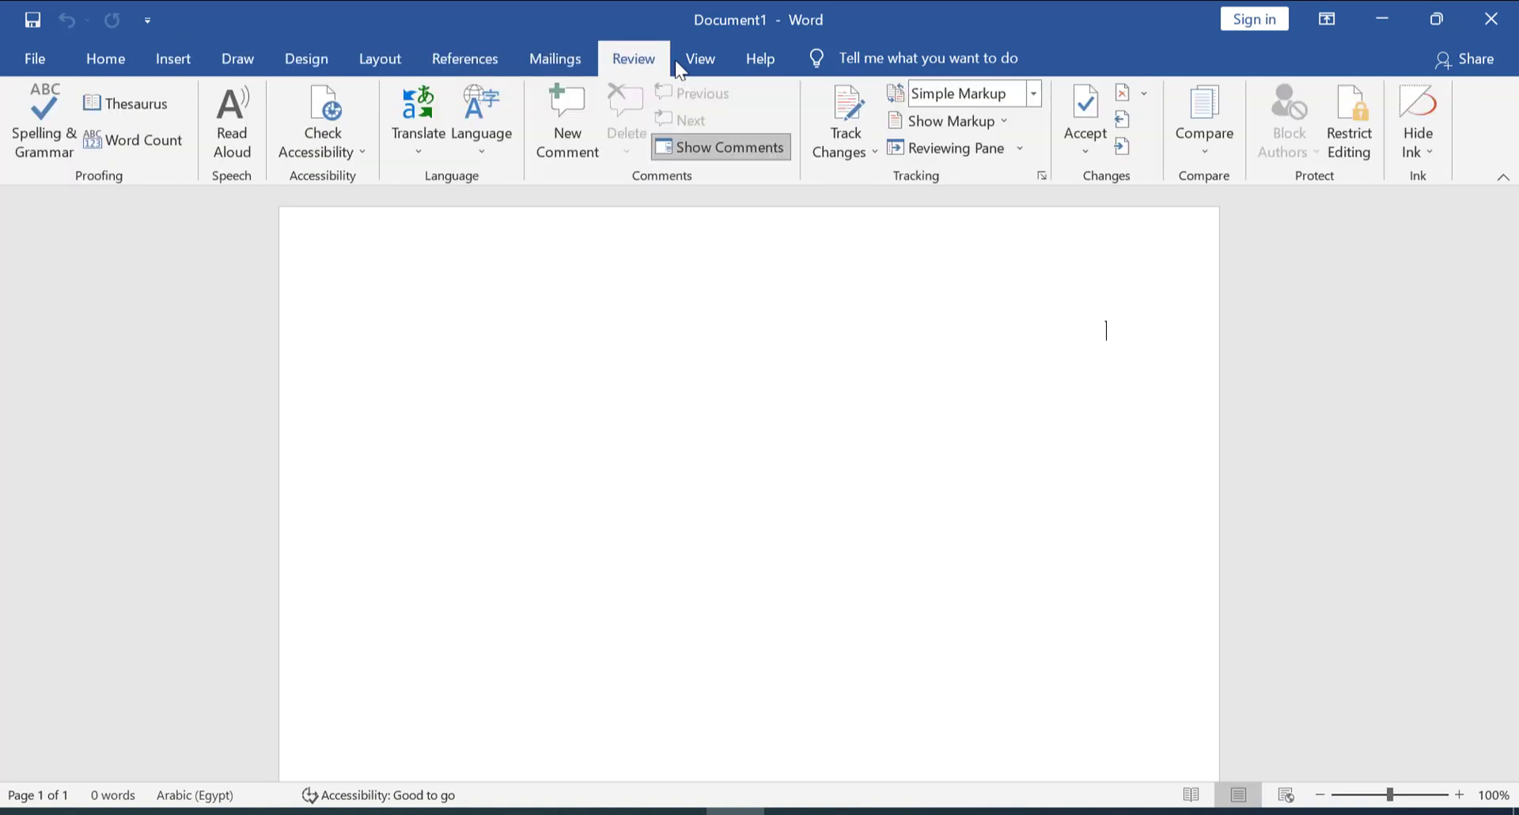
pyautogui.click(699, 59)
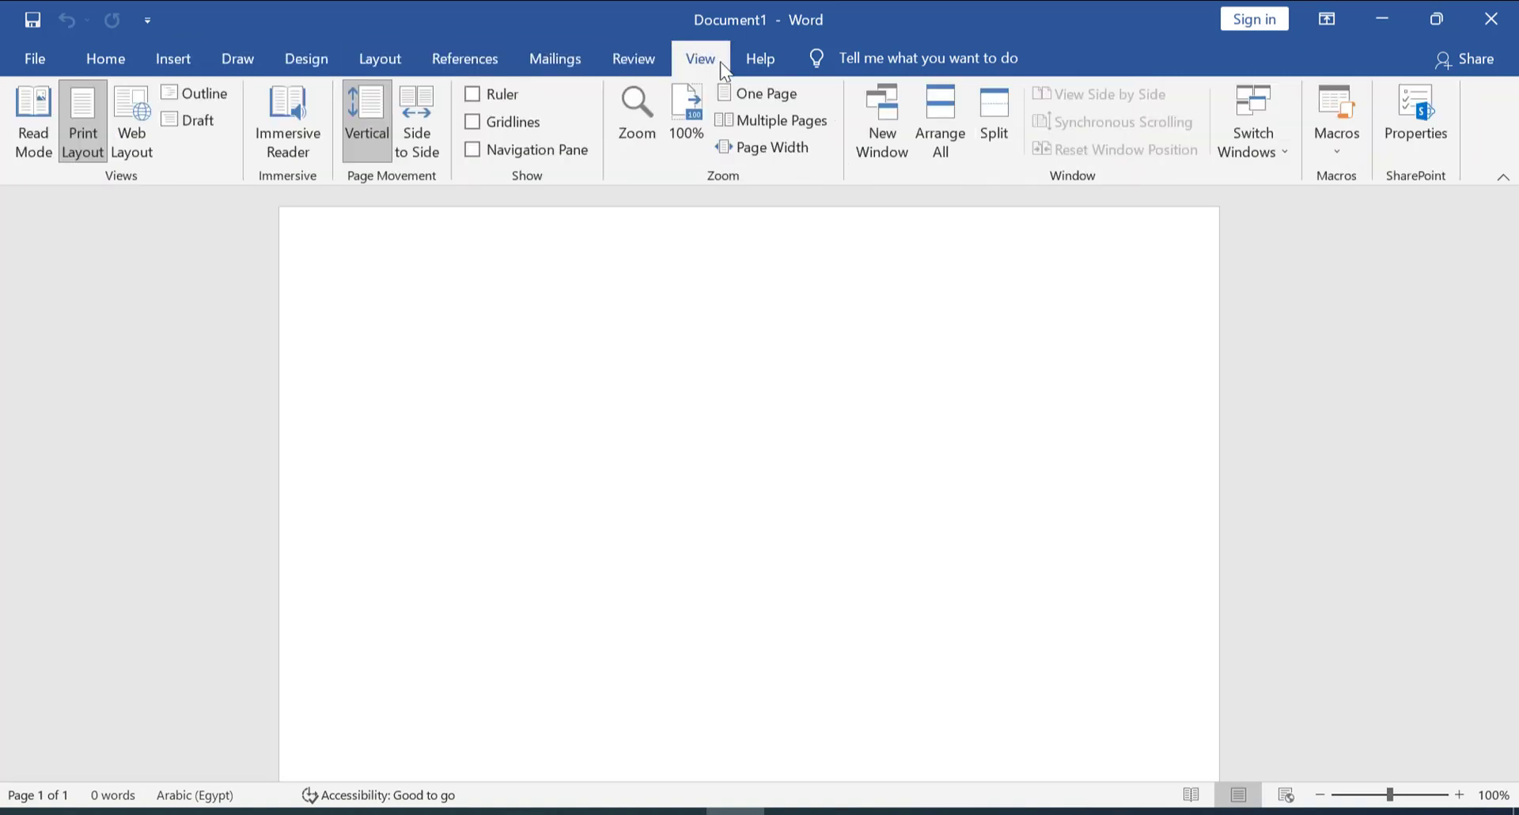
pyautogui.click(91, 61)
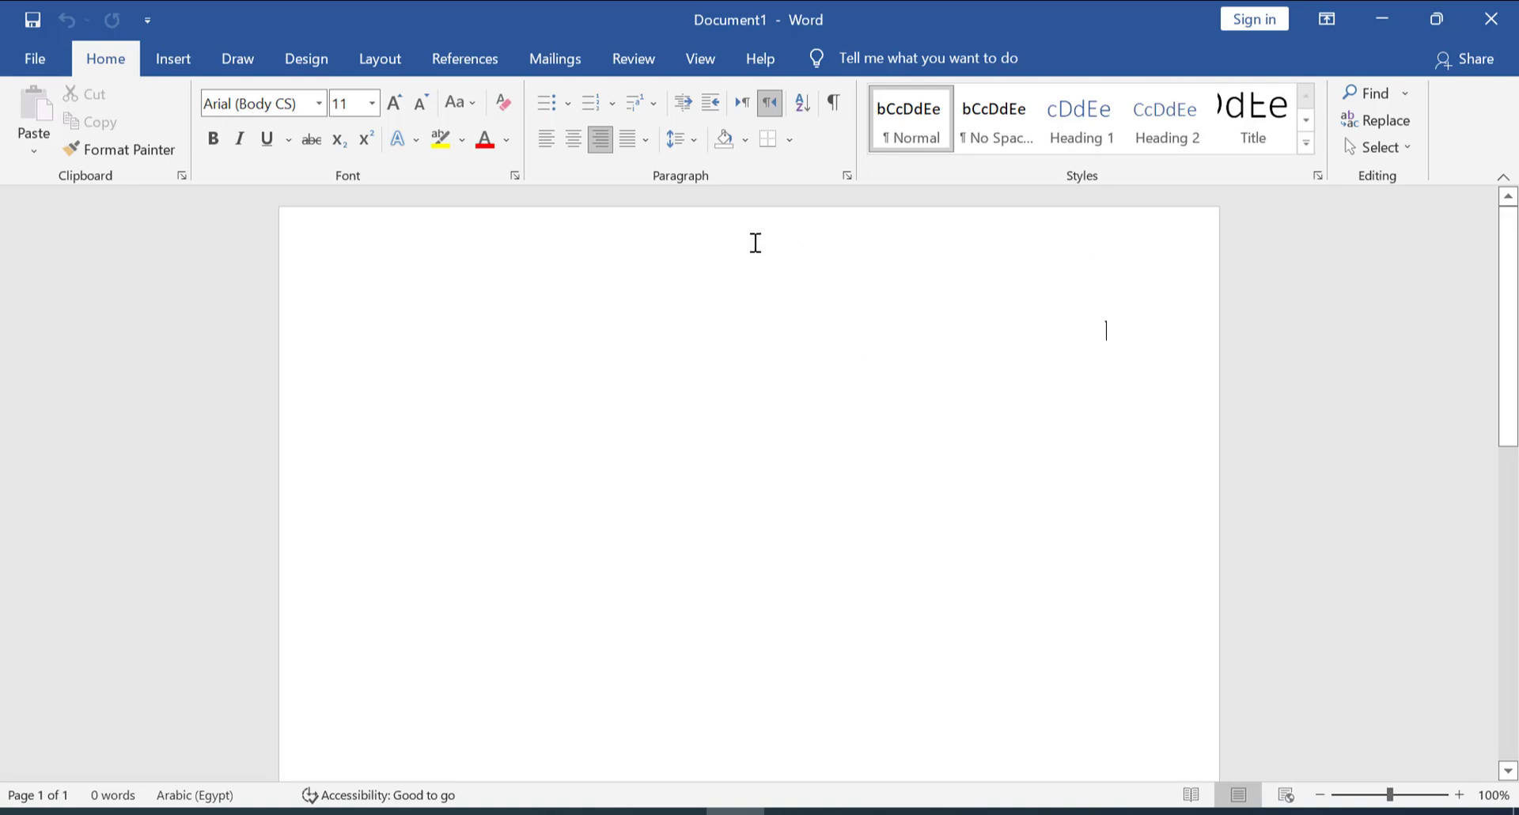
pyautogui.click(711, 68)
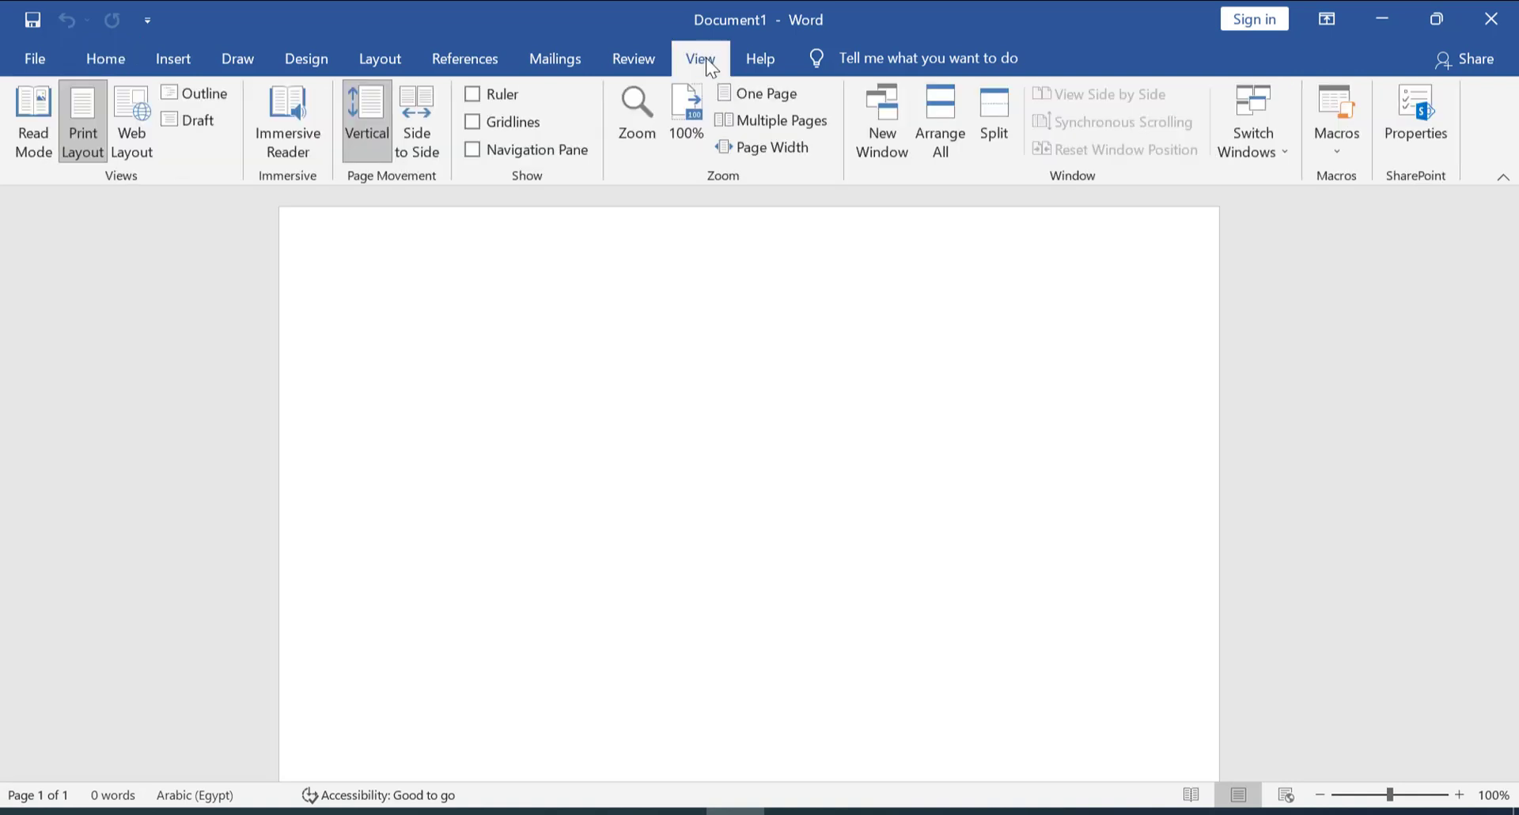
pyautogui.click(475, 95)
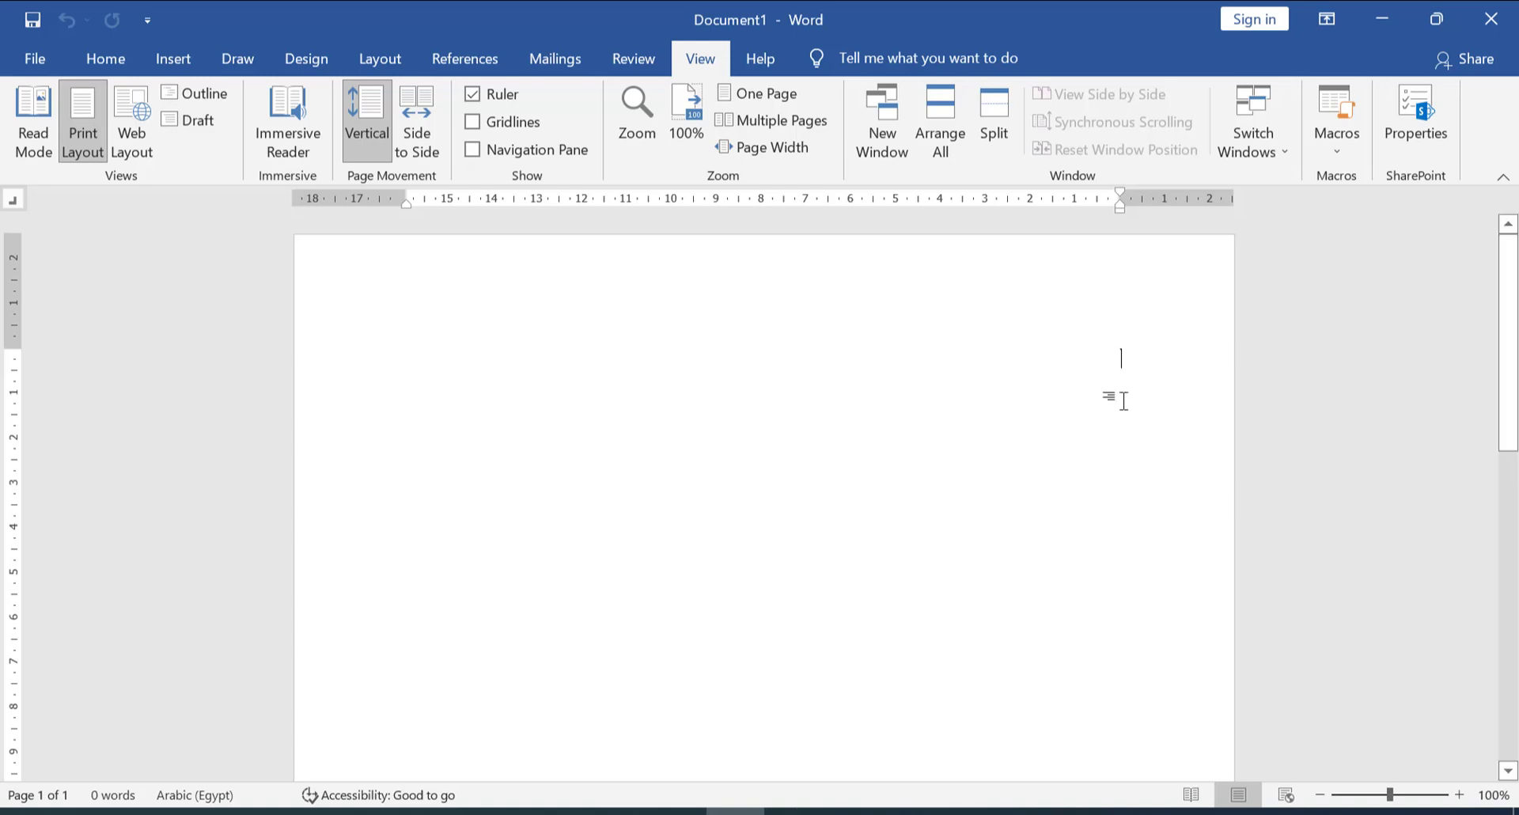
# Type the Arabic addressee line to the company president, dismissing the proofing-tools notice.
pyautogui.write('السيد ا')
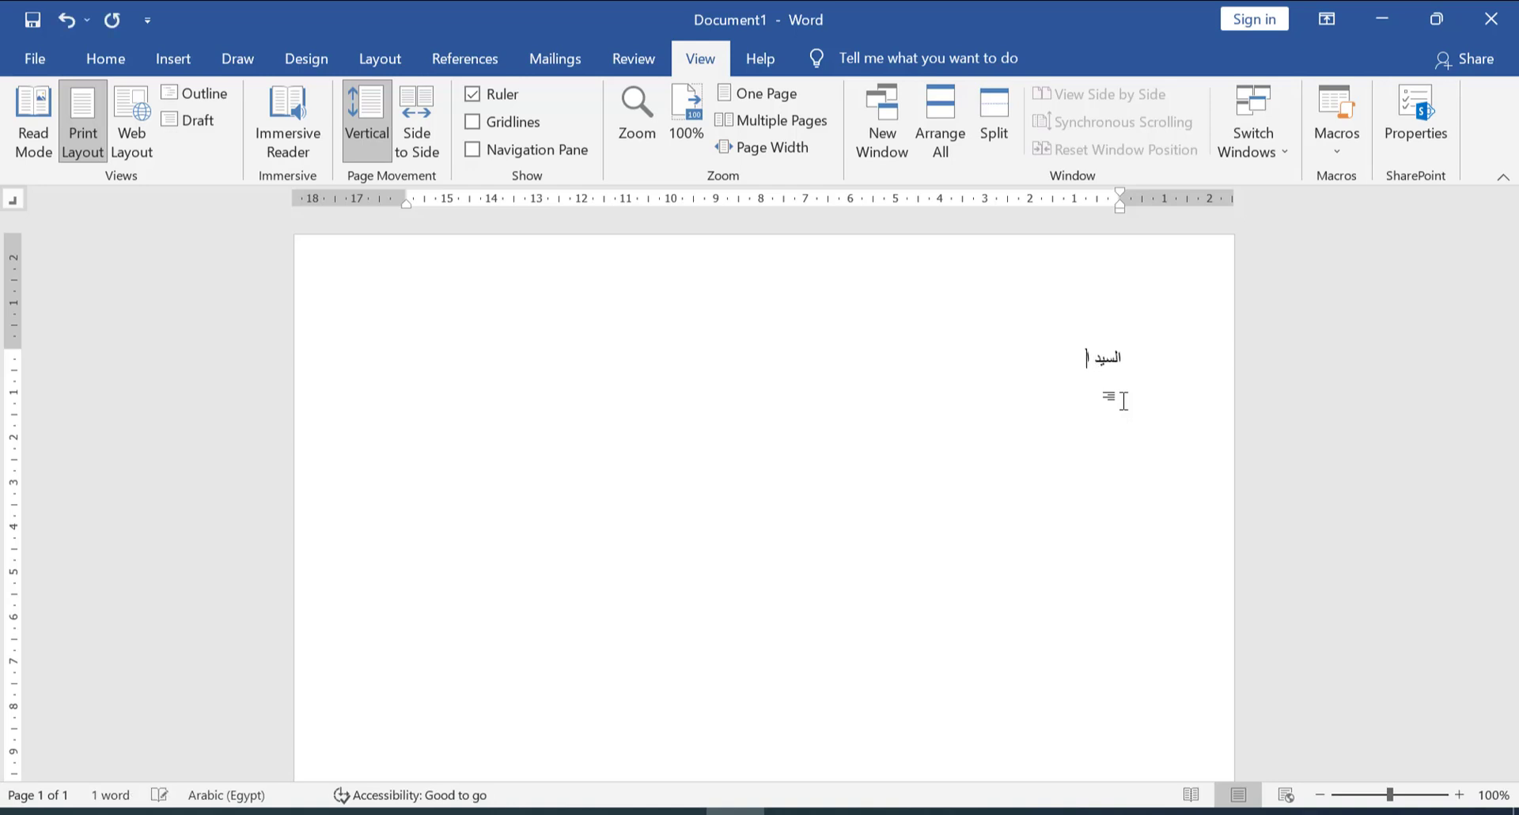
pyautogui.write('لدكتور ')
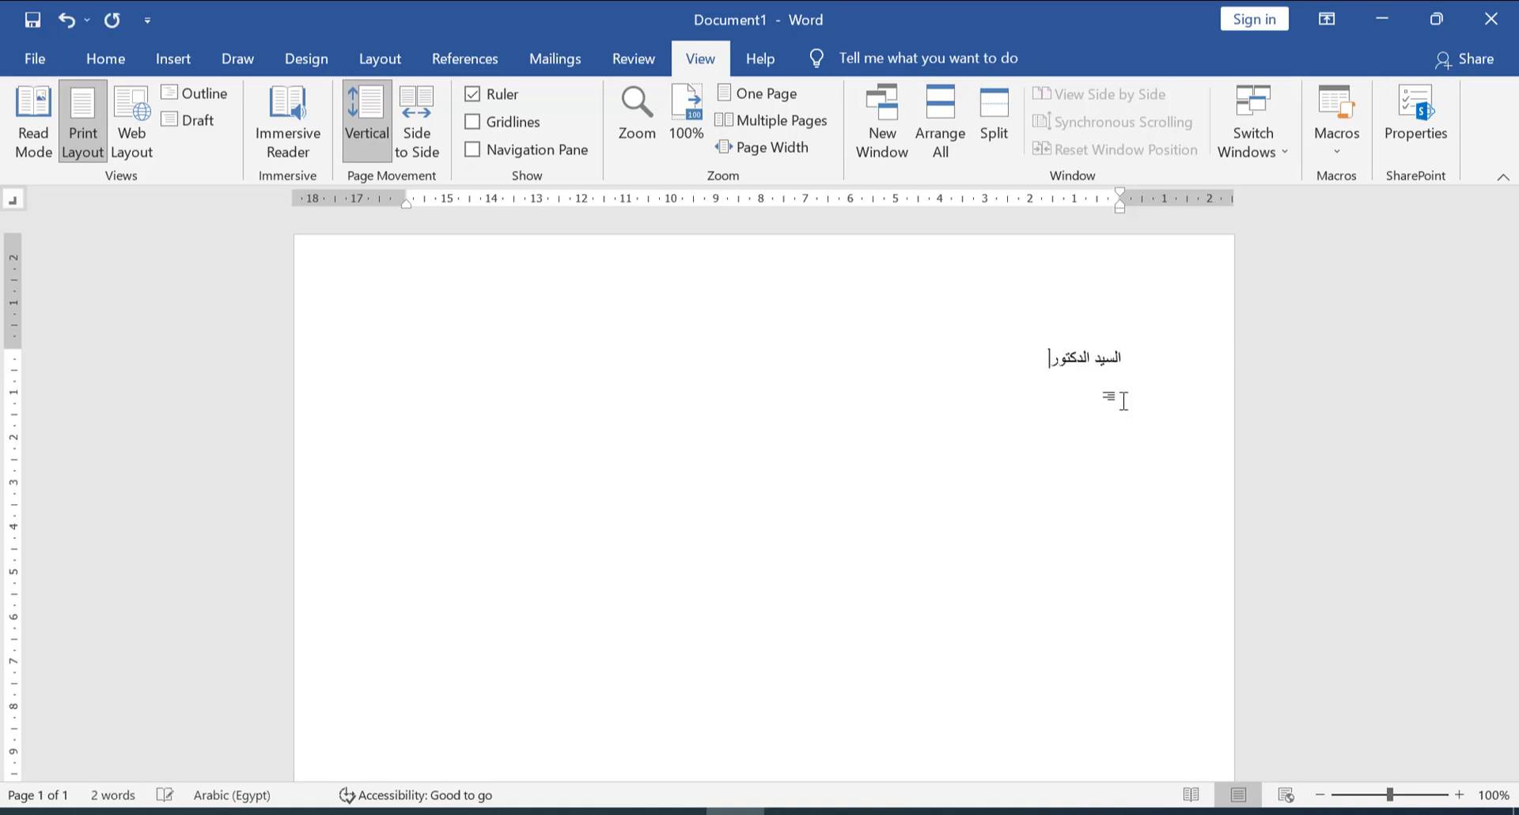
pyautogui.write('المهند')
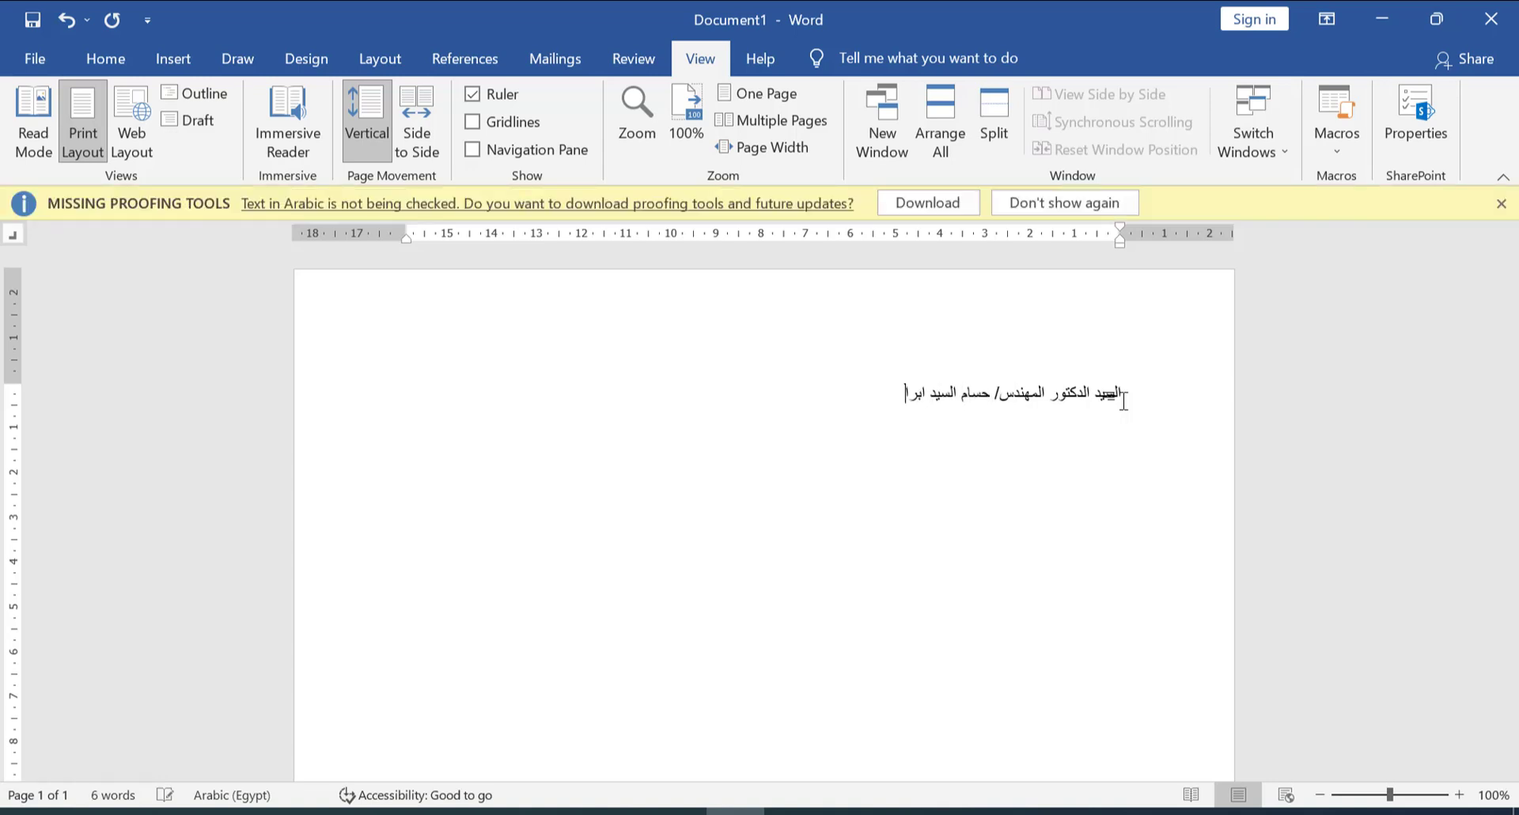
pyautogui.write(' رئيس الشرك')
pyautogui.write('ة الو')
pyautogui.write('طنية')
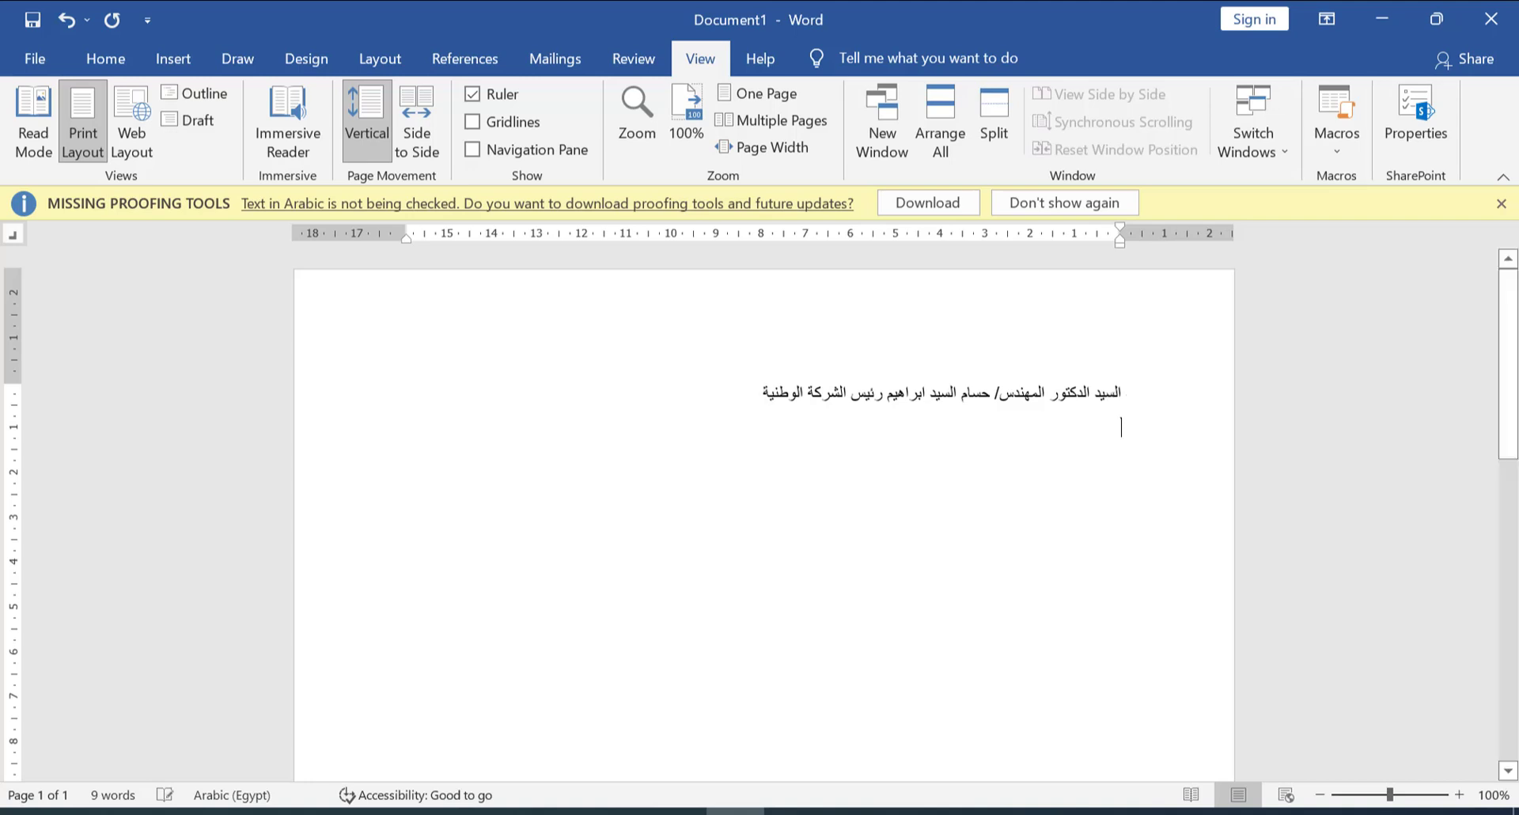
pyautogui.click(1501, 203)
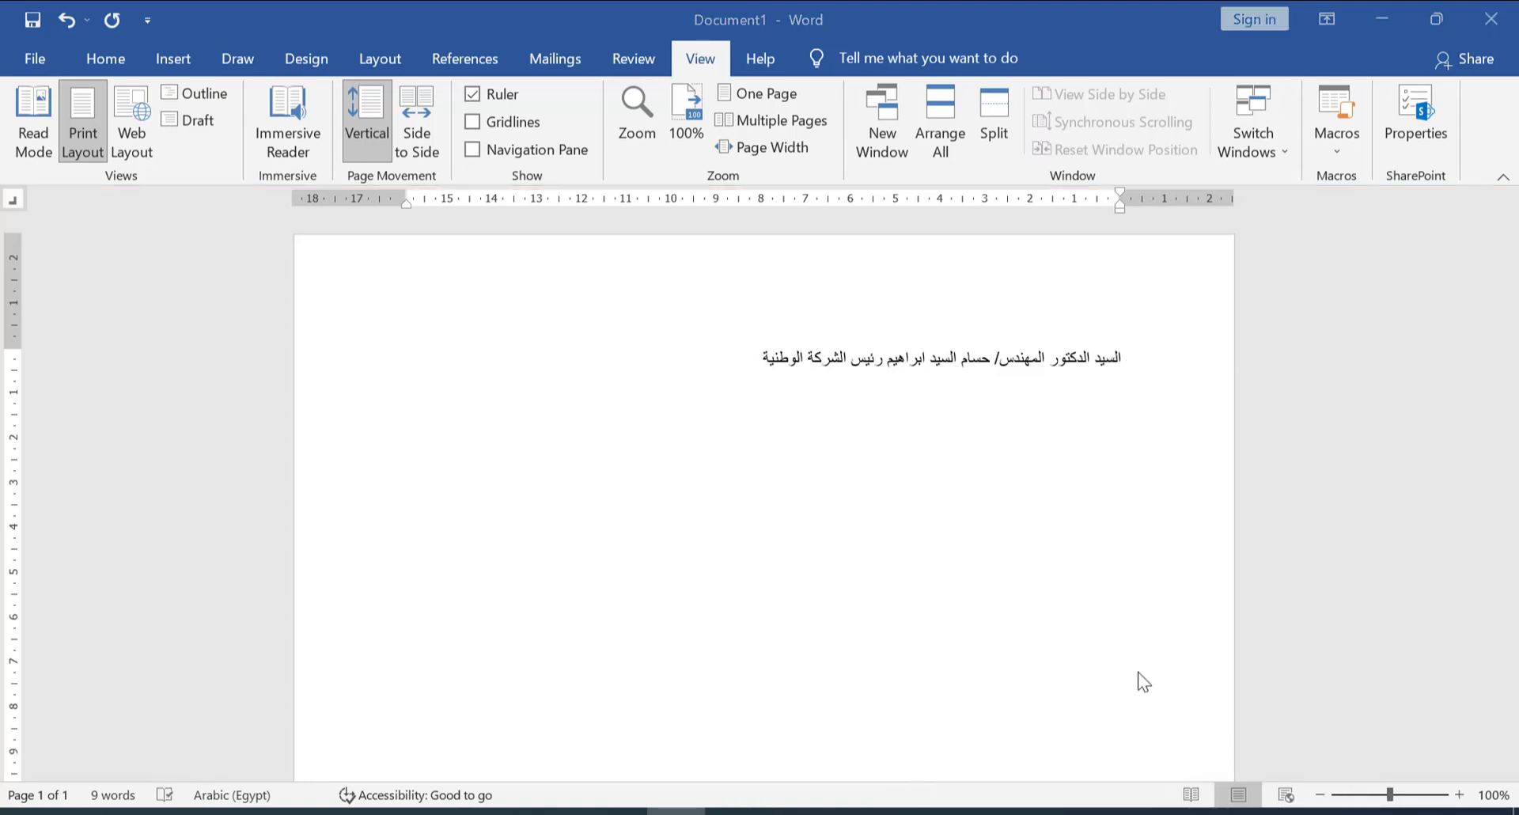
pyautogui.click(1076, 392)
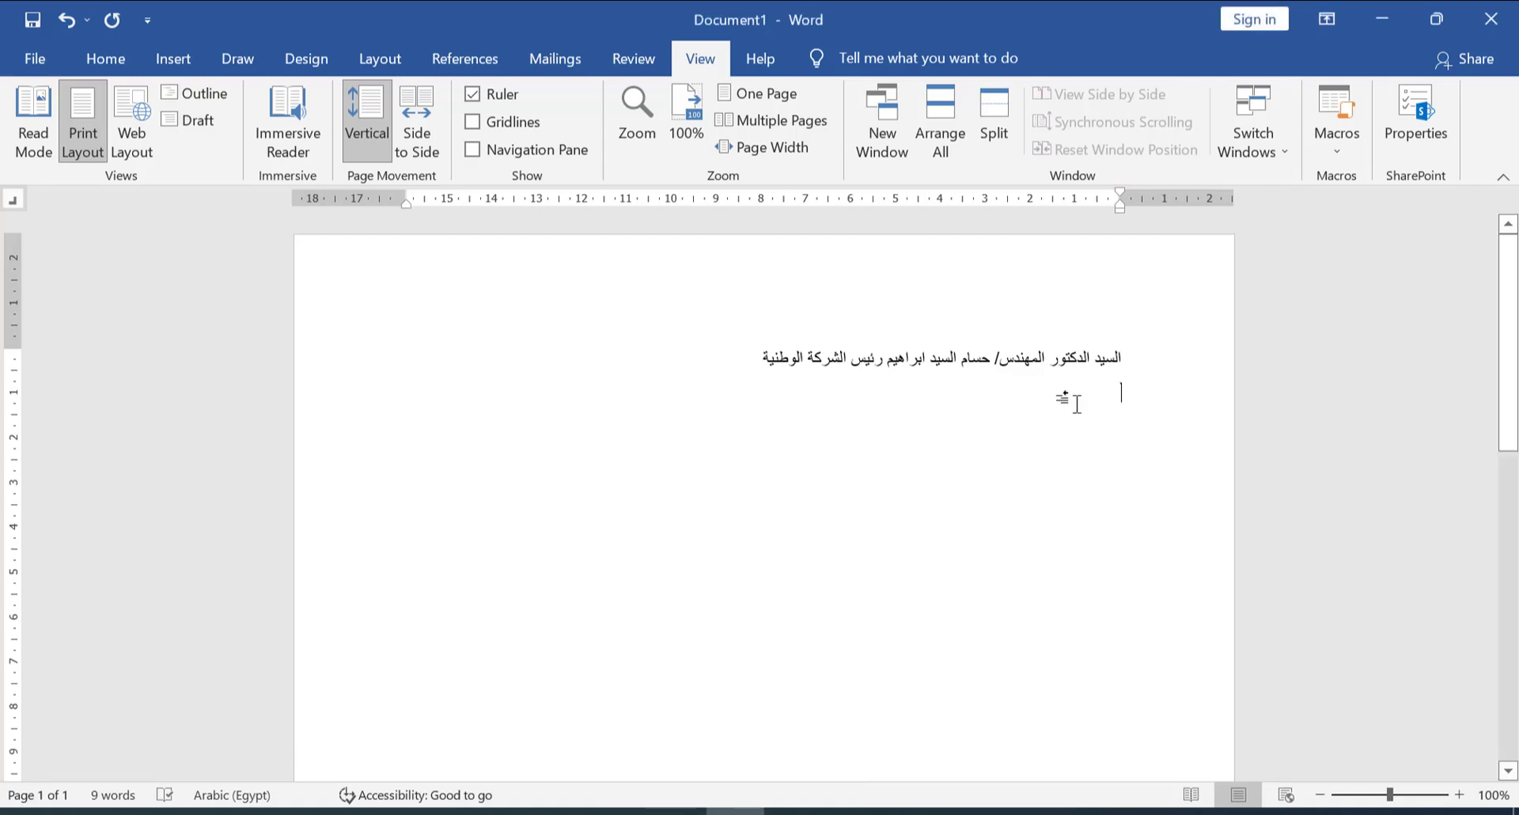
# Add the greeting 'تحية طيبة وبعد' and the sender's introduction line below it.
pyautogui.write('تحية طيبة و')
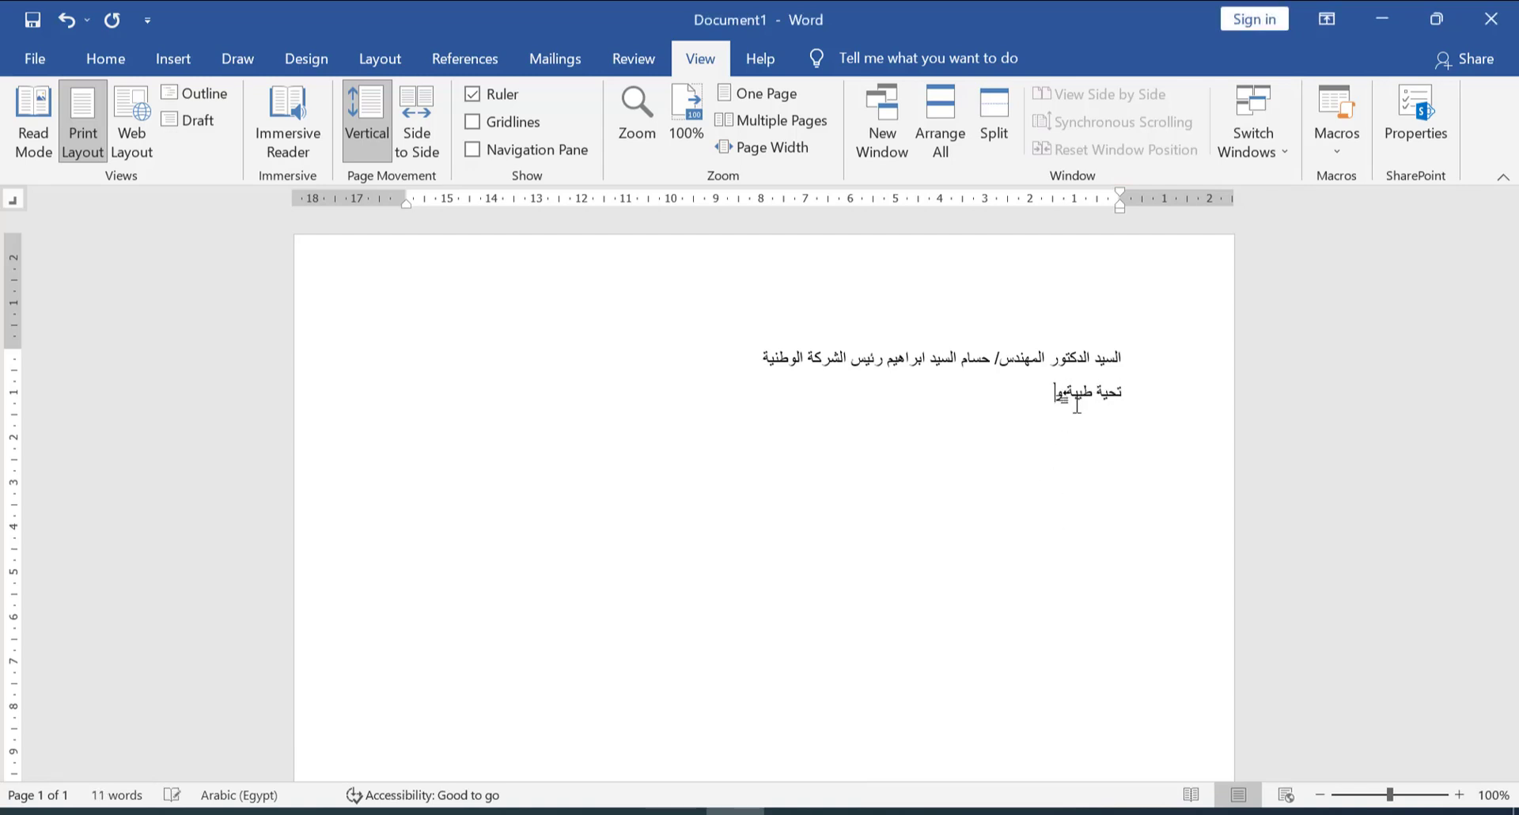
pyautogui.write('بعد')
pyautogui.press('Return')
pyautogui.write('مقد')
pyautogui.write('مه لسيا')
pyautogui.write('دتكم')
pyautogui.write(' فلان الفلانى ')
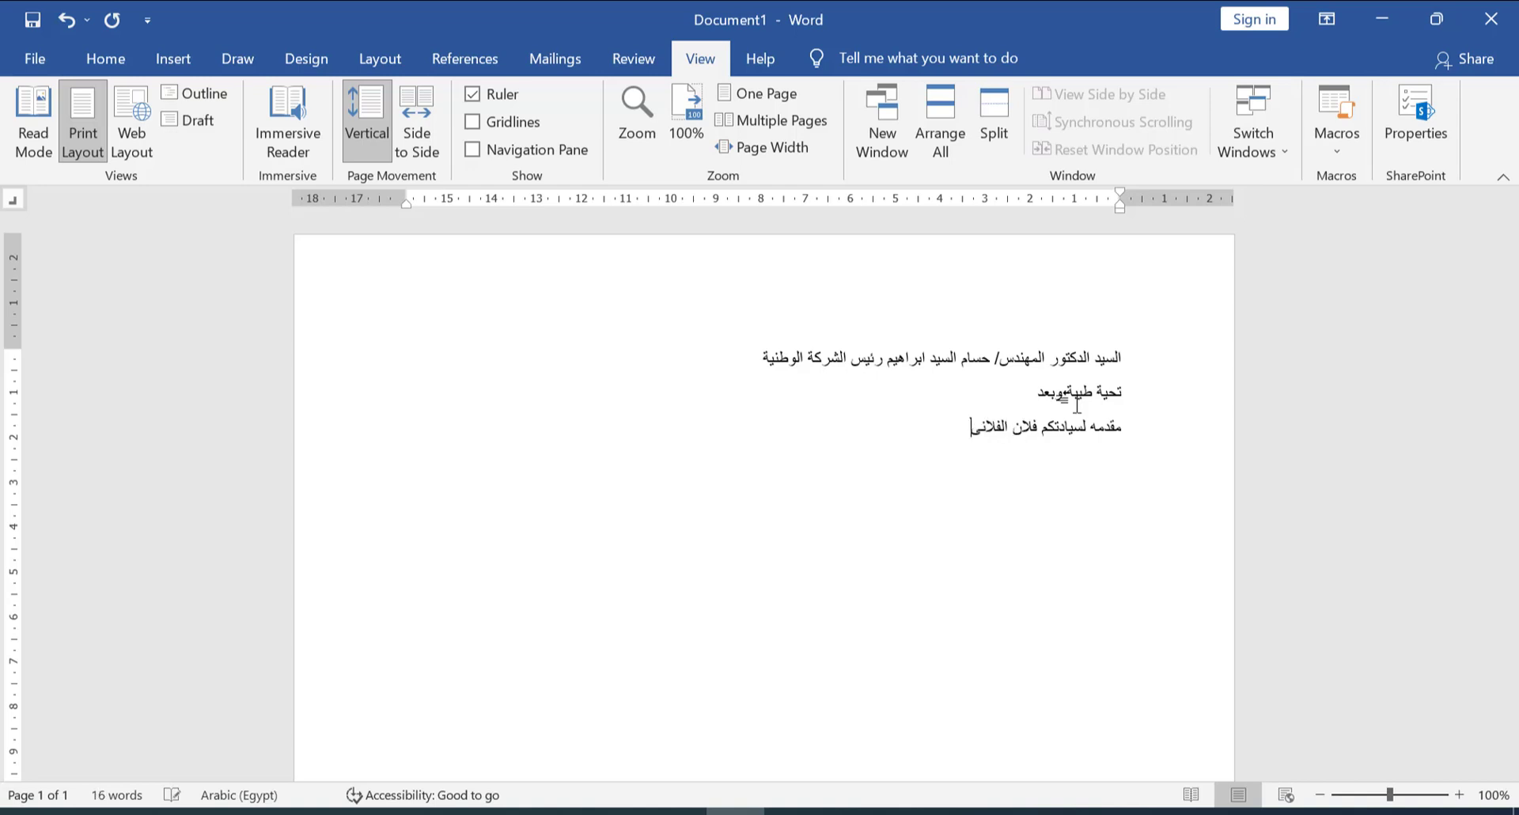
pyautogui.write('من الهيئ')
pyautogui.write('ة القومية ال')
pyautogui.write('وطنية العرب')
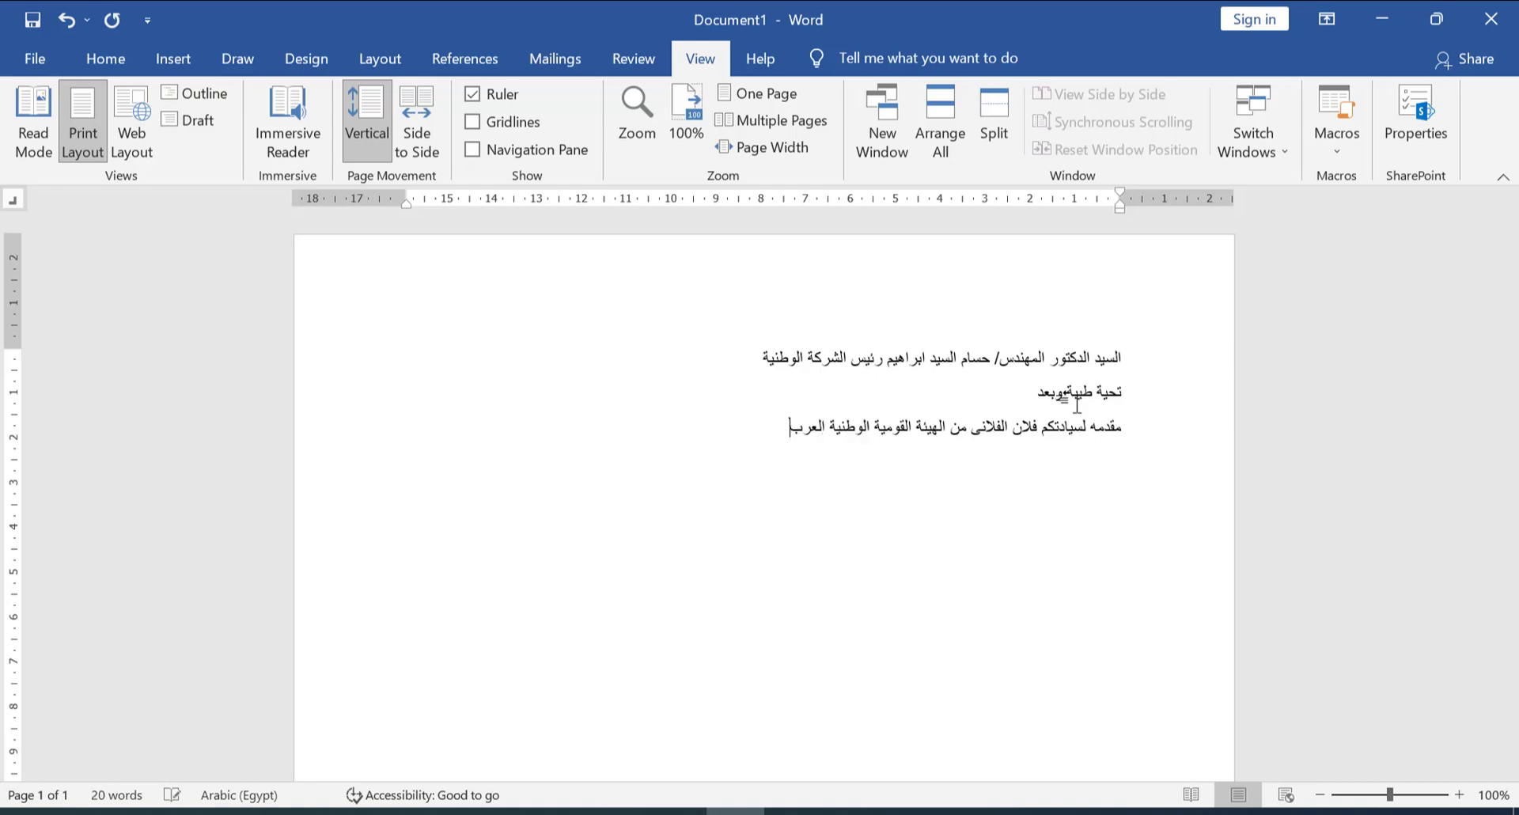
pyautogui.write('ية')
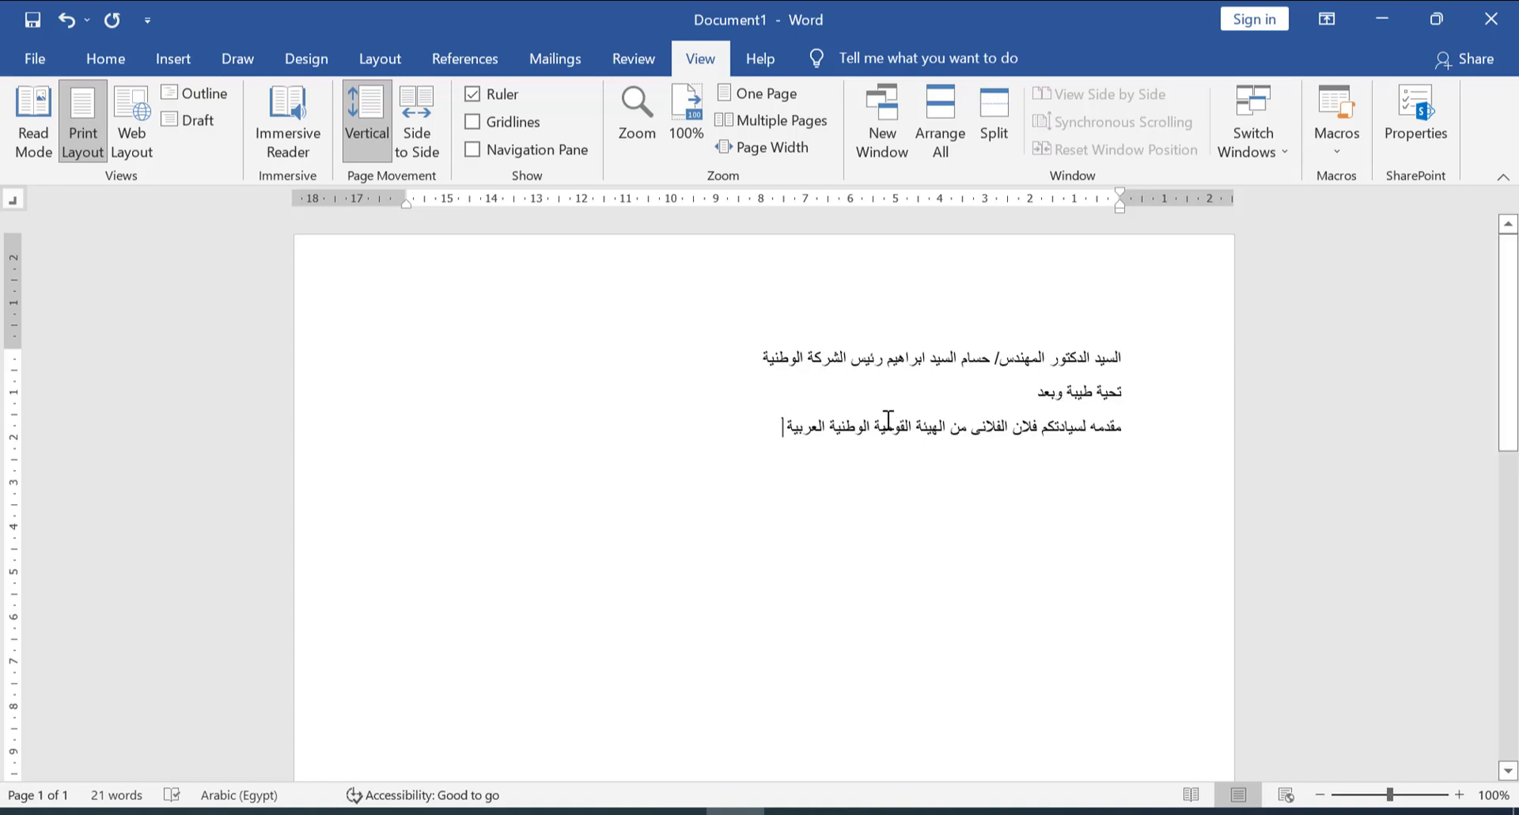
# Return to the Home tab and open the Customize Quick Access Toolbar menu.
pyautogui.click(99, 58)
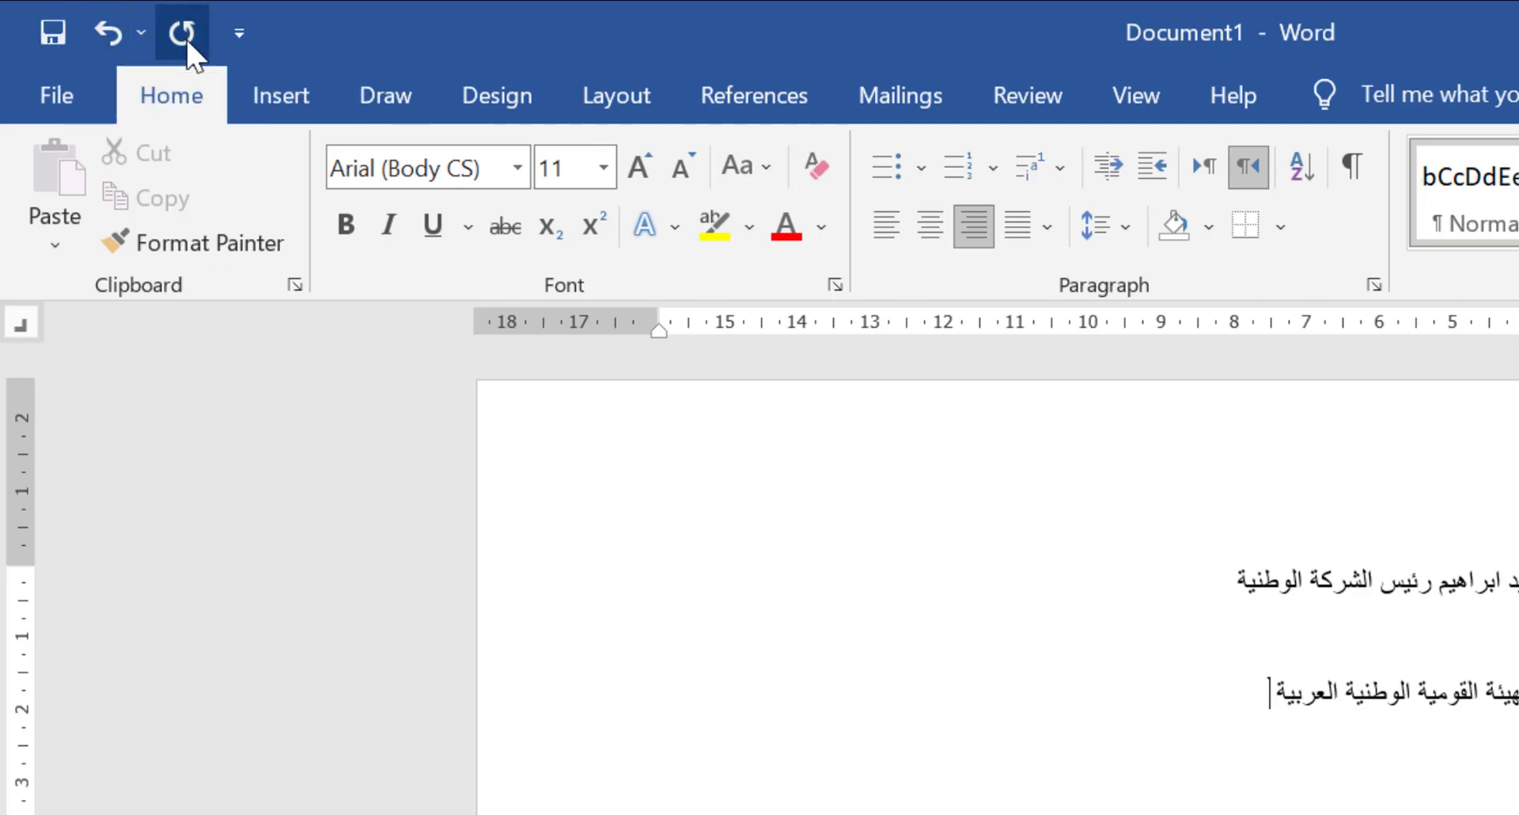
pyautogui.click(241, 35)
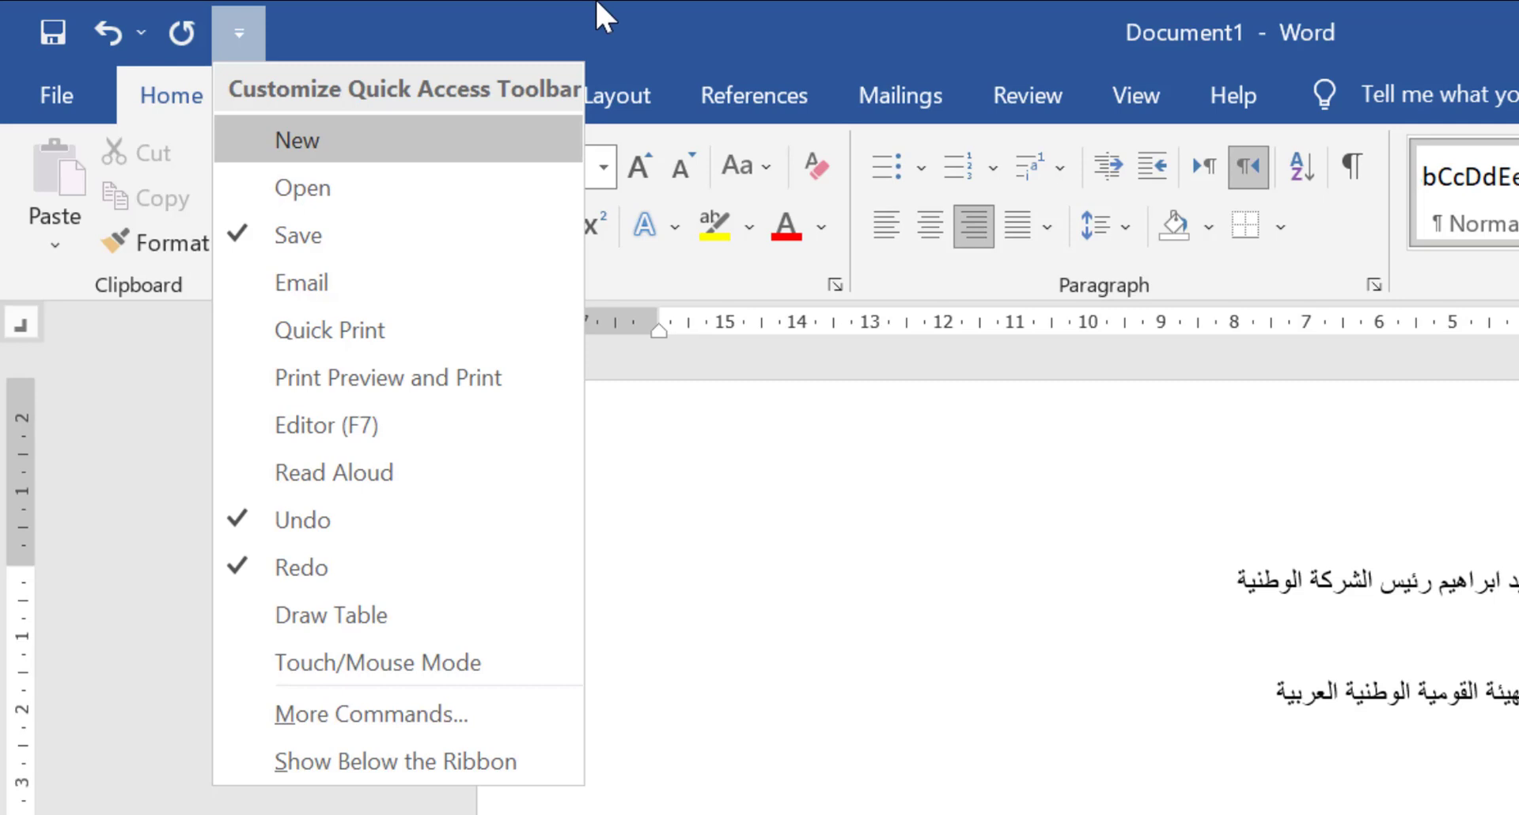
# Add Open, Email and Quick Print to the Quick Access Toolbar, testing Open.
pyautogui.click(404, 204)
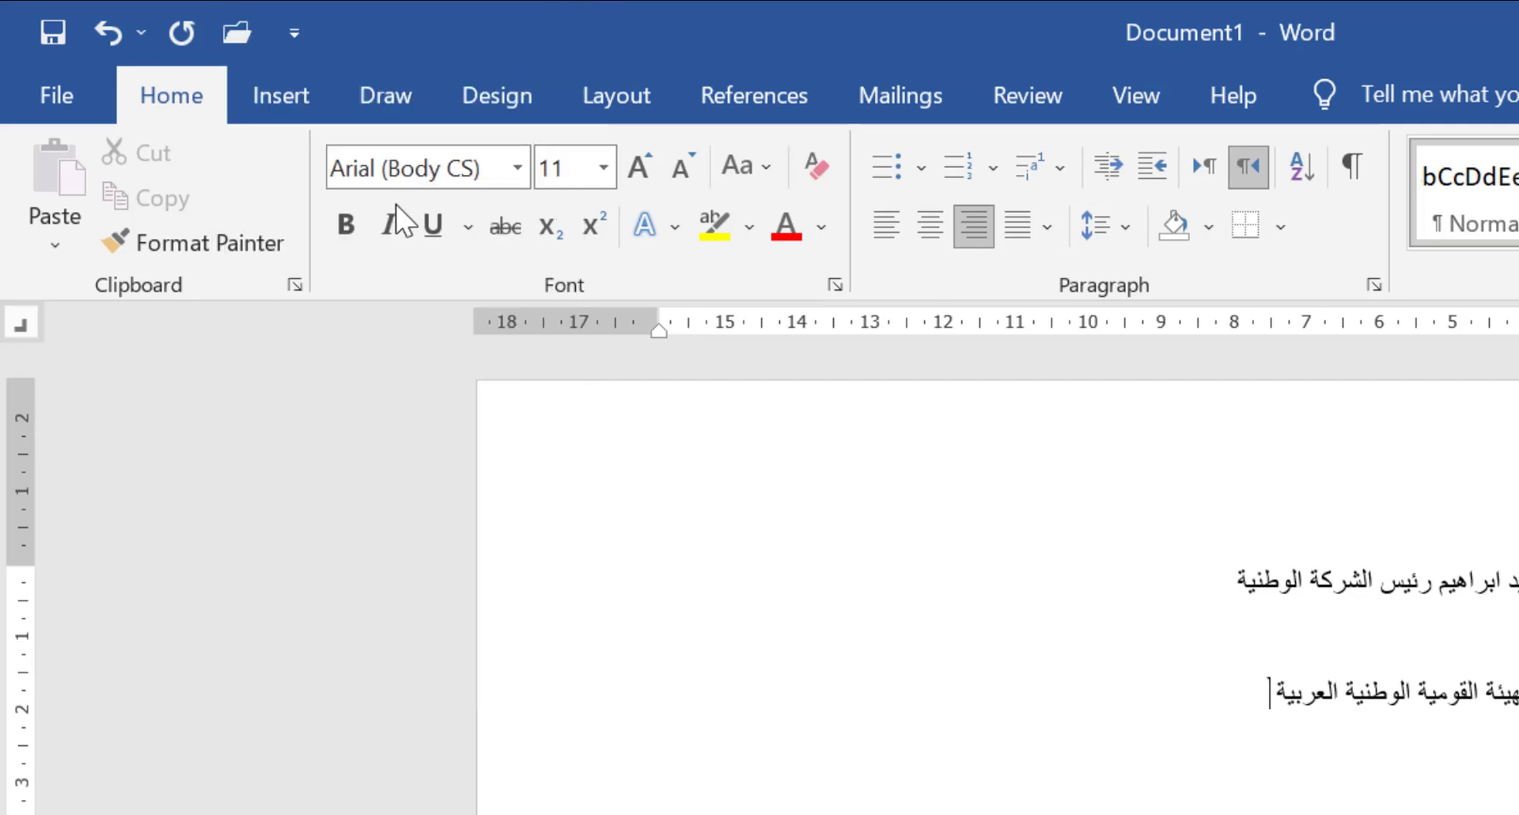
pyautogui.click(230, 56)
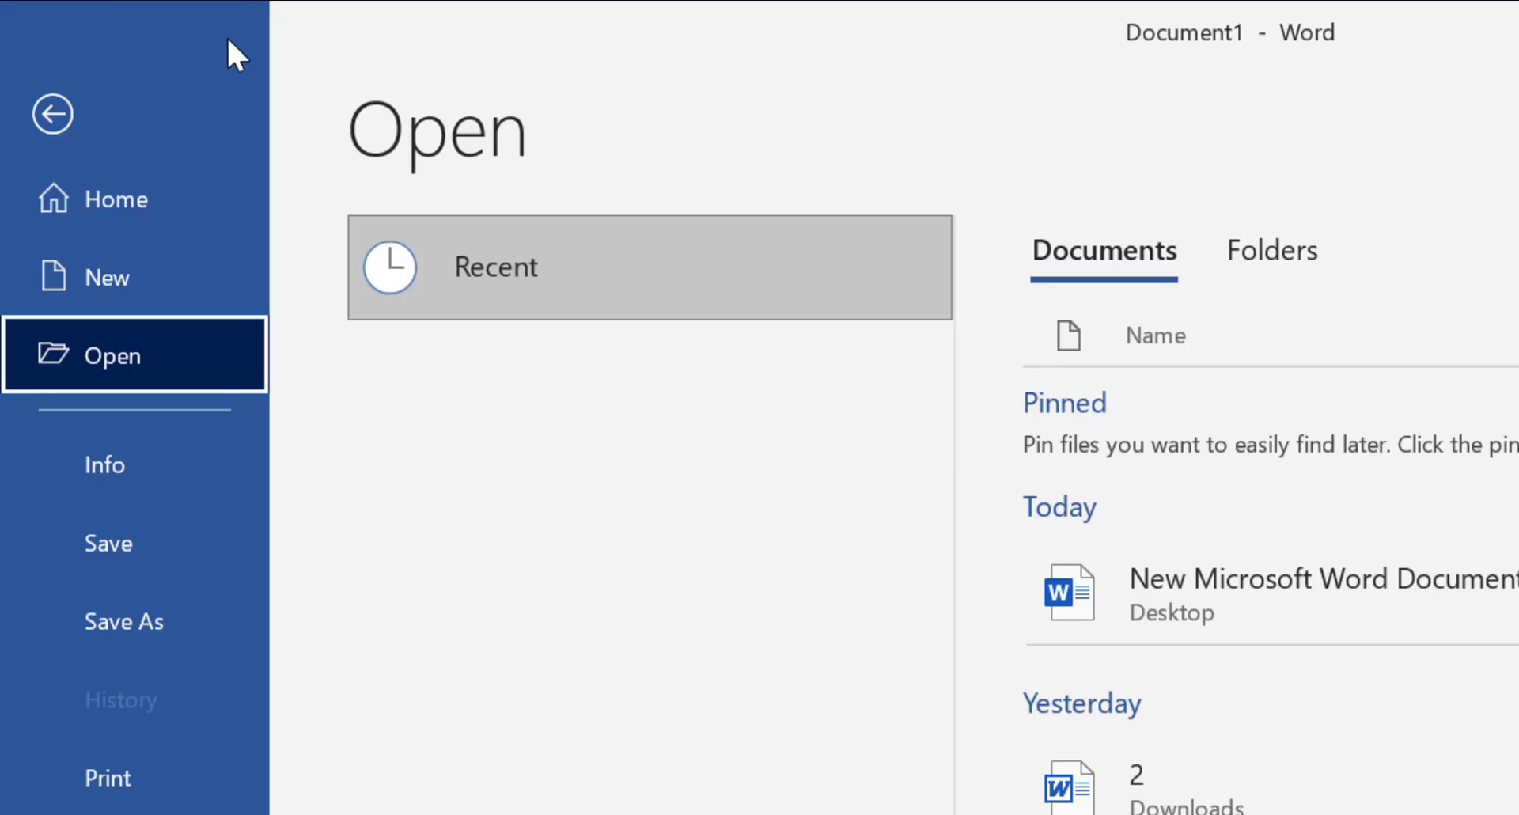
pyautogui.click(54, 116)
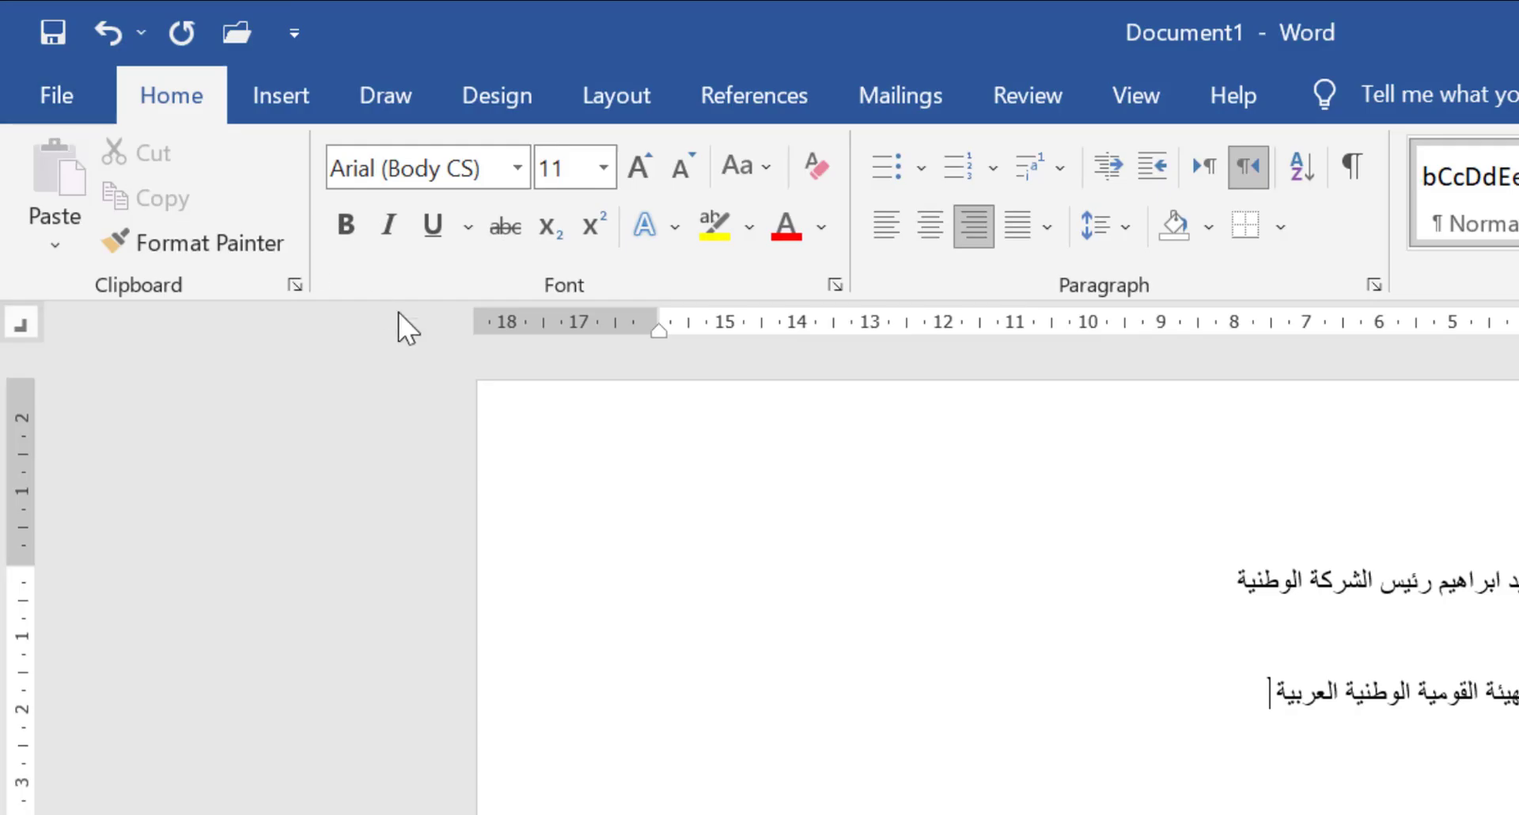
pyautogui.click(294, 34)
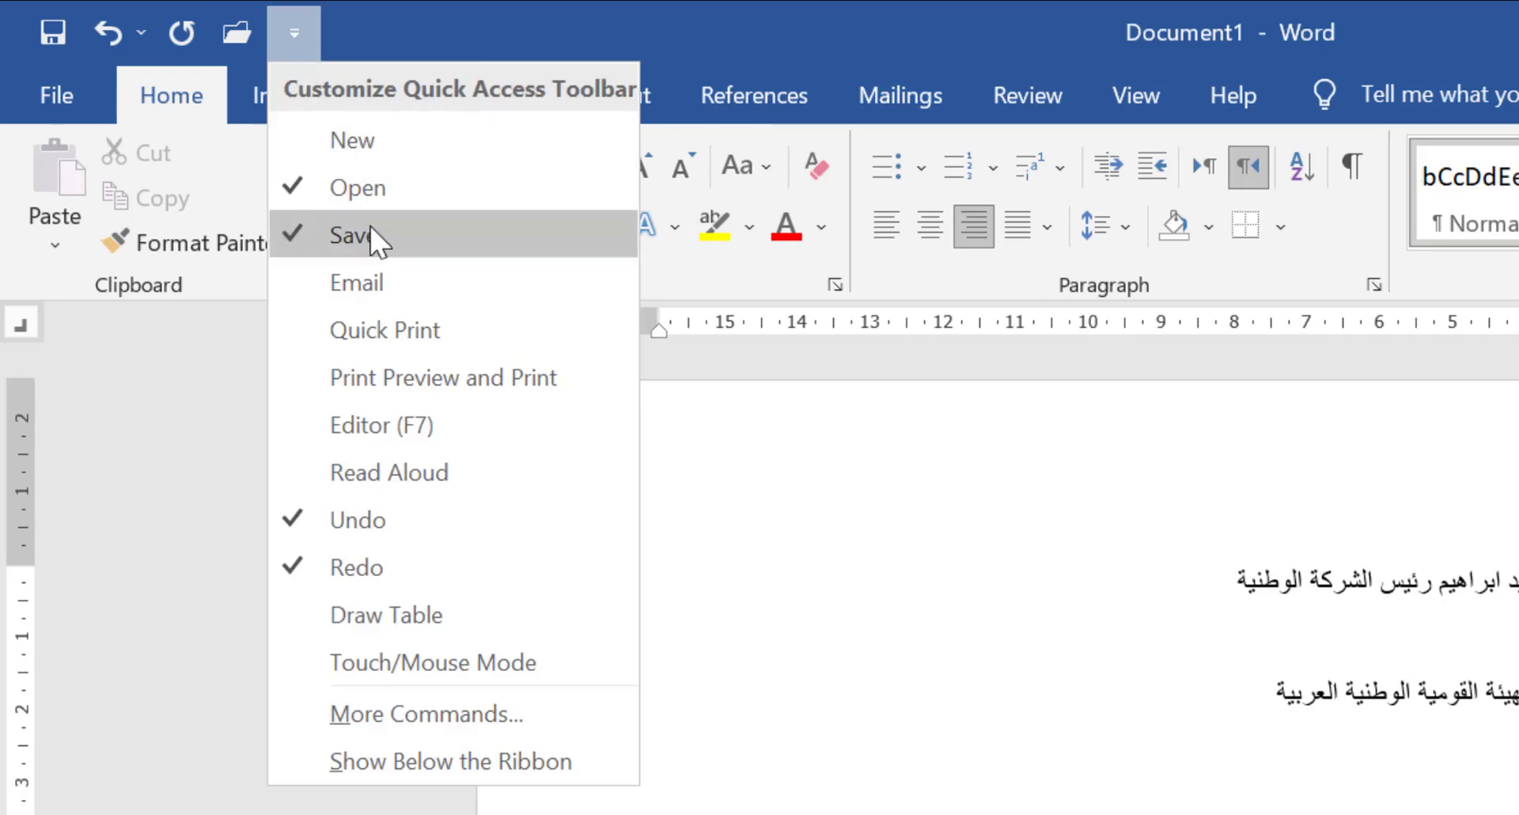
pyautogui.click(388, 280)
pyautogui.click(346, 46)
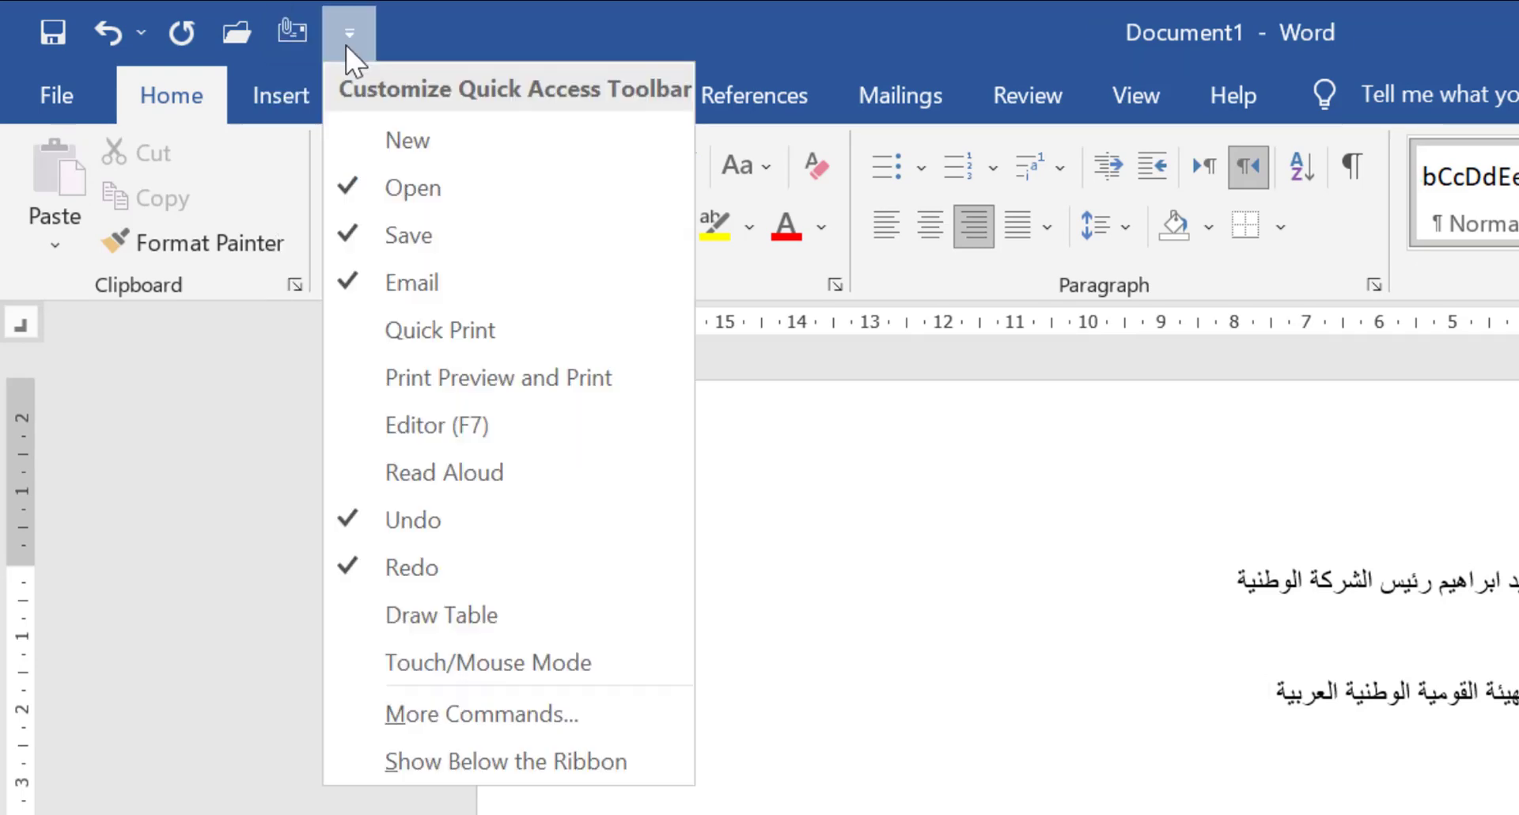
pyautogui.click(440, 330)
pyautogui.click(397, 41)
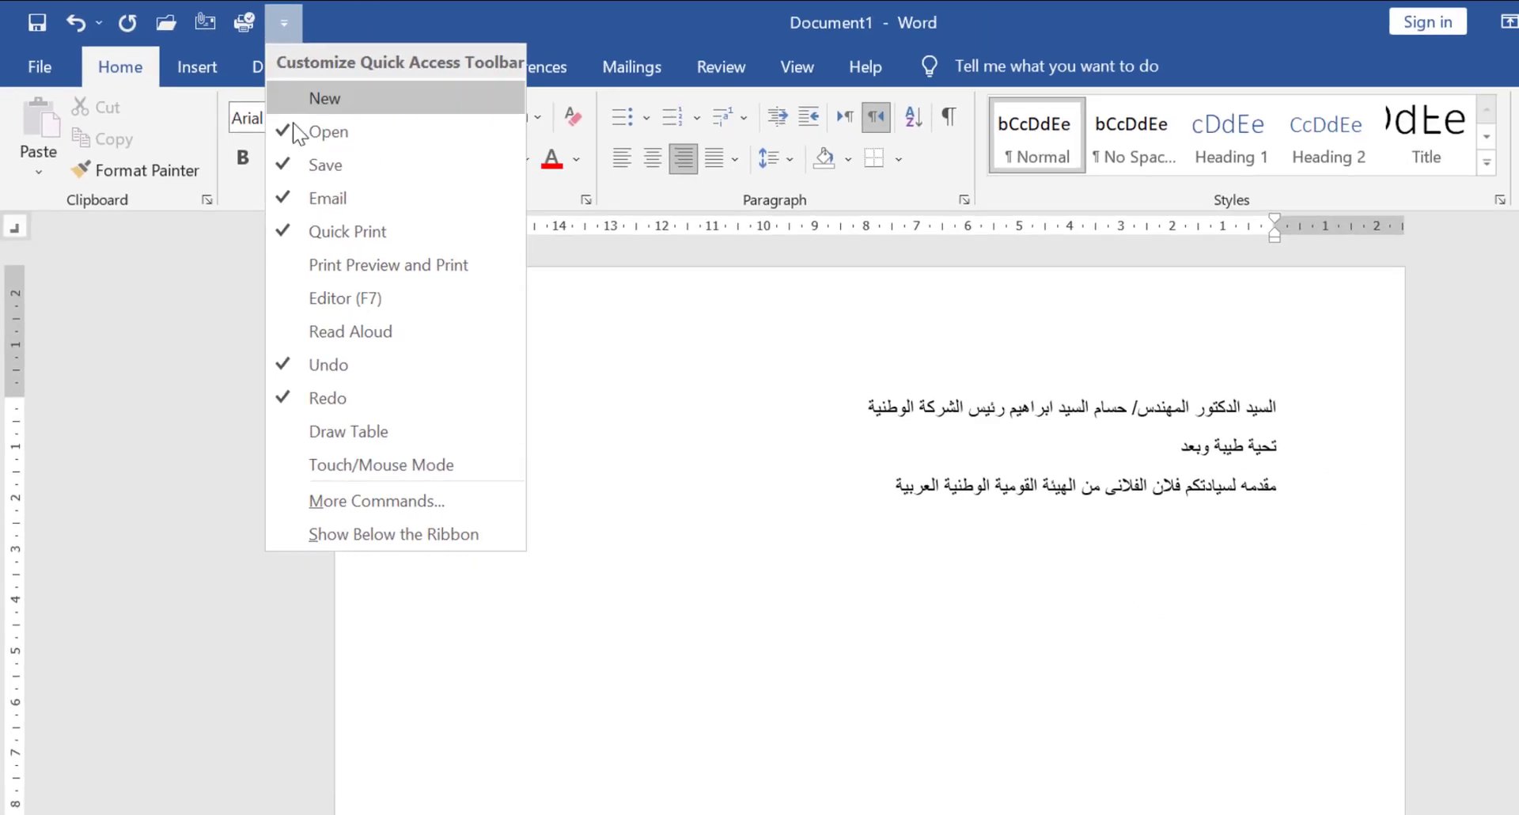
# Remove Quick Print, Email and Open, leaving only Save, Undo and Redo.
pyautogui.click(269, 193)
pyautogui.click(216, 20)
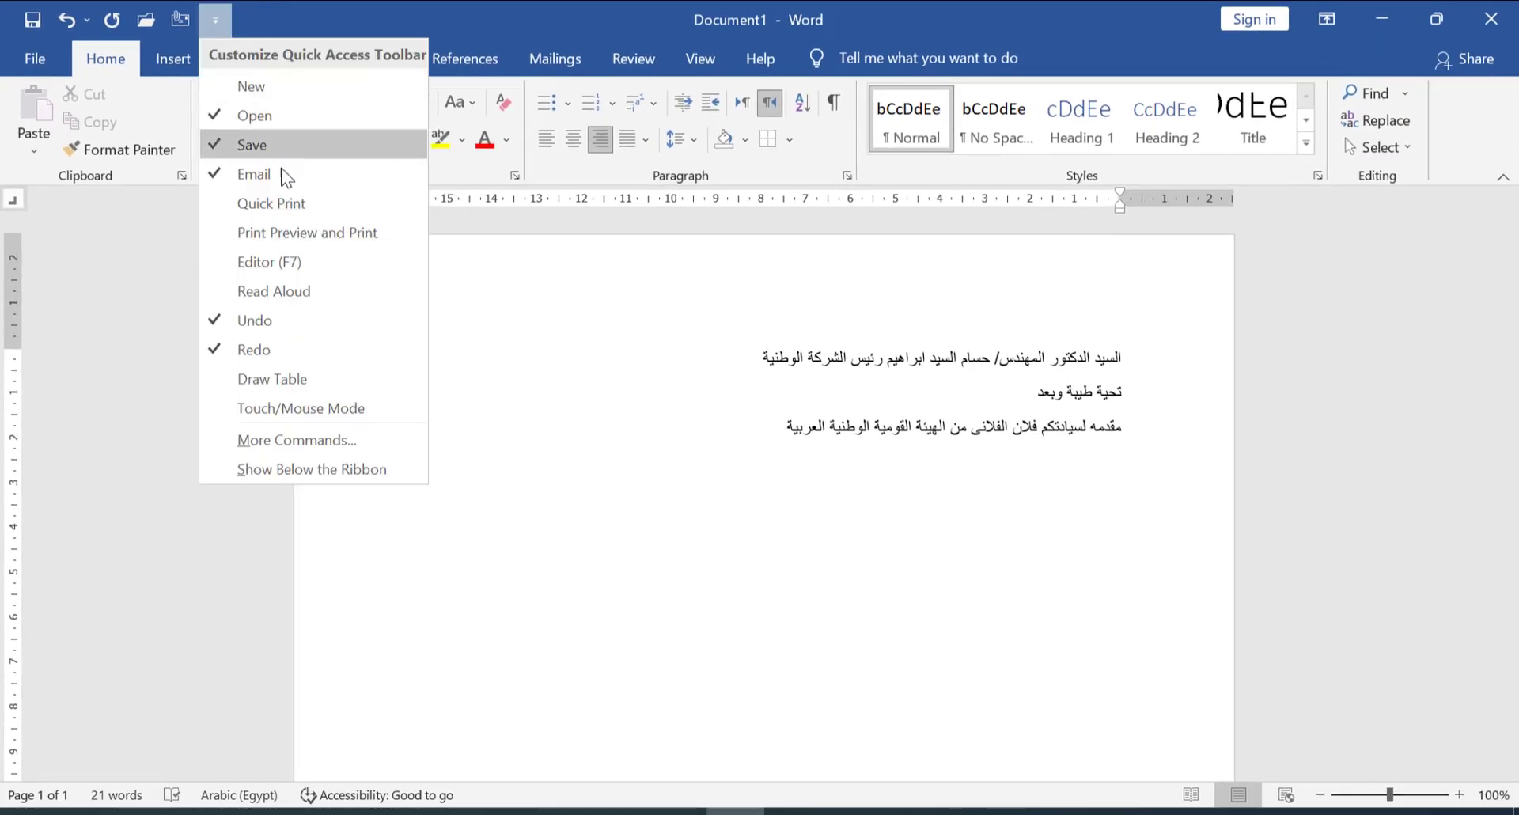
pyautogui.click(275, 176)
pyautogui.click(181, 19)
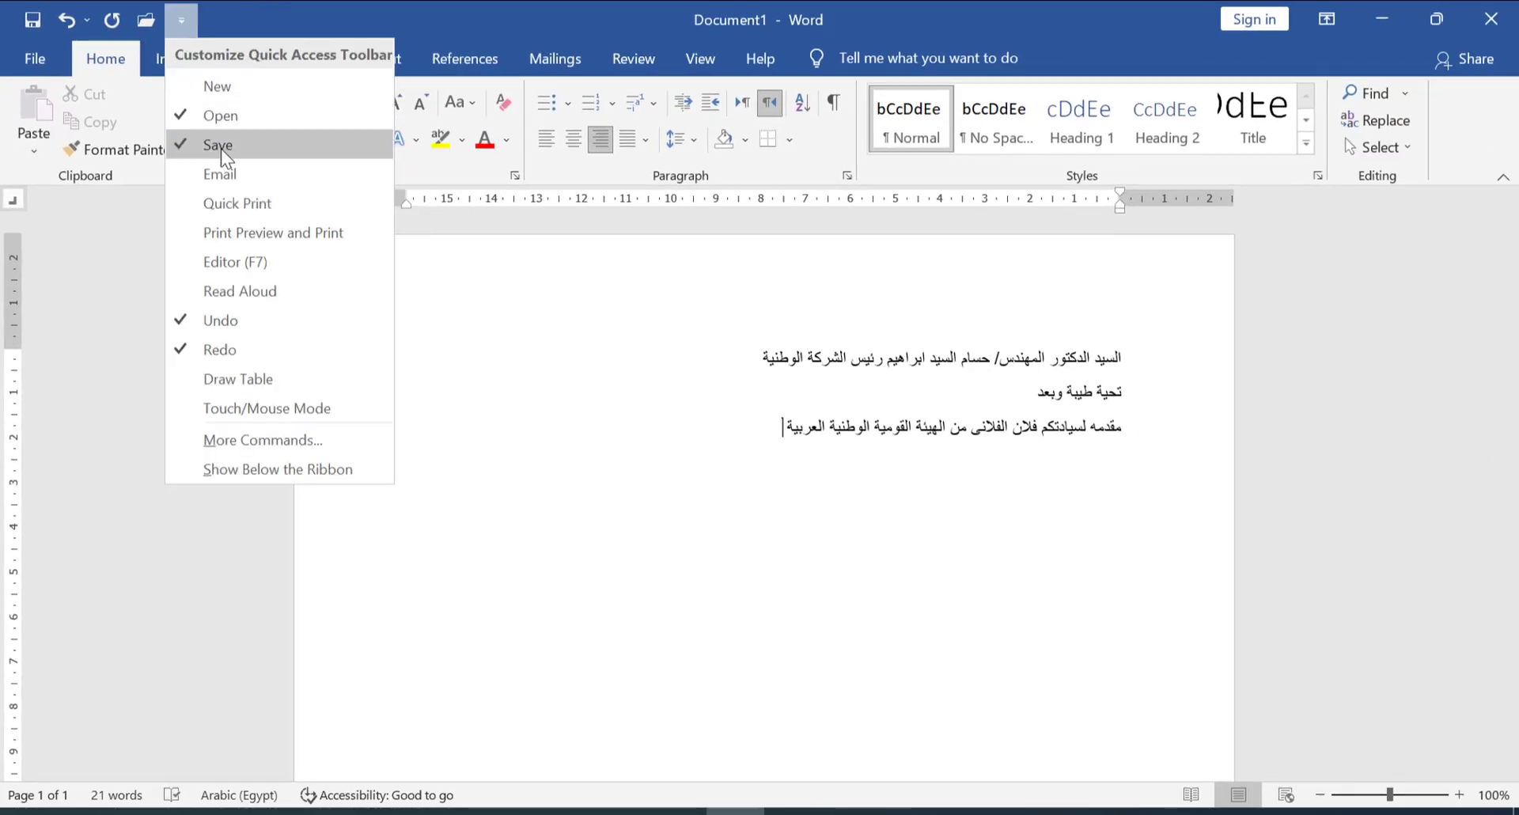
pyautogui.click(223, 116)
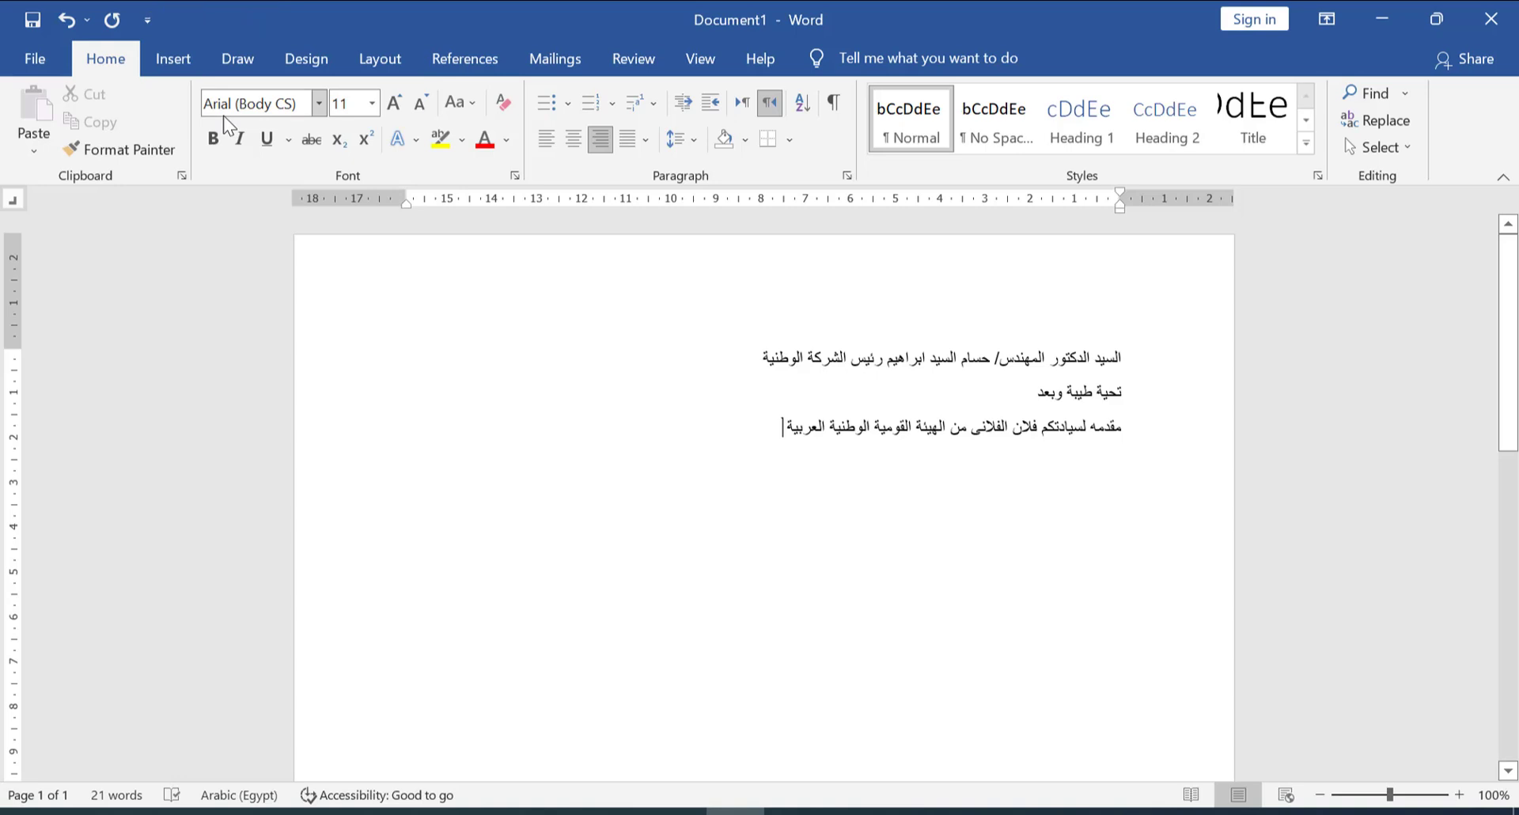
pyautogui.click(33, 63)
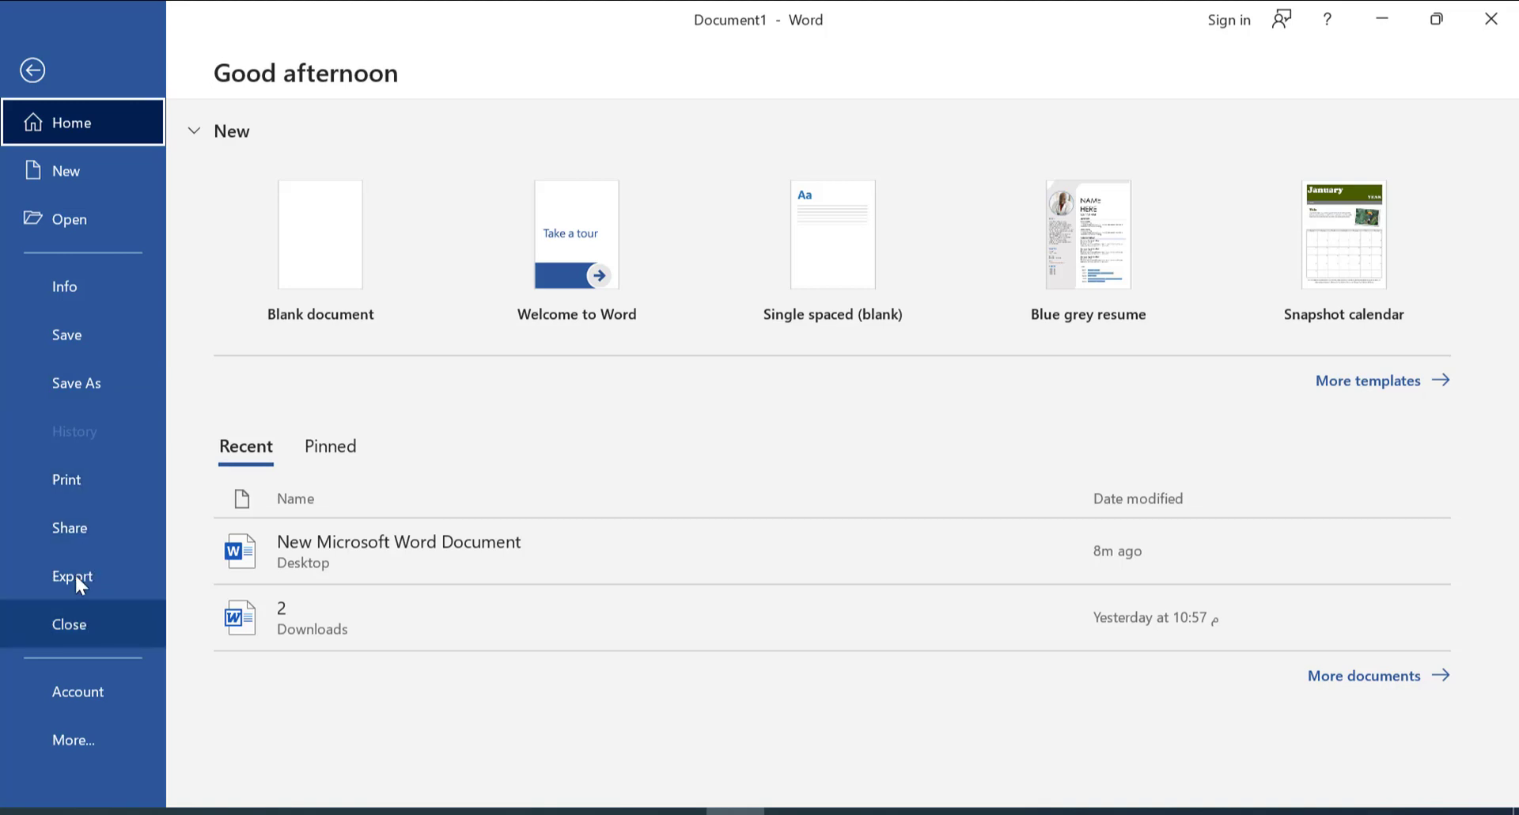
pyautogui.click(33, 70)
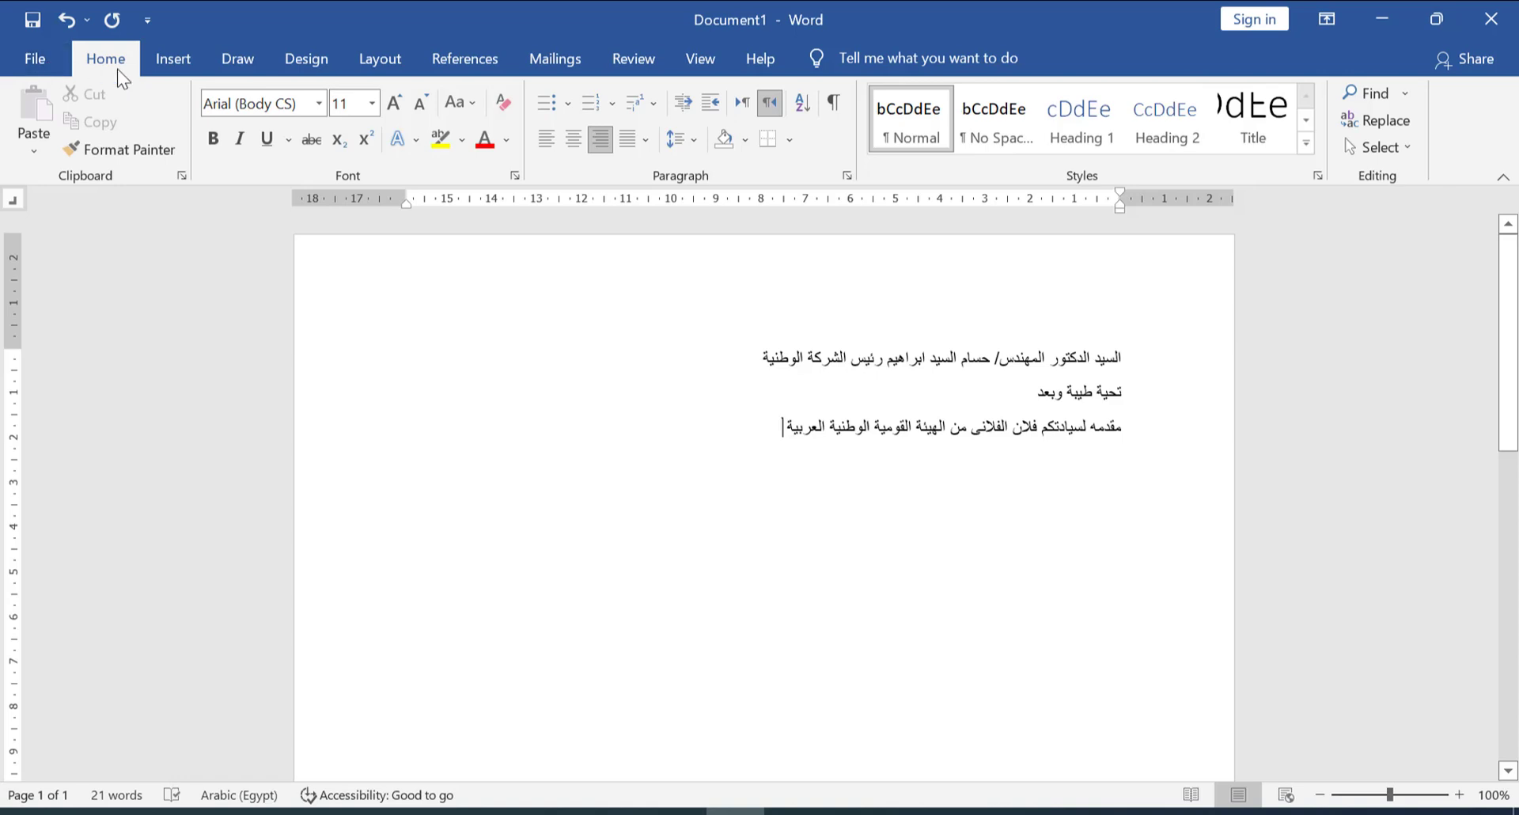
pyautogui.click(178, 60)
pyautogui.click(236, 60)
pyautogui.click(336, 69)
pyautogui.click(392, 61)
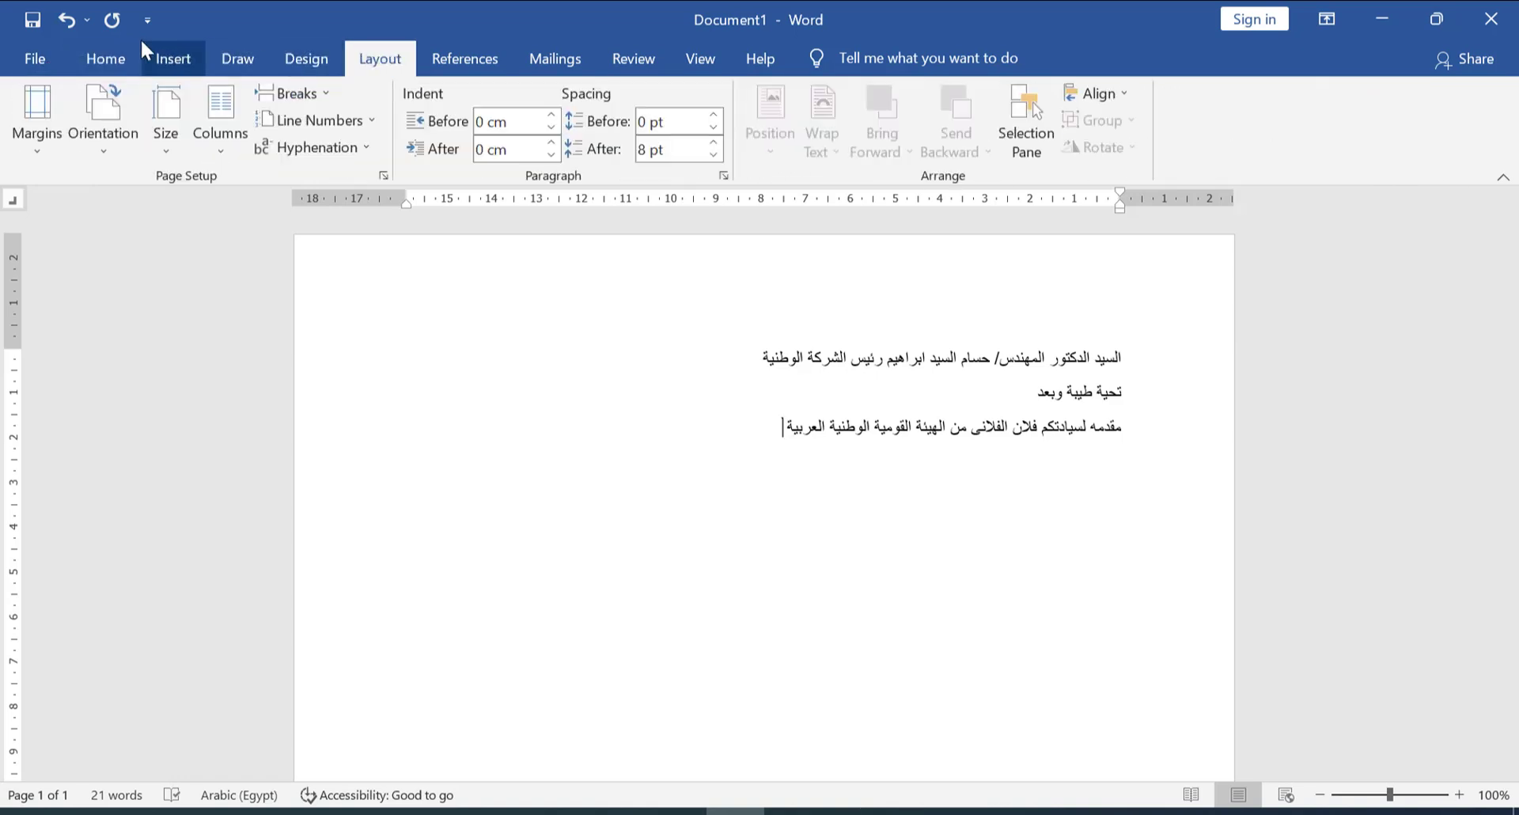
pyautogui.click(102, 65)
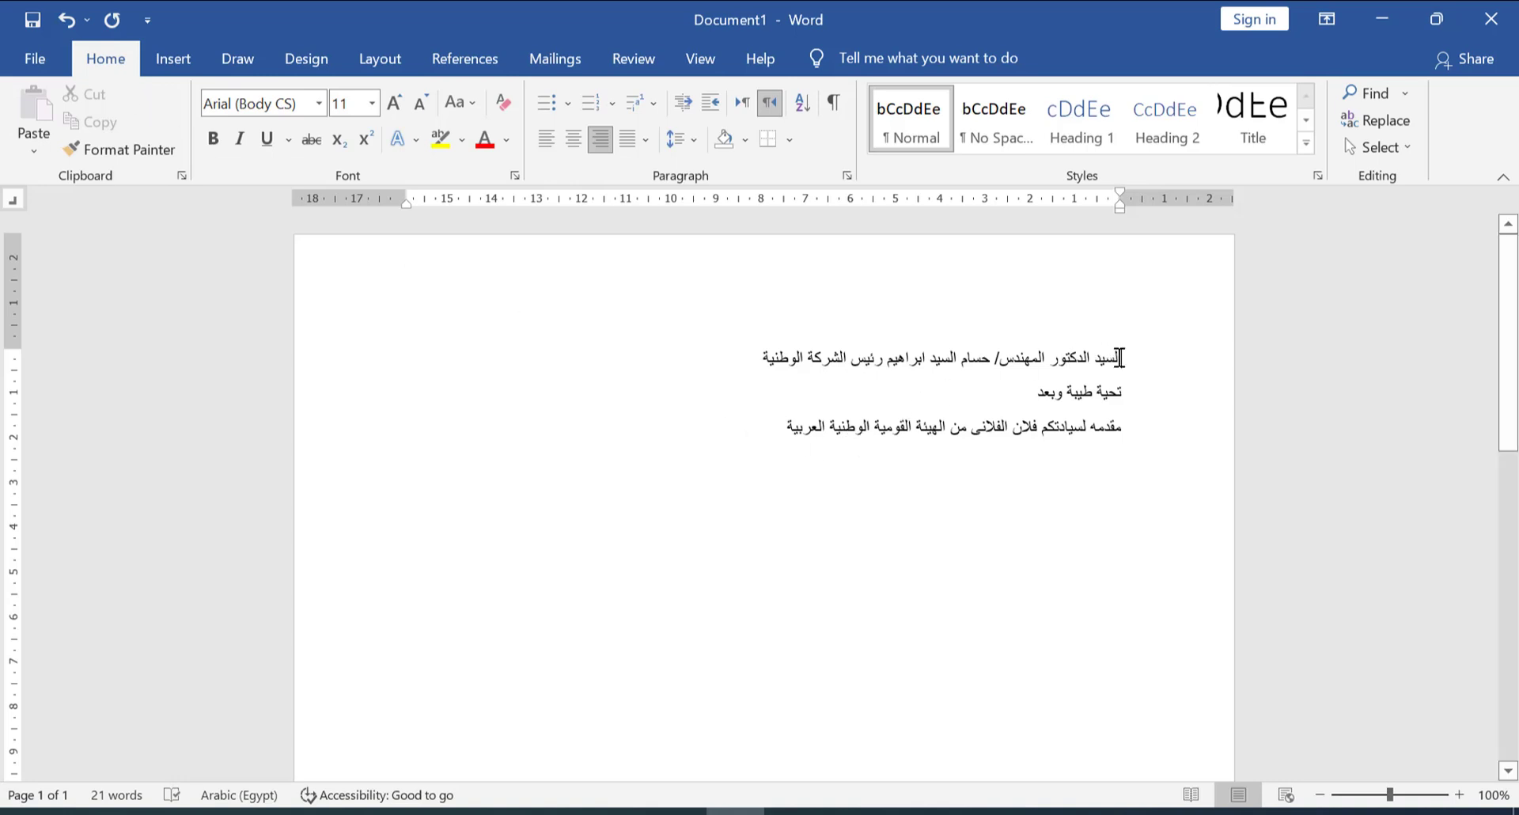
pyautogui.moveTo(1120, 353); pyautogui.dragTo(769, 352)
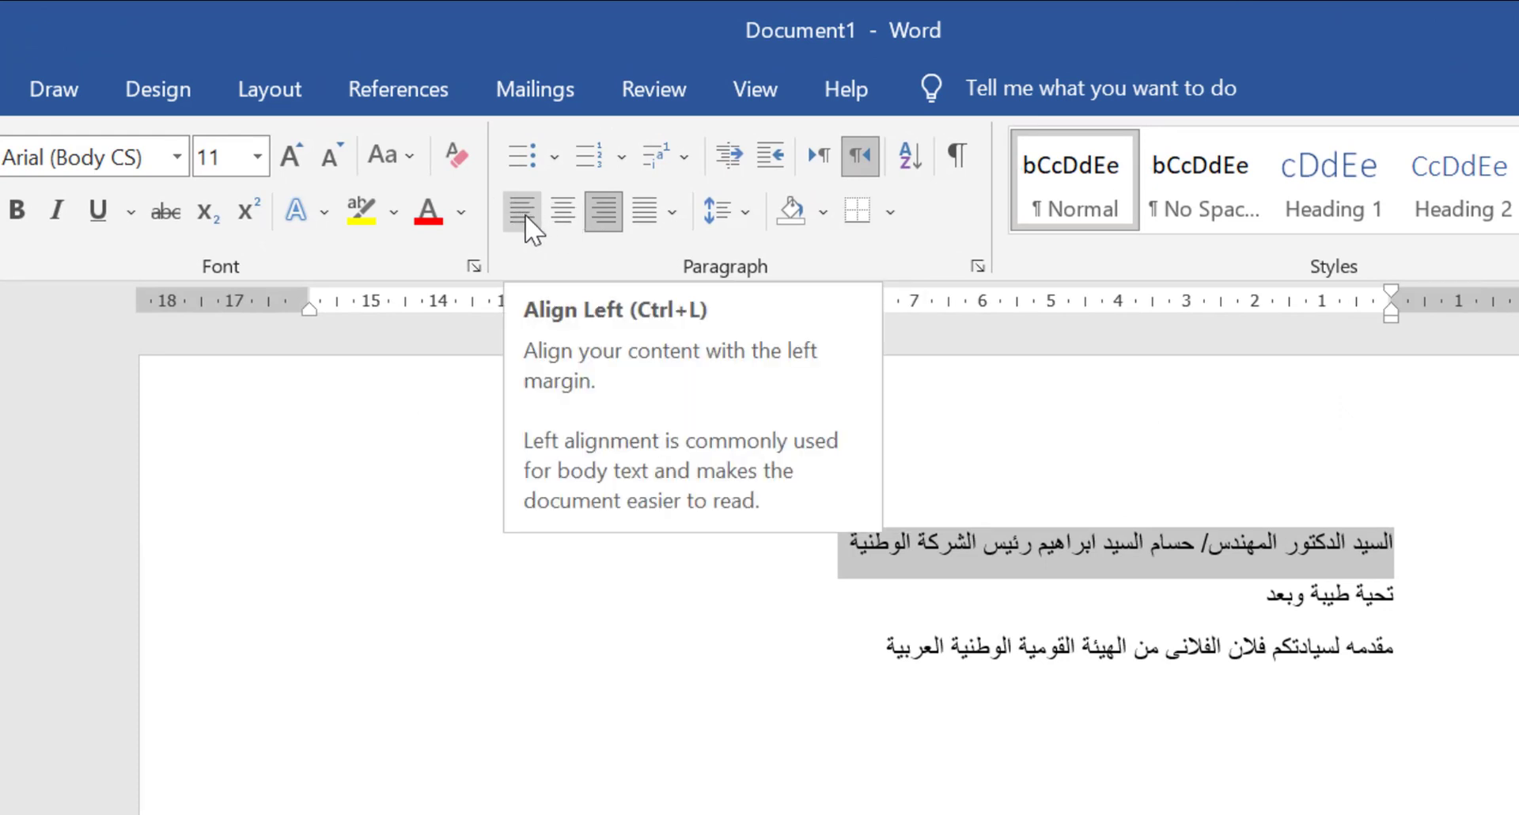
pyautogui.click(524, 214)
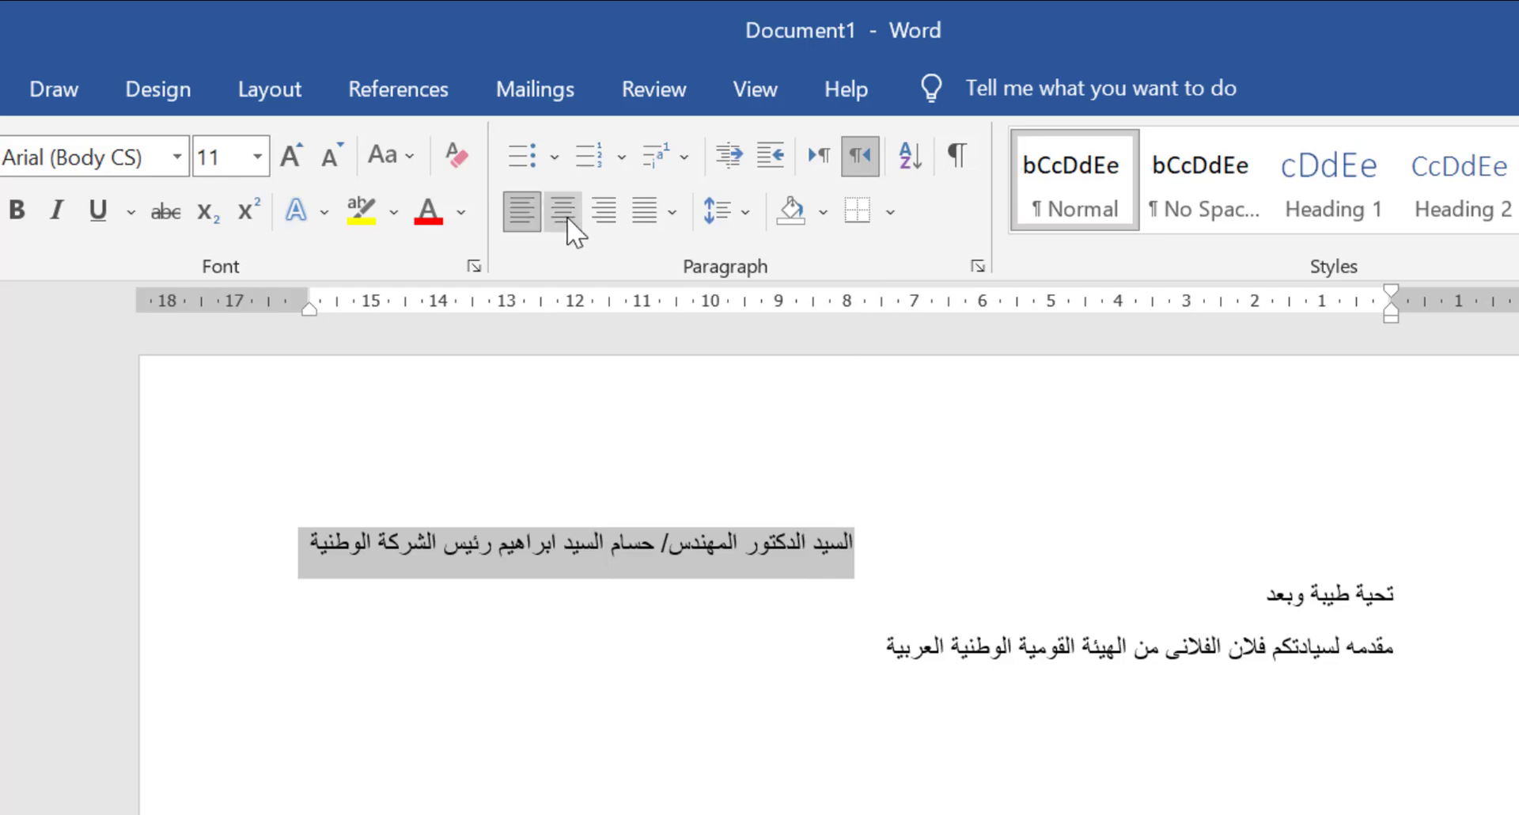
pyautogui.click(564, 215)
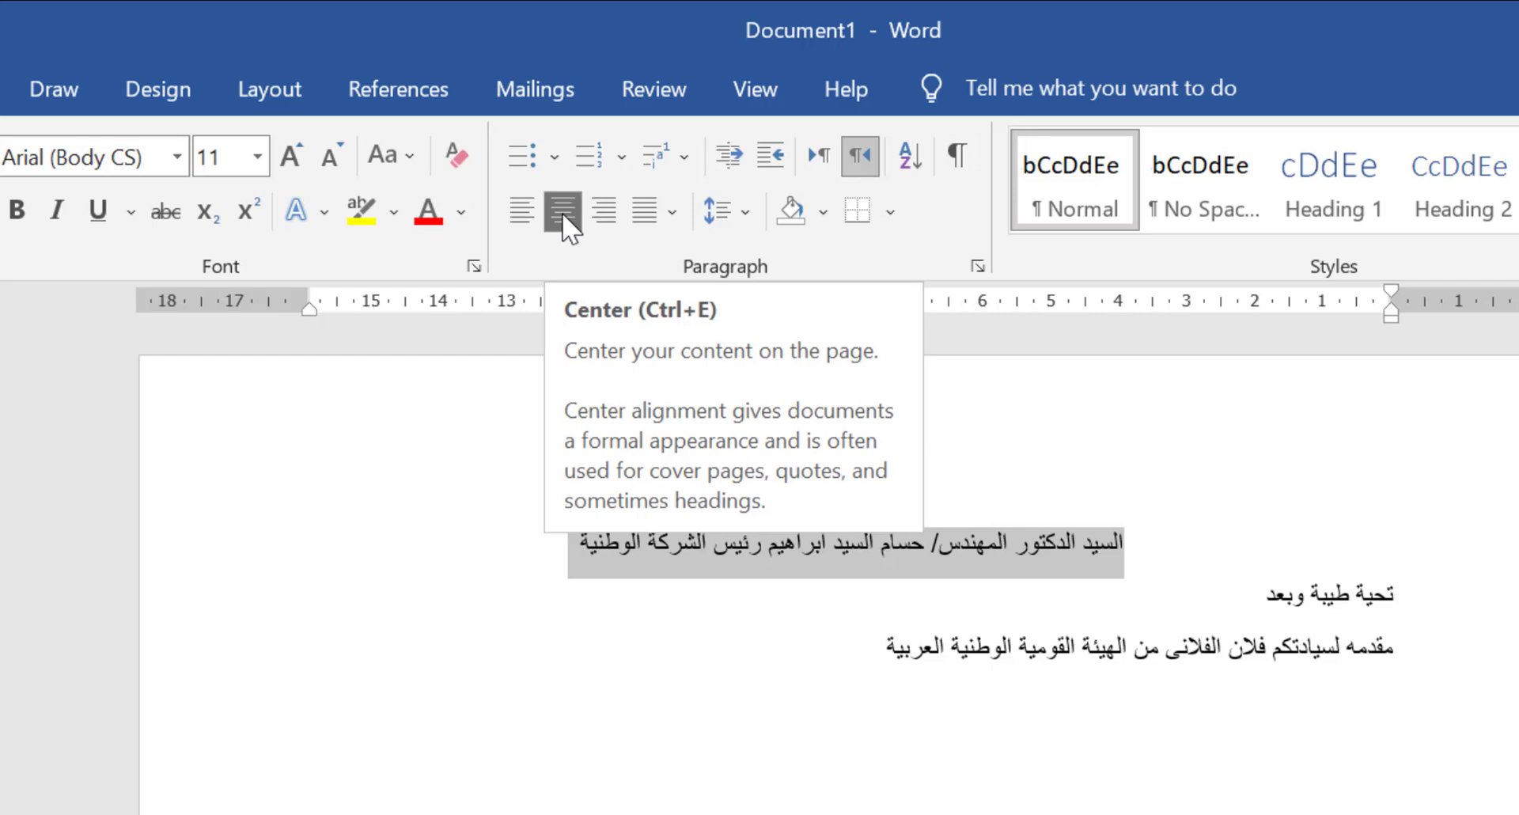
pyautogui.click(606, 209)
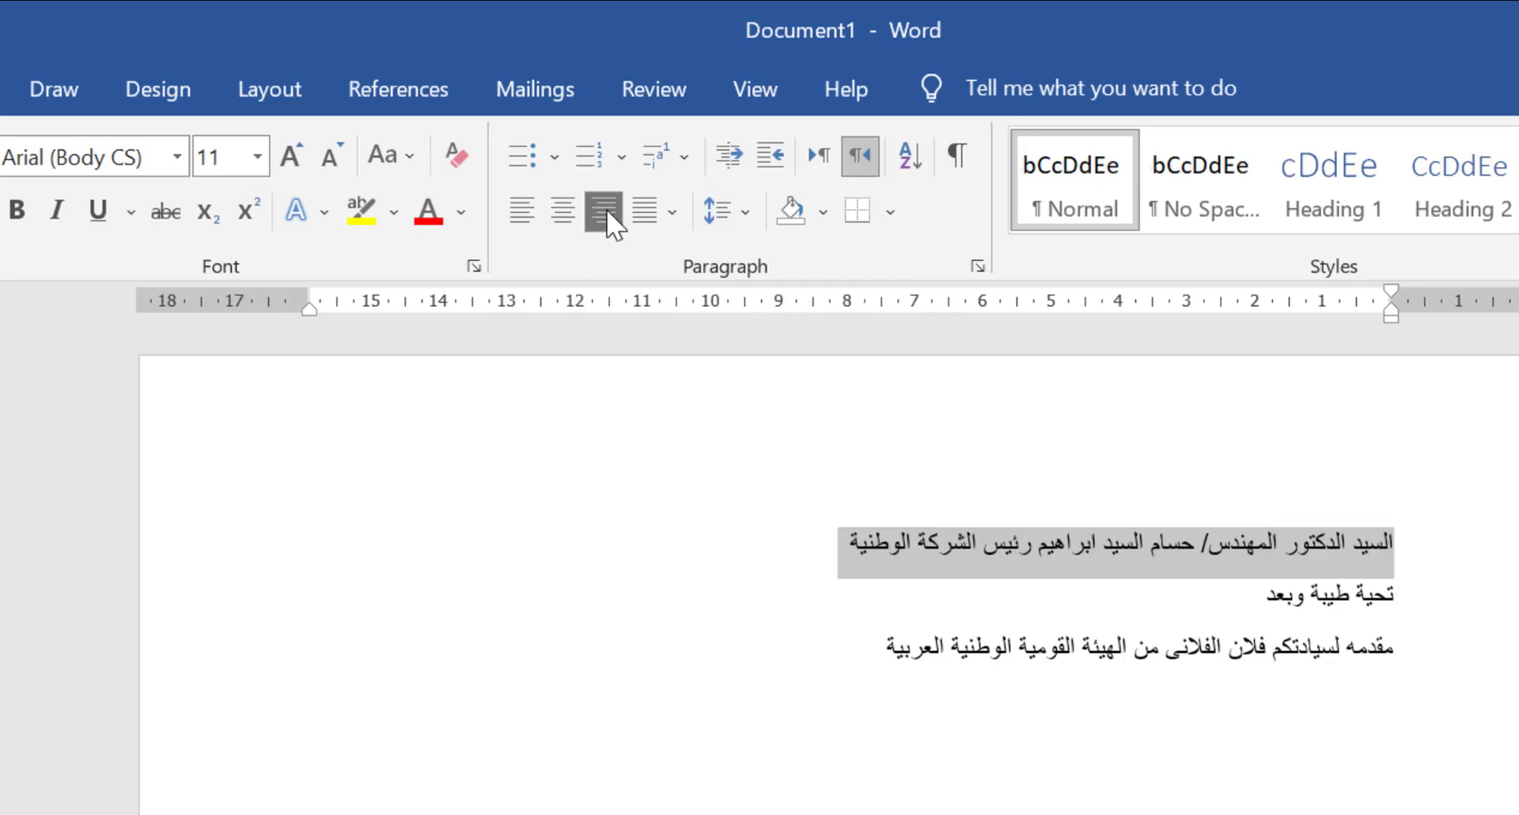
pyautogui.click(563, 210)
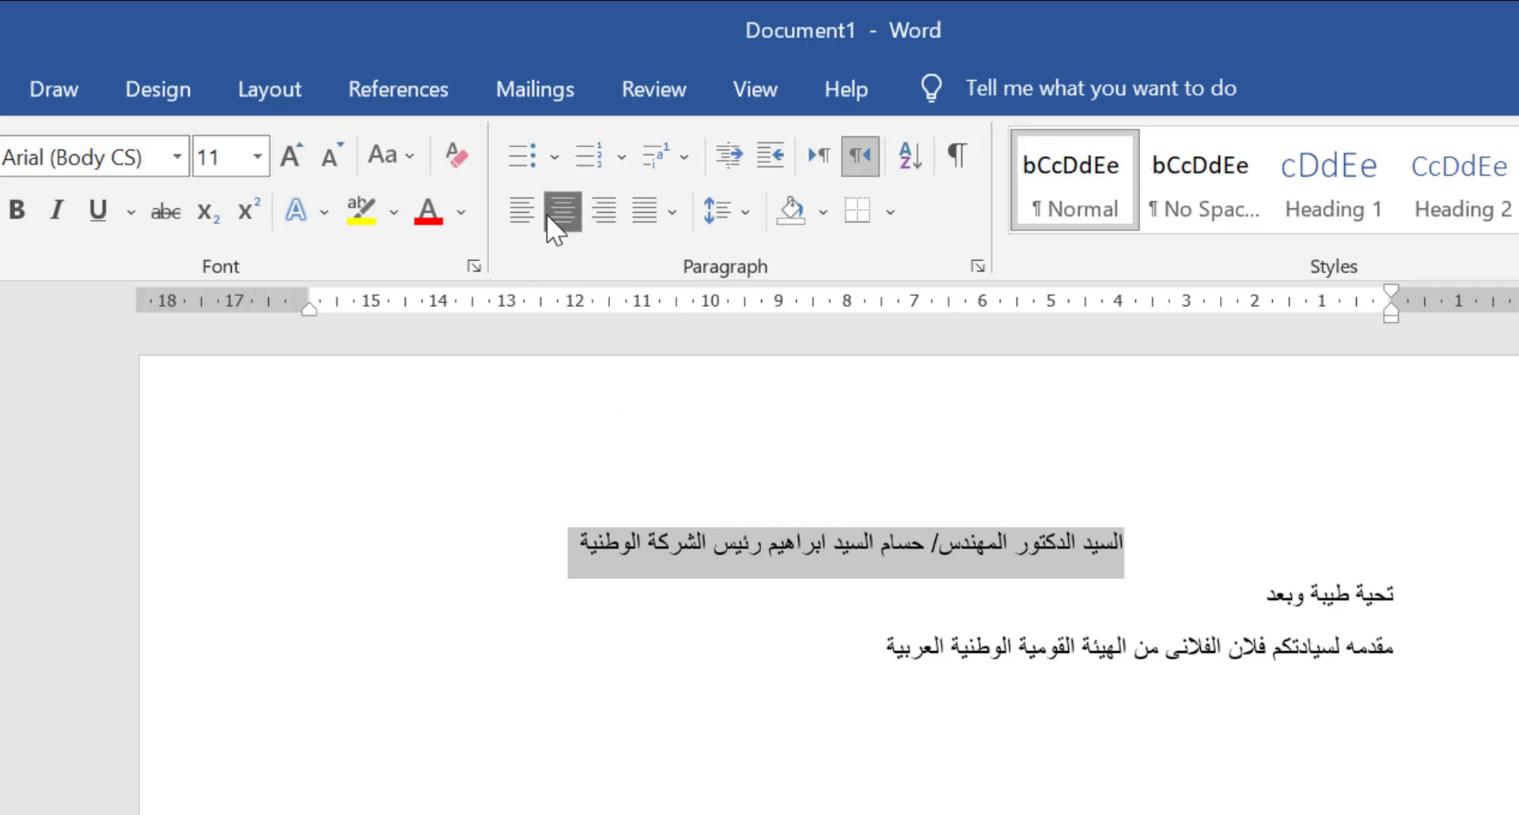
pyautogui.click(604, 210)
pyautogui.click(1245, 584)
pyautogui.moveTo(1434, 533); pyautogui.dragTo(721, 640)
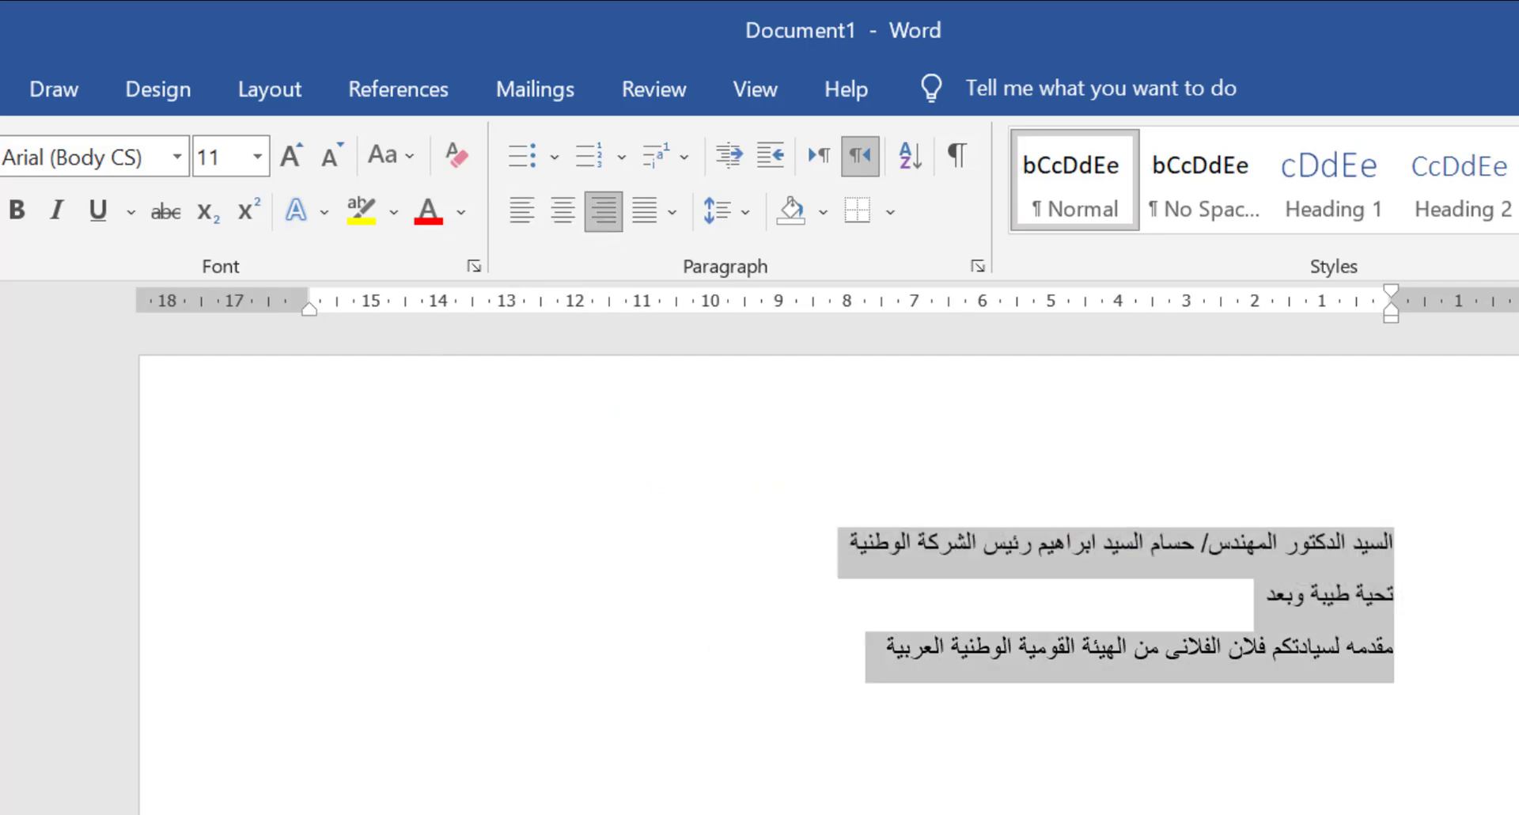
pyautogui.click(1494, 667)
pyautogui.click(1232, 484)
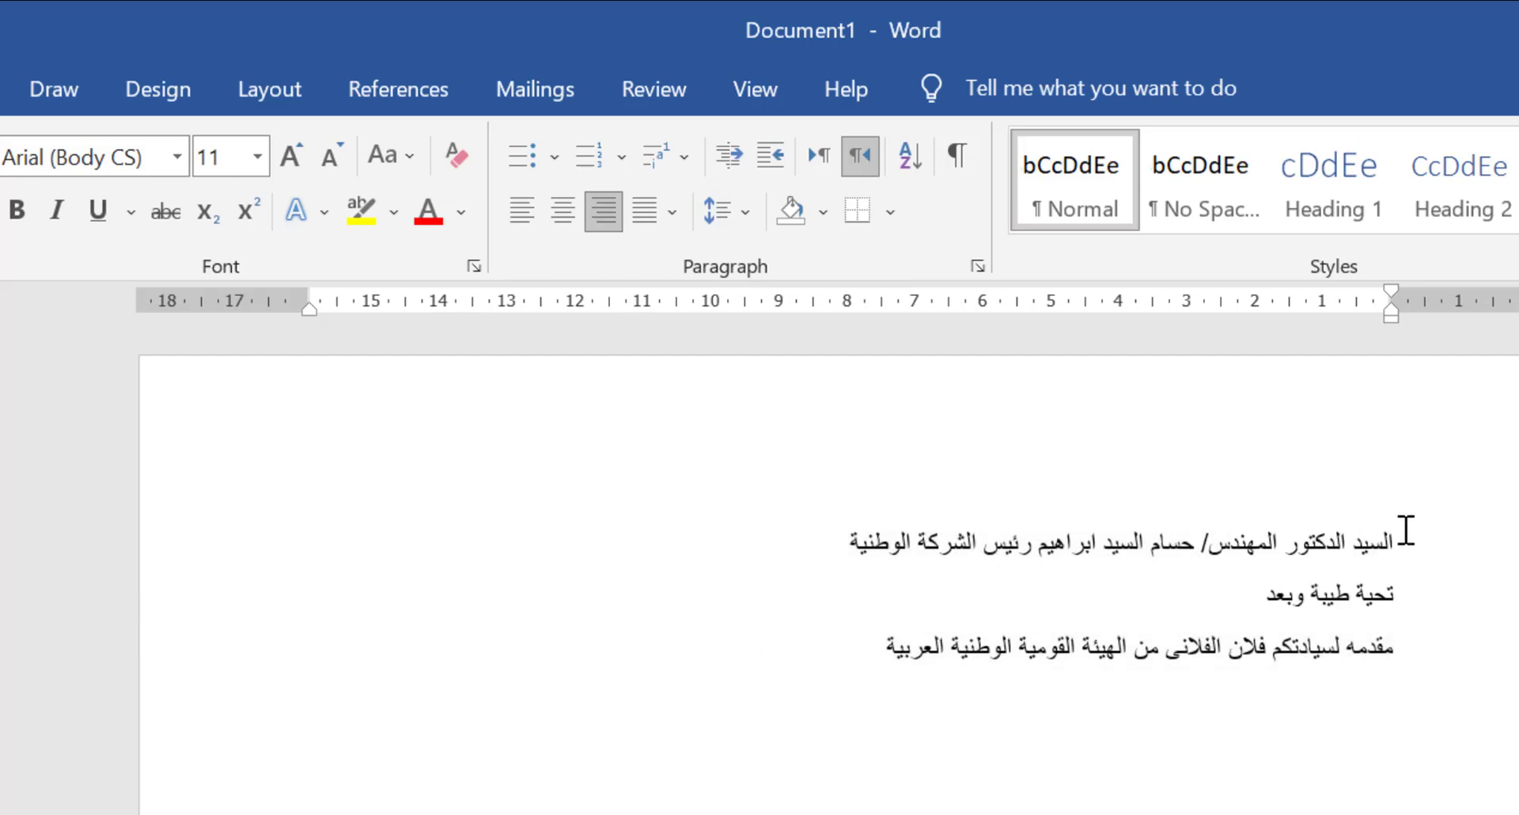
pyautogui.moveTo(1409, 526)
pyautogui.mouseDown()
pyautogui.moveTo(1125, 602)
pyautogui.moveTo(790, 658)
pyautogui.mouseUp()
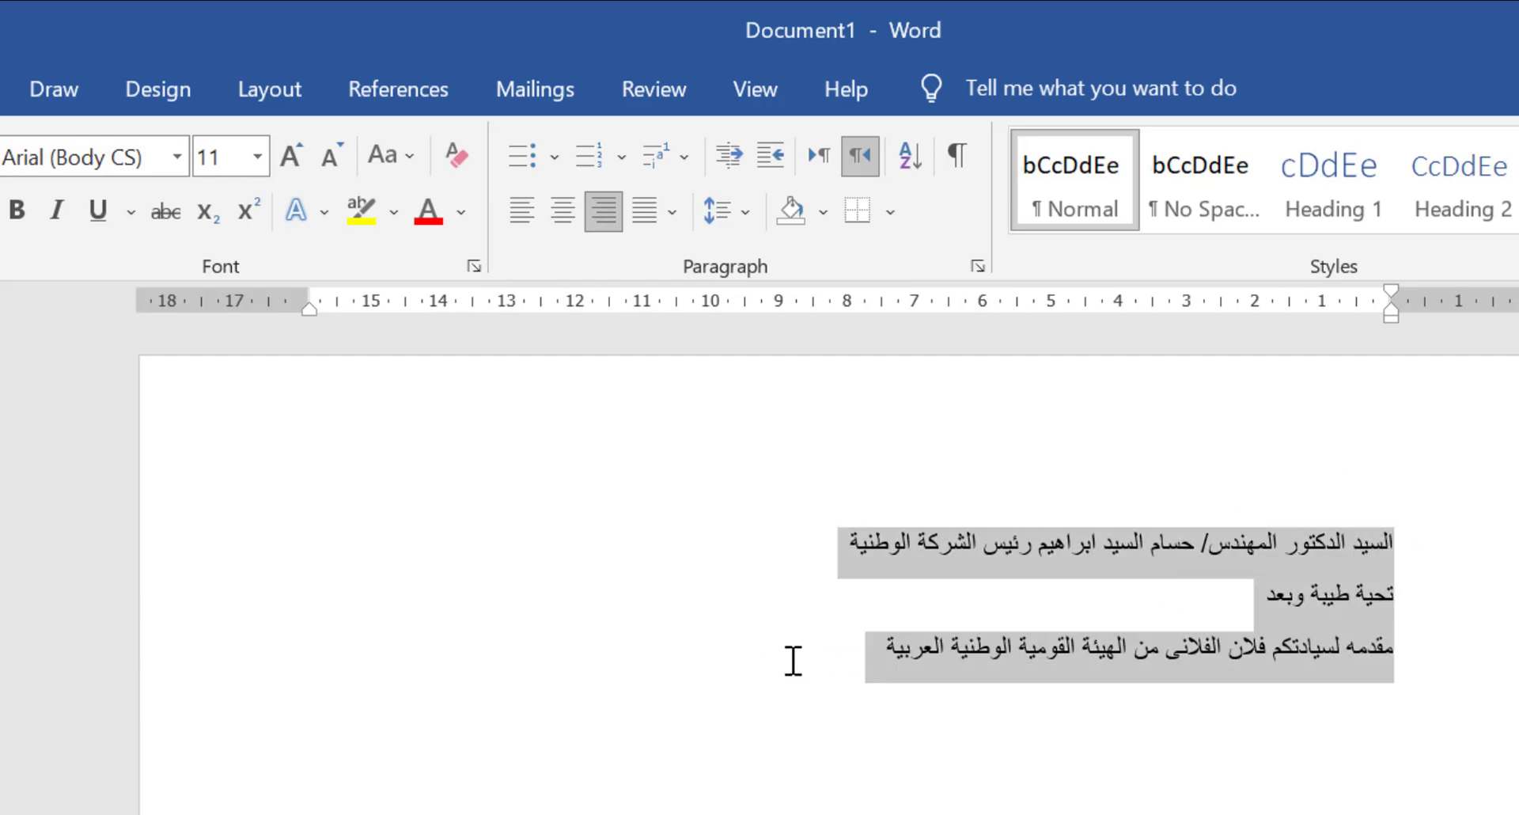
pyautogui.click(560, 207)
pyautogui.click(530, 207)
pyautogui.click(562, 207)
pyautogui.click(606, 207)
# Set the letter's line spacing to 1.0, keeping the font size at 11.
pyautogui.click(744, 221)
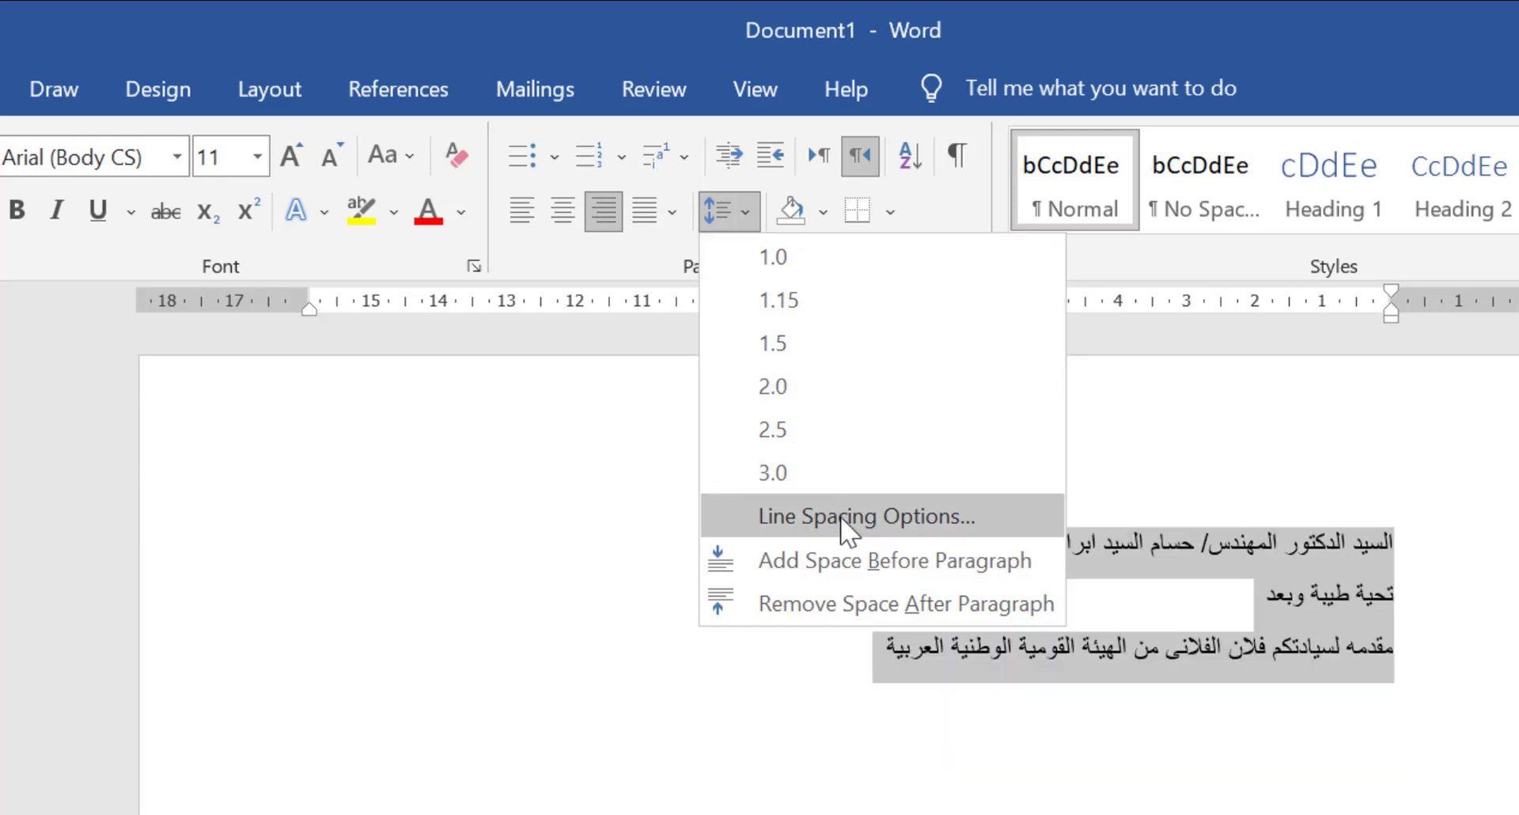
pyautogui.click(837, 258)
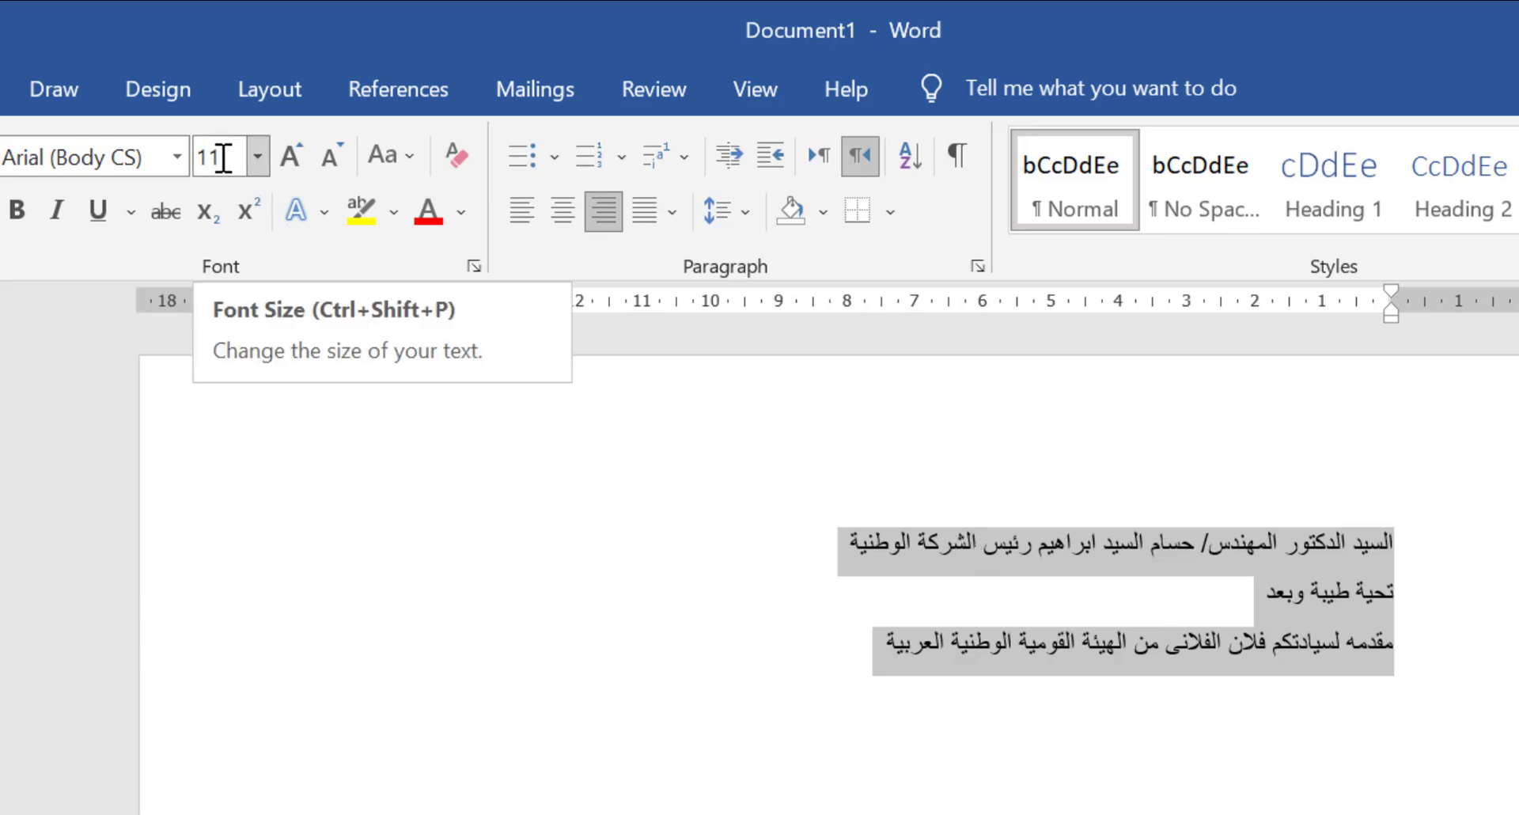
pyautogui.click(258, 156)
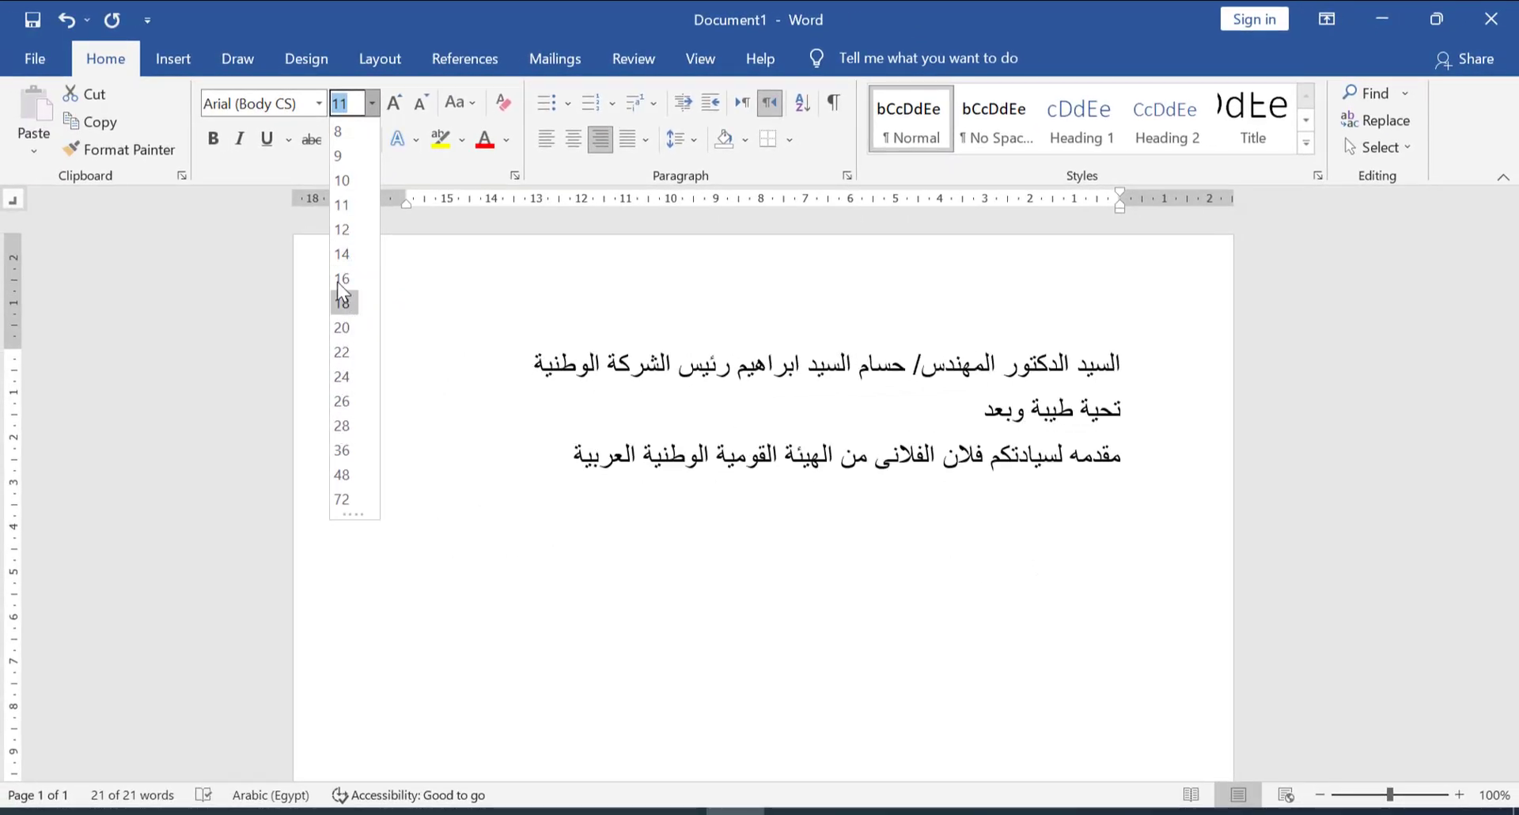
pyautogui.click(397, 168)
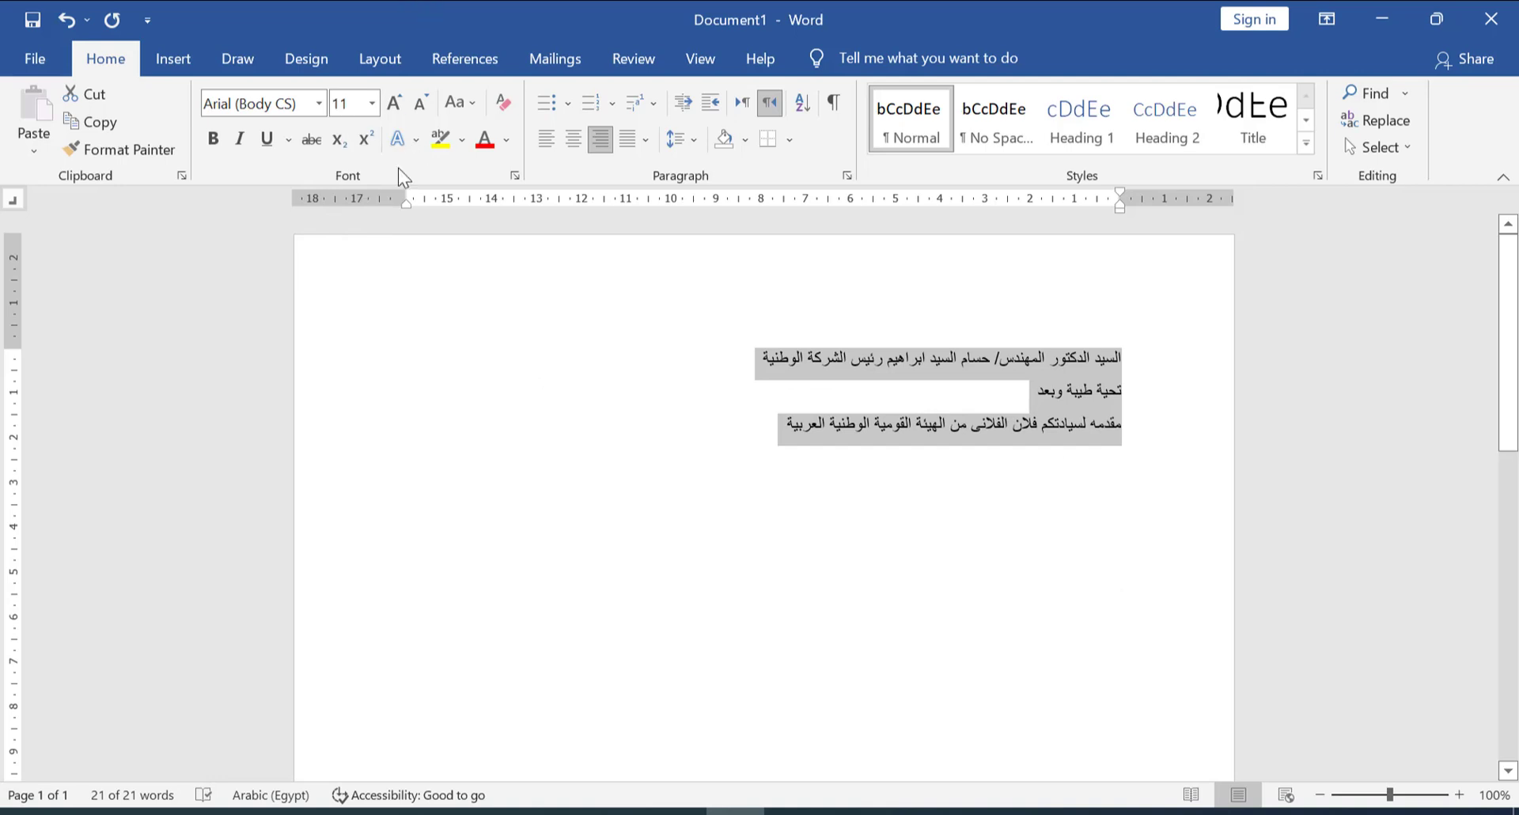
# Try larger and smaller font sizes on the Arabic lines with Grow and Shrink Font.
pyautogui.click(395, 103)
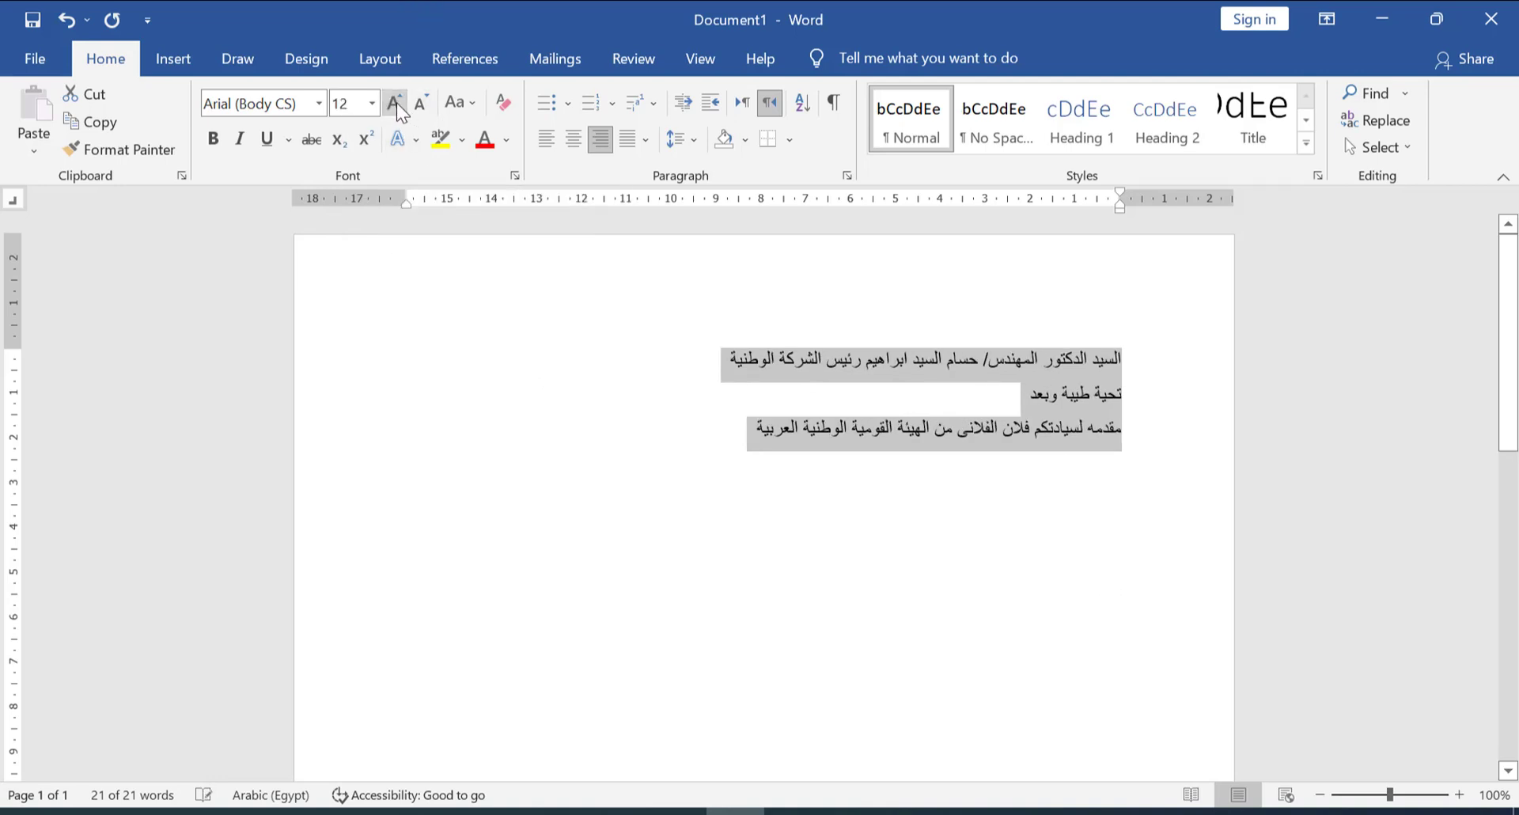
pyautogui.click(396, 103)
pyautogui.click(397, 102)
pyautogui.click(416, 104)
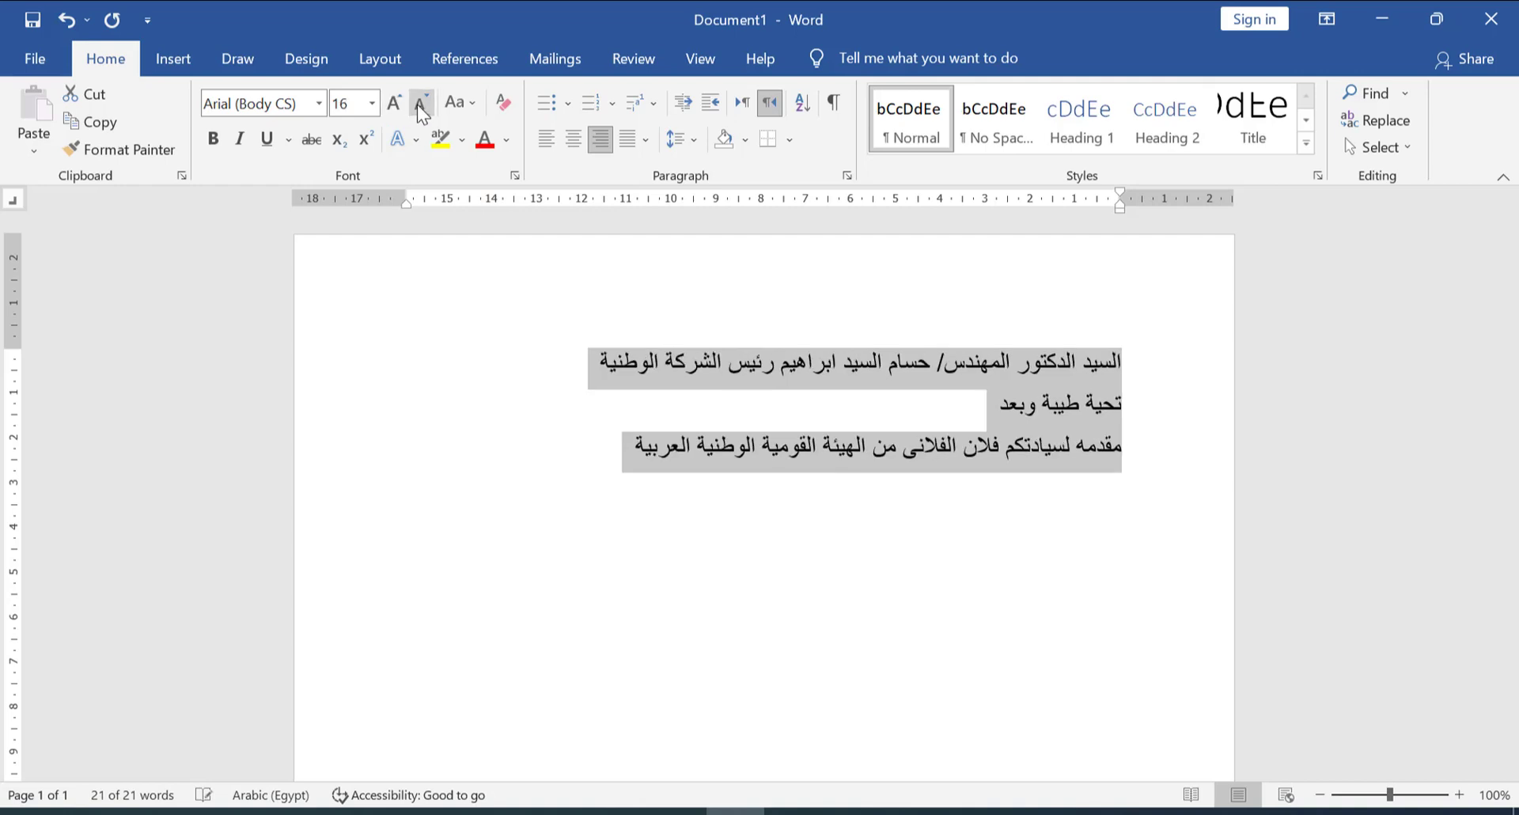
pyautogui.click(416, 104)
pyautogui.click(417, 105)
pyautogui.click(394, 104)
pyautogui.click(394, 104)
pyautogui.click(394, 104)
pyautogui.click(418, 104)
pyautogui.click(395, 104)
pyautogui.click(423, 104)
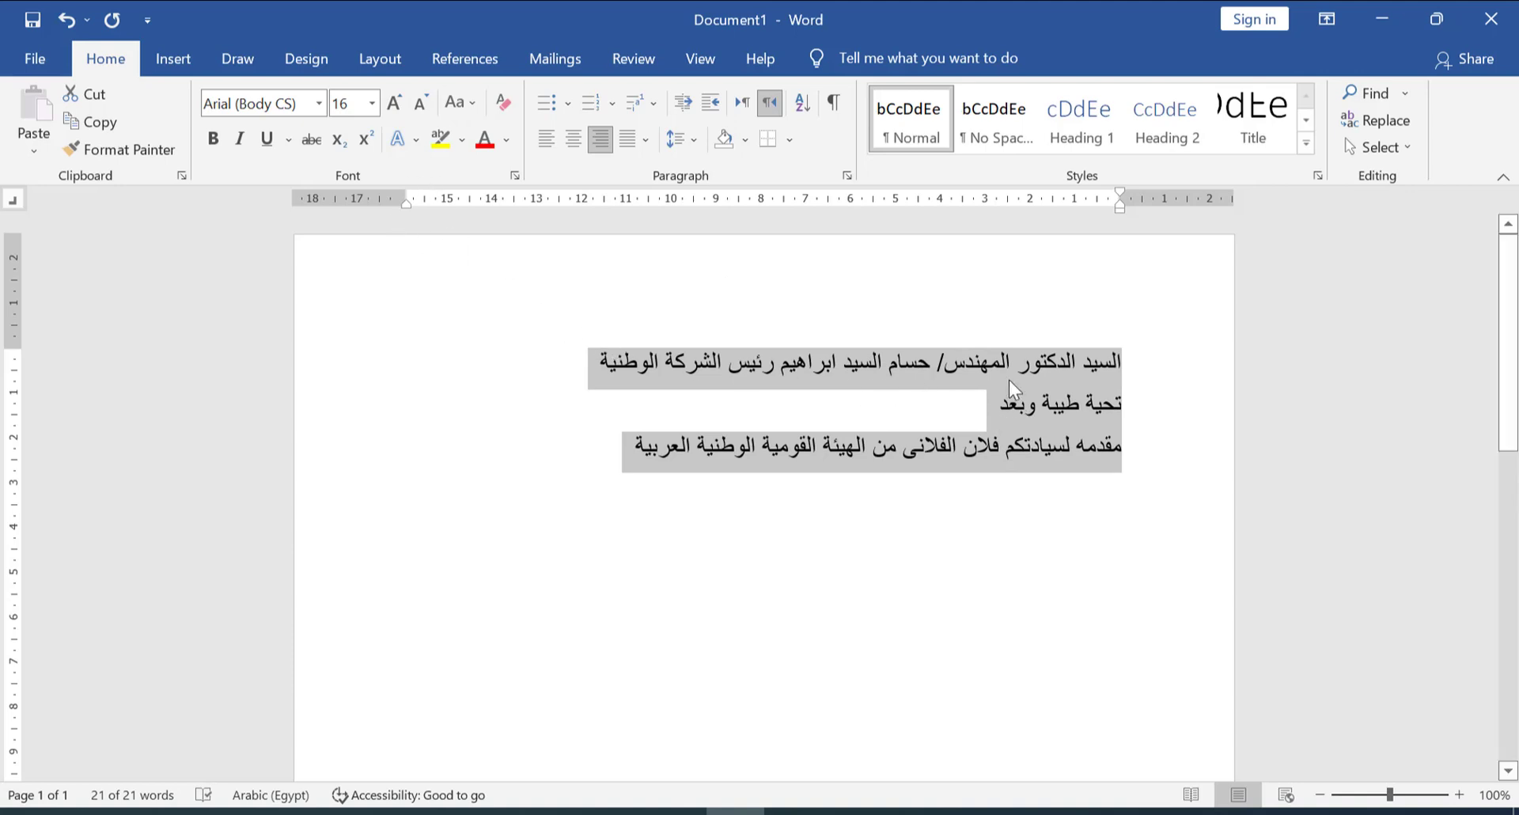
# Clear all formatting from the Arabic lines and enlarge them to 18 pt.
pyautogui.click(503, 108)
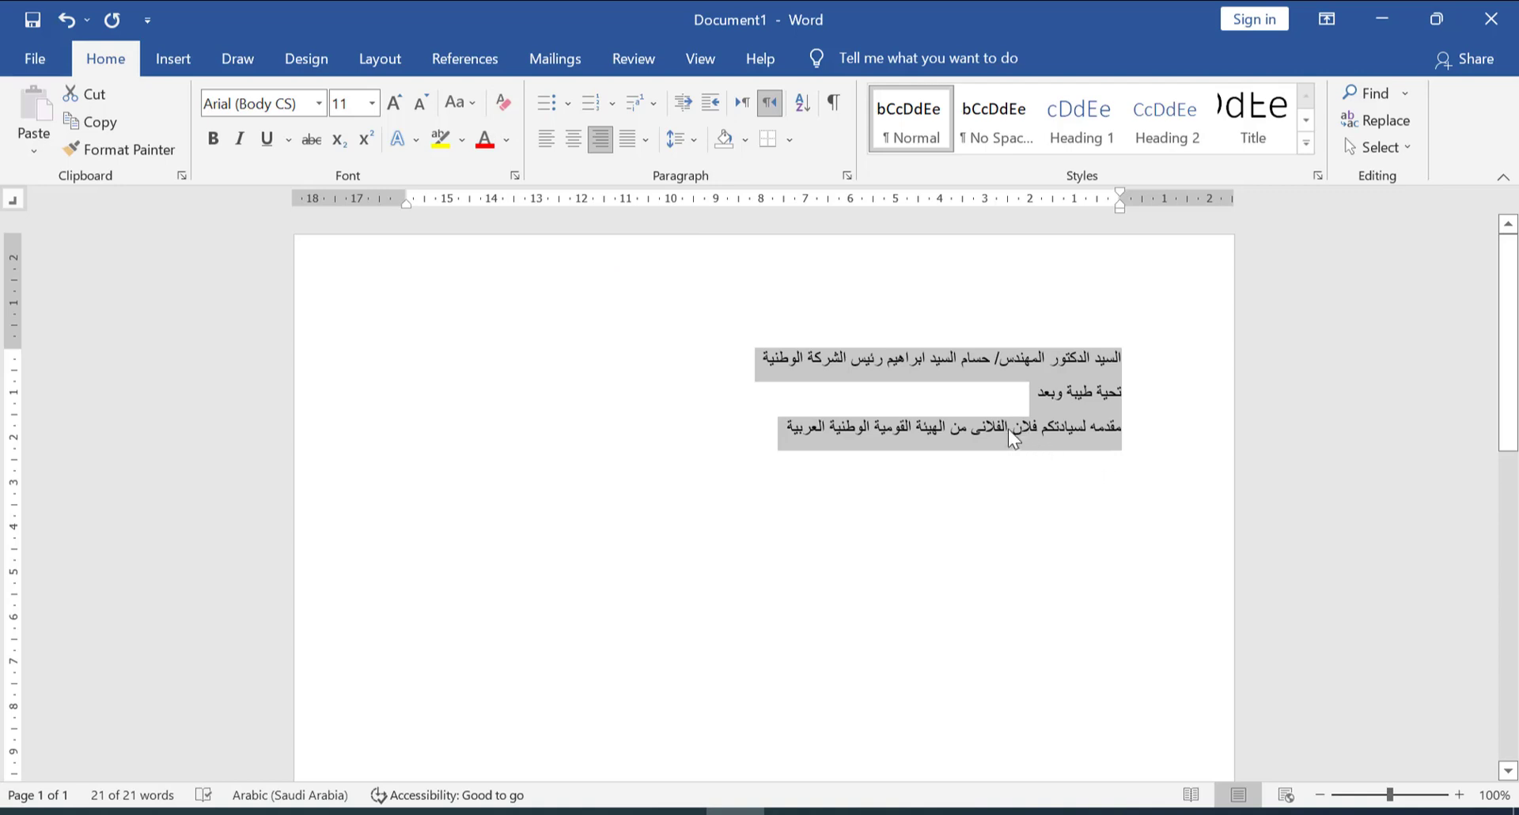
pyautogui.click(394, 103)
pyautogui.click(394, 102)
pyautogui.click(394, 103)
pyautogui.click(394, 103)
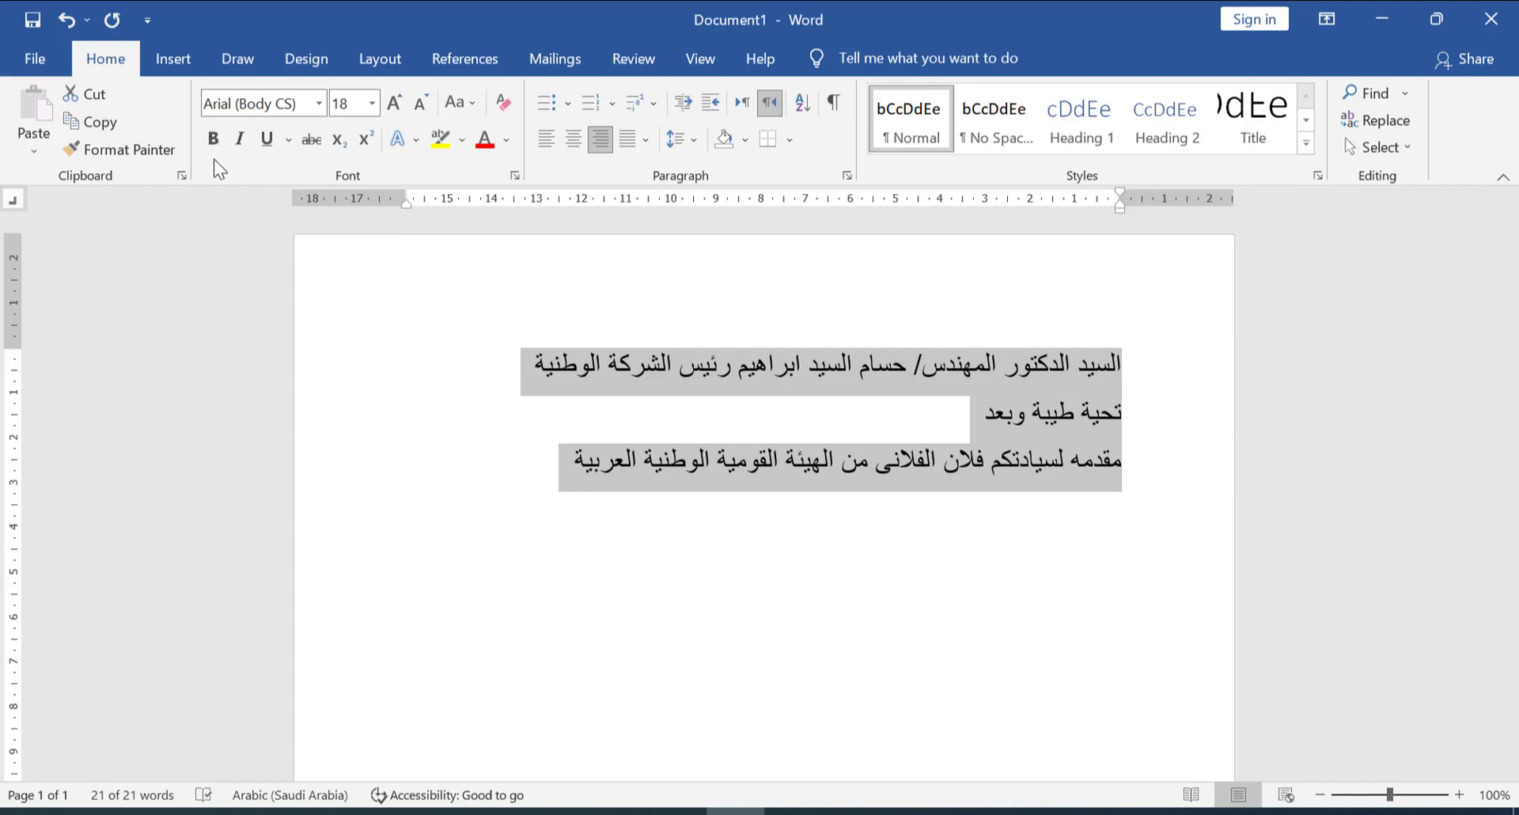
# Make the three Arabic lines bold and italic.
pyautogui.click(211, 138)
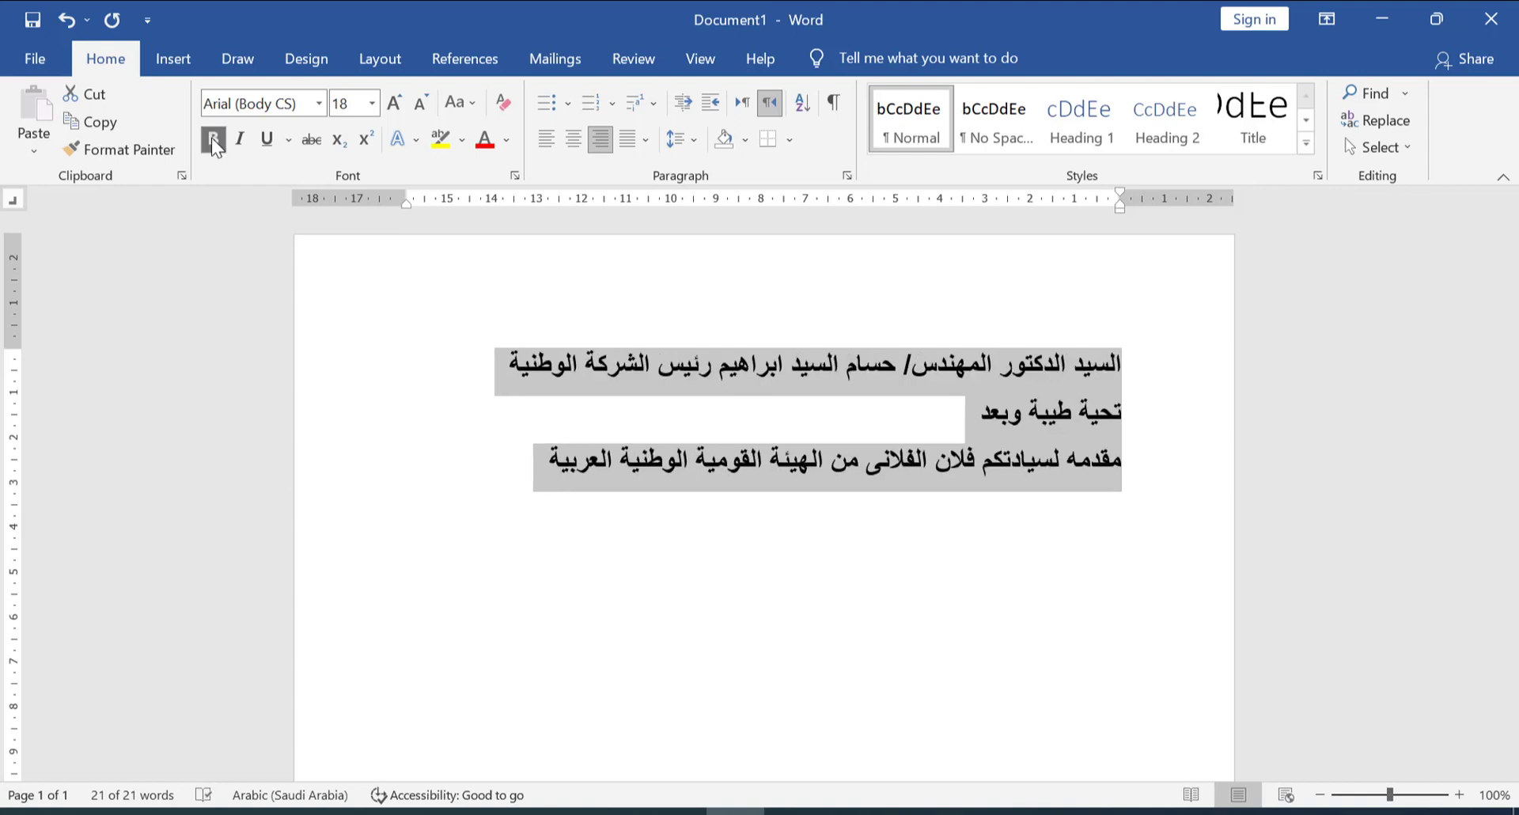
pyautogui.click(212, 138)
pyautogui.click(211, 138)
pyautogui.click(241, 138)
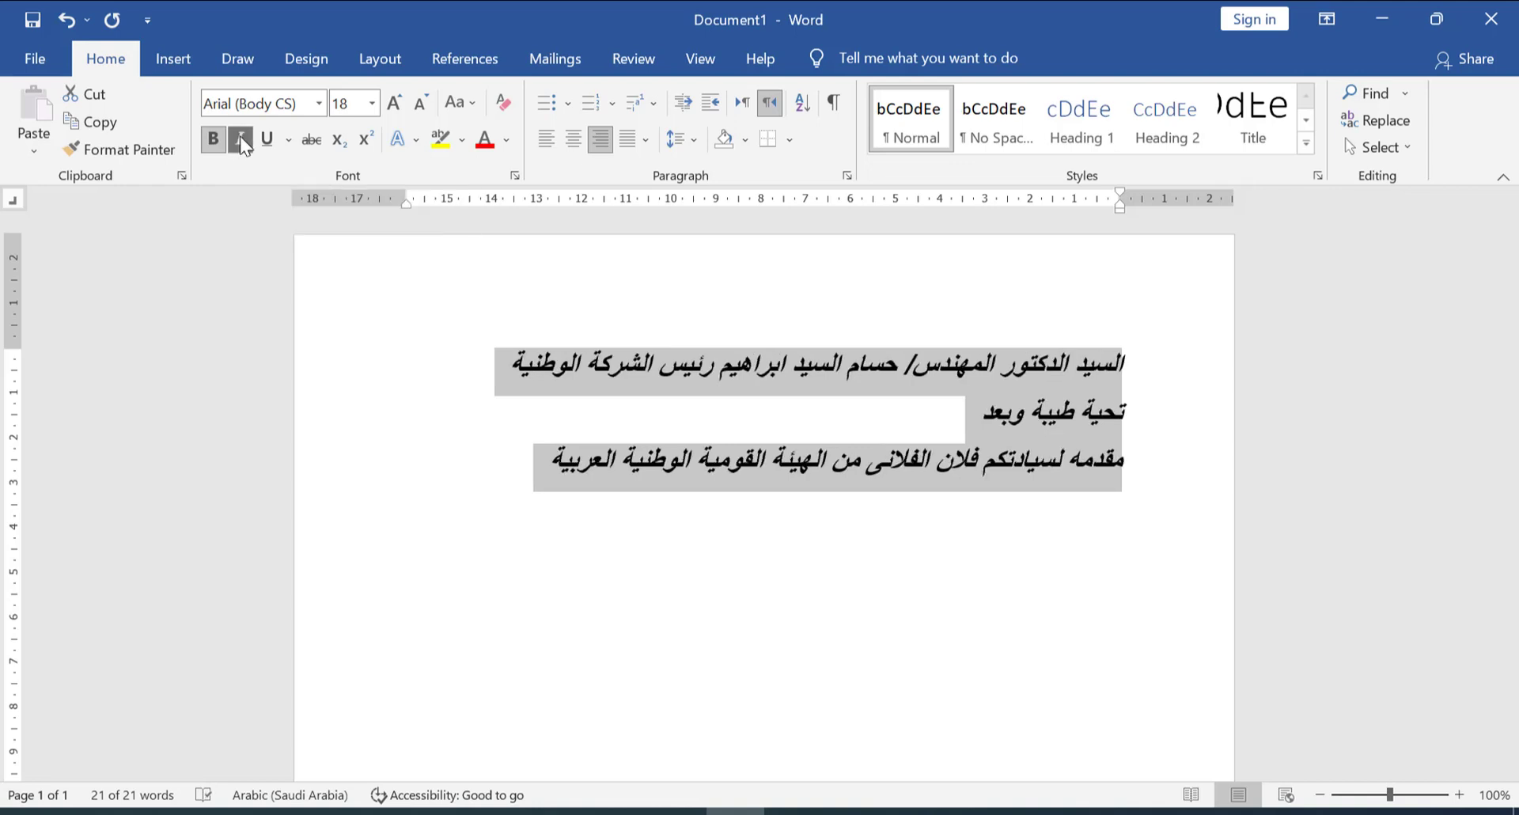
pyautogui.click(240, 138)
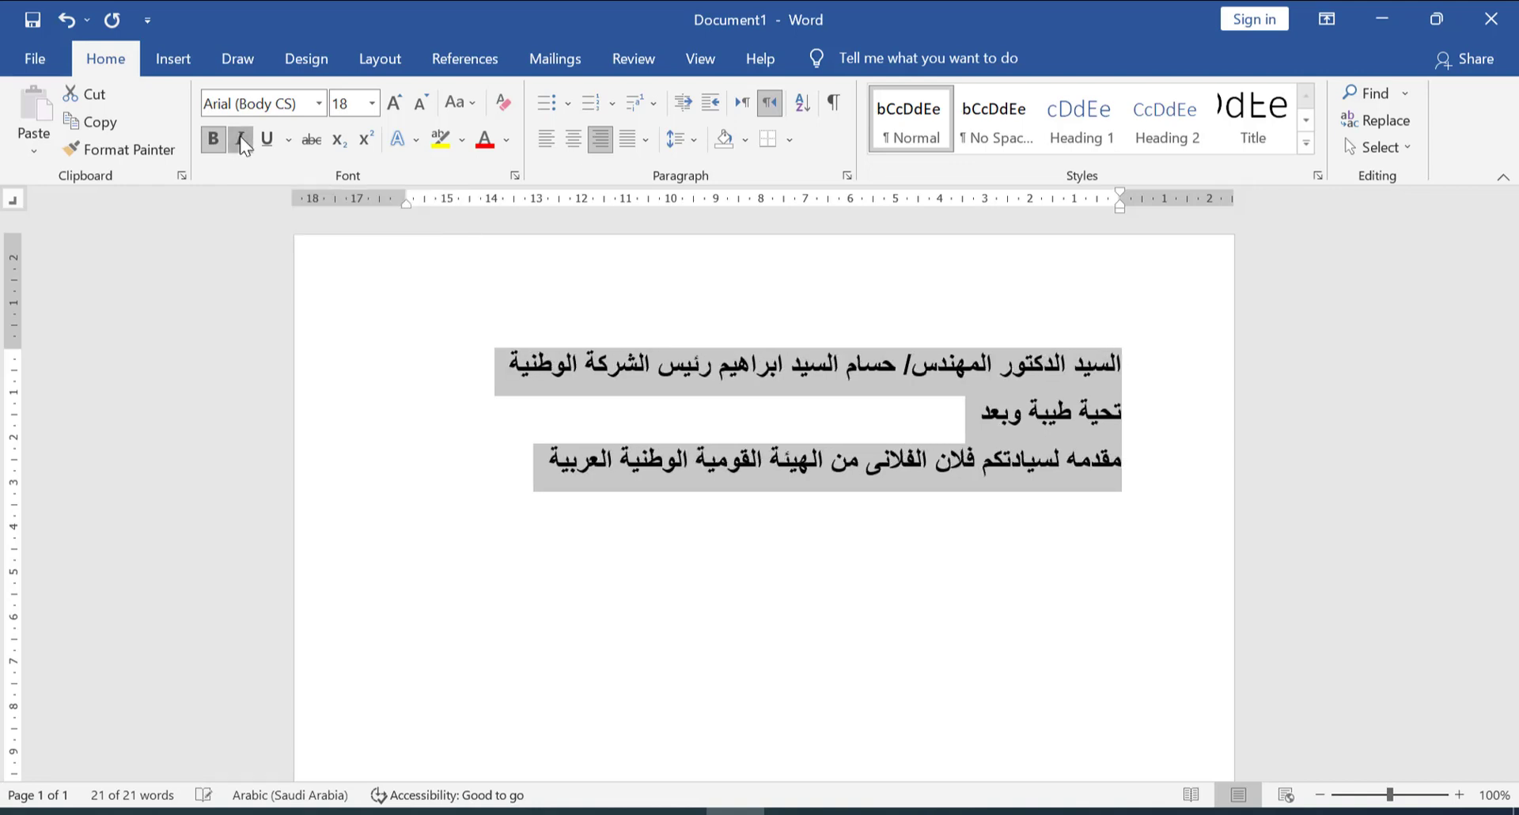
pyautogui.click(241, 138)
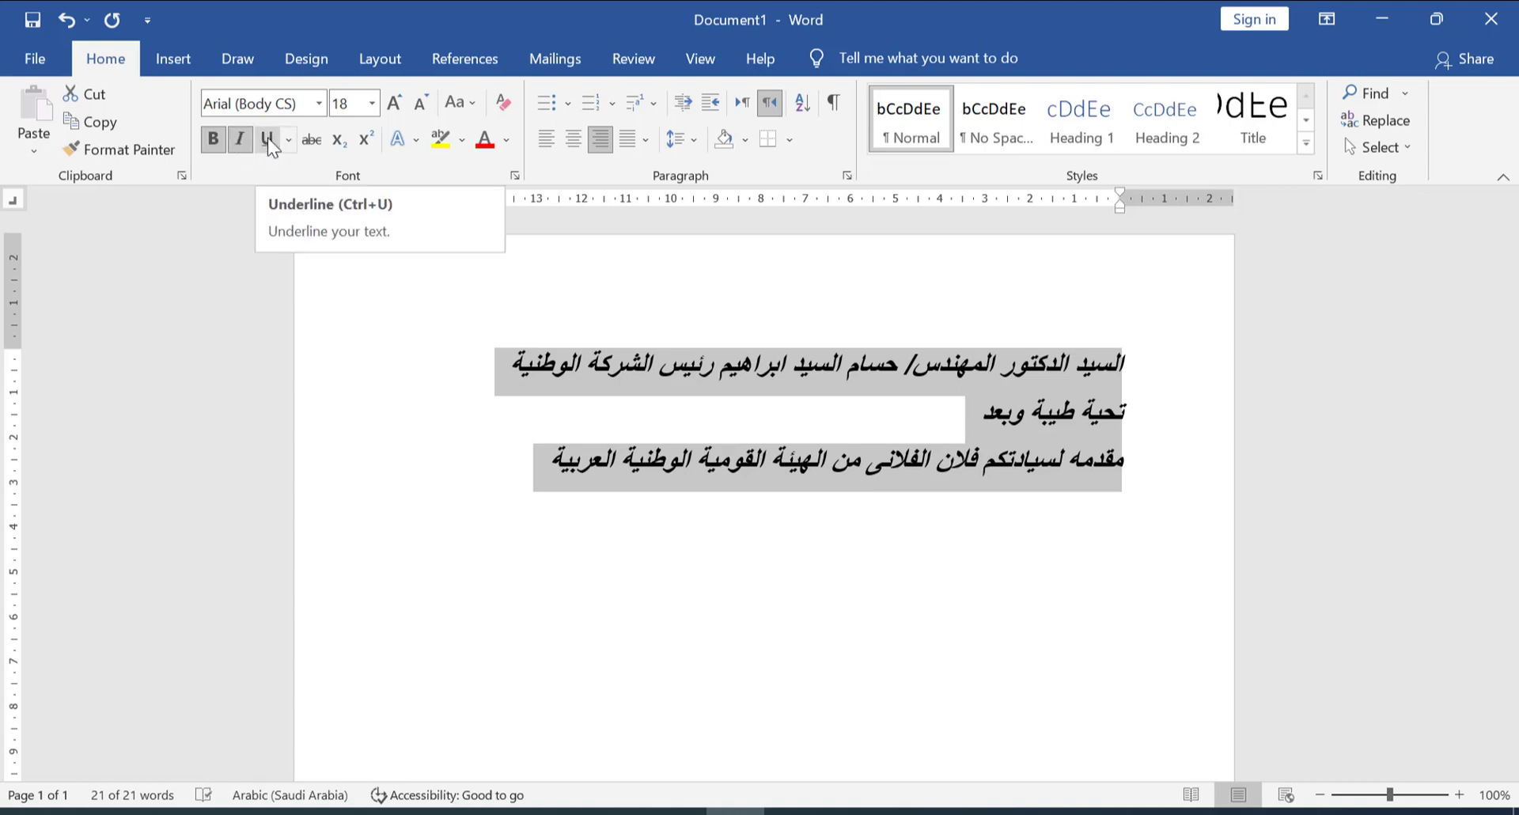
# Try underline and strikethrough on the lines, remove both, and deselect the text.
pyautogui.click(267, 137)
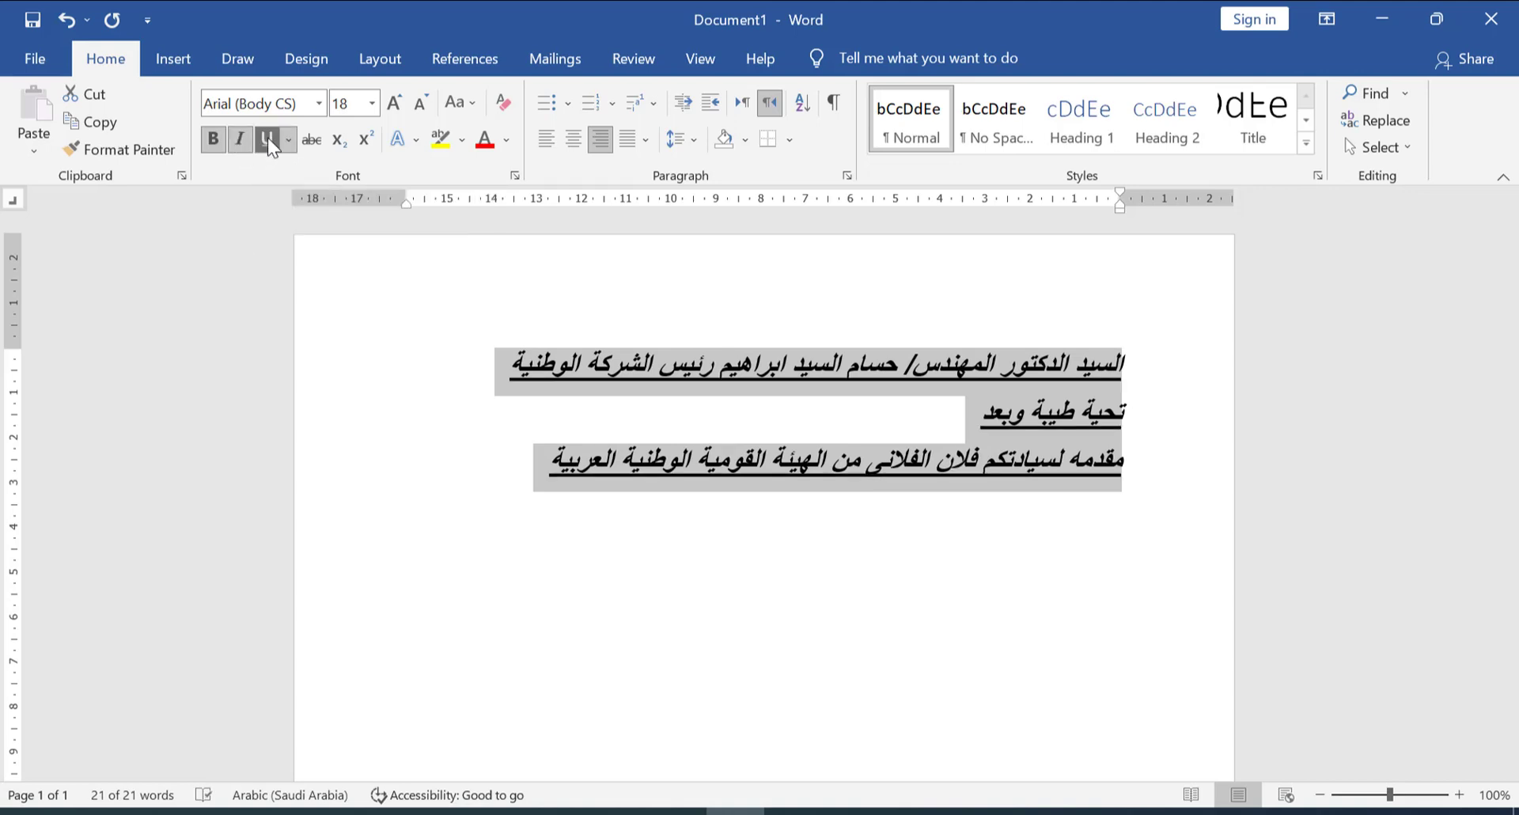
pyautogui.click(268, 138)
pyautogui.click(268, 137)
pyautogui.click(267, 137)
pyautogui.click(267, 138)
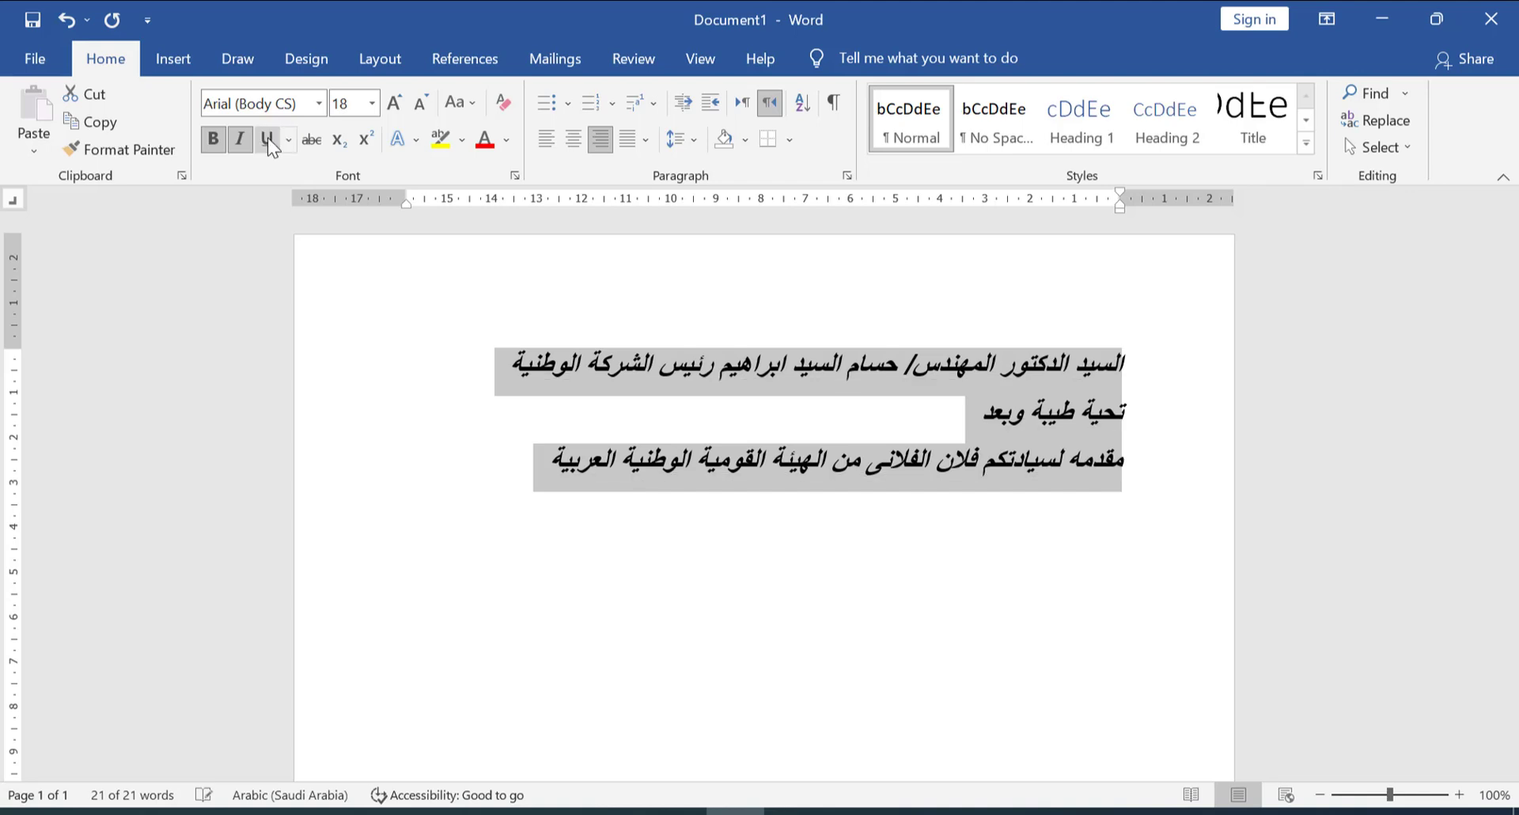
pyautogui.click(267, 138)
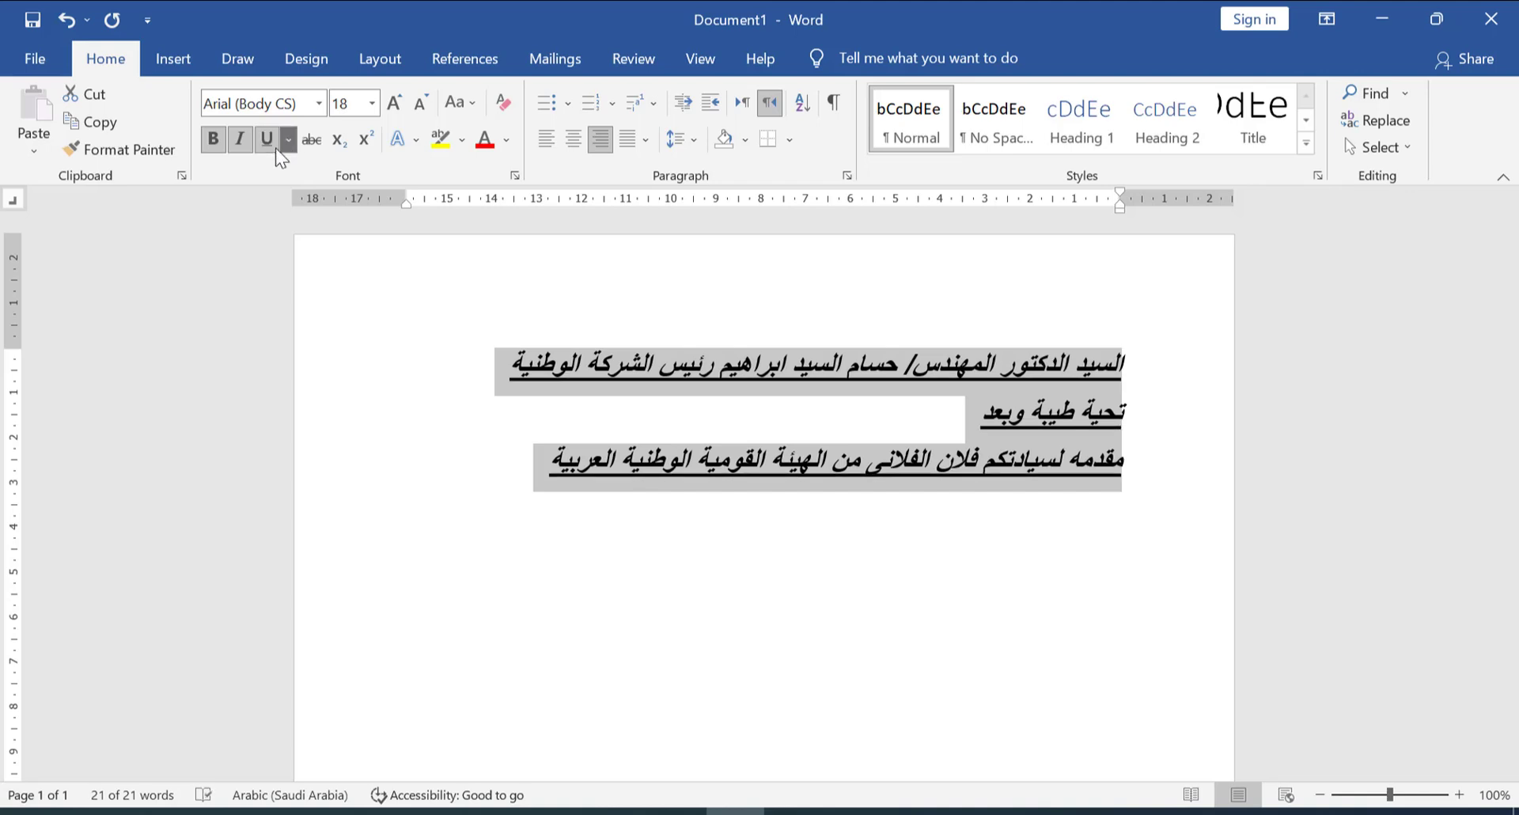
pyautogui.click(267, 142)
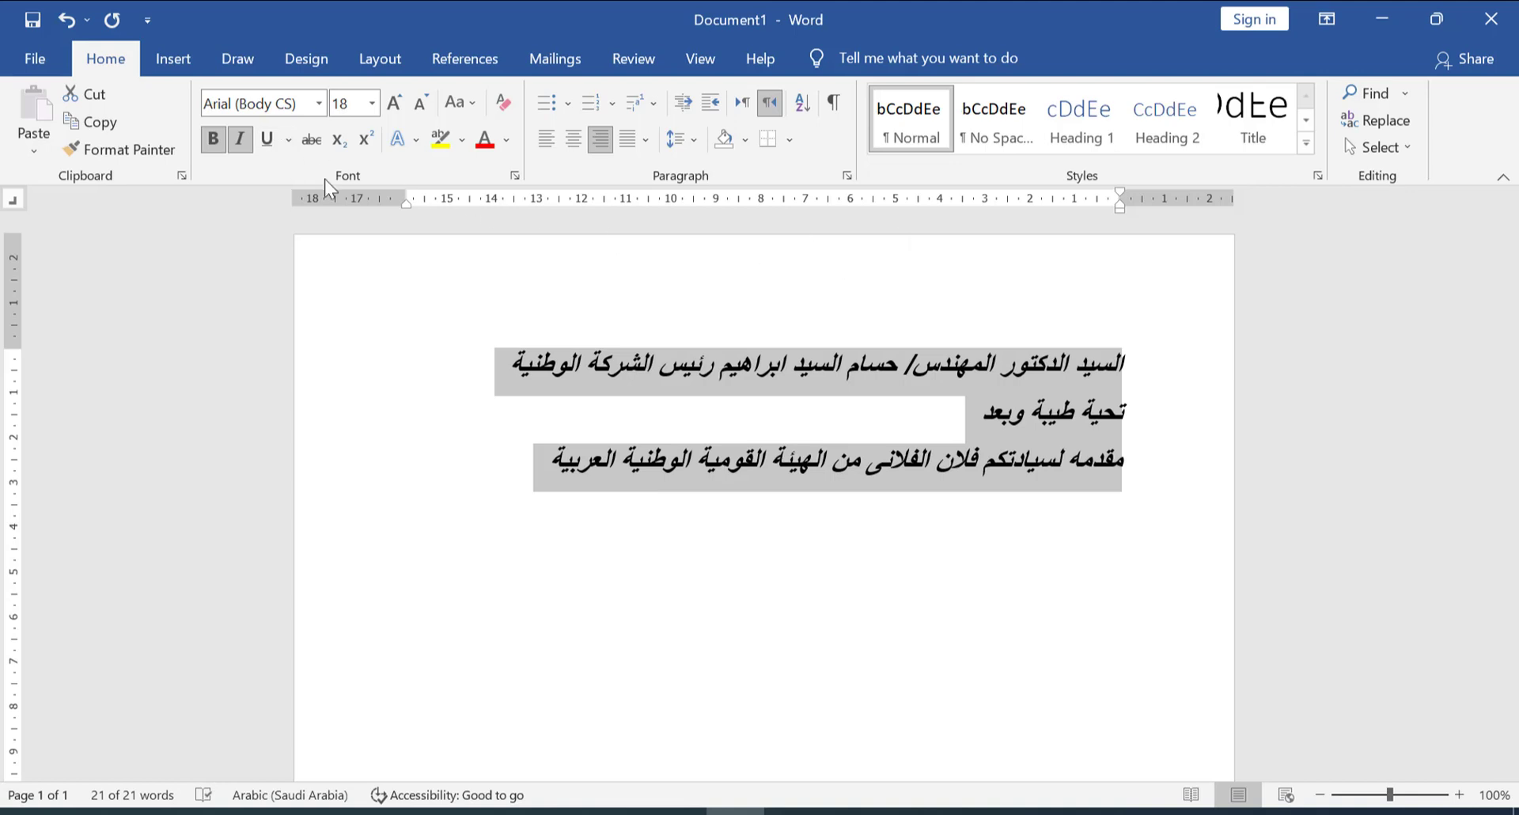
pyautogui.click(306, 139)
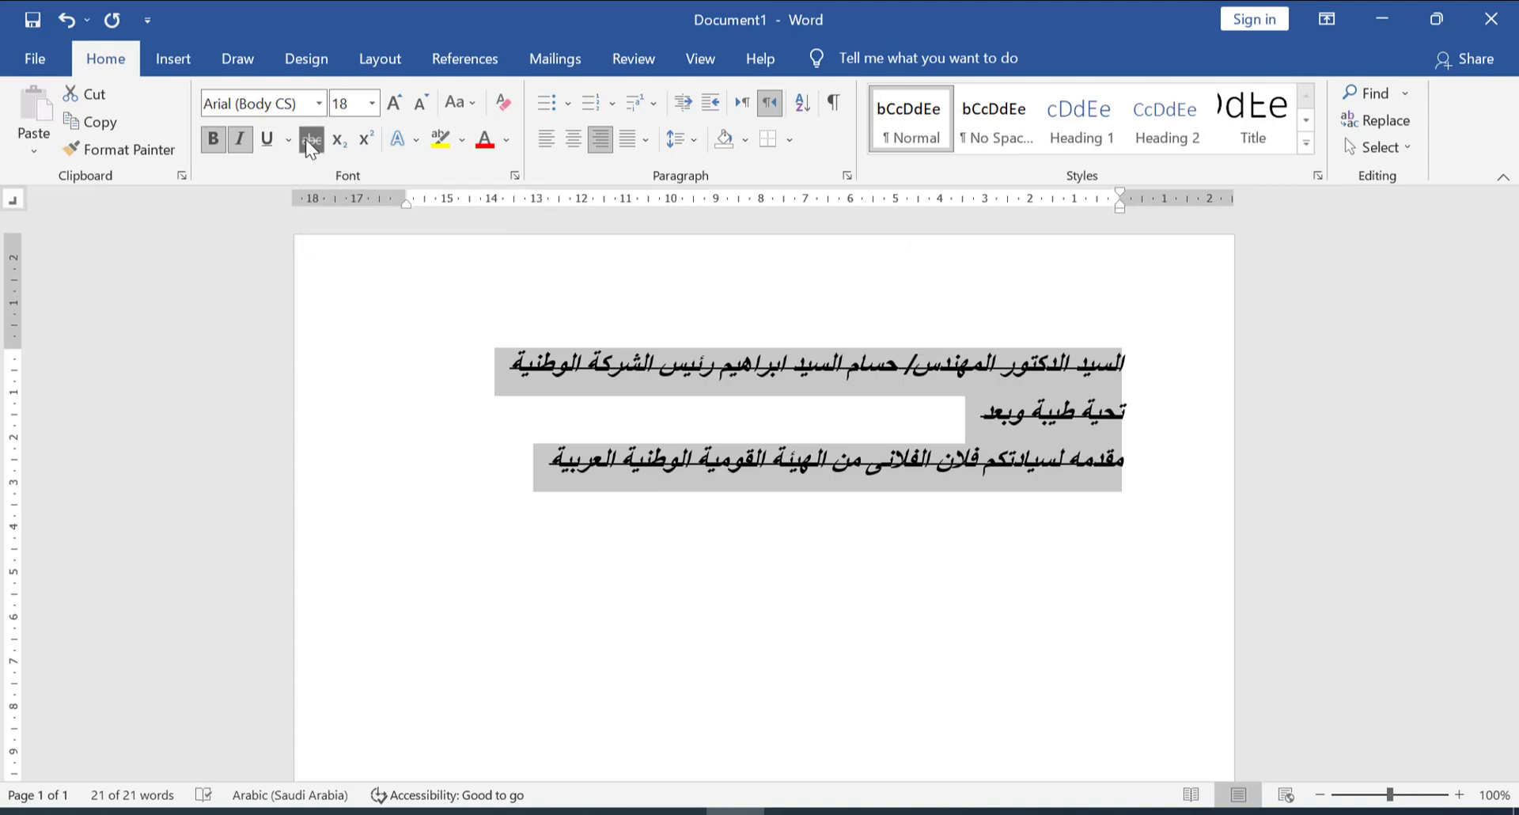
pyautogui.click(305, 140)
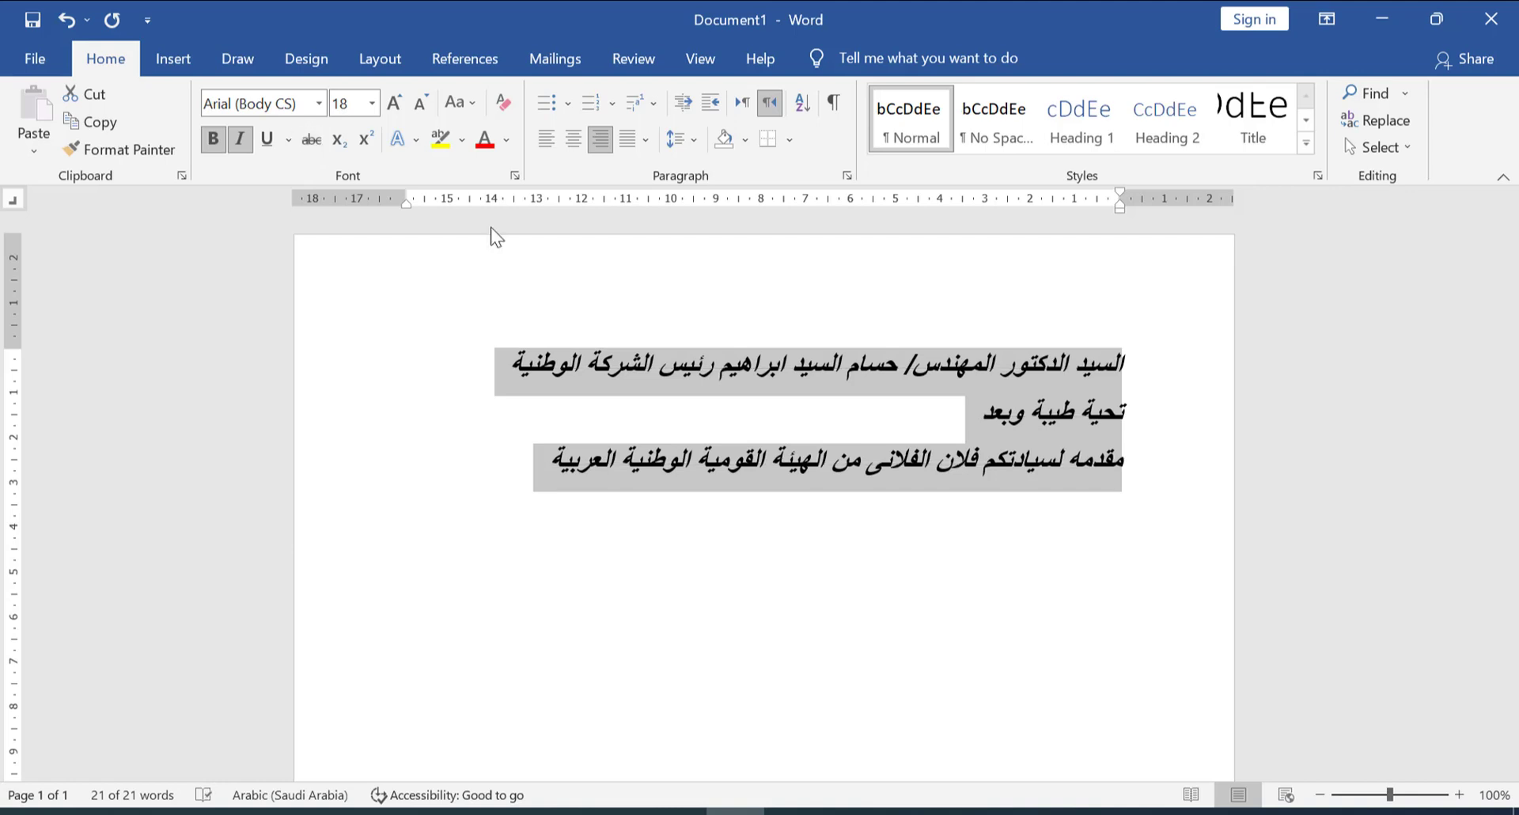
pyautogui.click(866, 402)
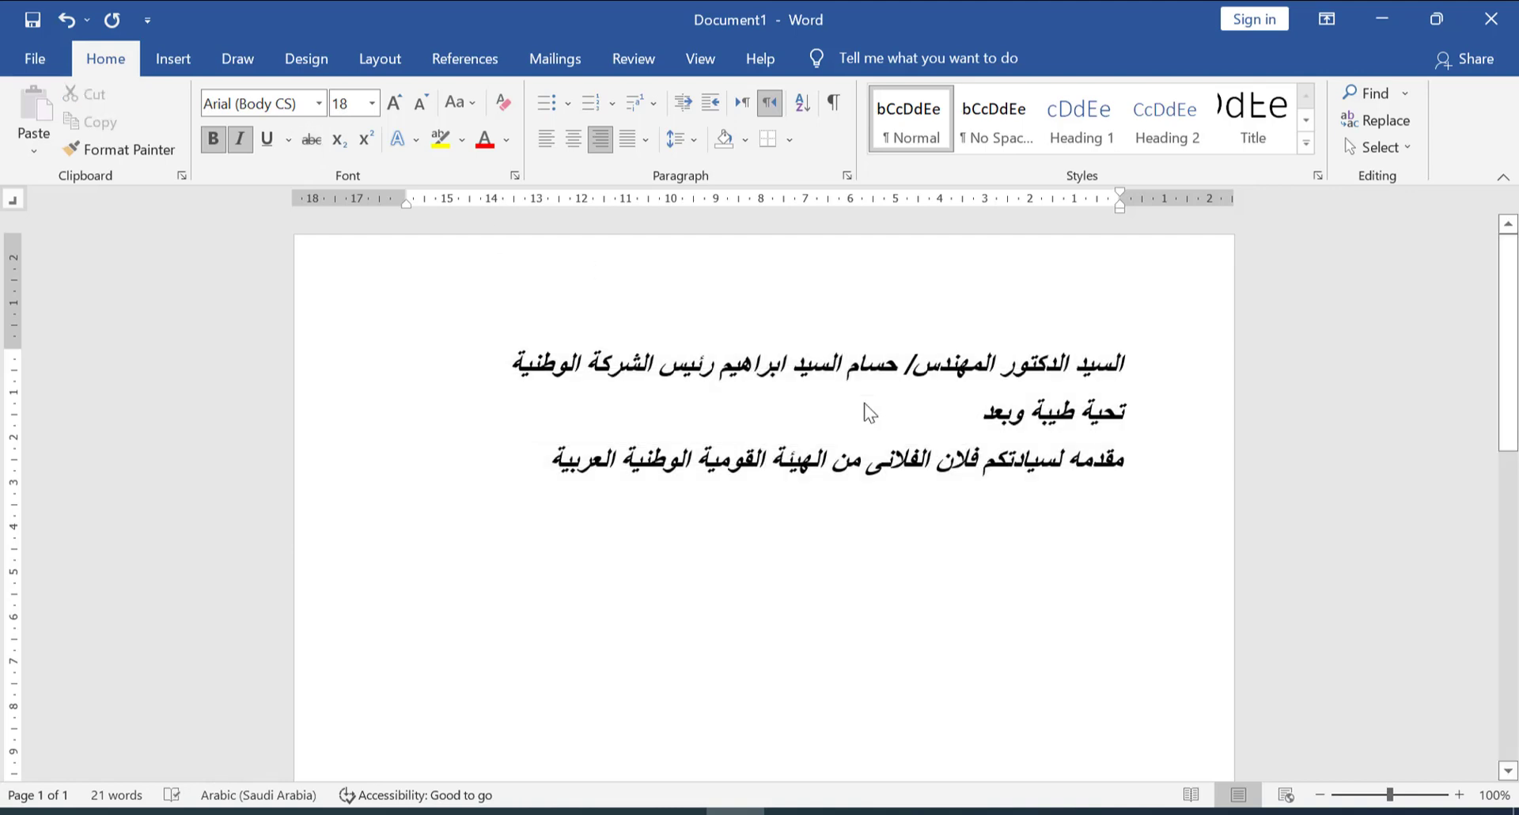
# Apply the _Shebli font to all three Arabic lines.
pyautogui.moveTo(1133, 360); pyautogui.dragTo(471, 455)
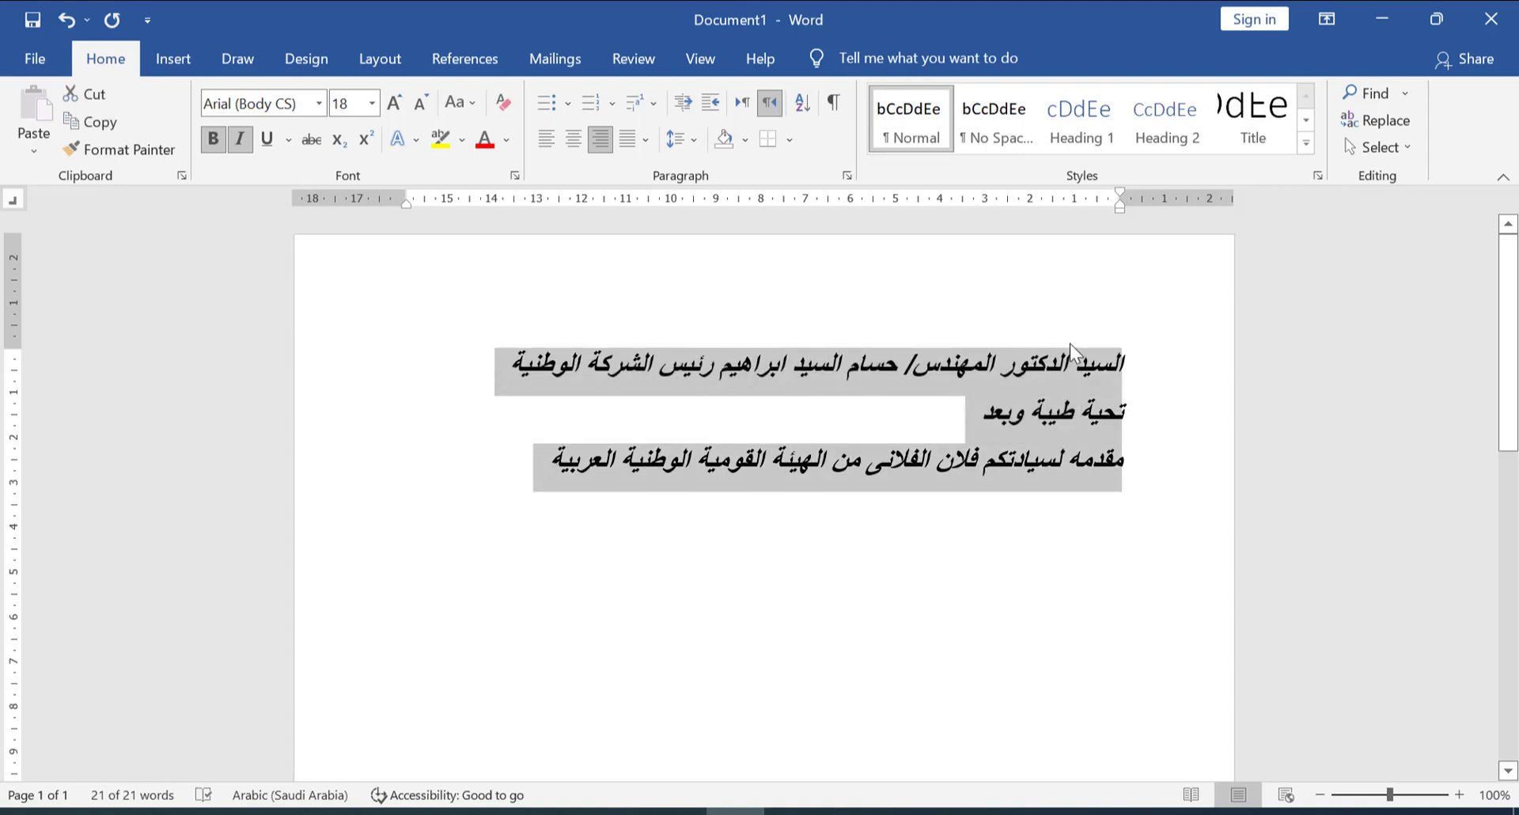
pyautogui.click(319, 103)
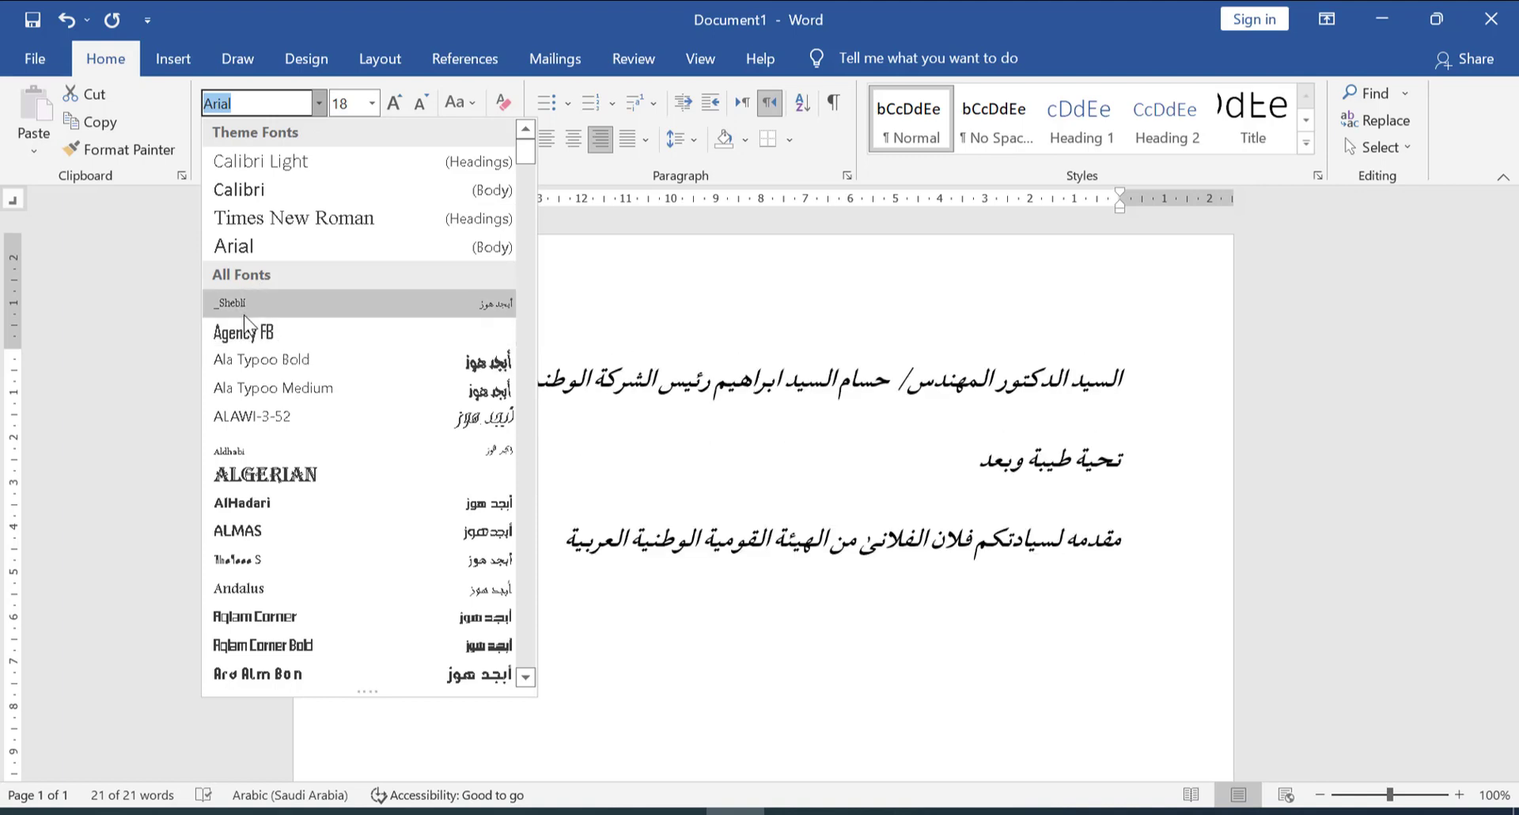
pyautogui.click(246, 312)
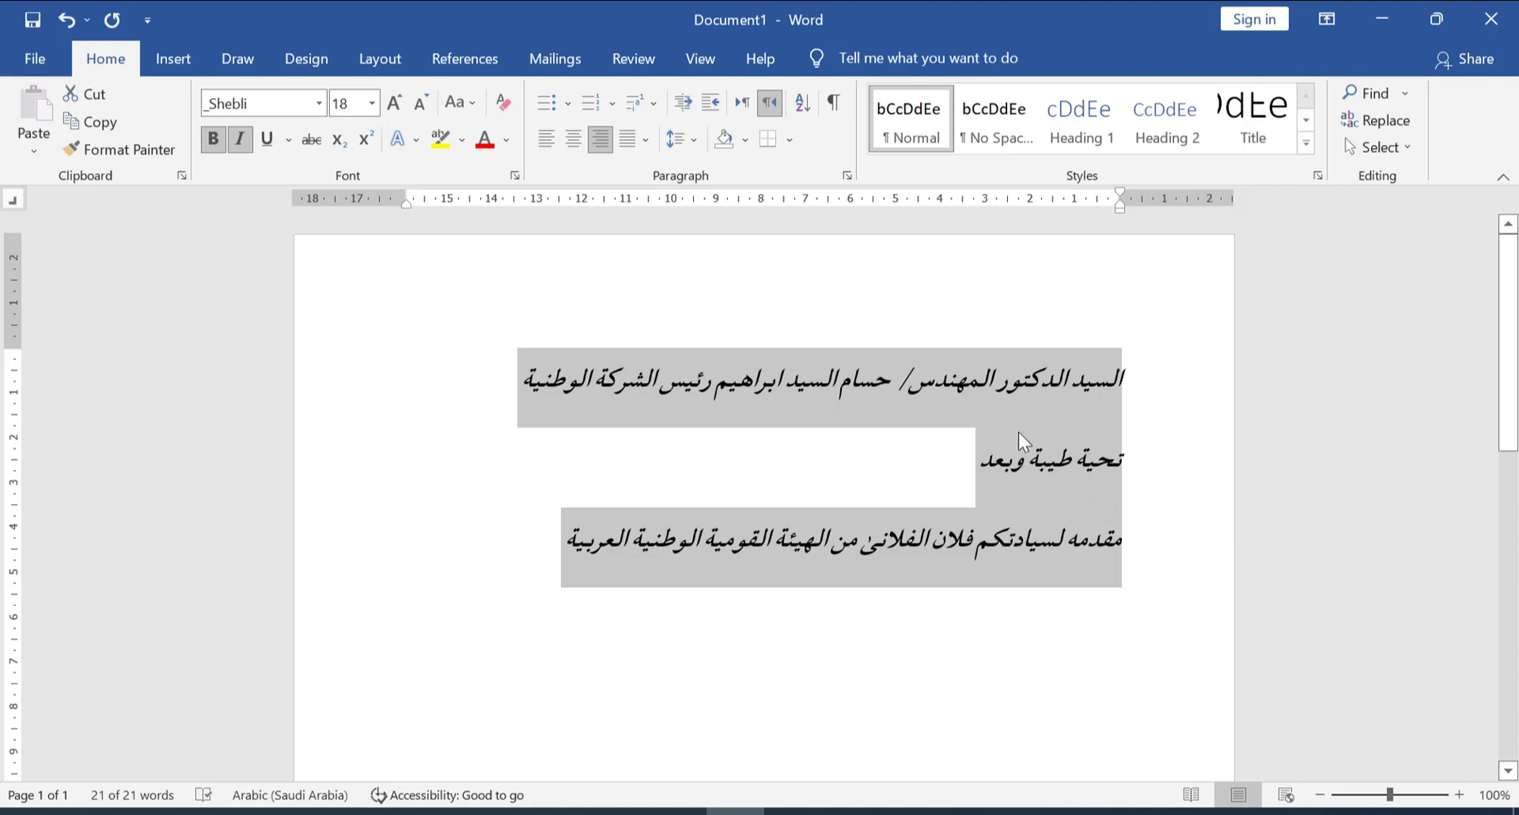
# Indent the addressee line and the greeting 'تحية طيبة وبعد' in from the right margin.
pyautogui.click(1071, 380)
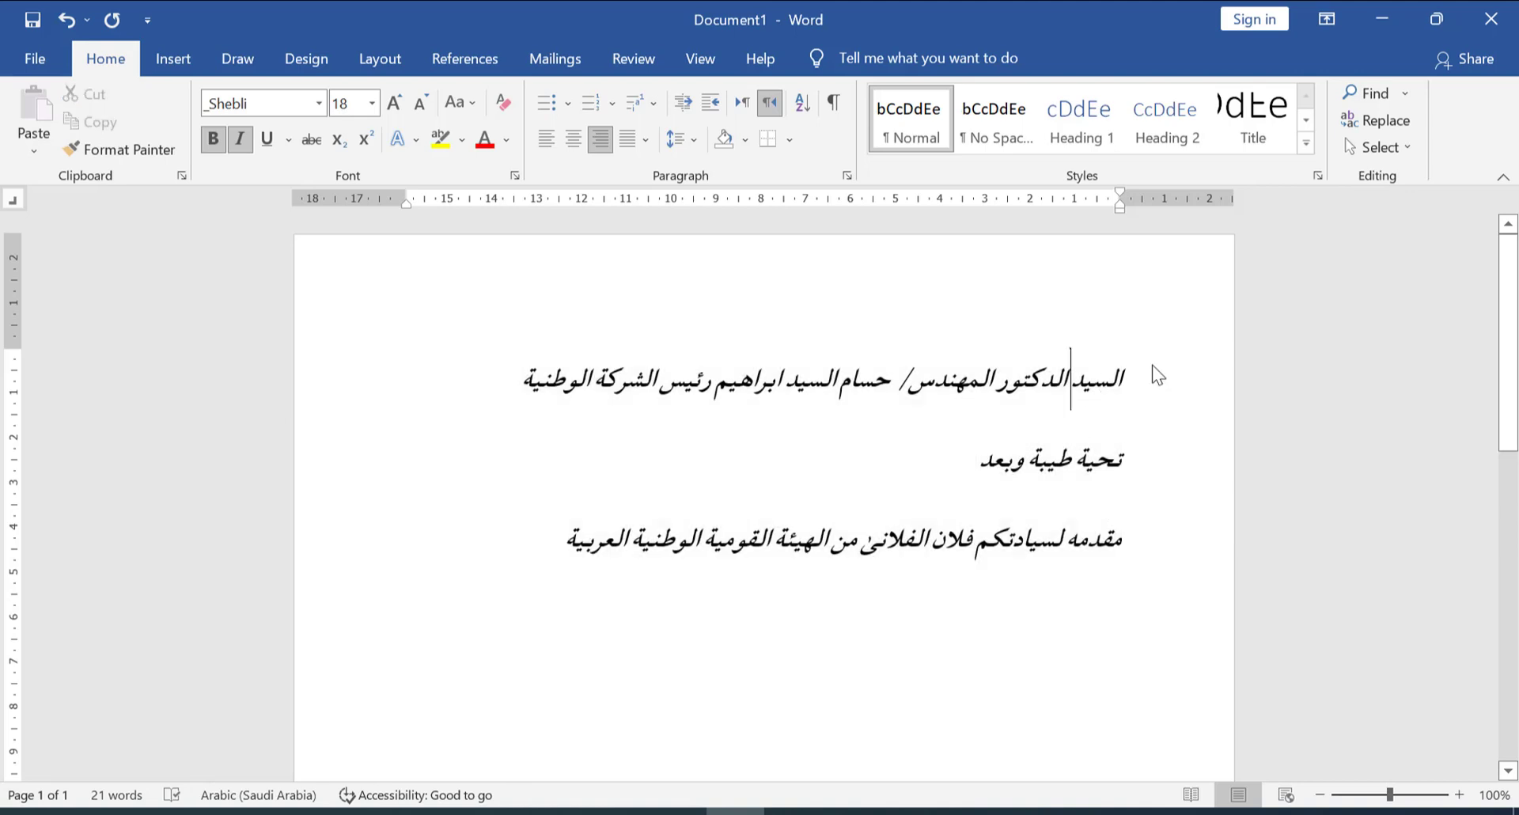
pyautogui.click(1152, 376)
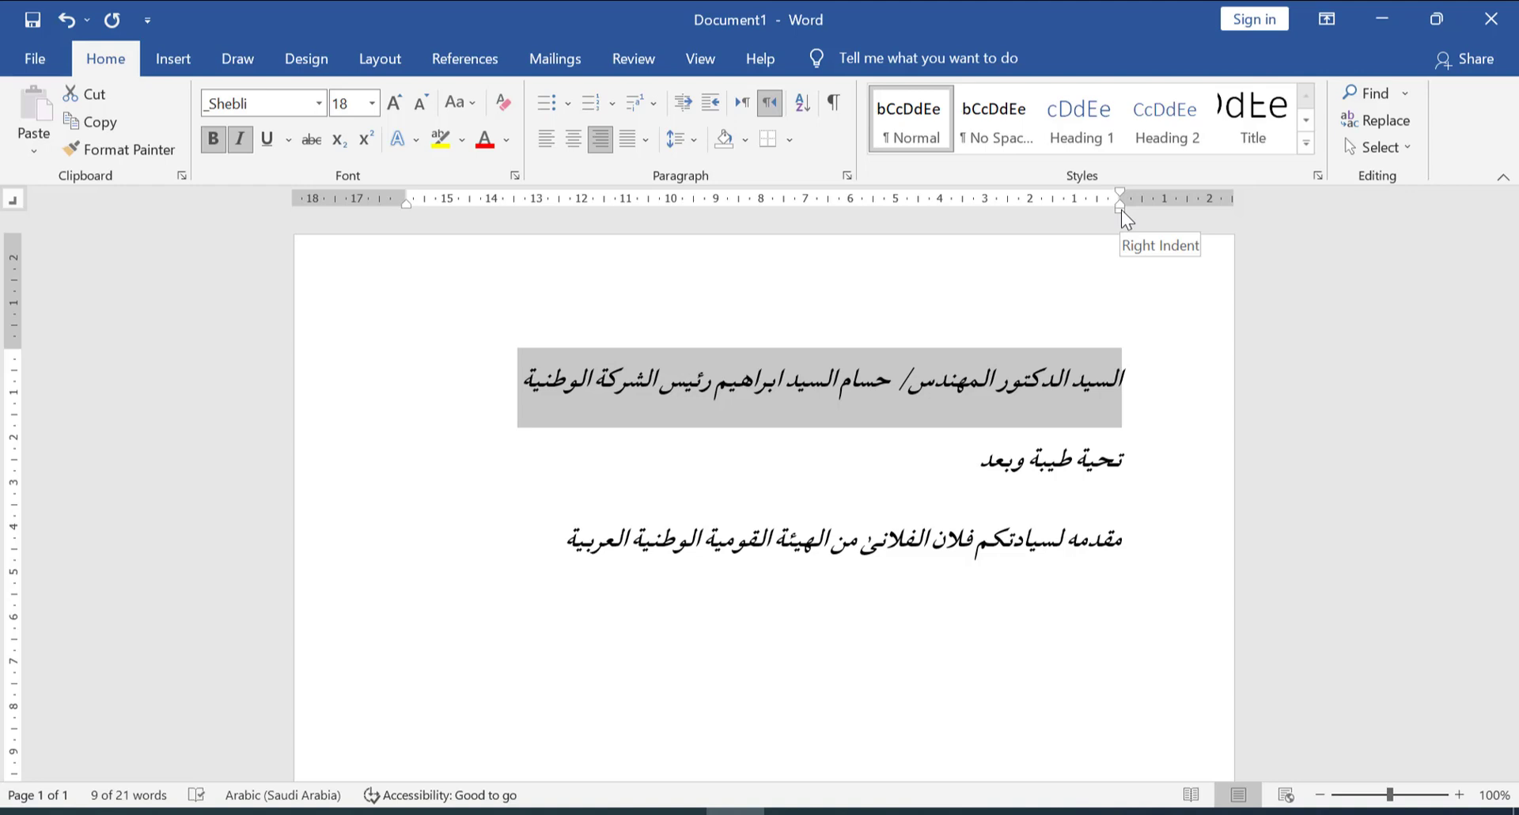
pyautogui.moveTo(1122, 211); pyautogui.dragTo(1068, 211)
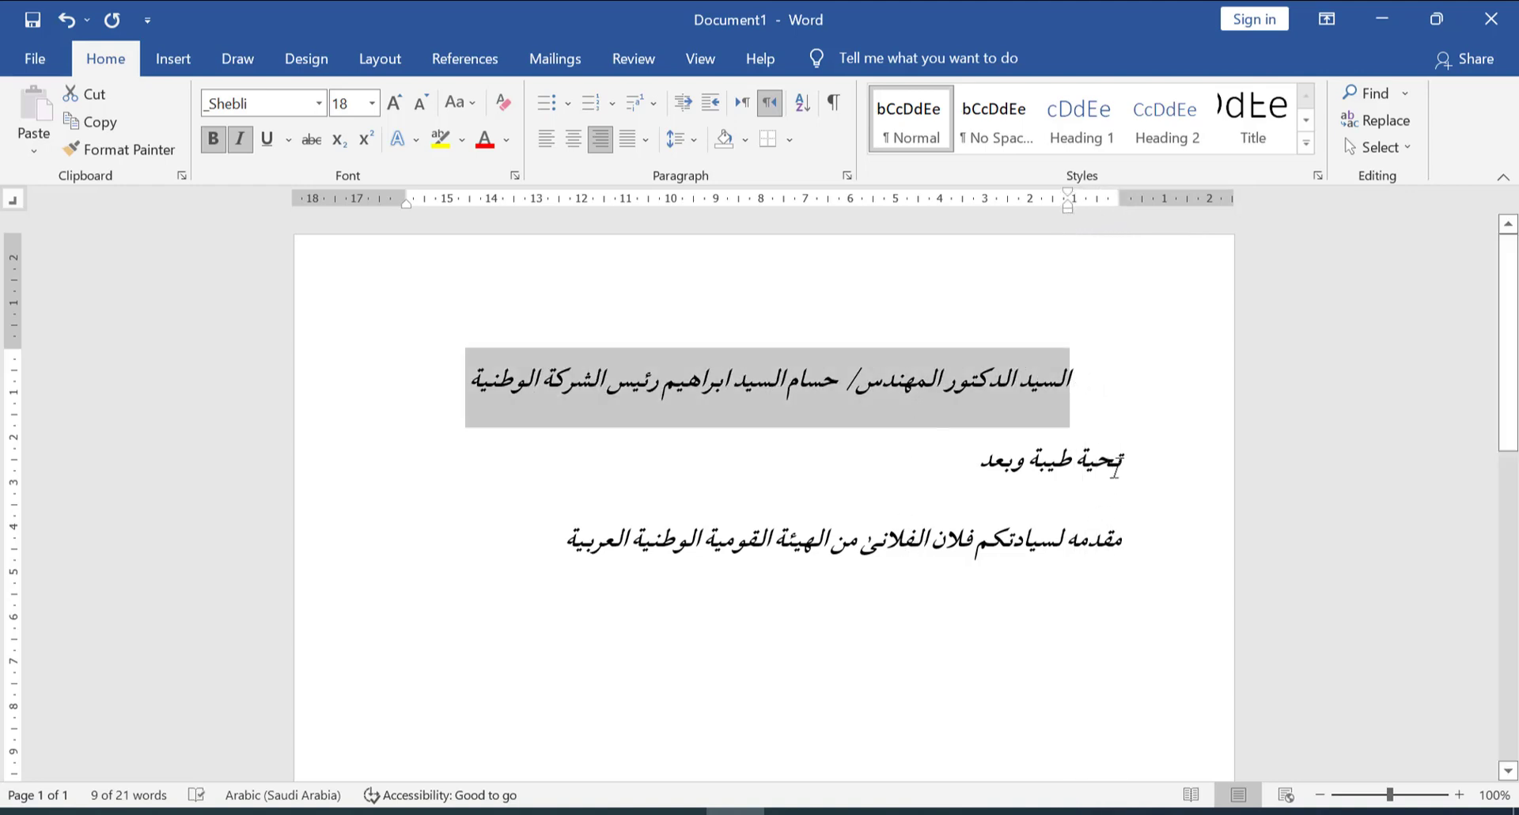
pyautogui.moveTo(1123, 461); pyautogui.dragTo(983, 463)
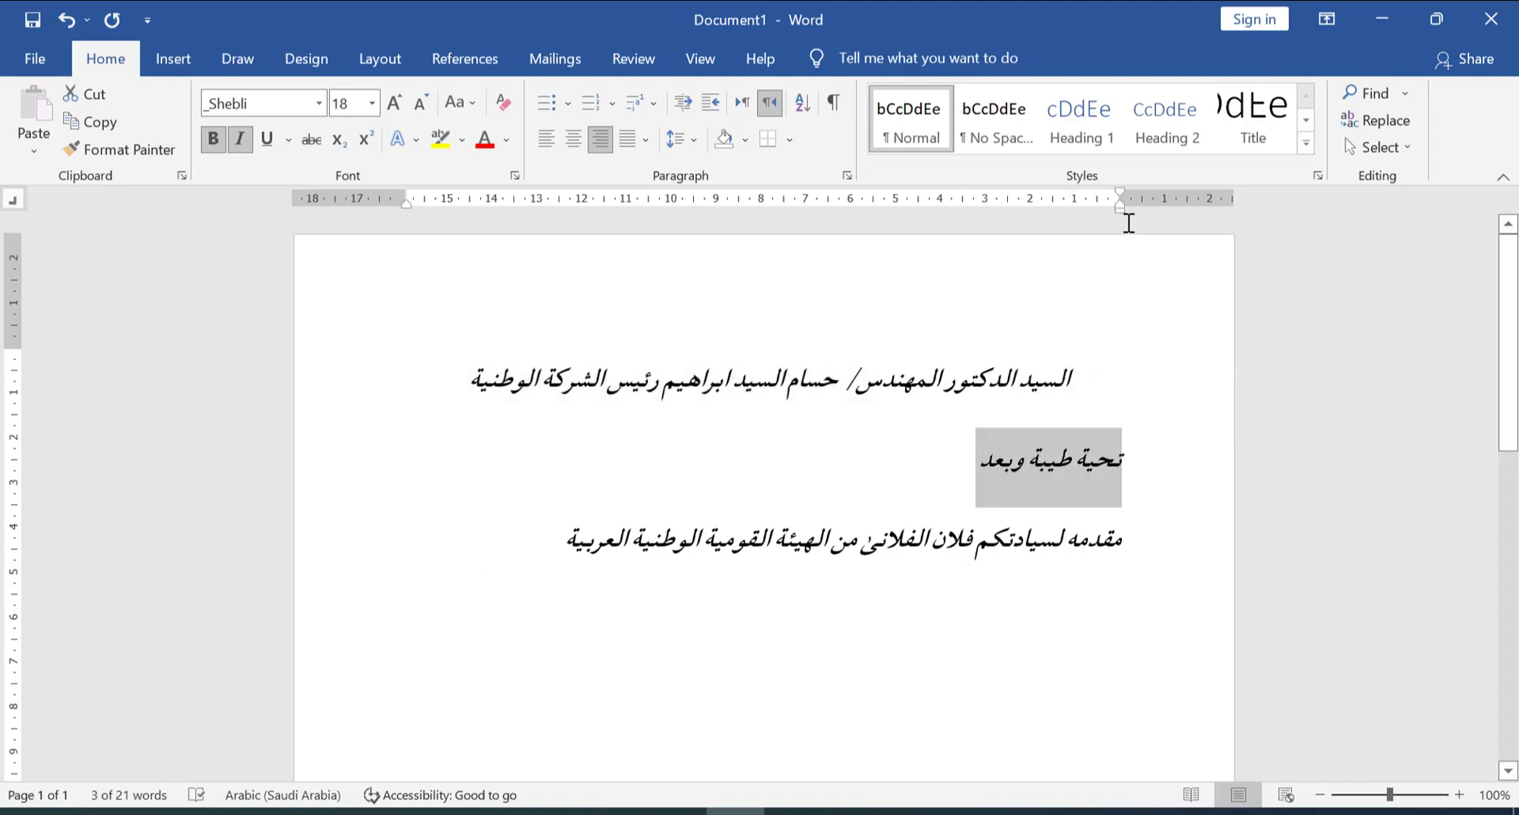
pyautogui.moveTo(1120, 207); pyautogui.dragTo(1022, 211)
# Select the sender line, then deselect it, leaving it at the right margin.
pyautogui.scroll(-3, 875, 676)
pyautogui.scroll(1, 948, 614)
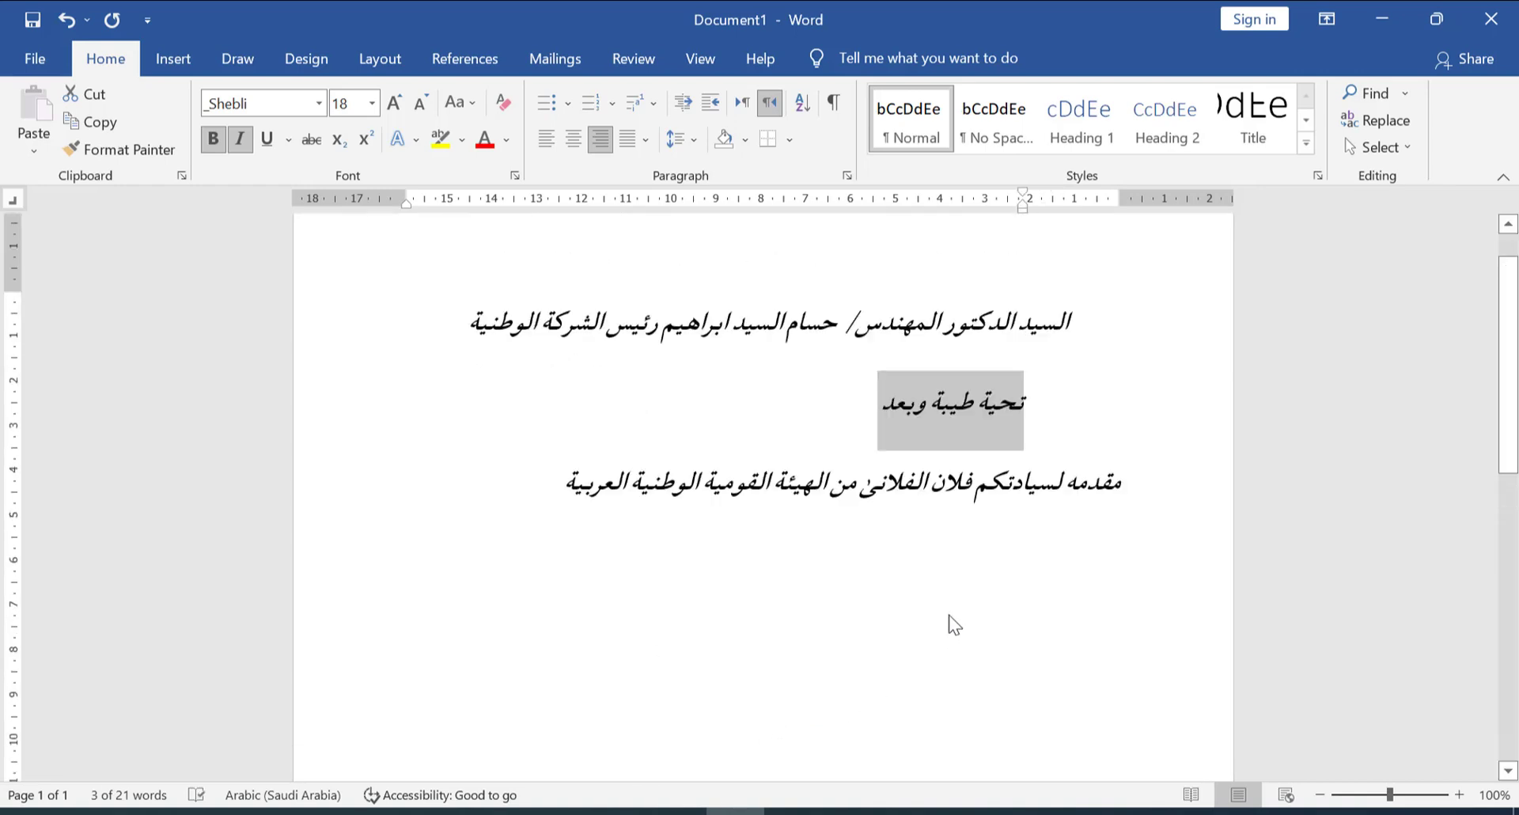
pyautogui.moveTo(1124, 489); pyautogui.dragTo(564, 506)
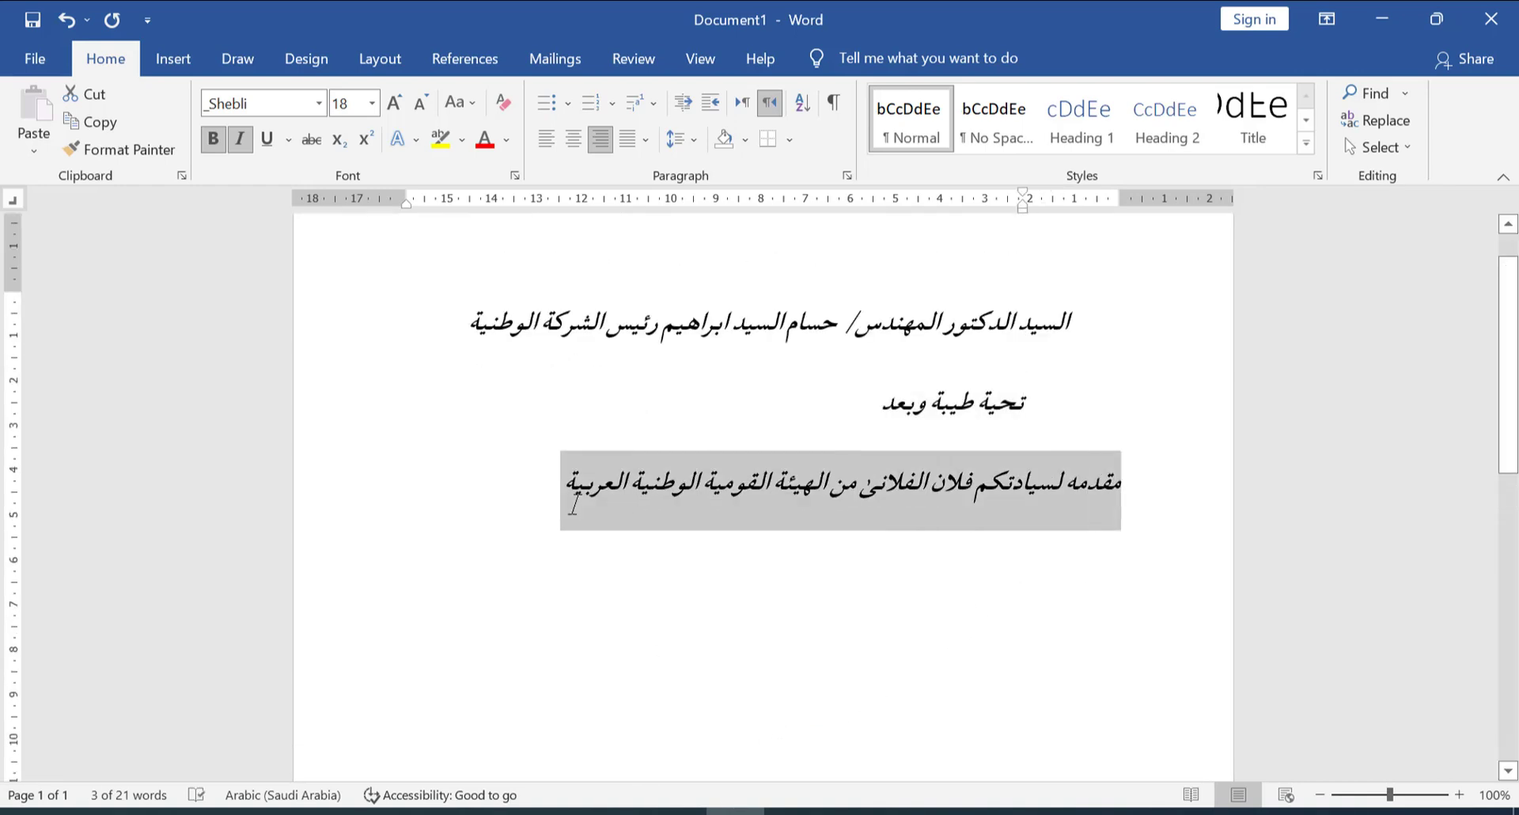
pyautogui.click(729, 482)
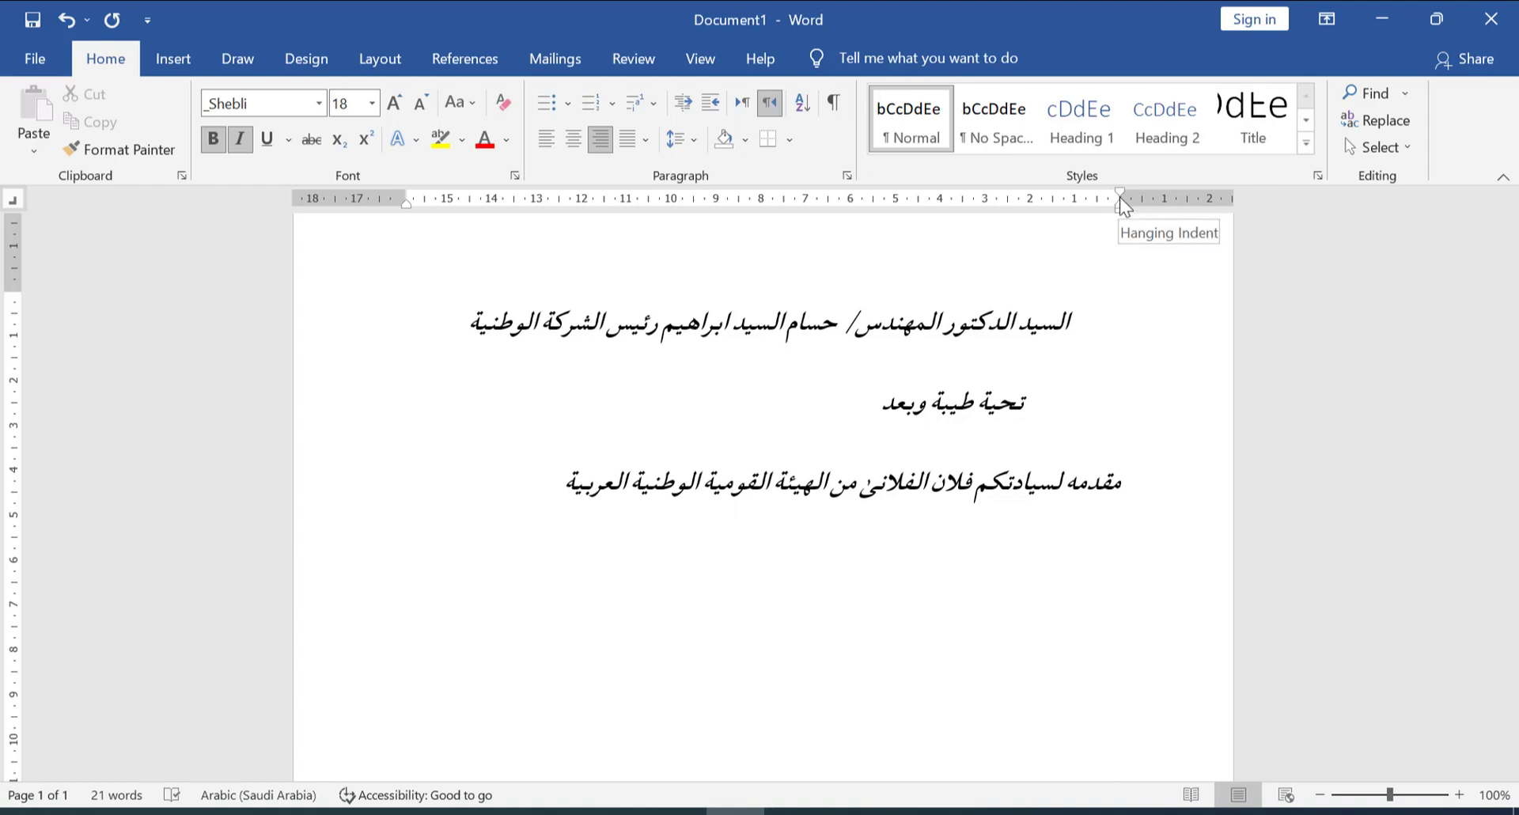
# Shrink the page's right and left margins on the horizontal ruler.
pyautogui.moveTo(1120, 196); pyautogui.dragTo(1179, 192)
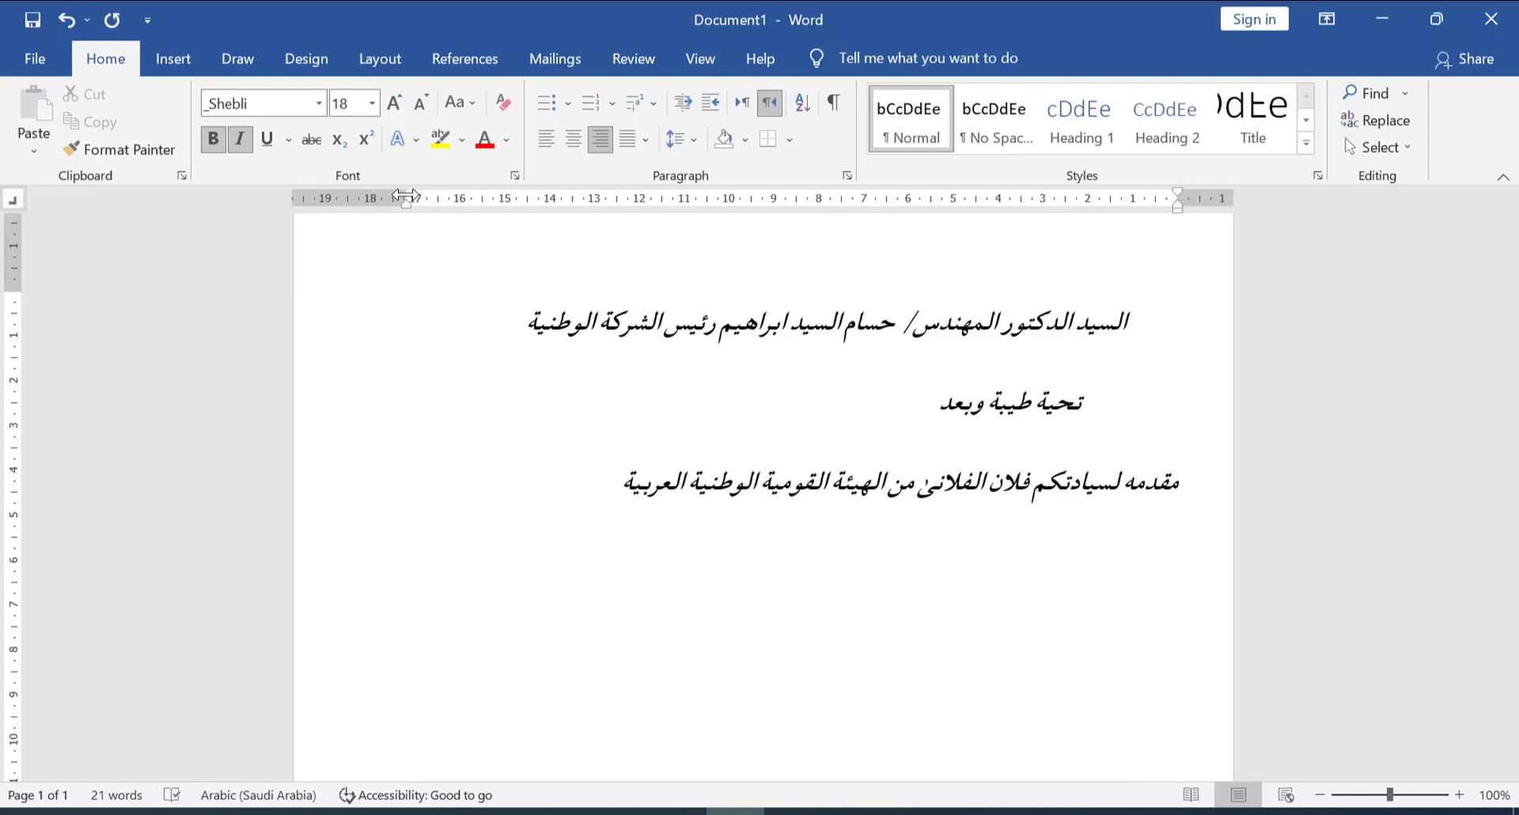
pyautogui.moveTo(405, 196); pyautogui.dragTo(305, 189)
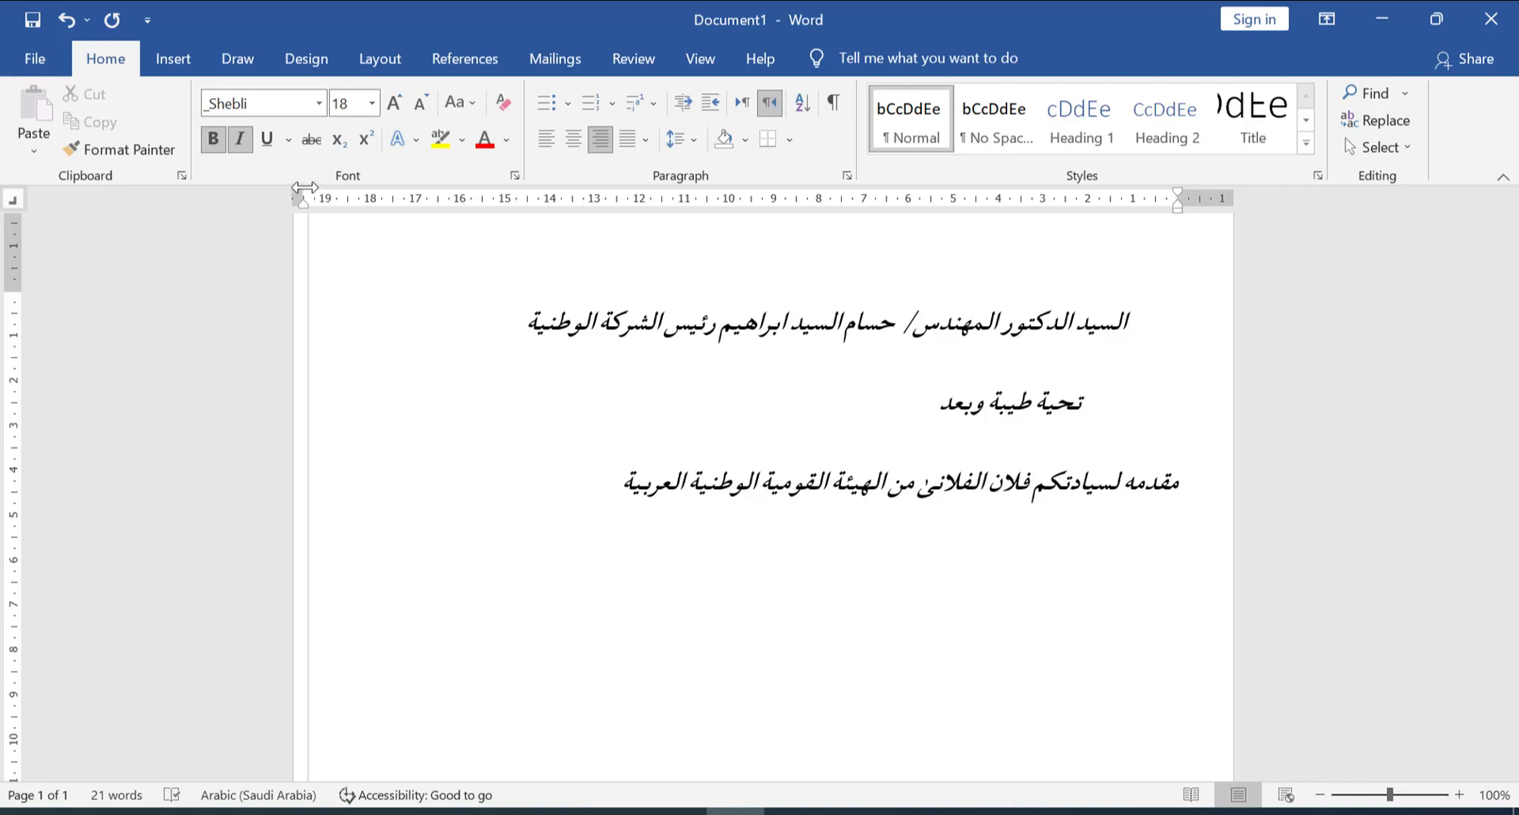
pyautogui.moveTo(304, 187); pyautogui.dragTo(322, 184)
# Reduce the top margin and adjust the bottom margin on the vertical ruler.
pyautogui.scroll(1, 453, 458)
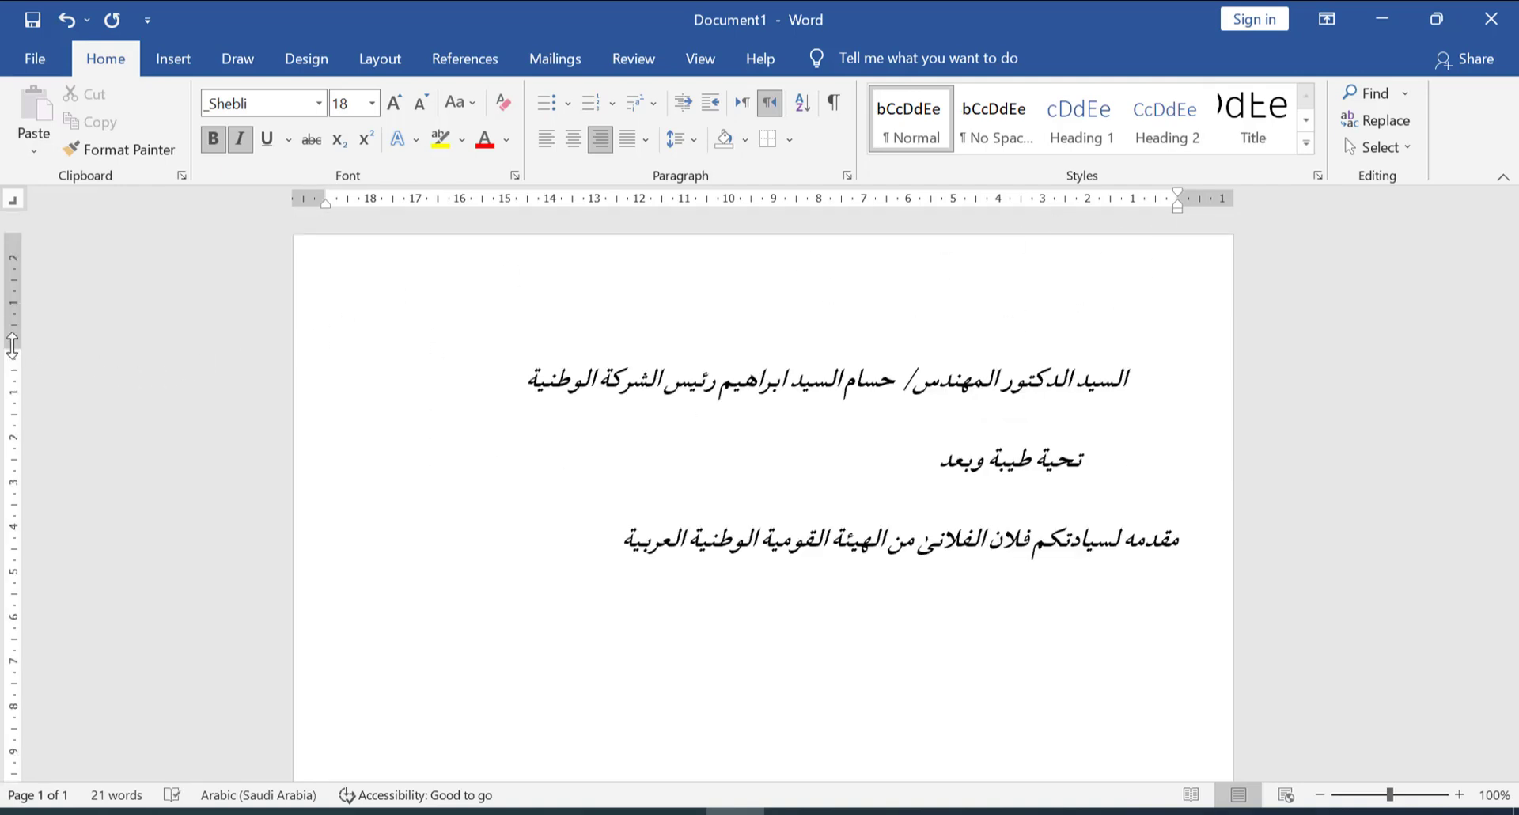
pyautogui.moveTo(12, 346); pyautogui.dragTo(19, 261)
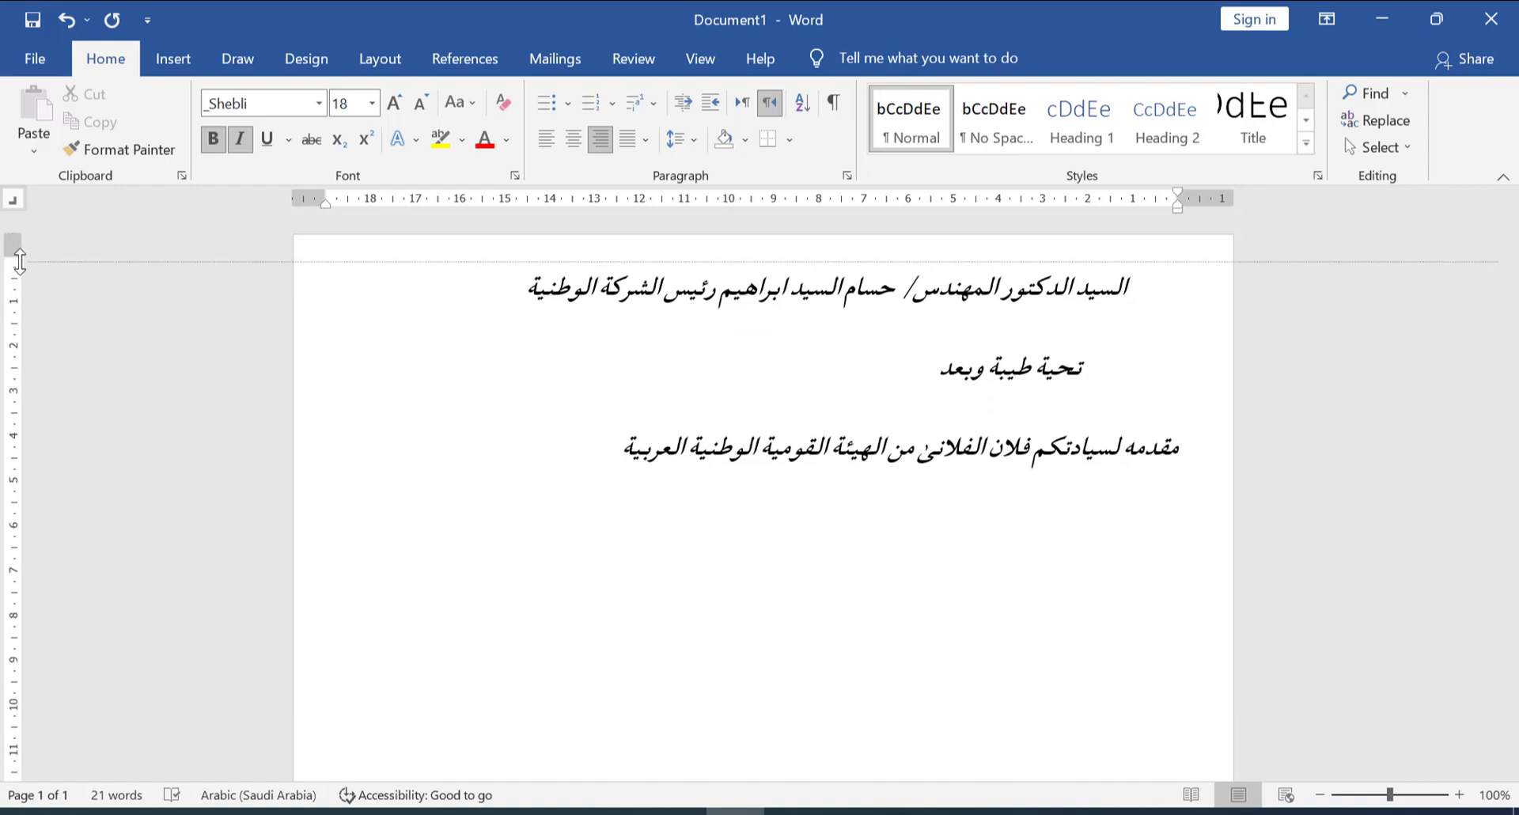
pyautogui.scroll(-10, 814, 414)
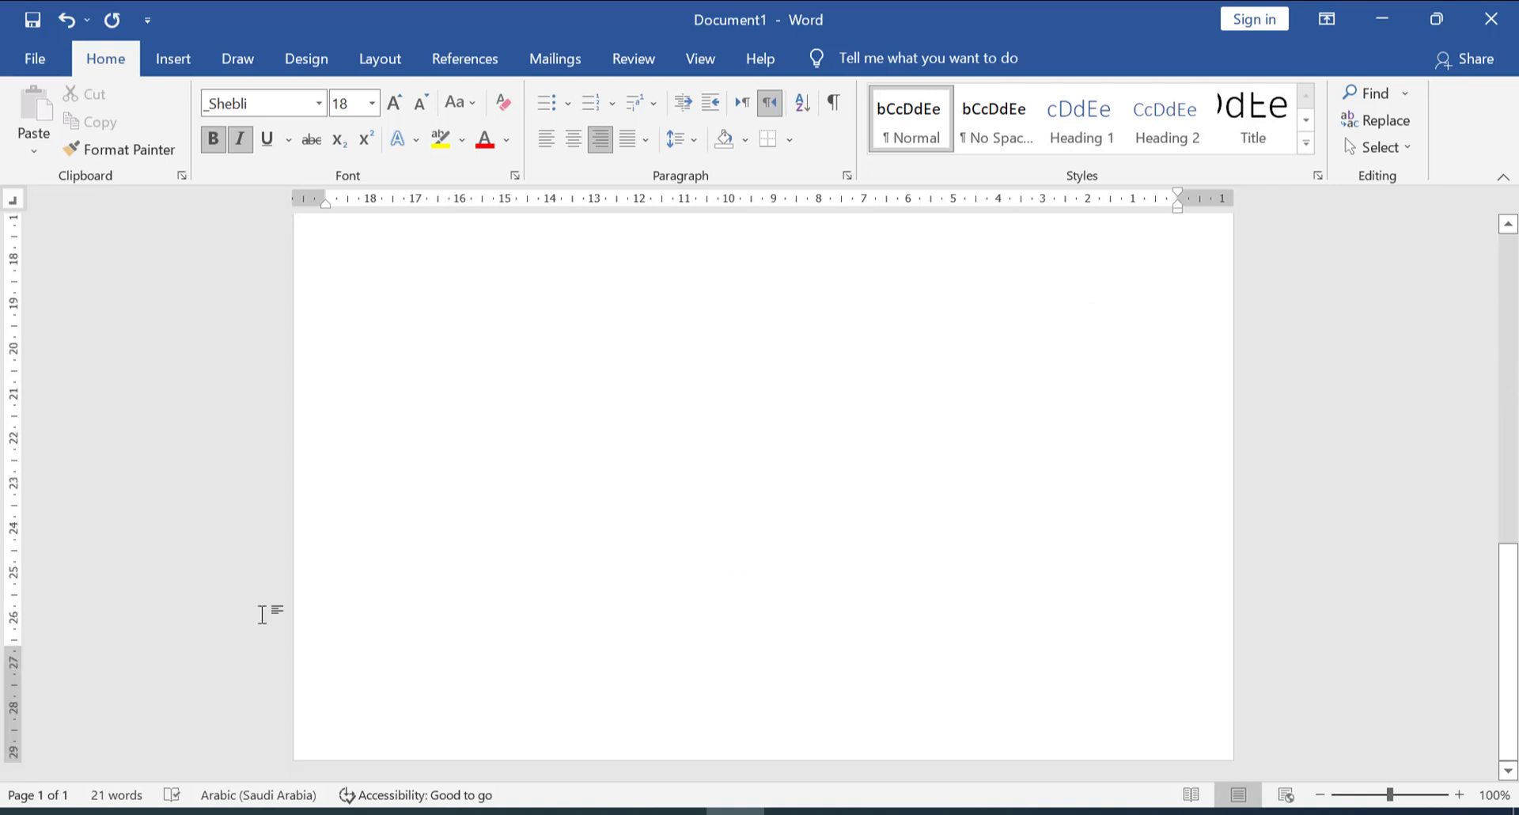
pyautogui.moveTo(13, 647); pyautogui.dragTo(19, 747)
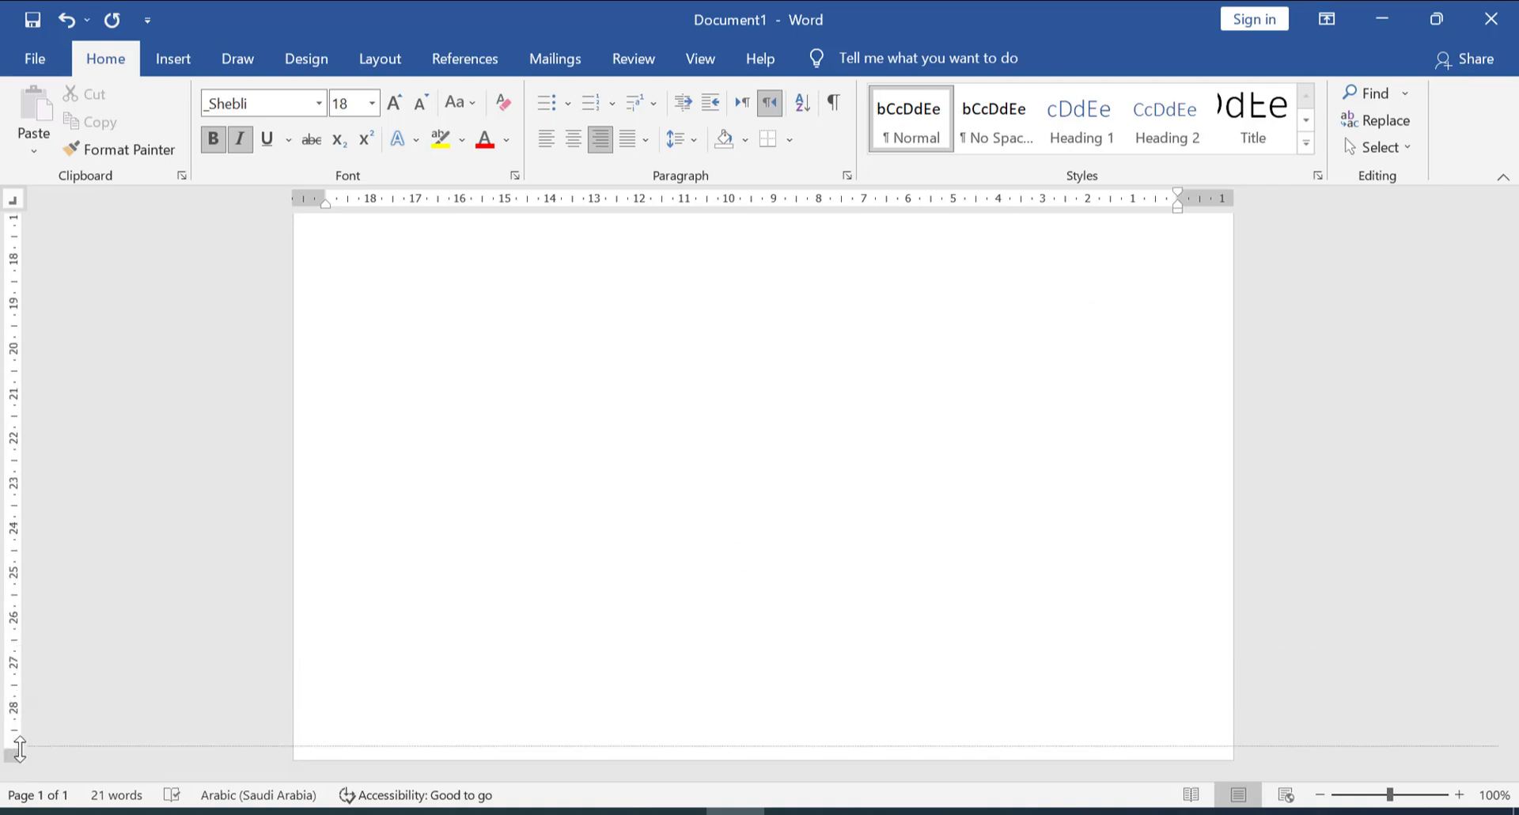
pyautogui.scroll(10, 821, 652)
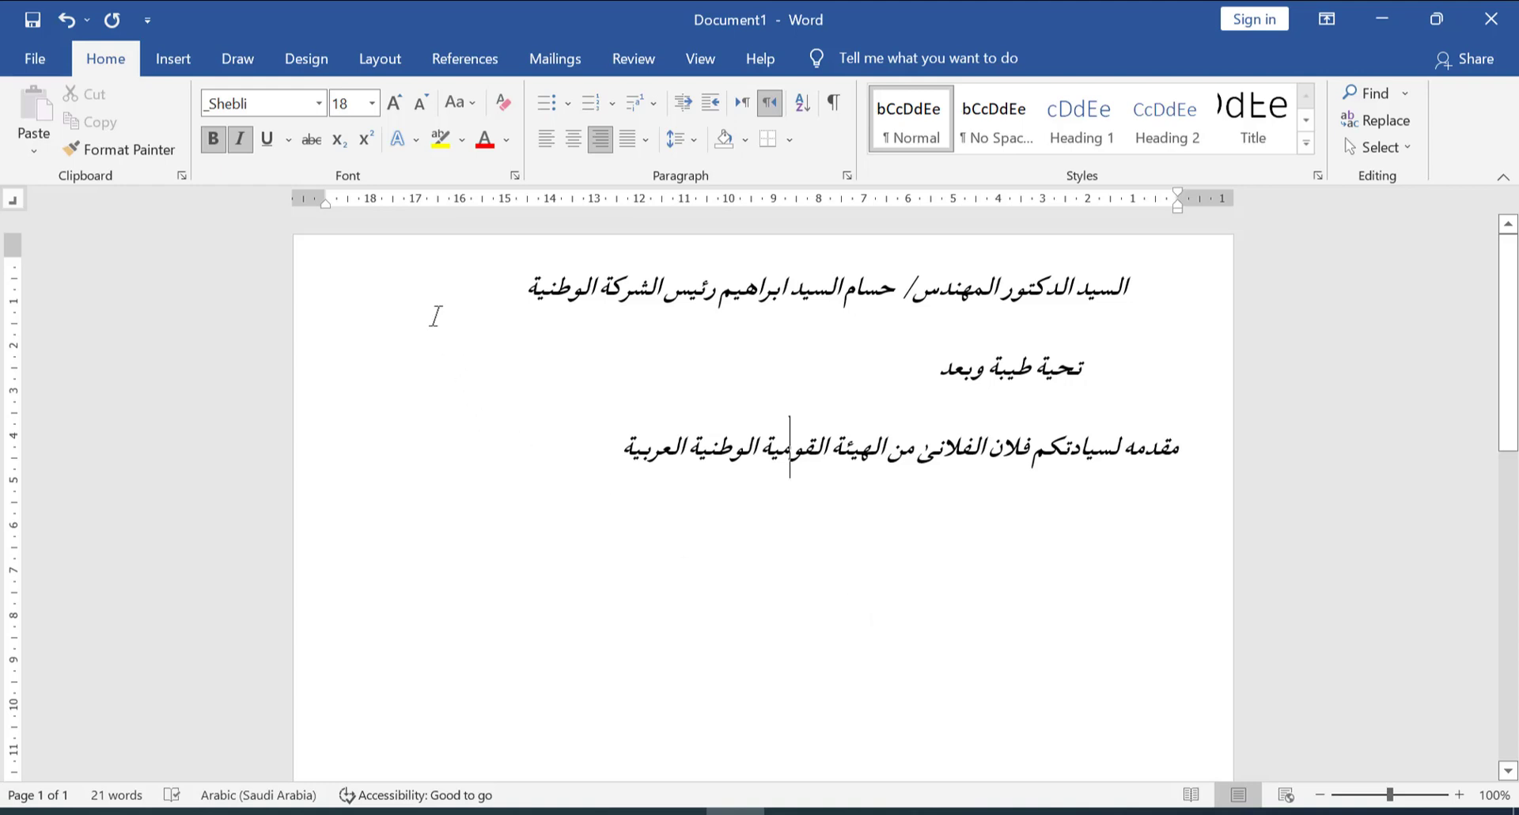
# In Page Borders, choose a Box setting with a thick solid line at 1½ pt width.
pyautogui.click(311, 63)
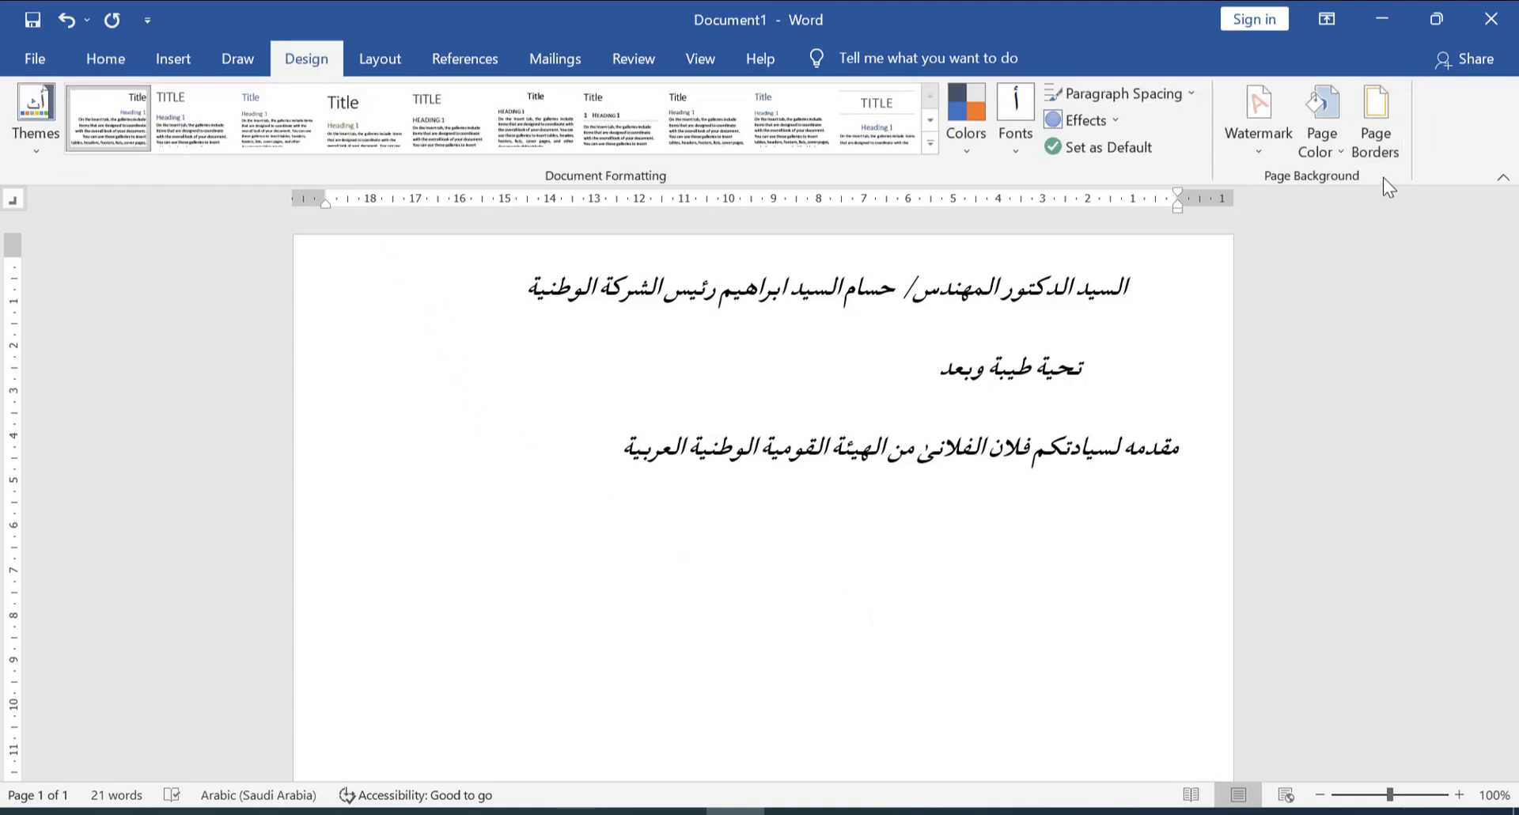
pyautogui.click(1383, 130)
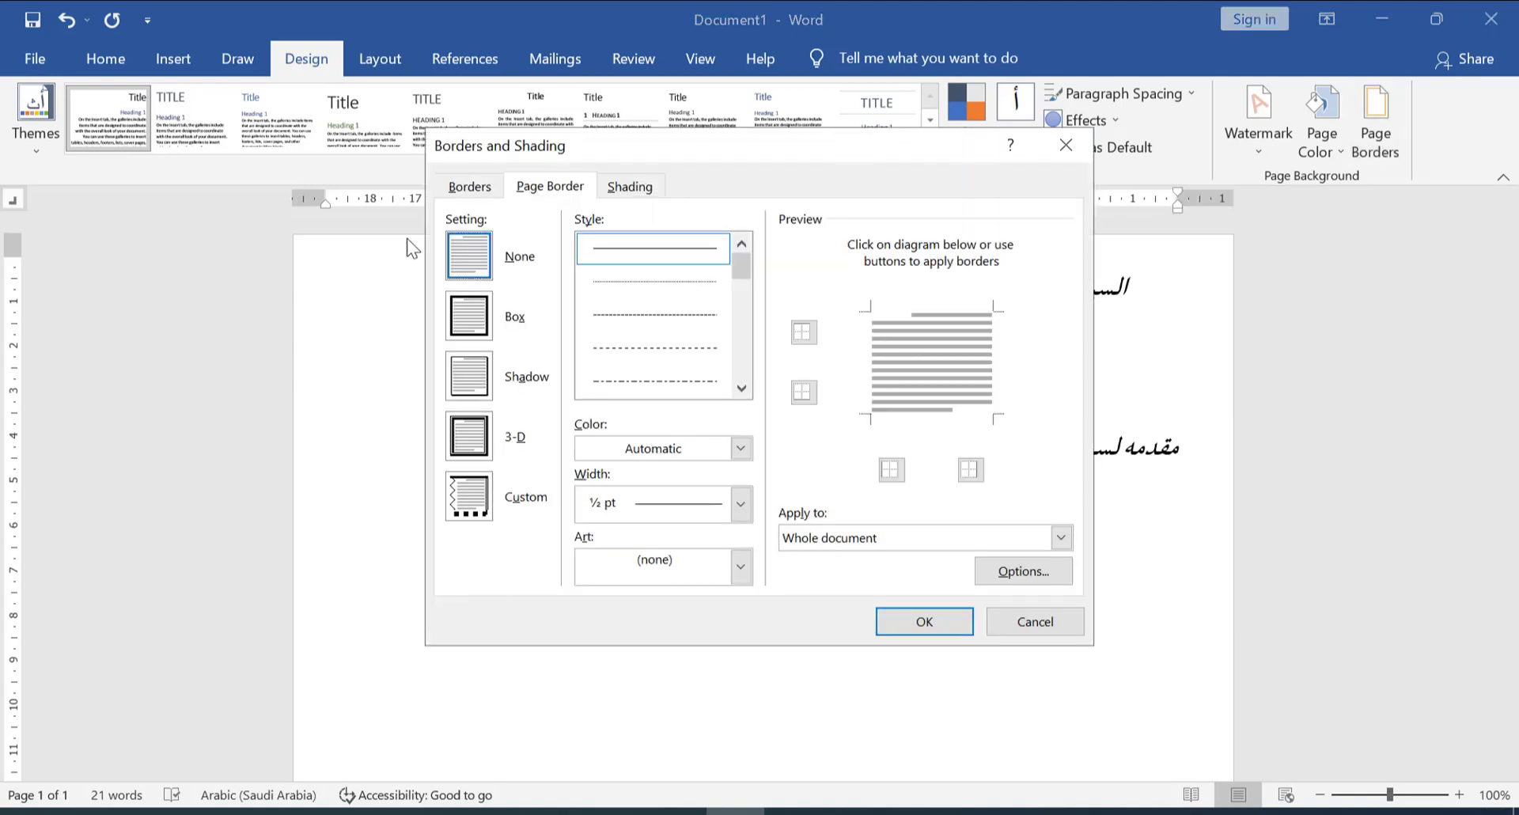
pyautogui.moveTo(739, 268)
pyautogui.mouseDown()
pyautogui.moveTo(745, 325)
pyautogui.moveTo(752, 268)
pyautogui.moveTo(752, 303)
pyautogui.moveTo(749, 283)
pyautogui.mouseUp()
pyautogui.click(674, 378)
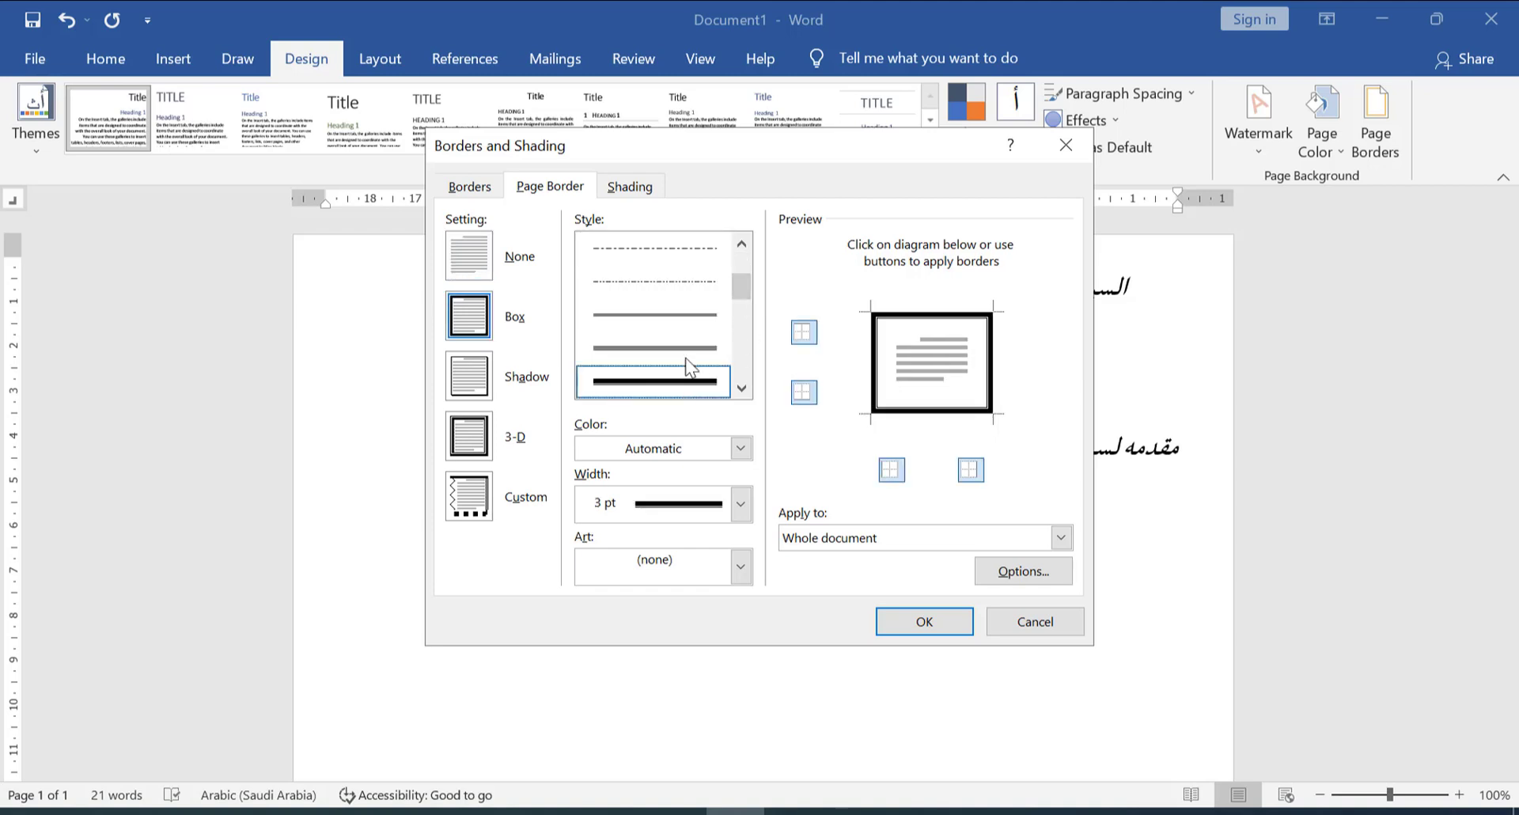
pyautogui.scroll(-1, 687, 360)
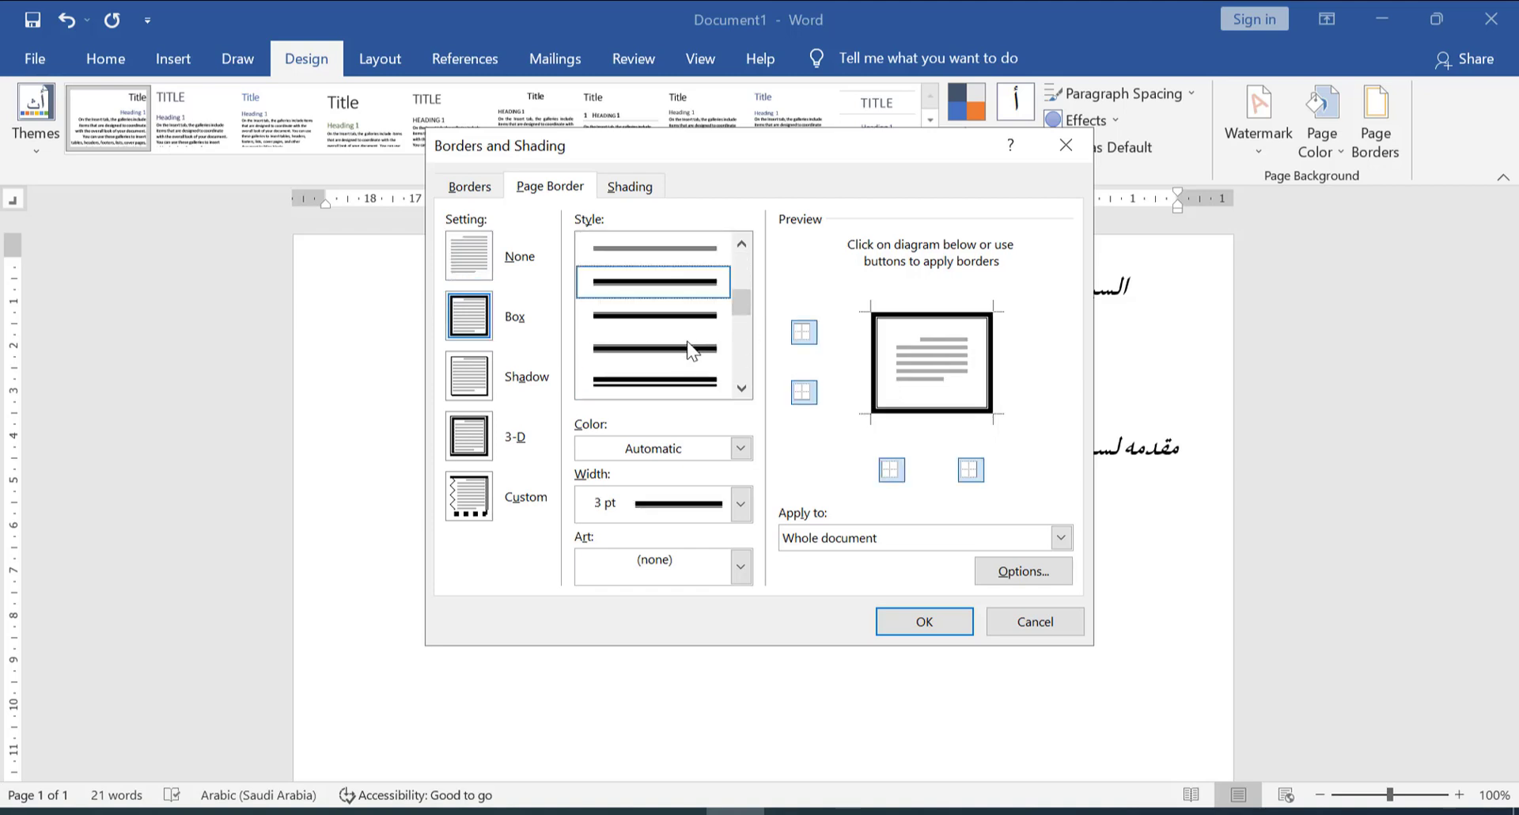
pyautogui.click(740, 503)
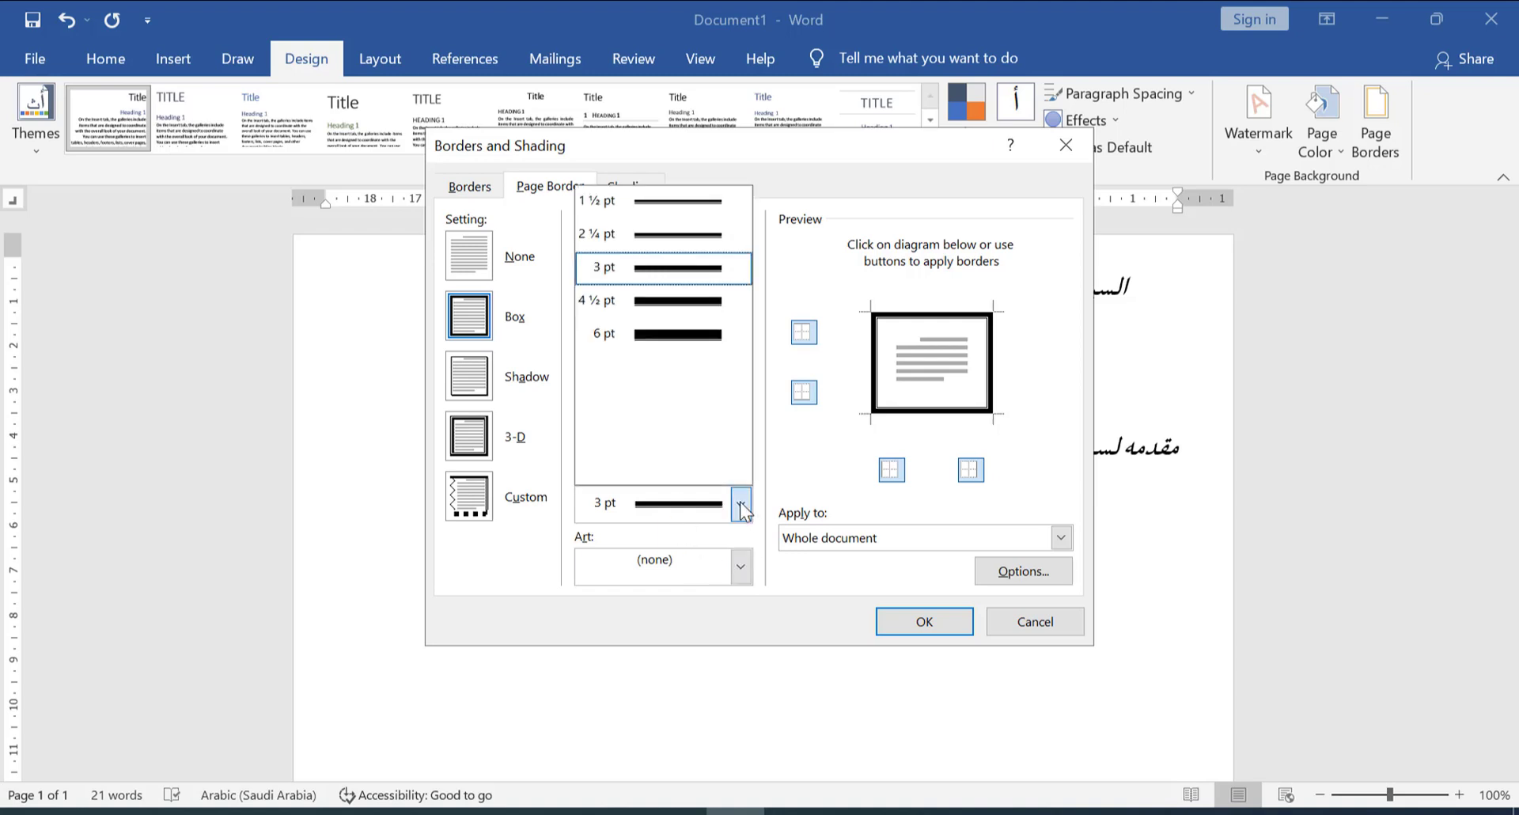
pyautogui.click(706, 234)
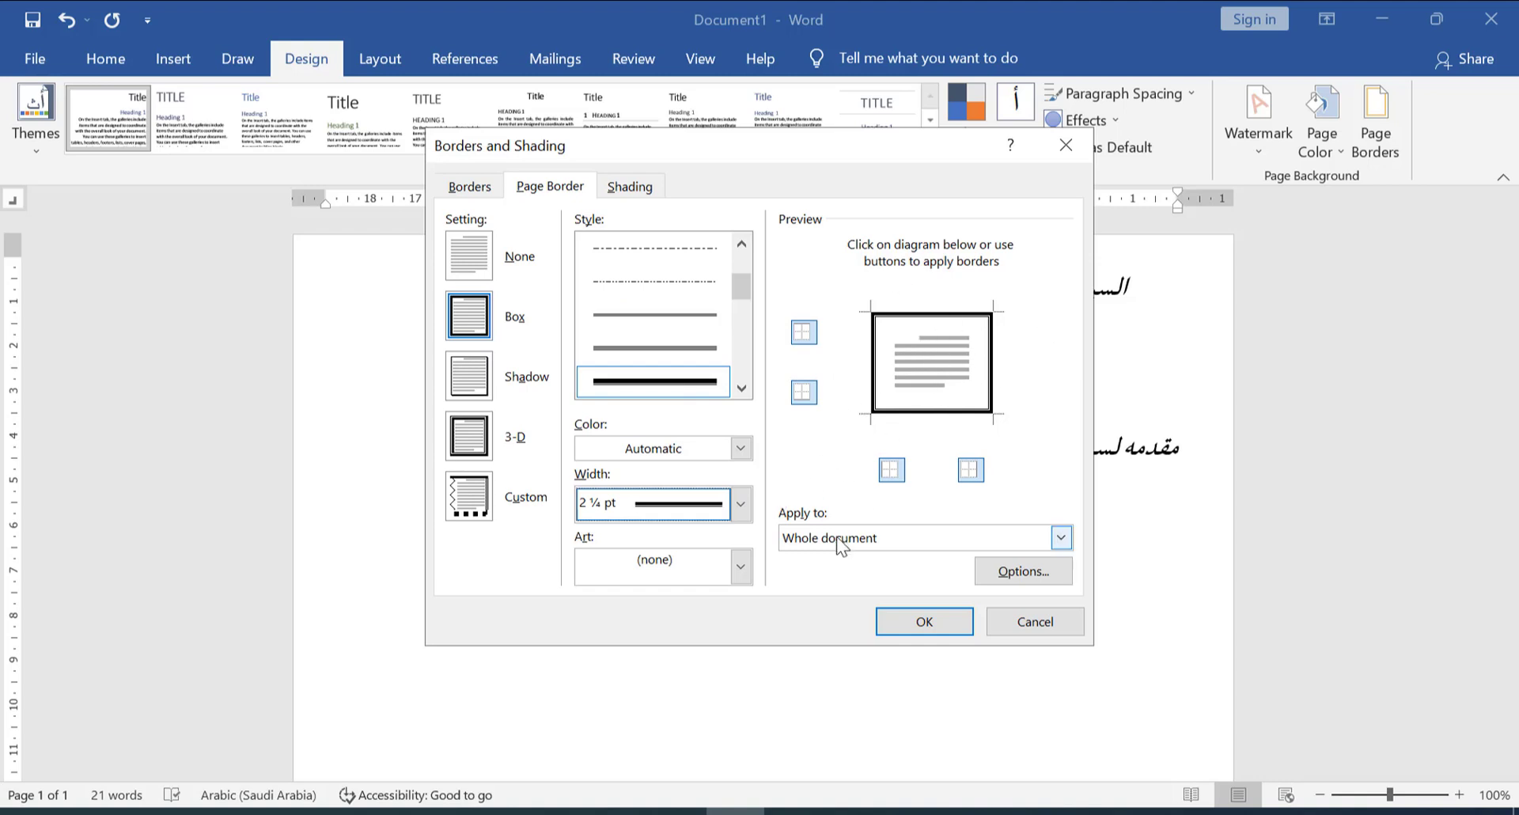
pyautogui.click(741, 503)
pyautogui.click(668, 202)
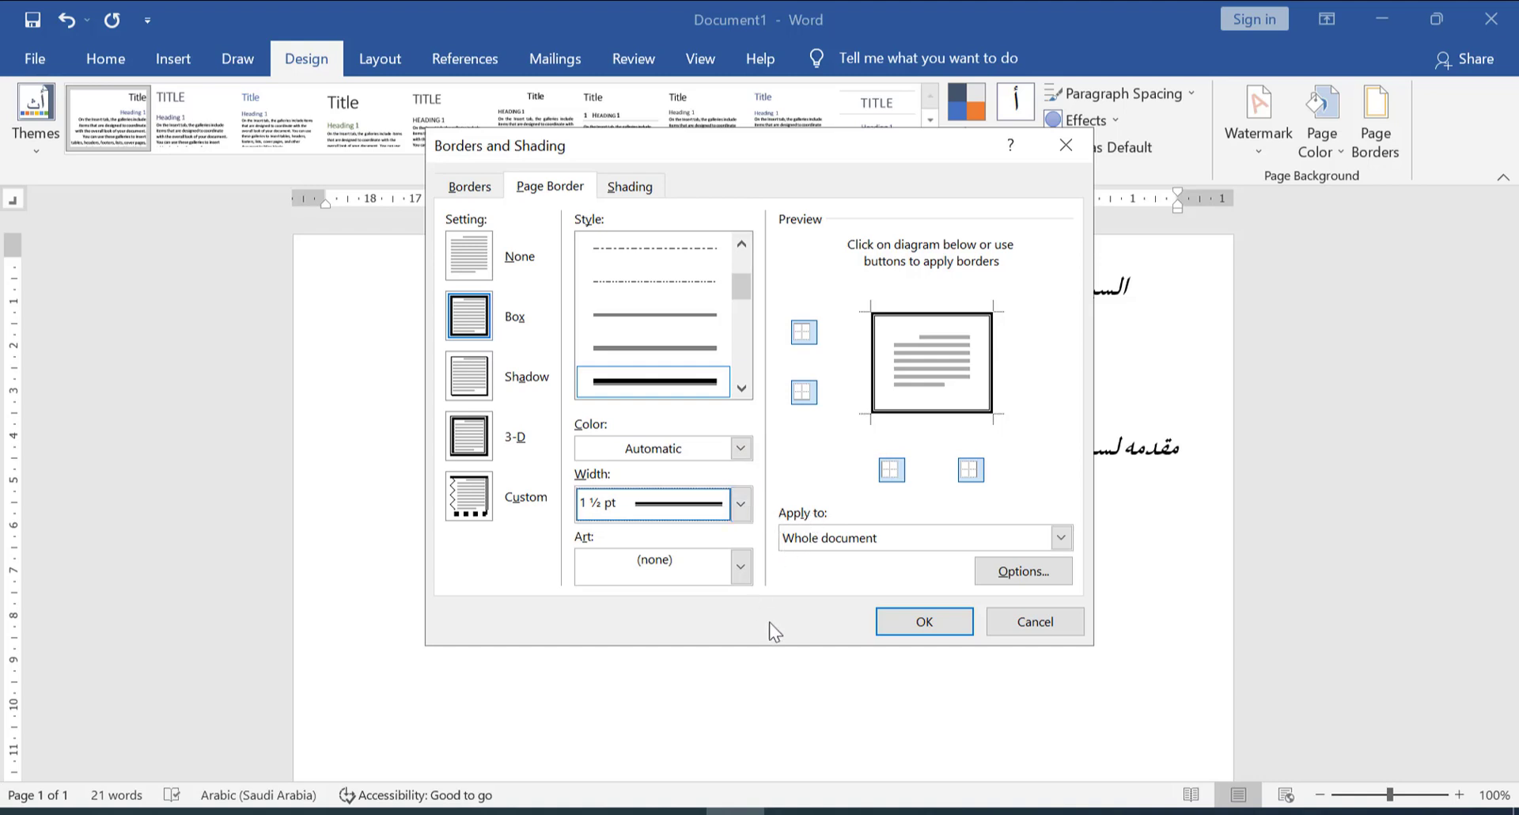
# Leave the border Art at (none) and apply the 1½ pt box border to the page.
pyautogui.click(740, 566)
pyautogui.scroll(-3, 671, 679)
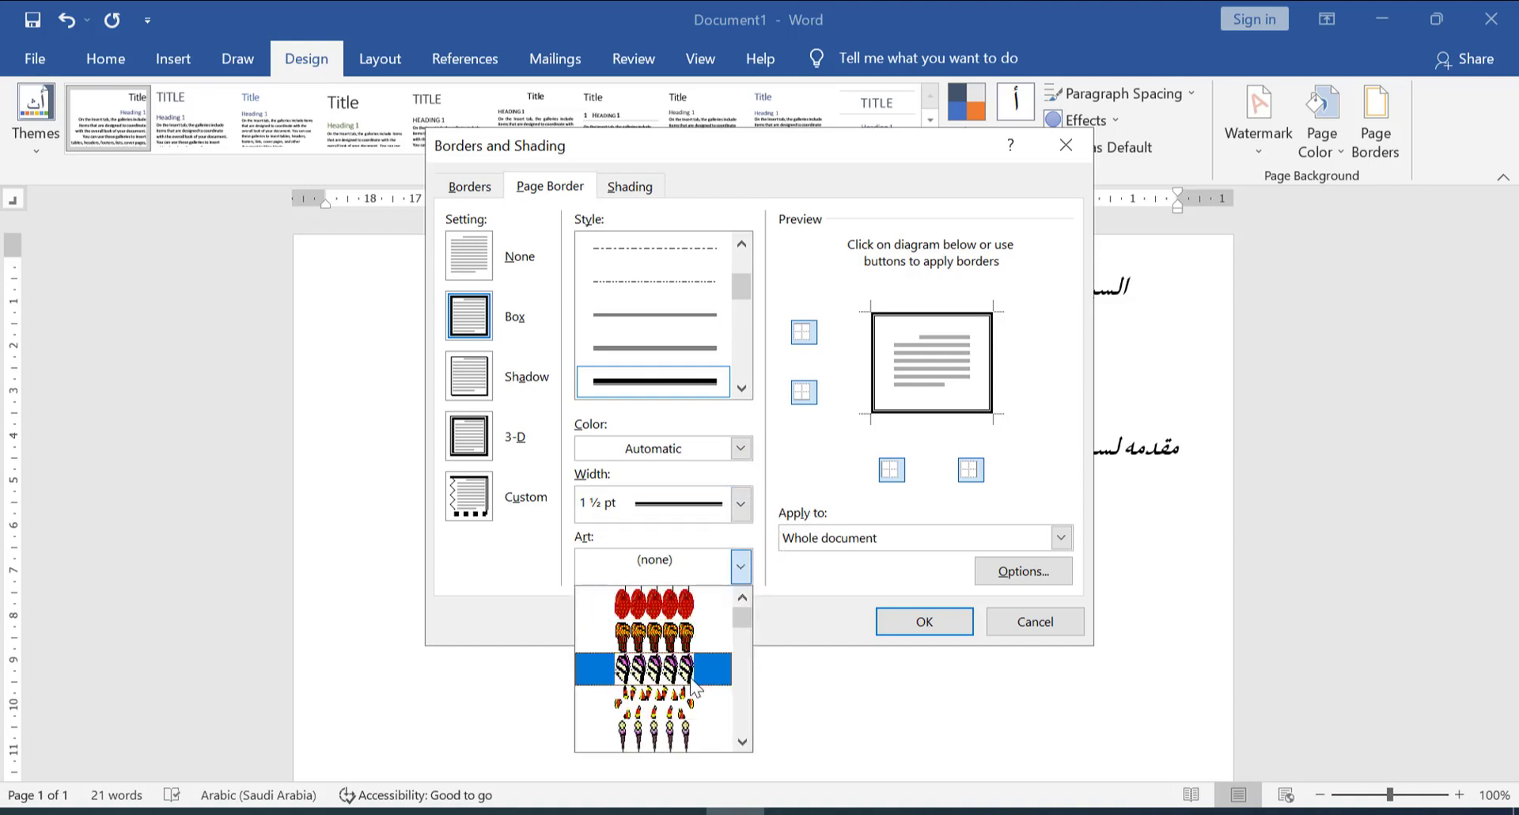
pyautogui.scroll(-2, 669, 679)
pyautogui.scroll(-2, 669, 679)
pyautogui.scroll(-2, 664, 678)
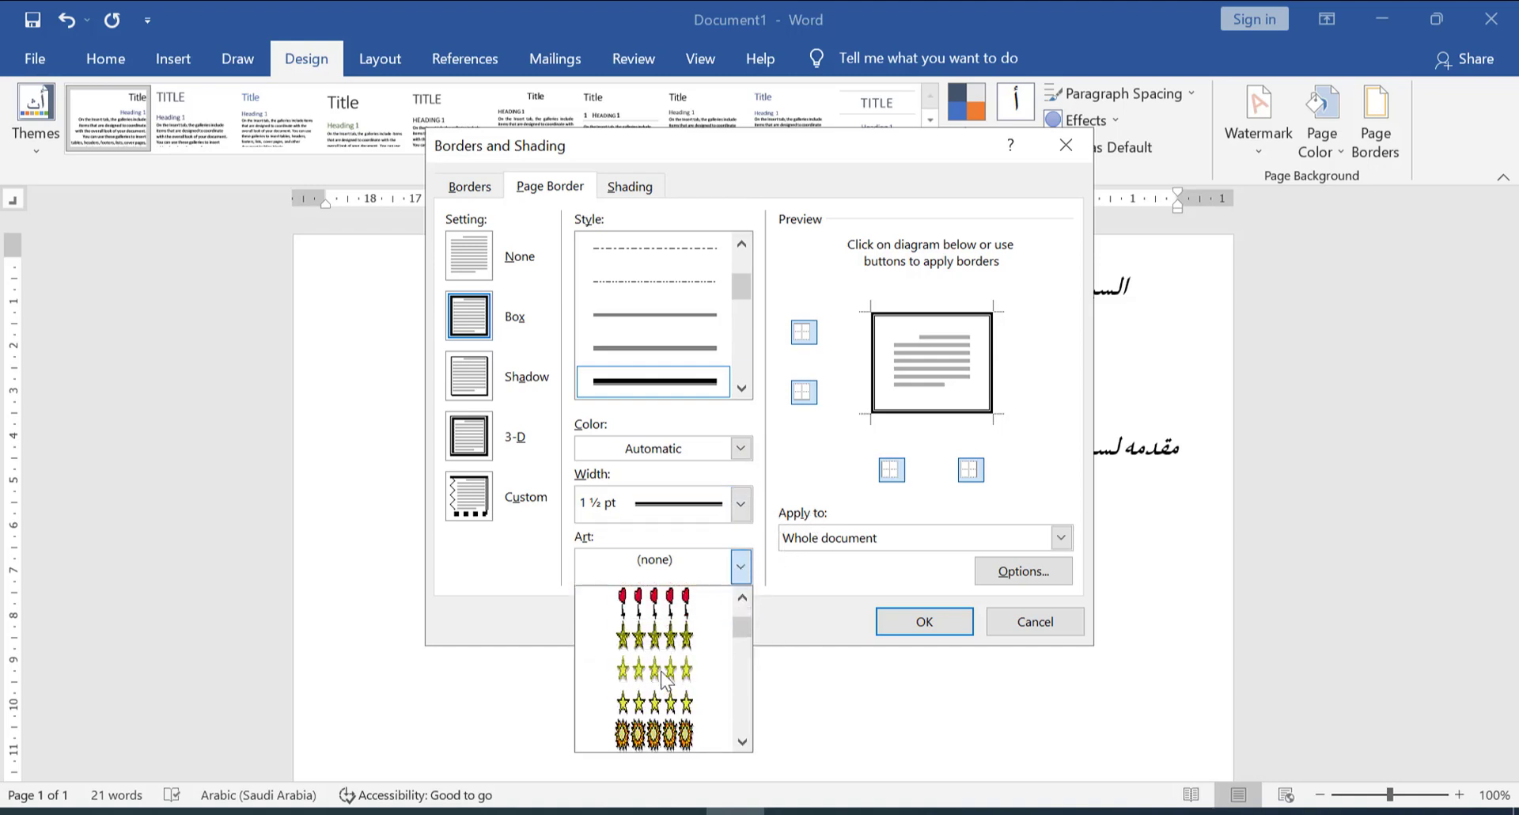
pyautogui.scroll(-2, 665, 678)
pyautogui.scroll(-2, 661, 680)
pyautogui.scroll(-2, 653, 689)
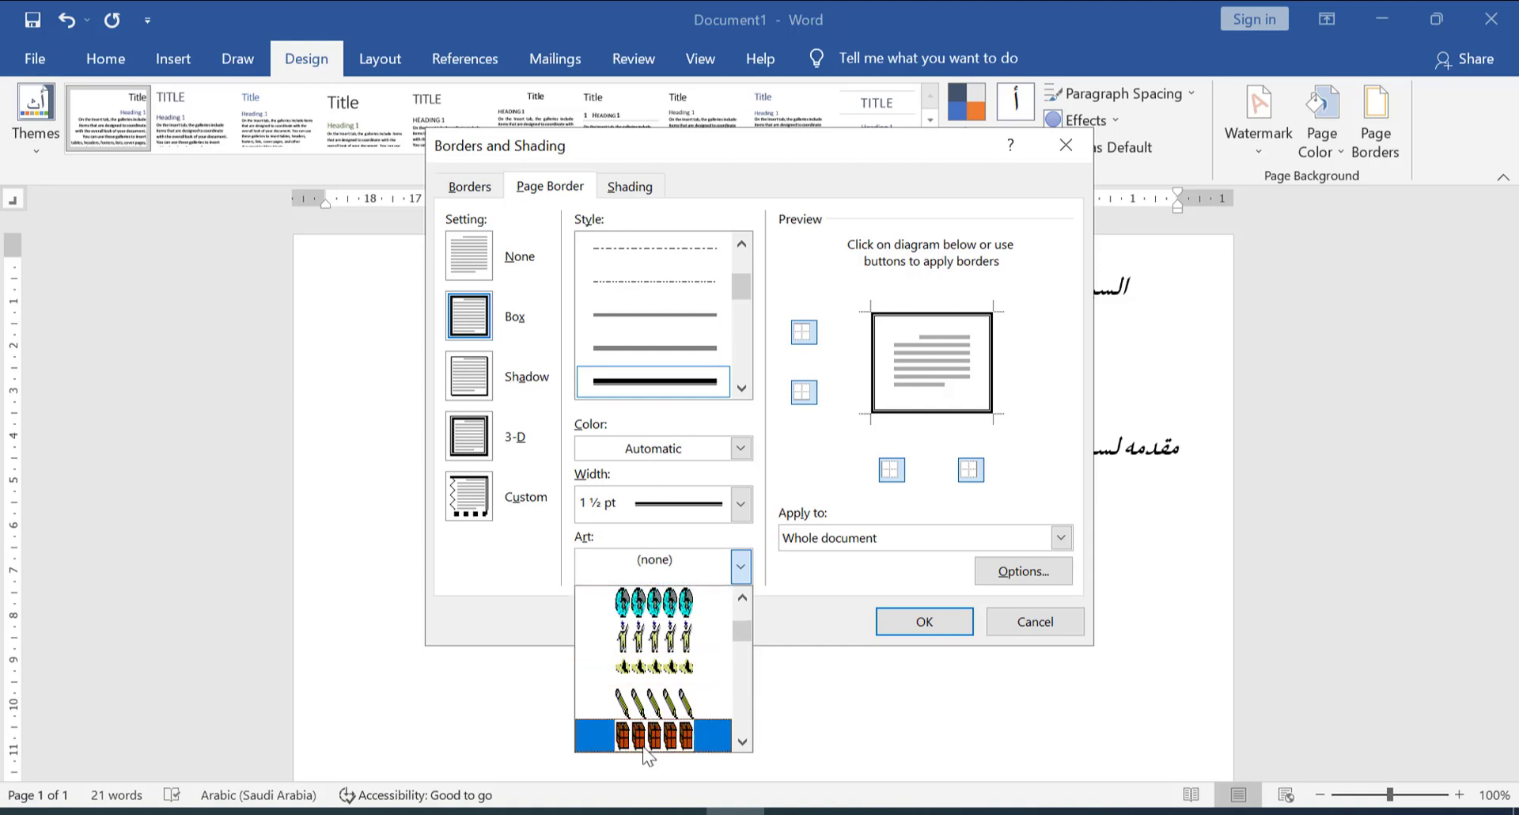
pyautogui.scroll(-2, 644, 696)
pyautogui.scroll(2, 647, 684)
pyautogui.scroll(2, 650, 673)
pyautogui.scroll(2, 655, 661)
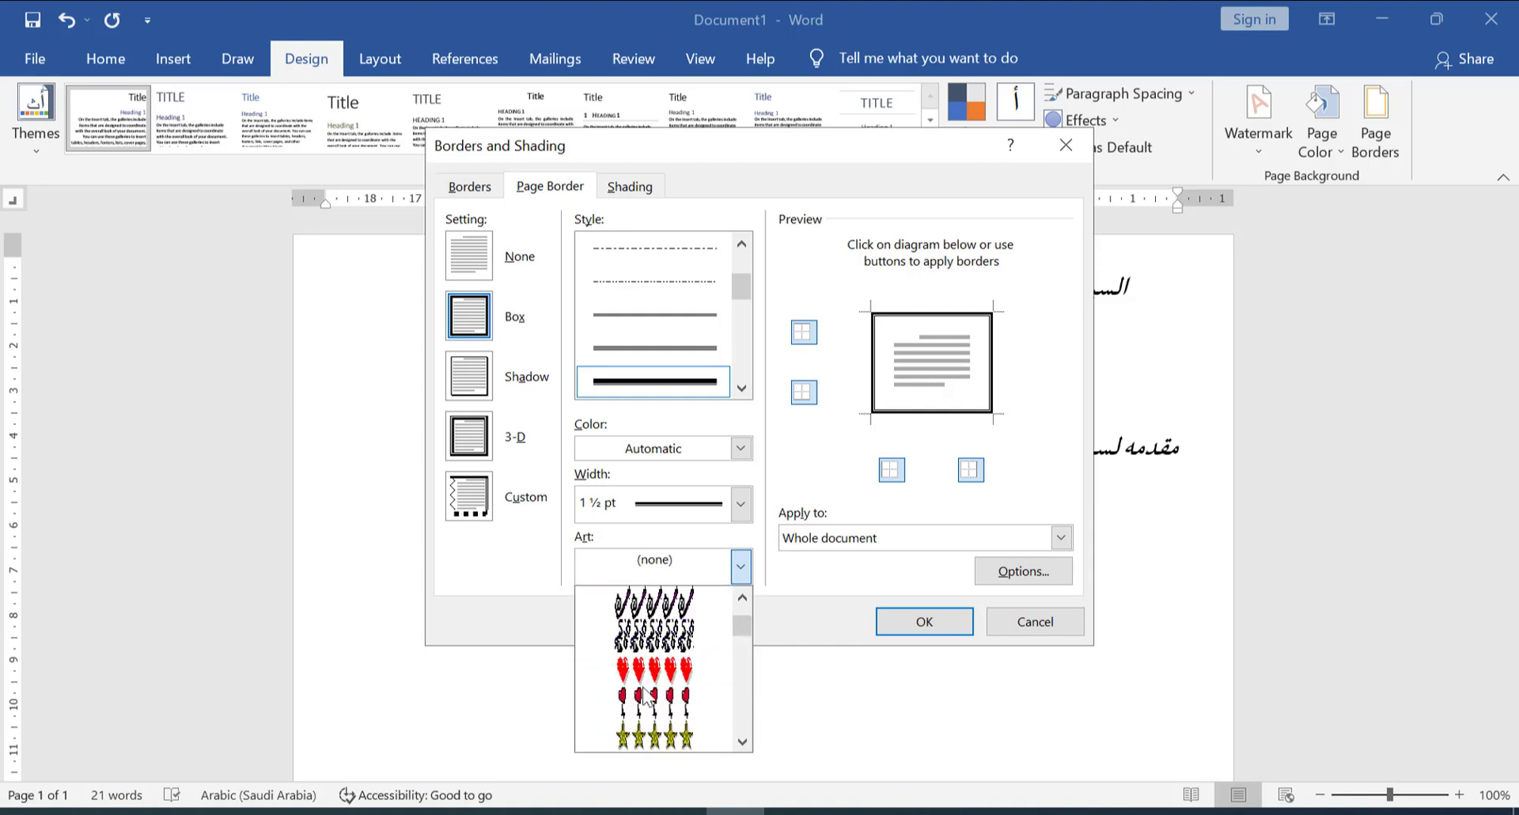
pyautogui.scroll(2, 658, 645)
pyautogui.scroll(3, 661, 641)
pyautogui.scroll(3, 661, 641)
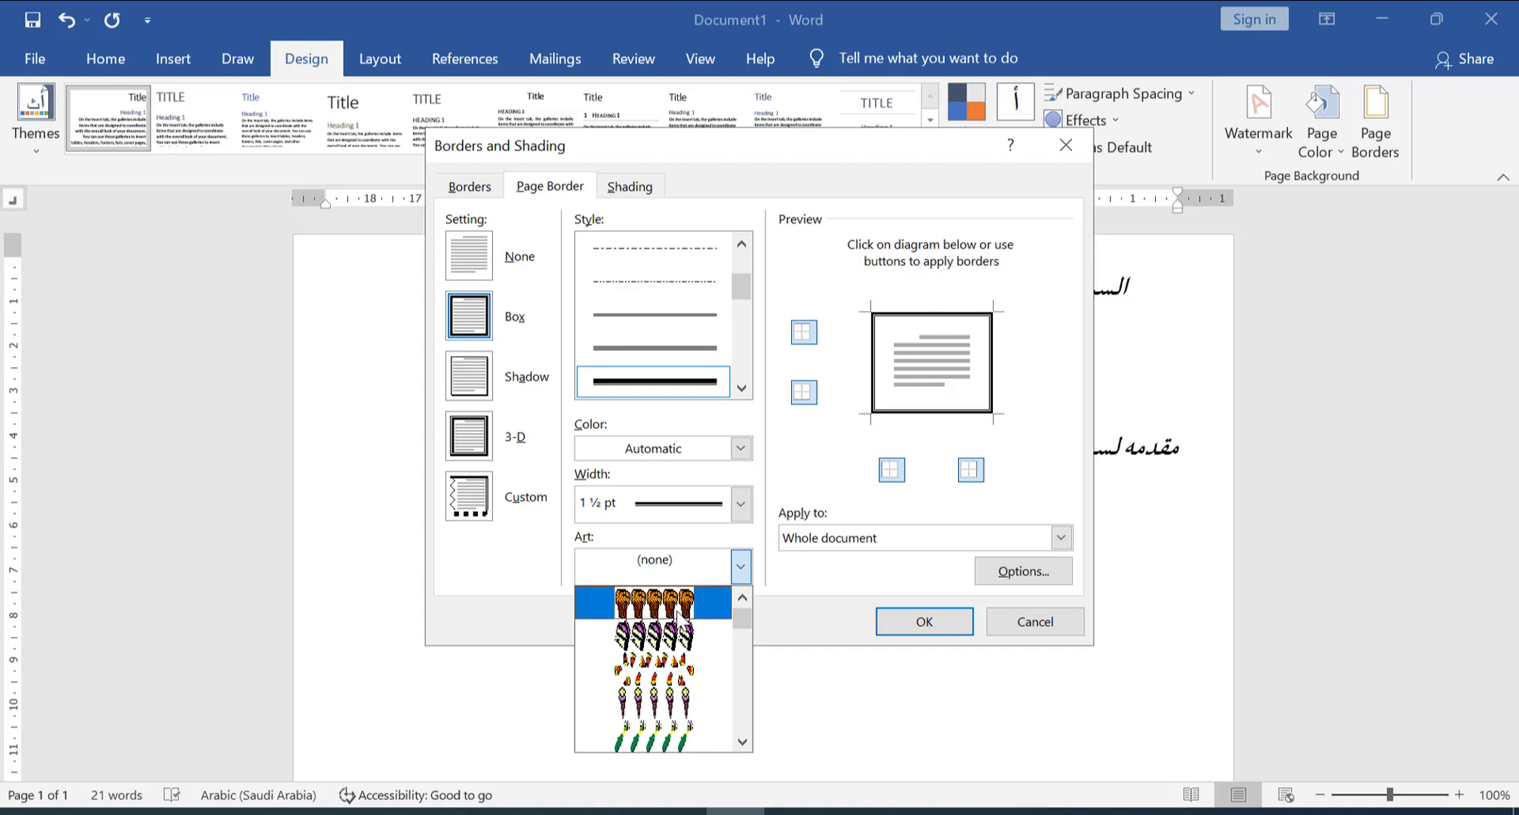
pyautogui.click(843, 620)
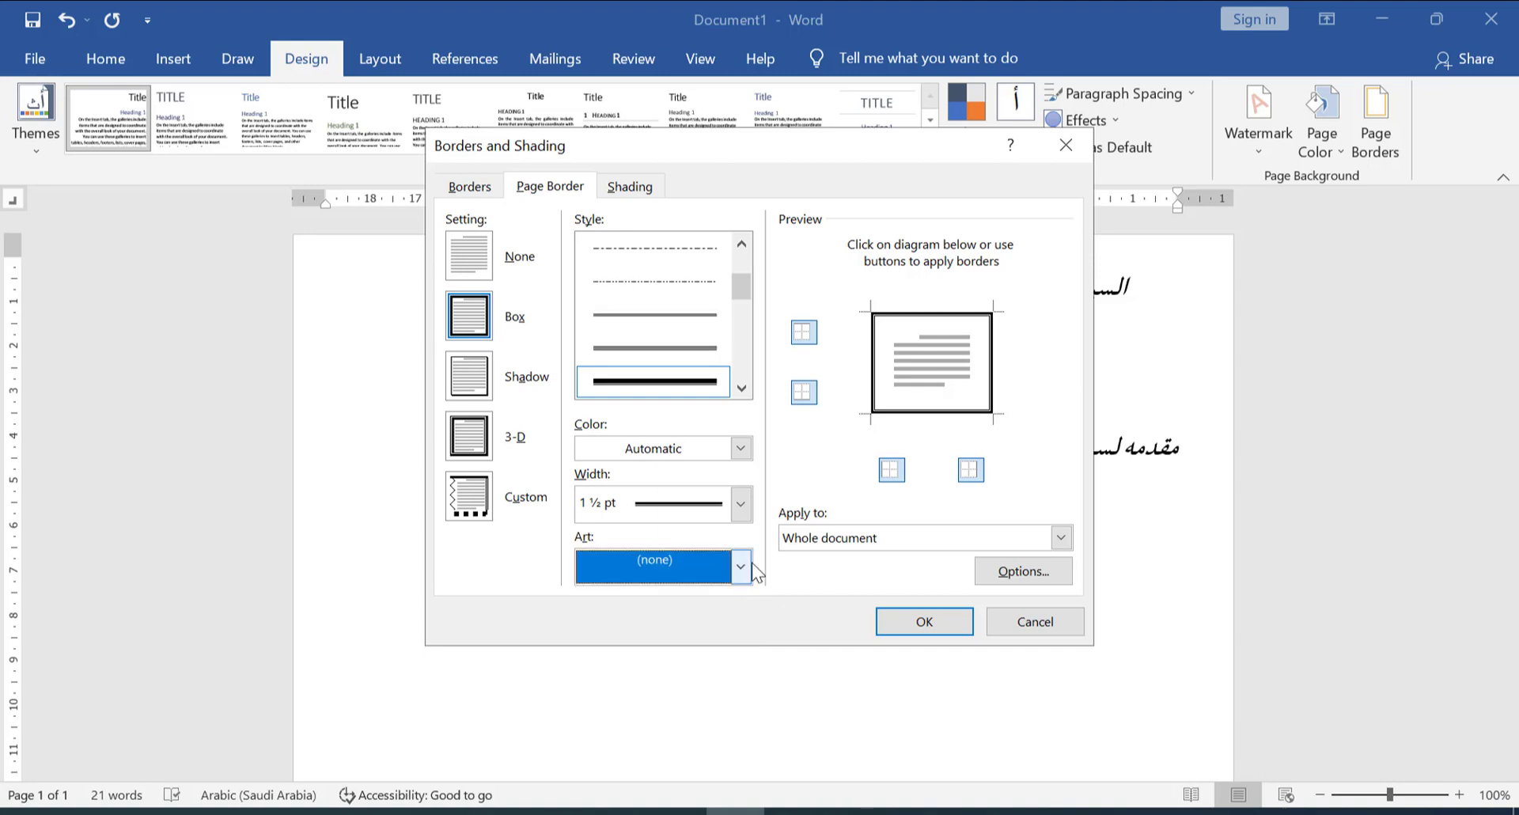
pyautogui.click(925, 622)
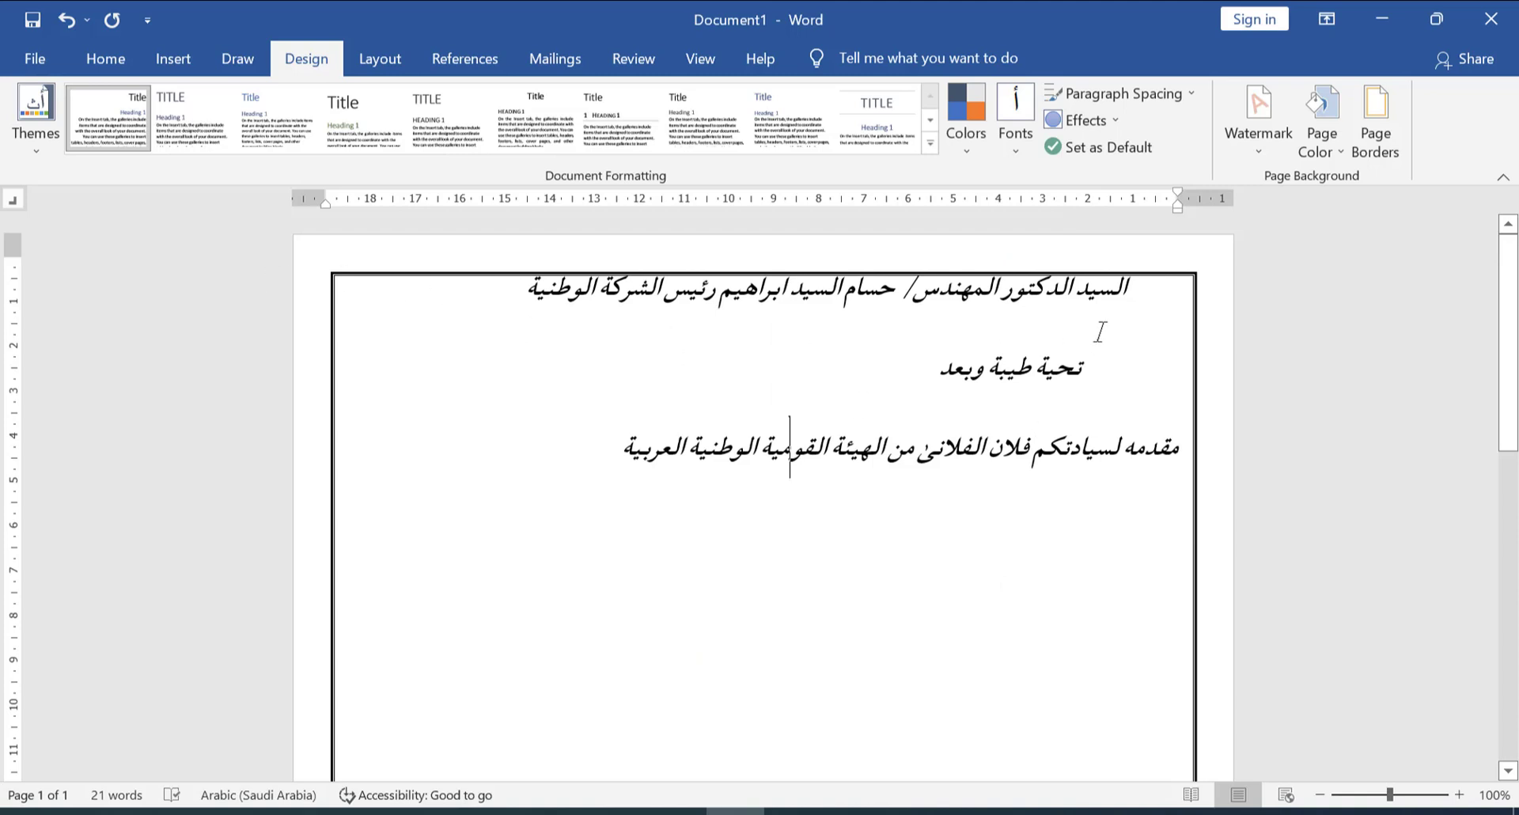
# Drag the top margin down on the vertical ruler to lower the letter's text.
pyautogui.tripleClick(1113, 291)
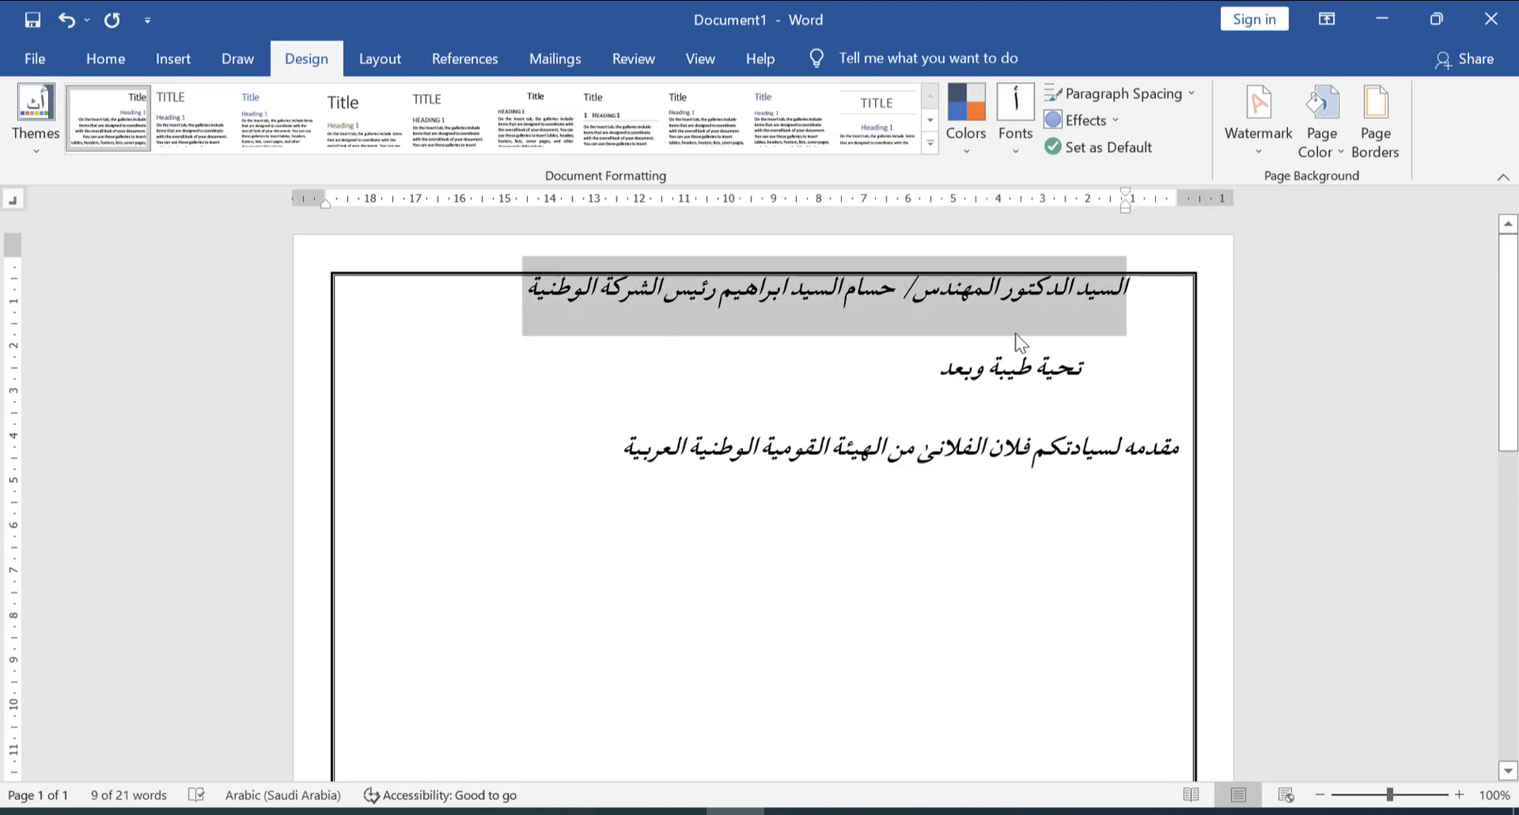
pyautogui.tripleClick(1057, 289)
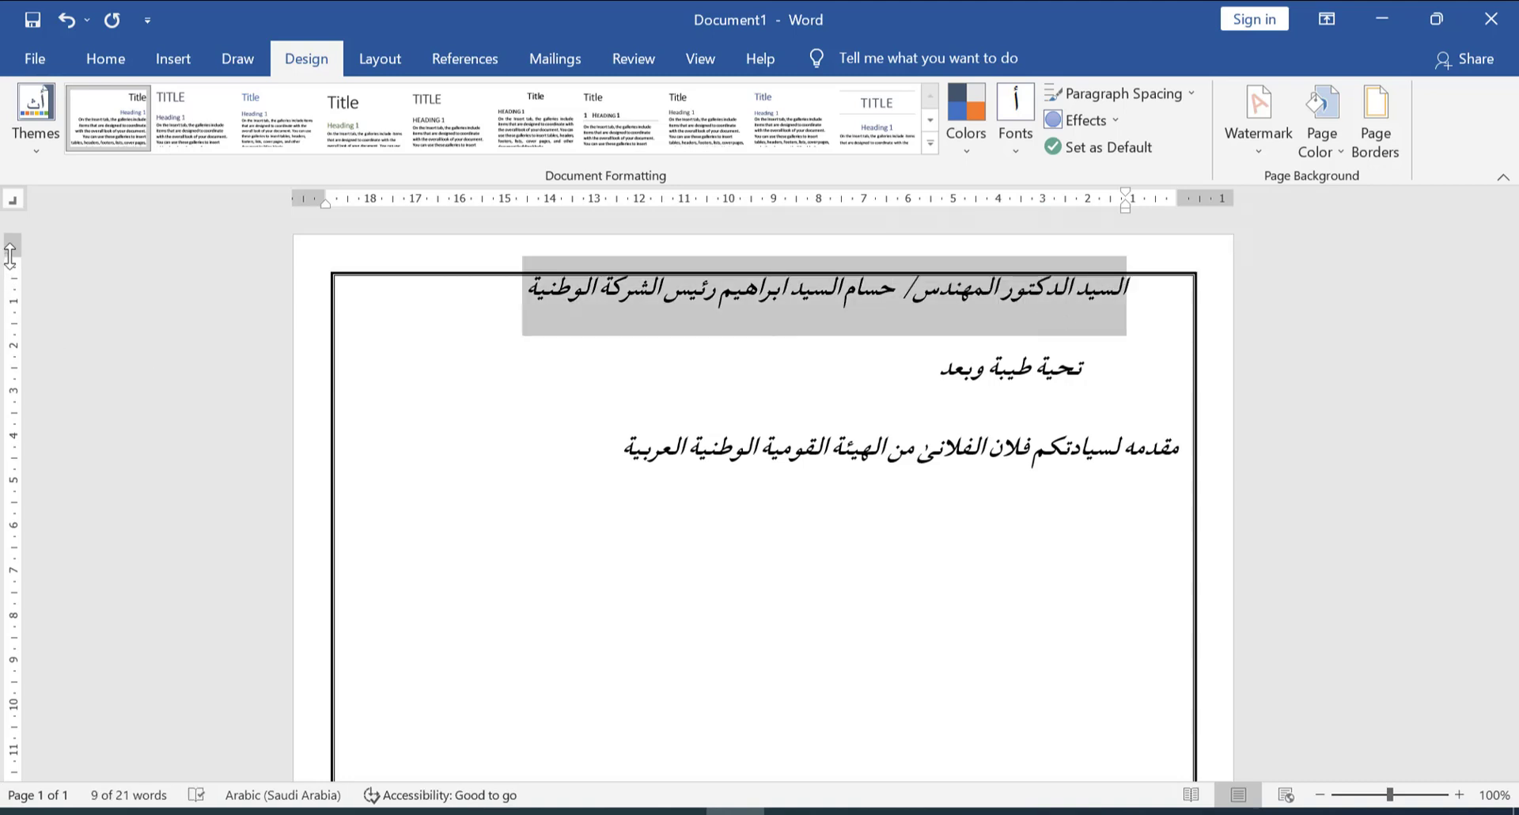
pyautogui.click(742, 329)
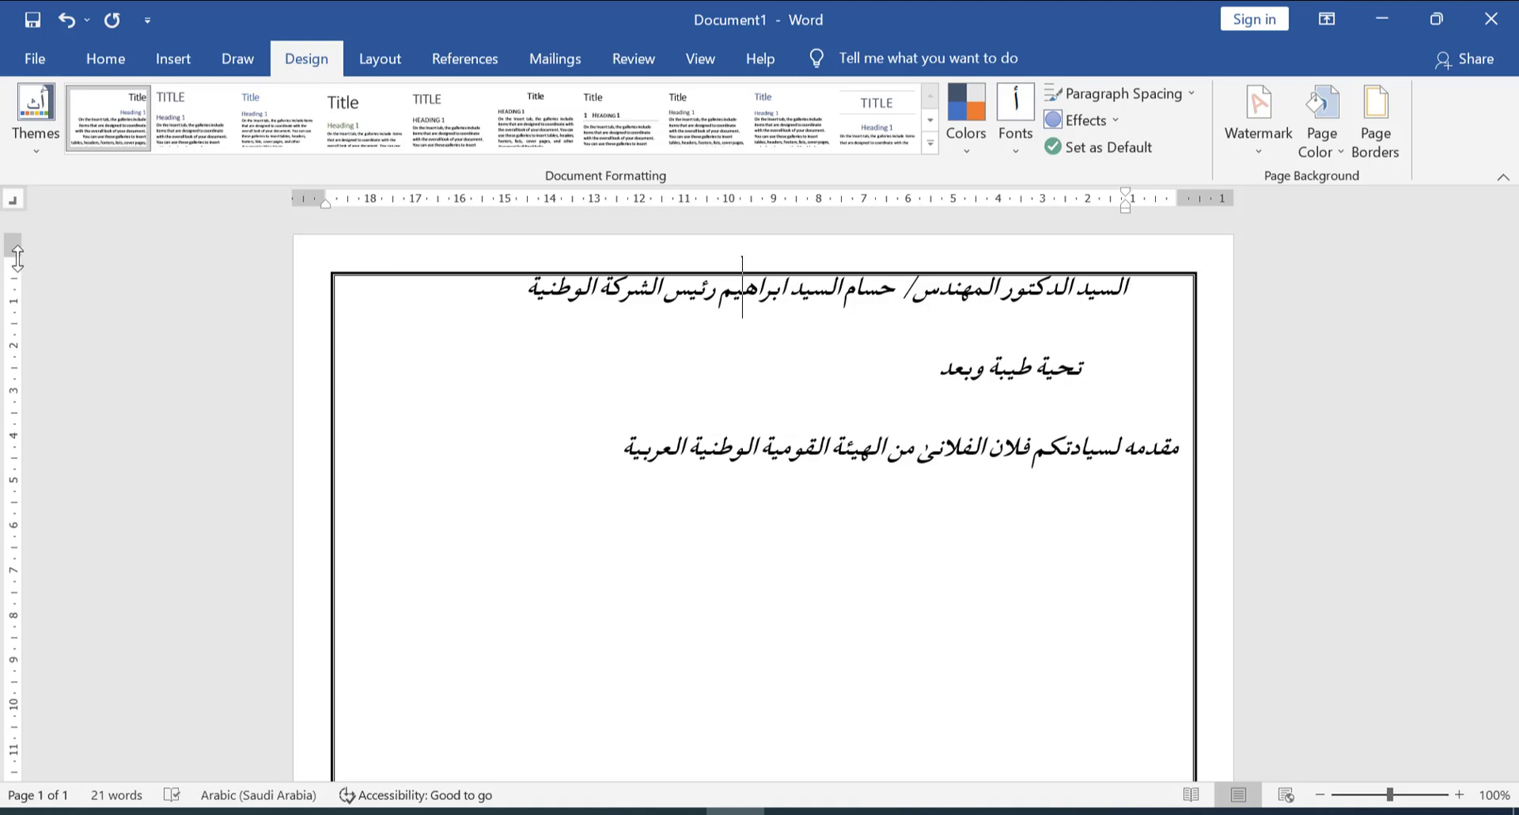
pyautogui.moveTo(9, 260); pyautogui.dragTo(11, 289)
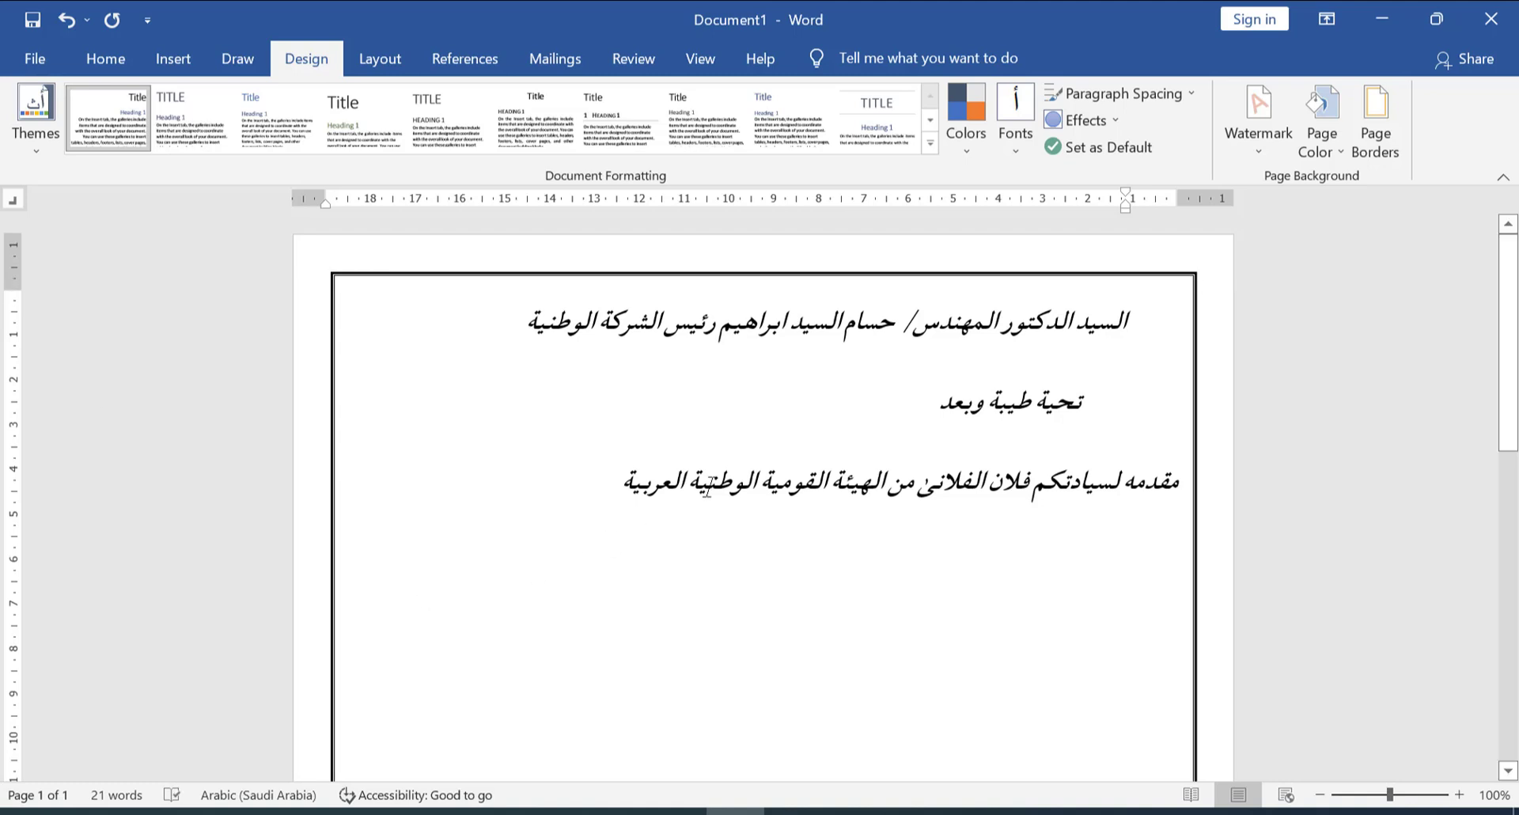
# Drag the right indent marker left to pull the text in from the border.
pyautogui.moveTo(1178, 481); pyautogui.dragTo(533, 509)
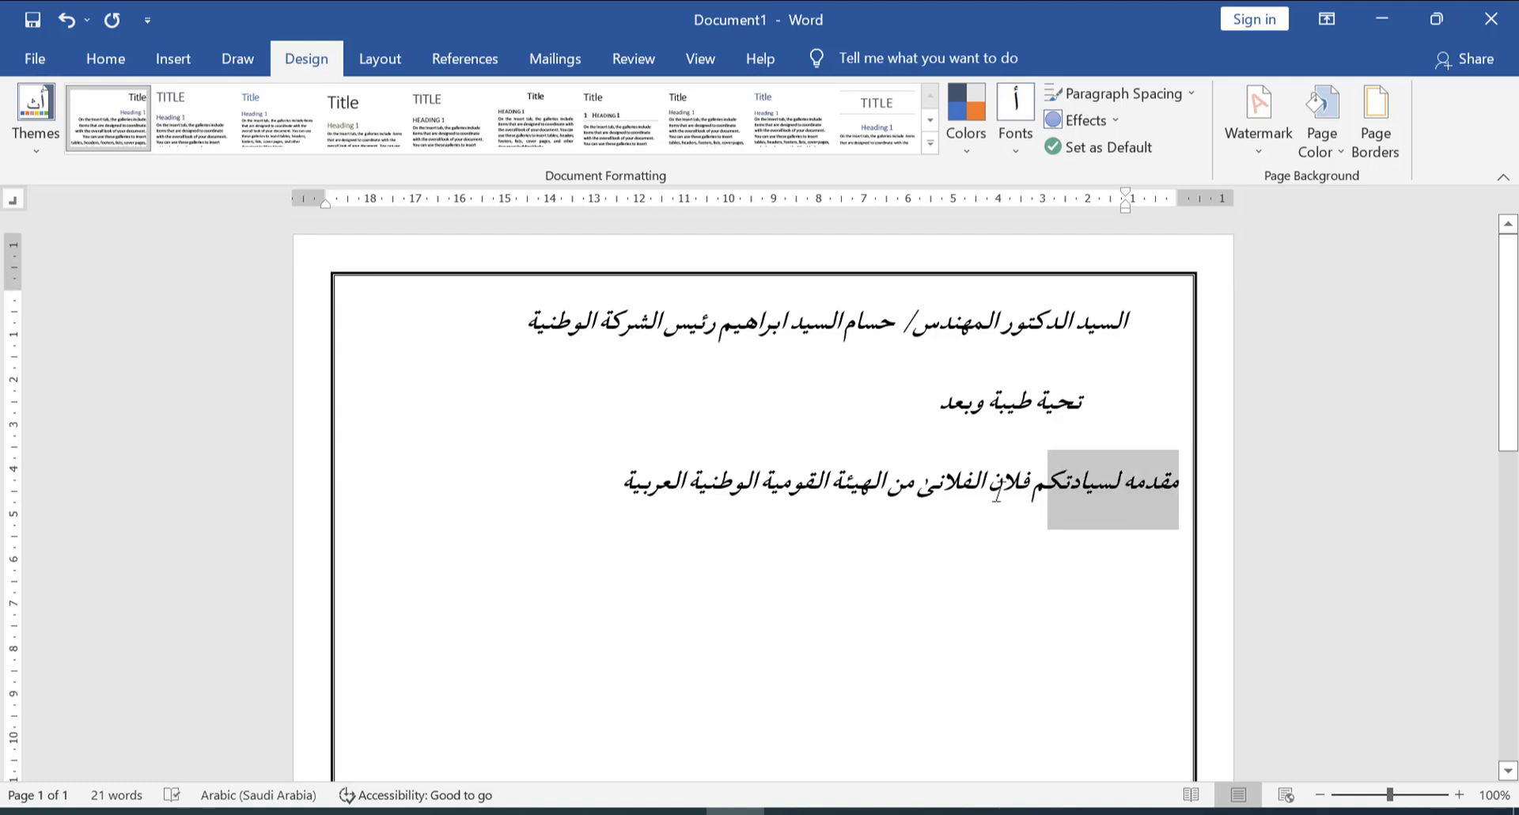
pyautogui.click(910, 480)
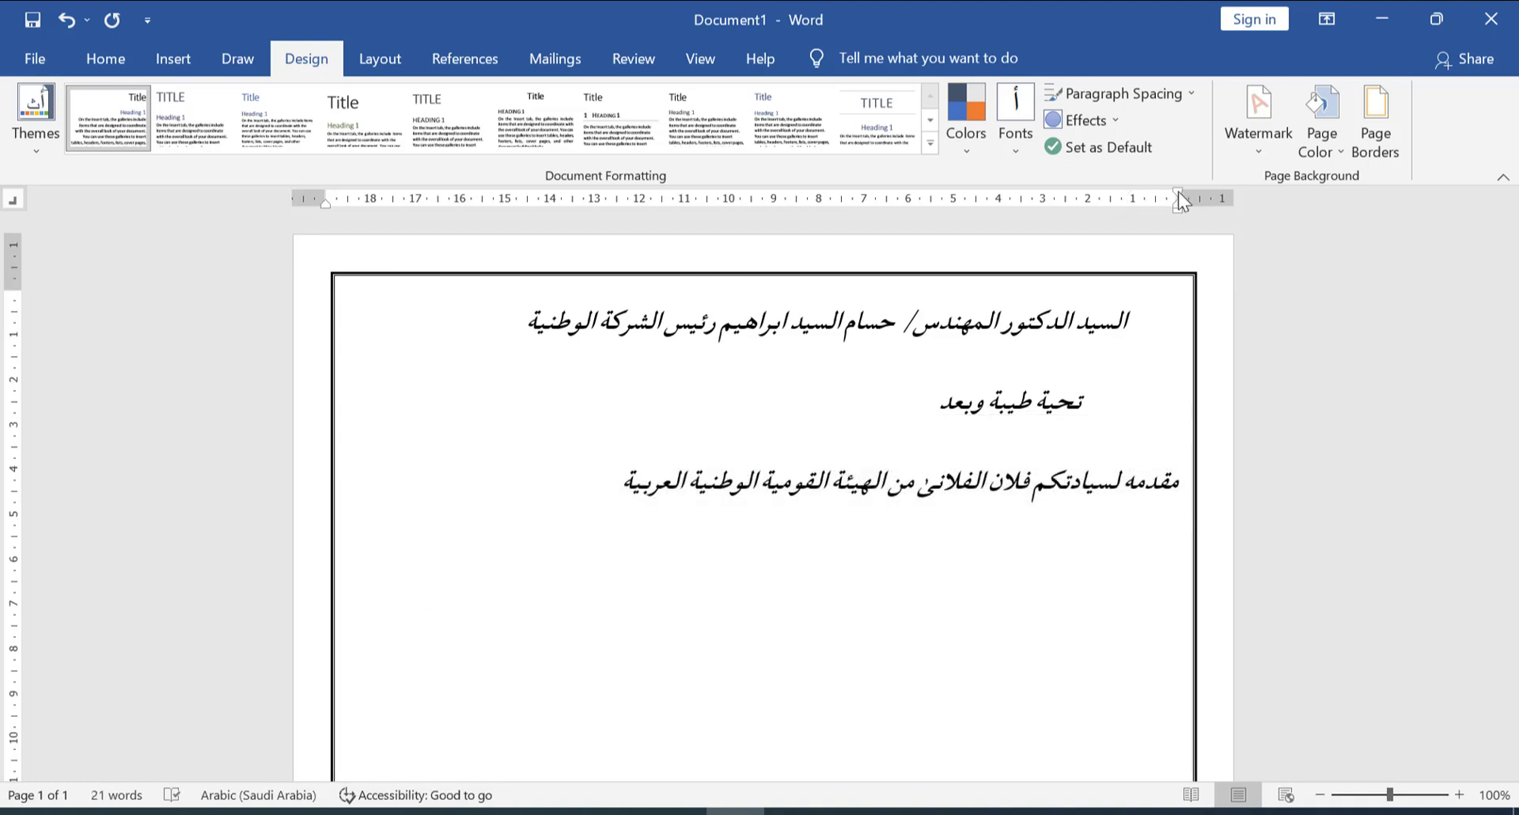
pyautogui.moveTo(1179, 197); pyautogui.dragTo(1159, 195)
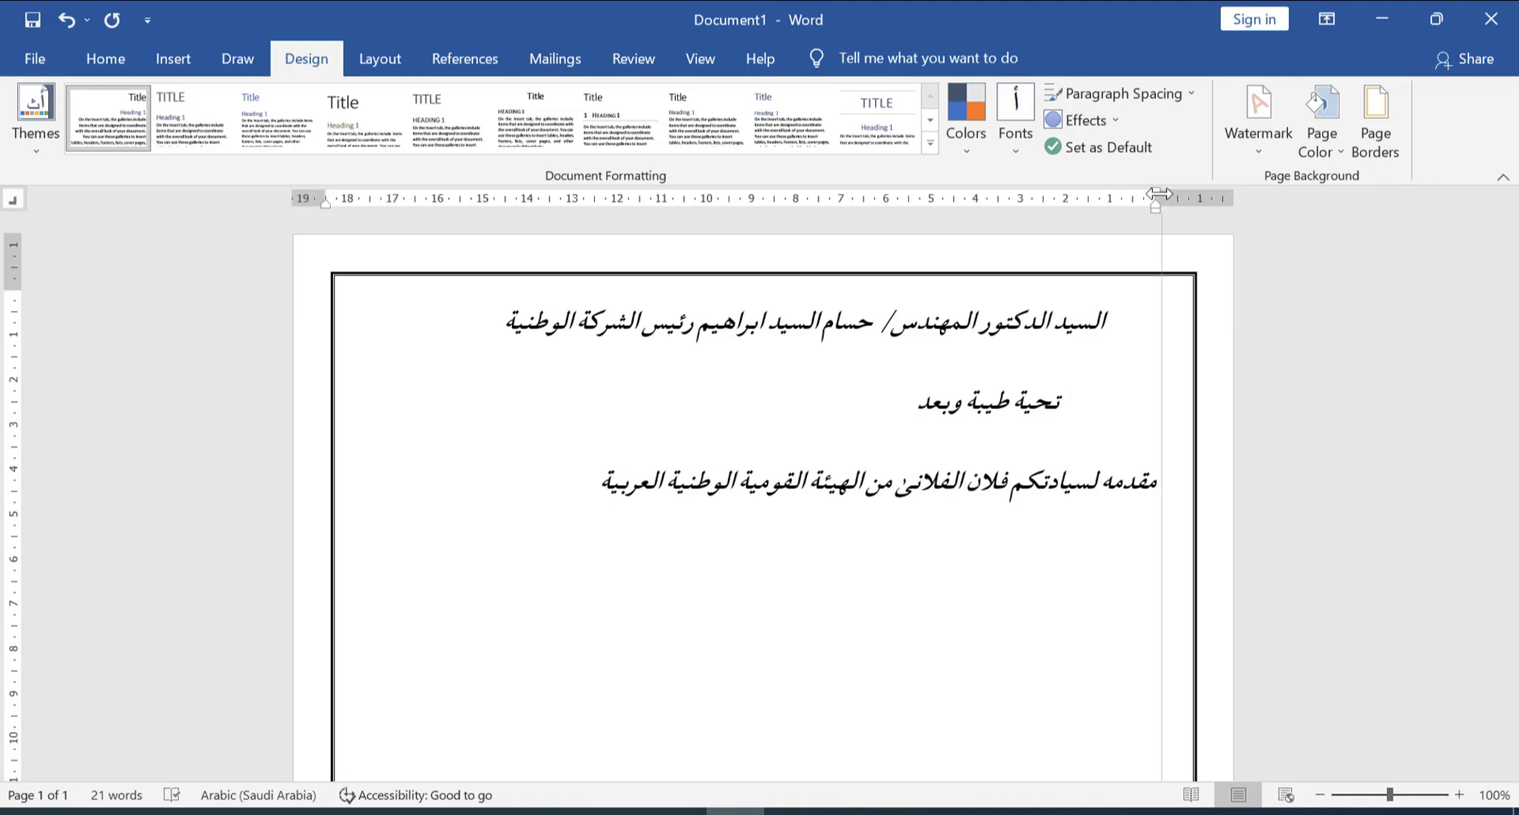
pyautogui.click(548, 488)
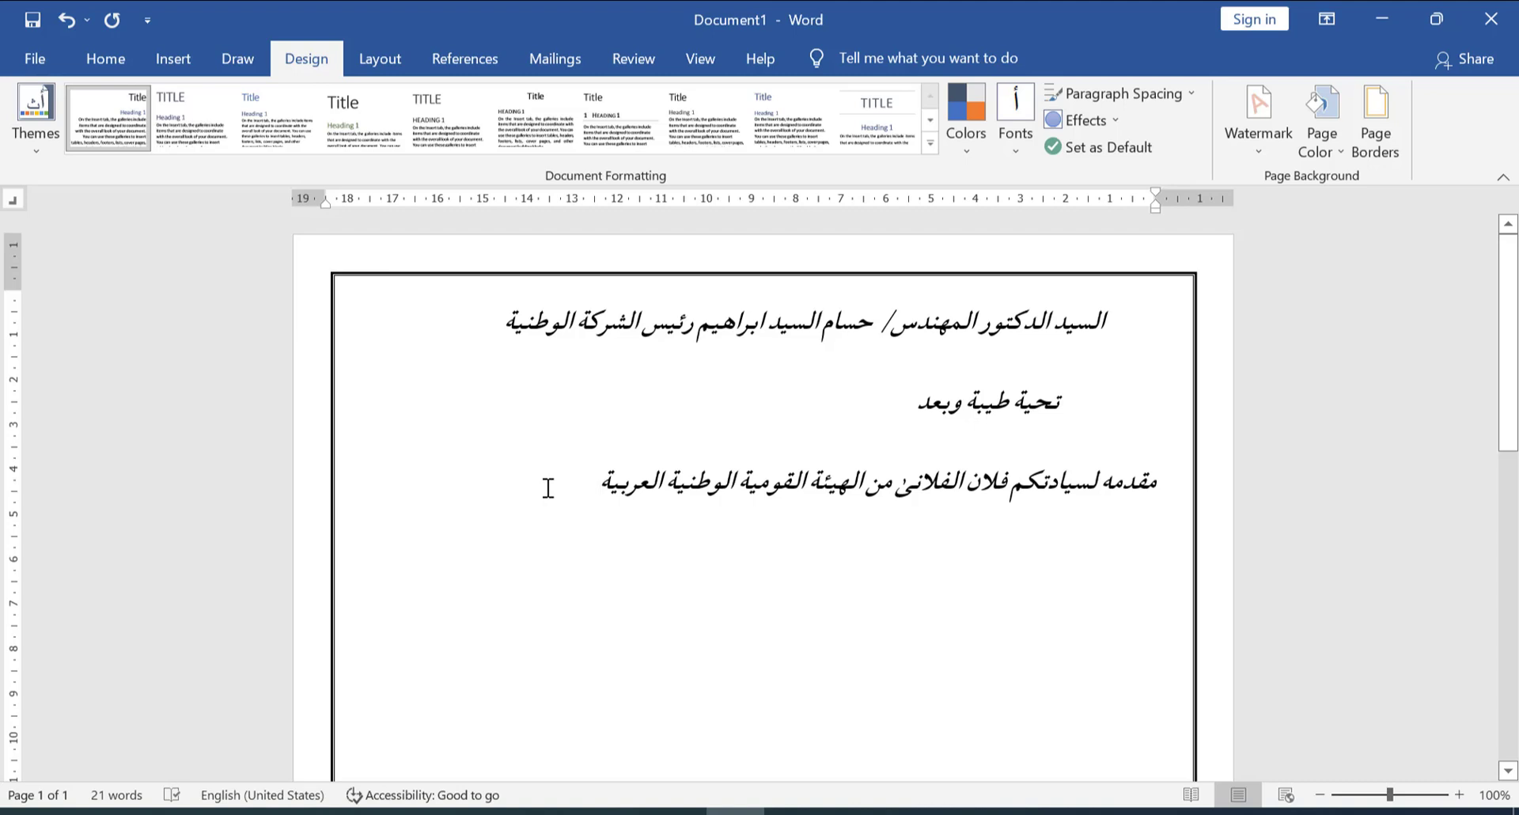
# Add a new line reading 'حواف الصفحة' below the third line.
pyautogui.press('Return')
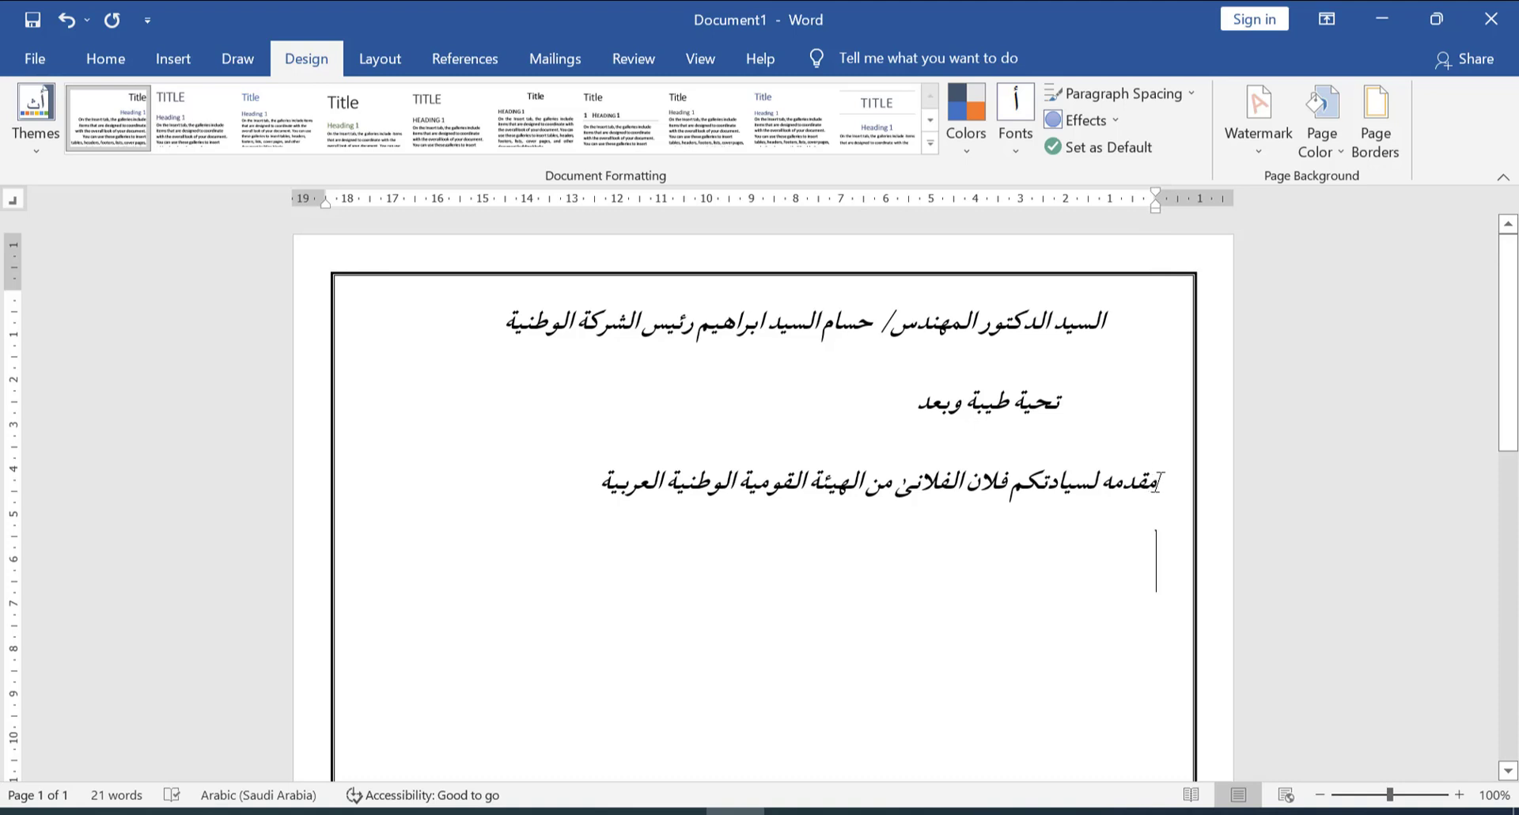
pyautogui.write('حواف الصق')
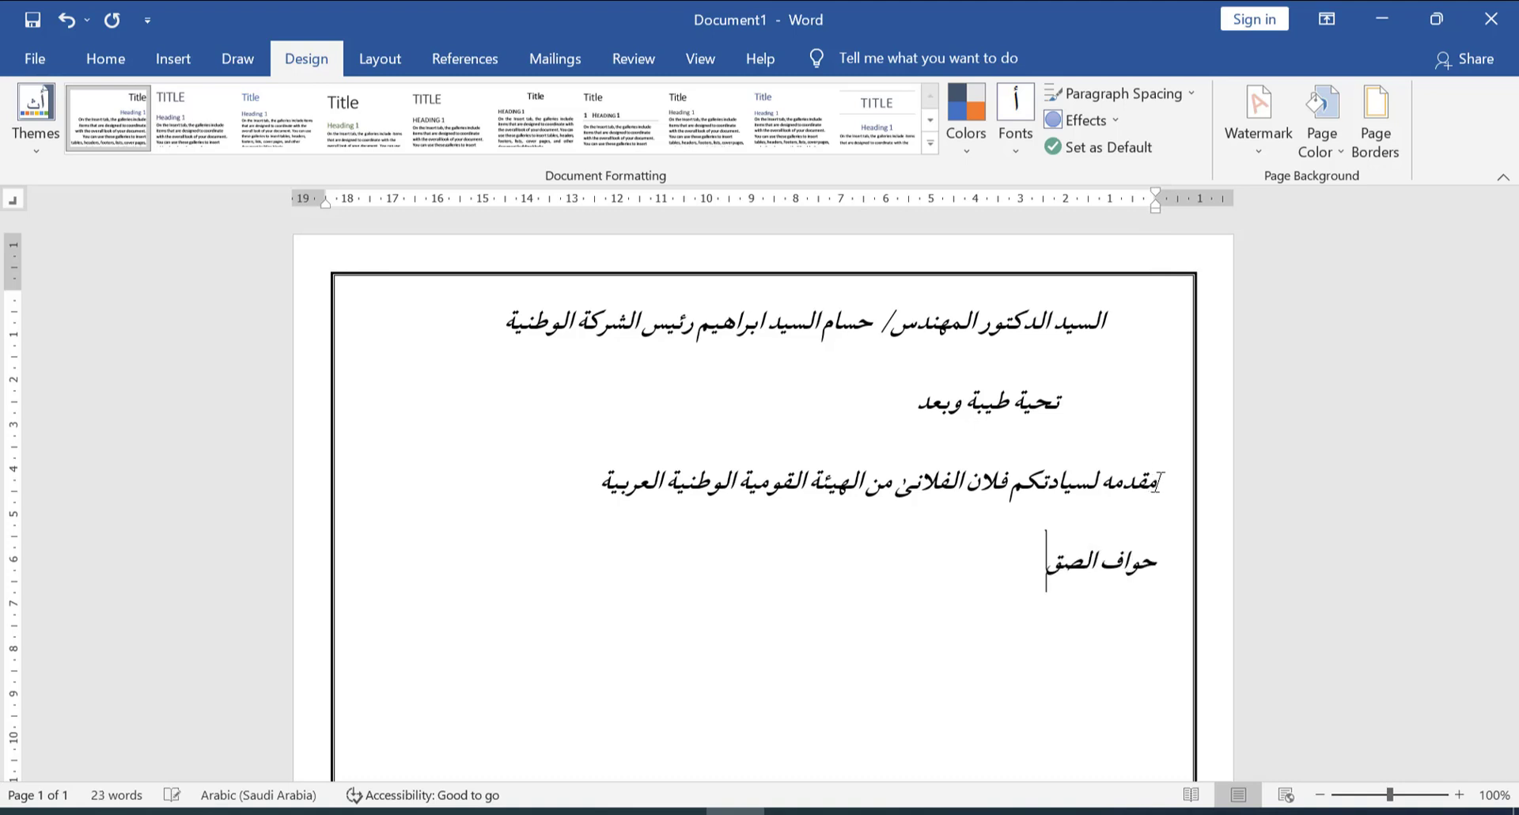
pyautogui.press('BackSpace')
pyautogui.write('فحة')
# Type the caption 'جدول يوضح اى حاجه :-' on the next line.
pyautogui.press('Return')
pyautogui.write('جدول ي')
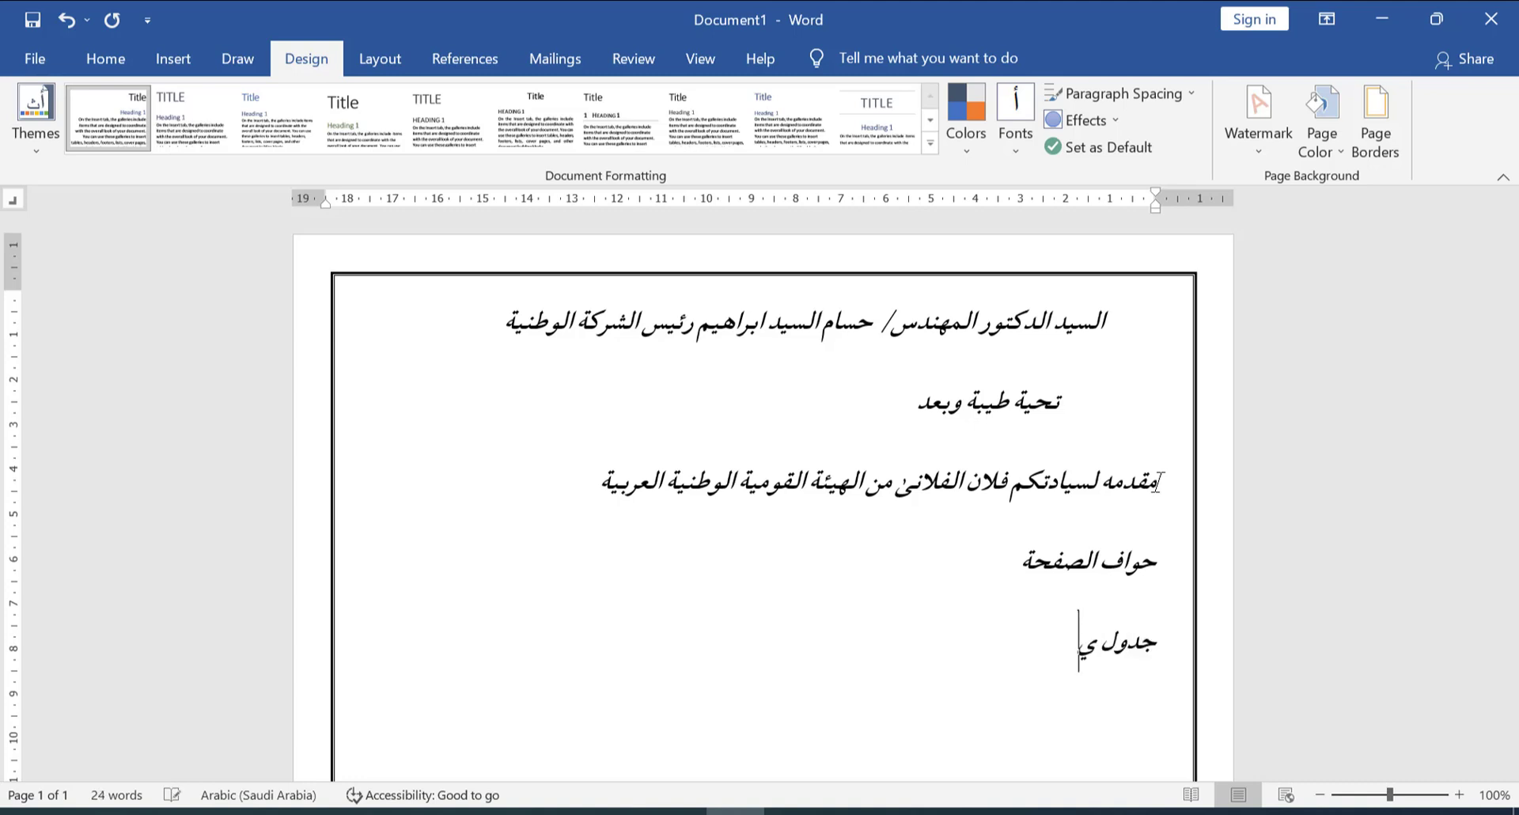
pyautogui.write('وضح ا')
pyautogui.write('ق')
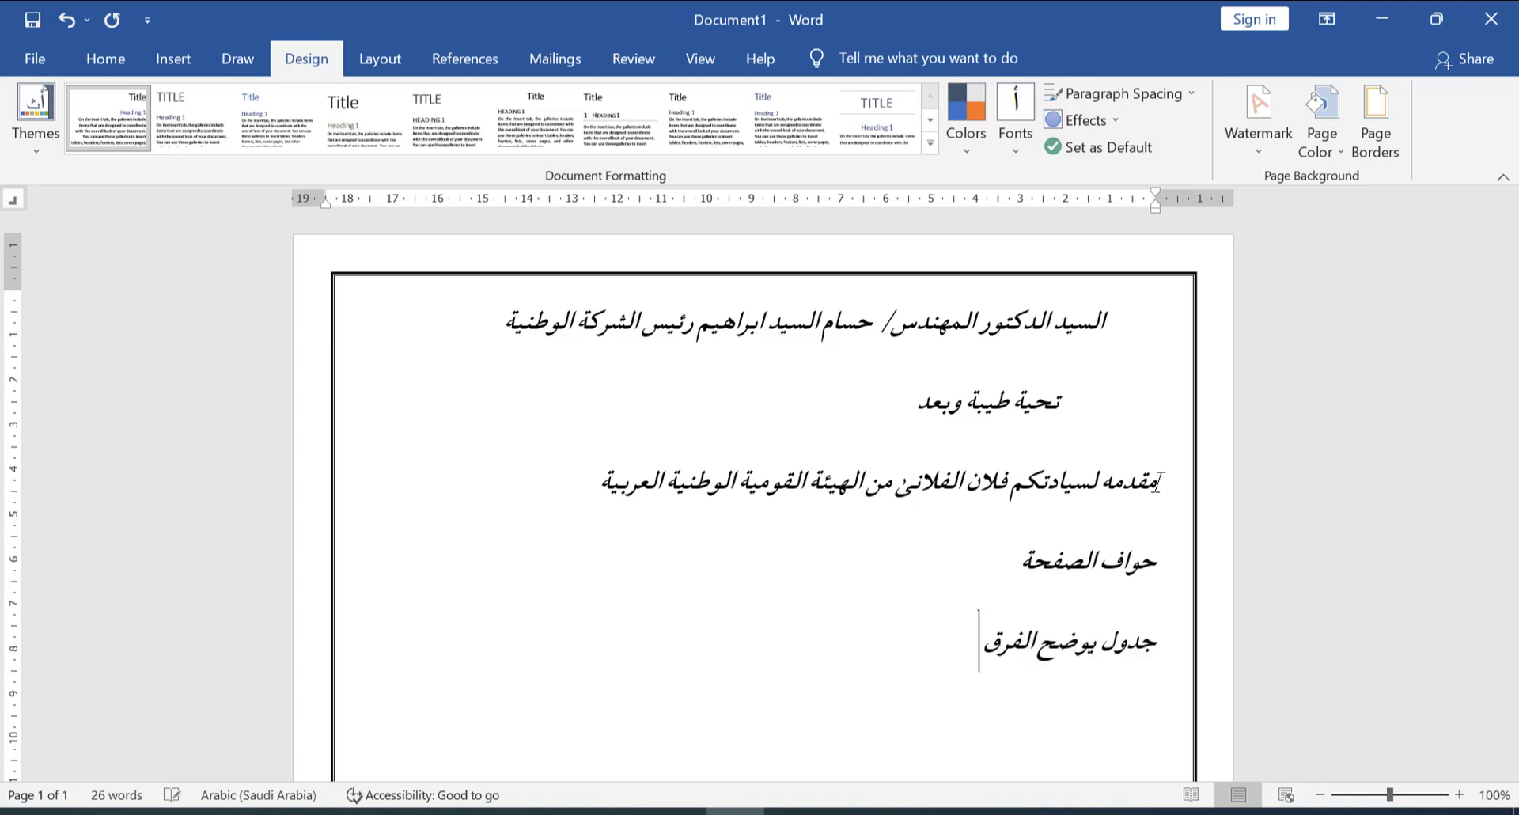
pyautogui.write(' بي')
pyautogui.press('BackSpace')
pyautogui.press('BackSpace')
pyautogui.press('BackSpace')
pyautogui.press('BackSpace')
pyautogui.press('BackSpace')
pyautogui.press('BackSpace')
pyautogui.press('BackSpace')
pyautogui.press('BackSpace')
pyautogui.write('اى ح')
pyautogui.write('اجه')
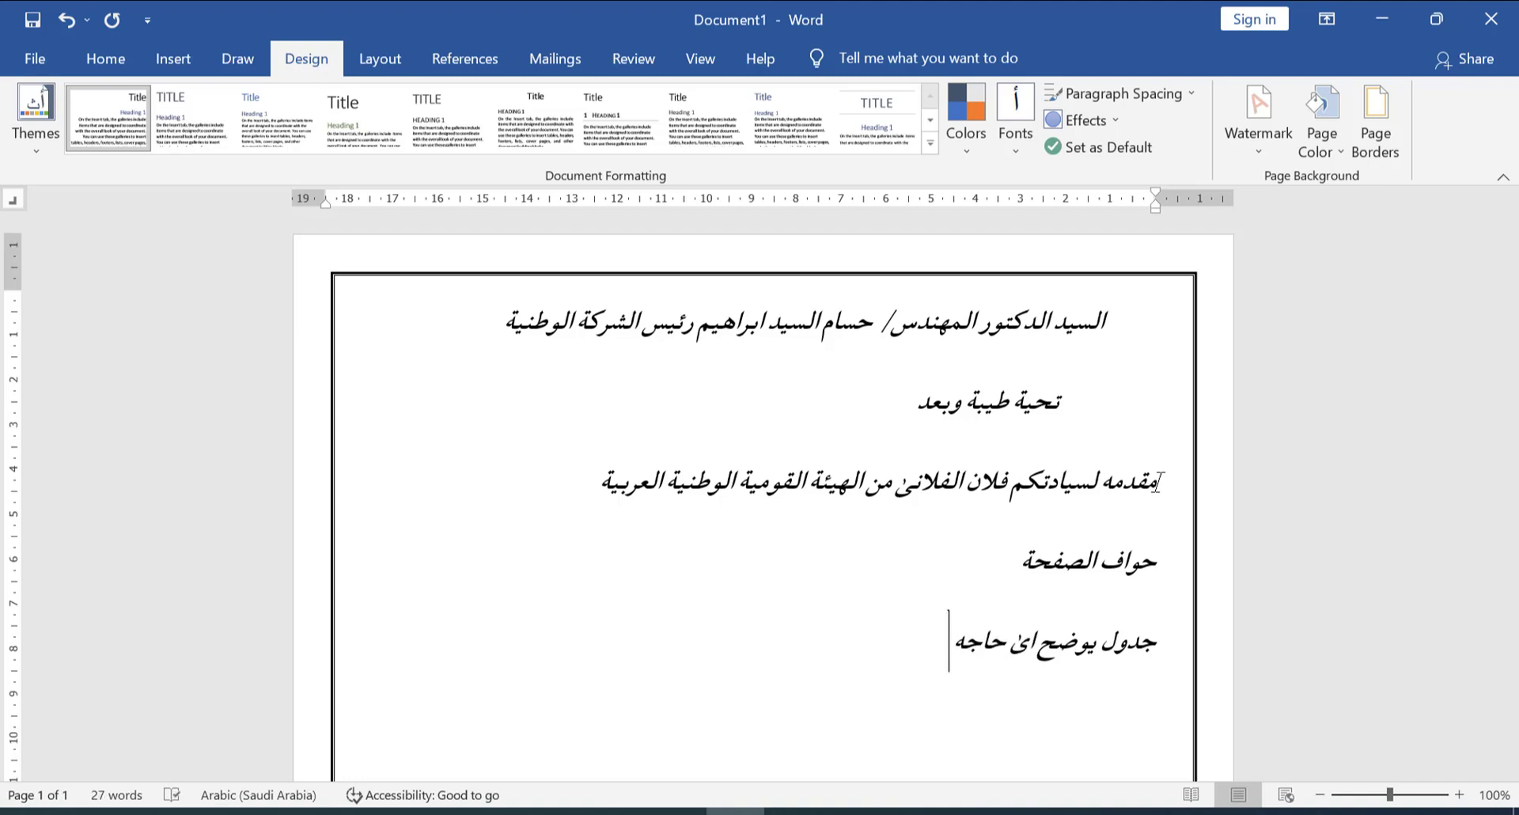
pyautogui.write(' :-')
pyautogui.scroll(-3, 1157, 484)
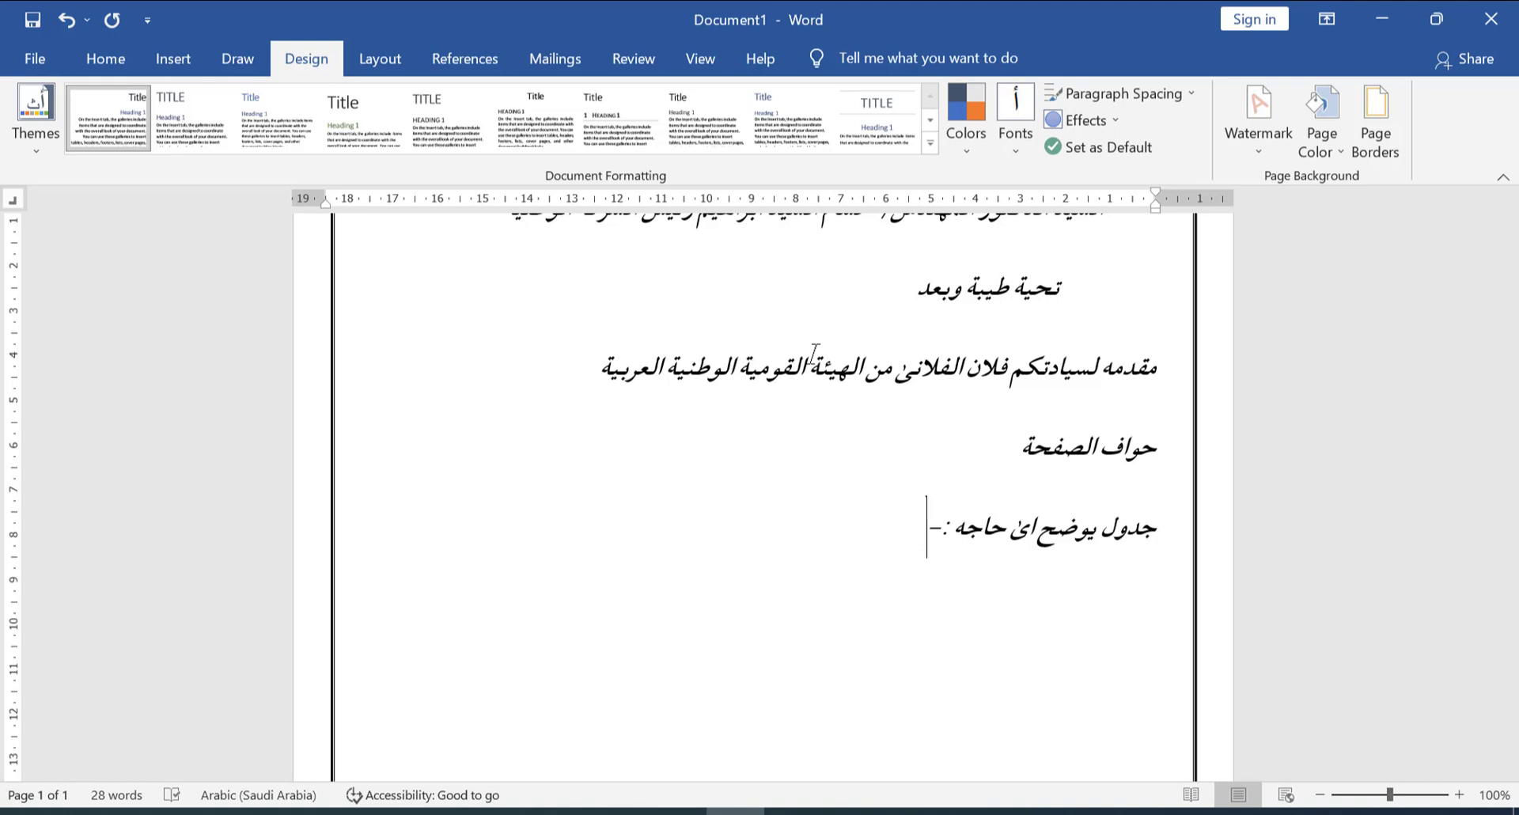
# Add an empty line under the caption and show the Insert Table grid.
pyautogui.press('Return')
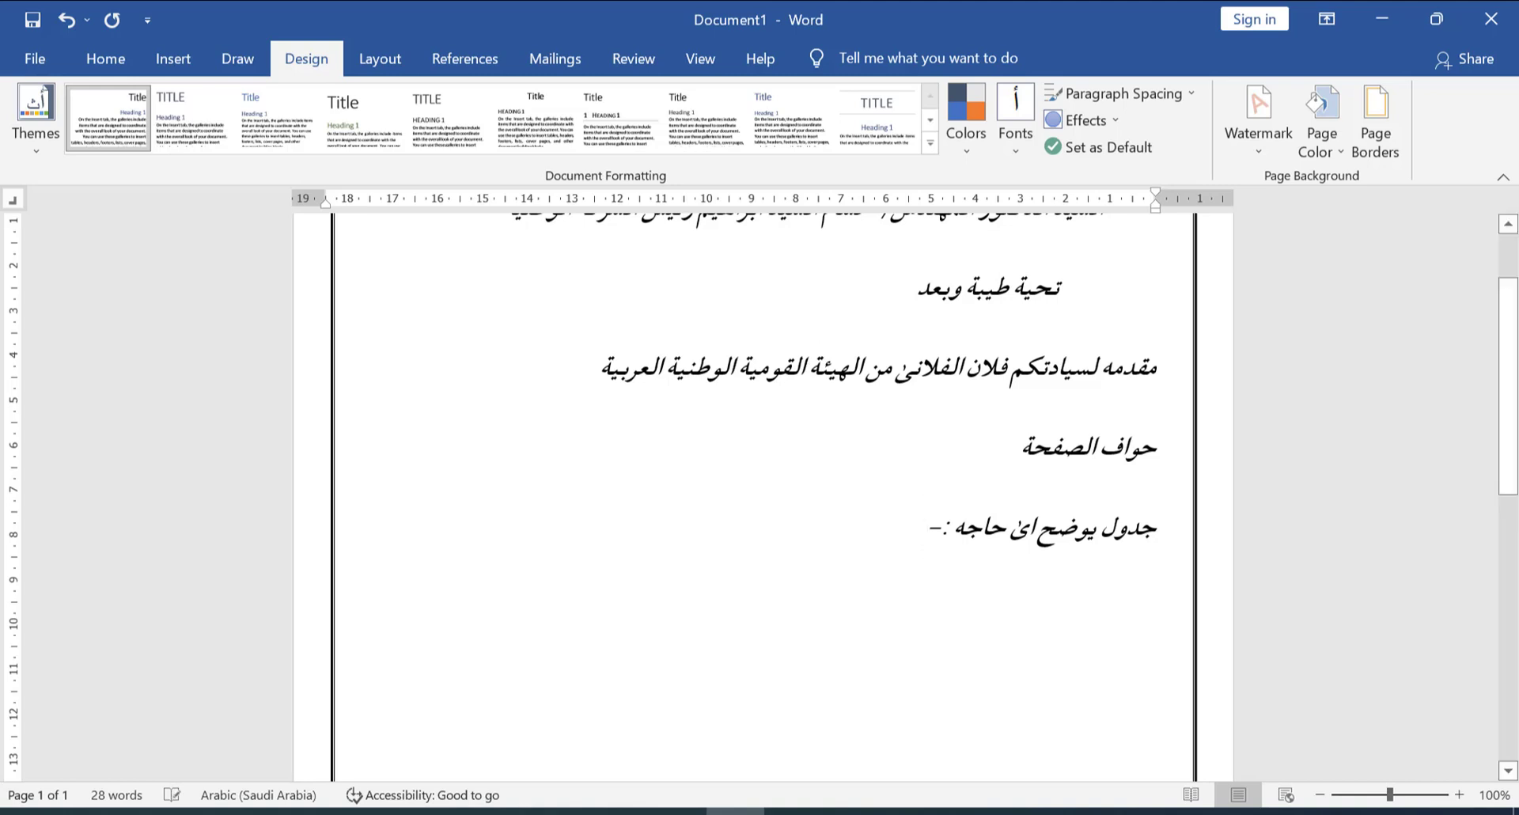
pyautogui.click(176, 60)
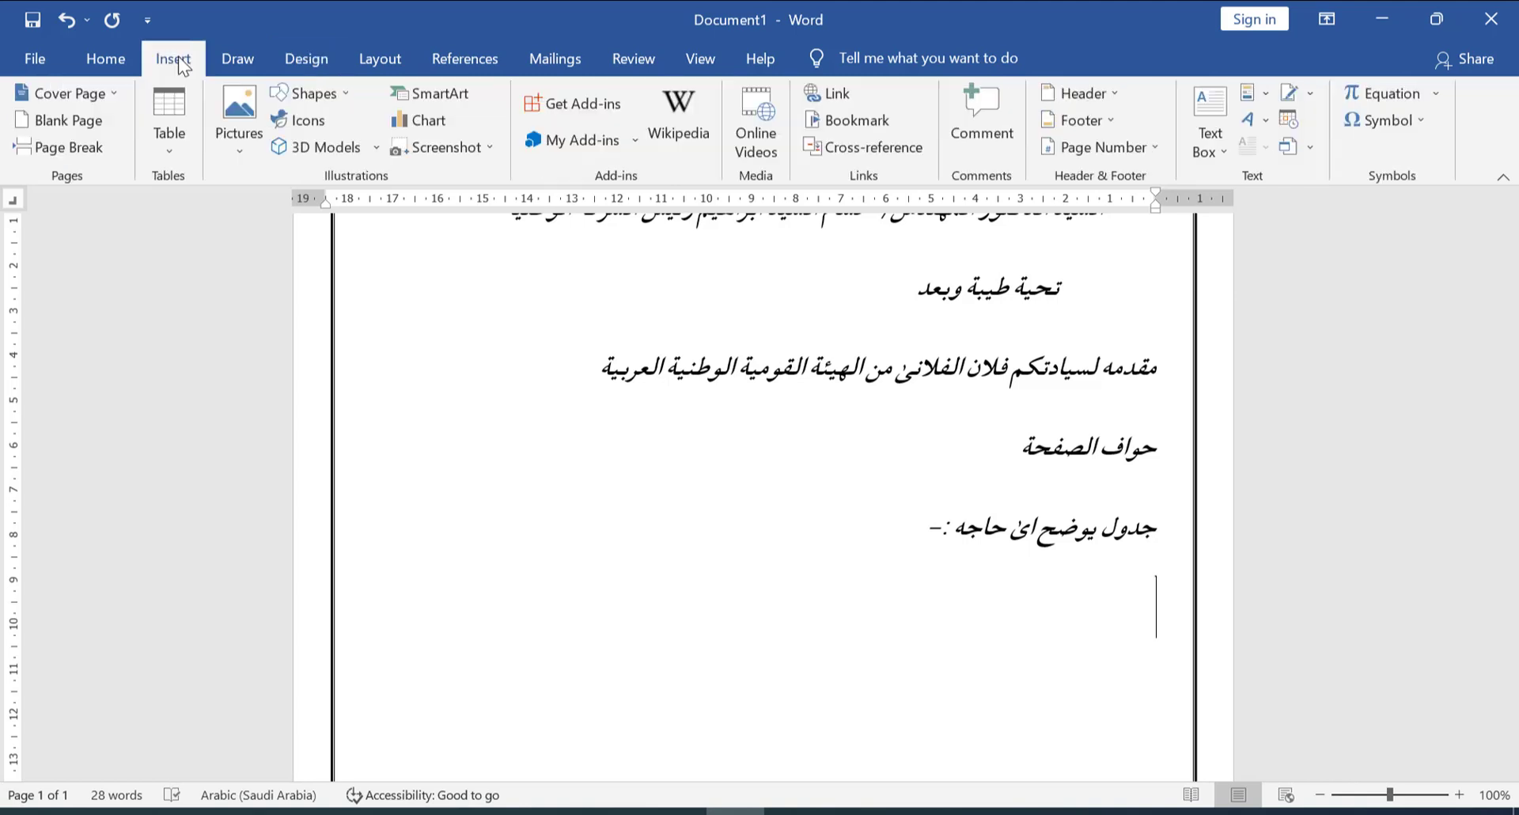
pyautogui.click(164, 155)
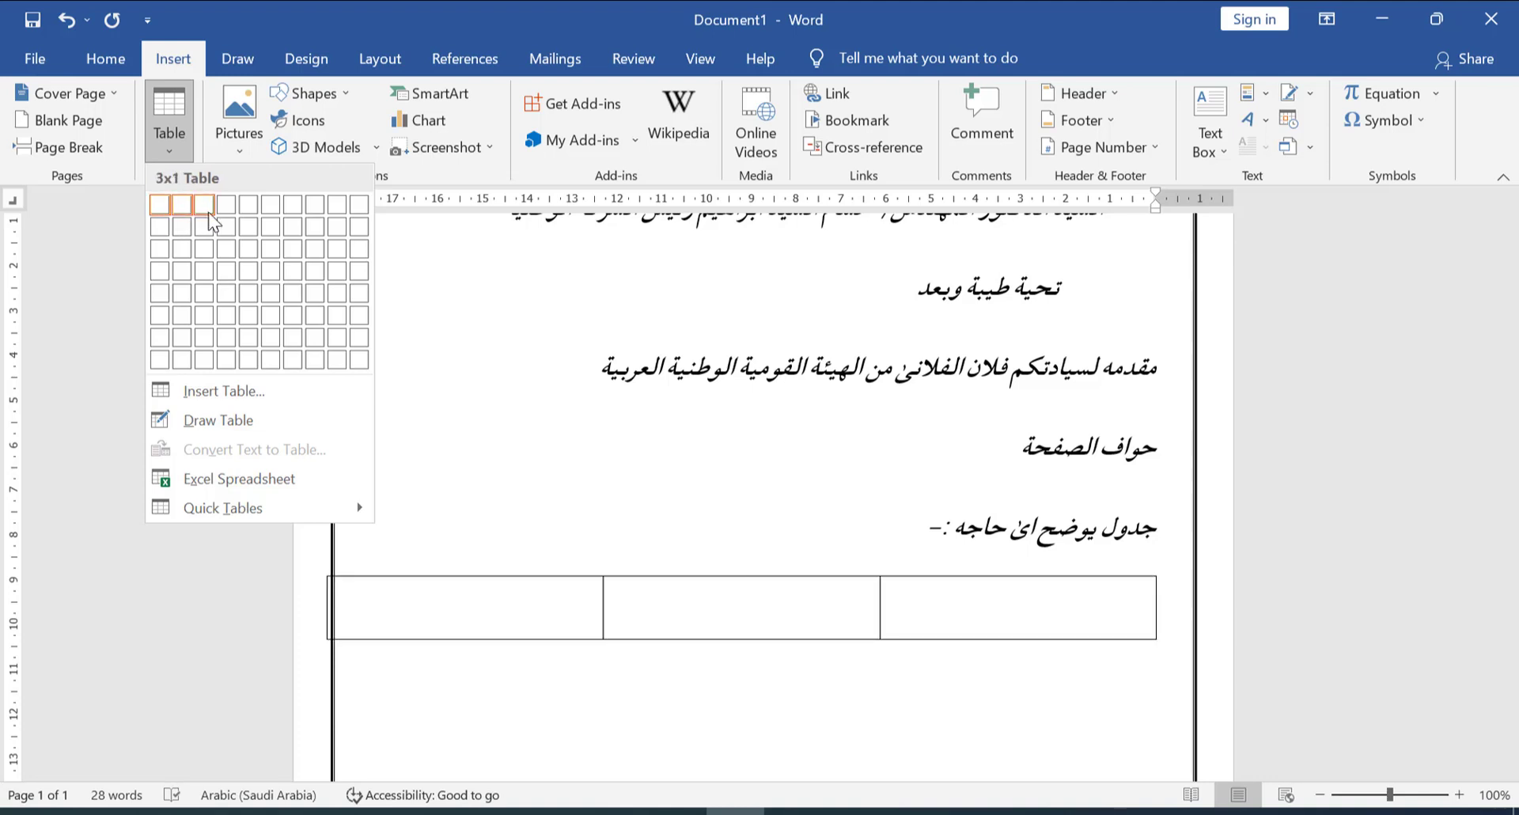
# Insert a 3×3 table and drag its left edge inside the page border.
pyautogui.click(204, 257)
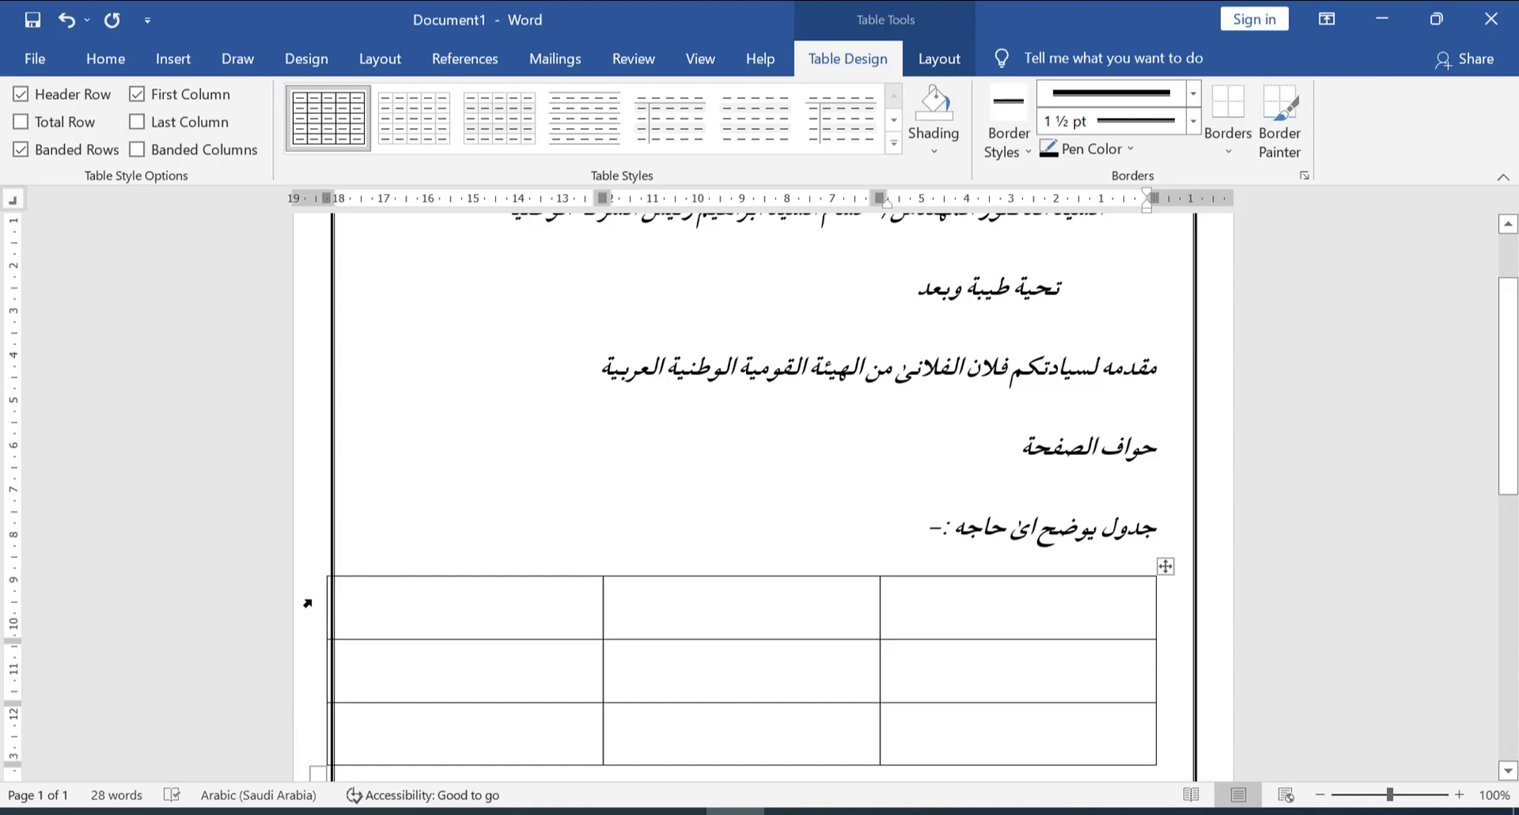
pyautogui.click(1165, 566)
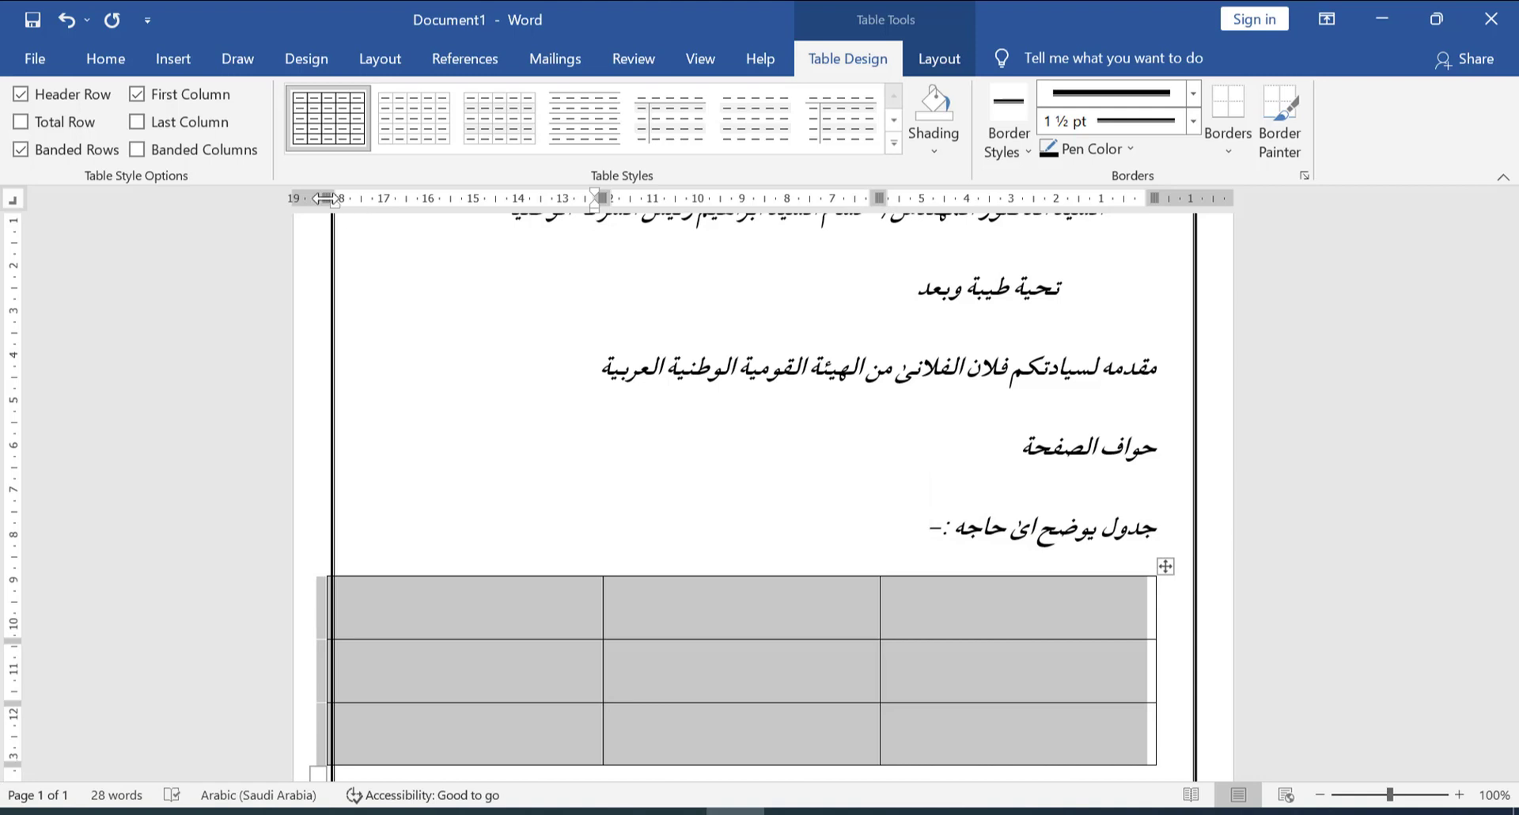
pyautogui.moveTo(336, 199); pyautogui.dragTo(364, 197)
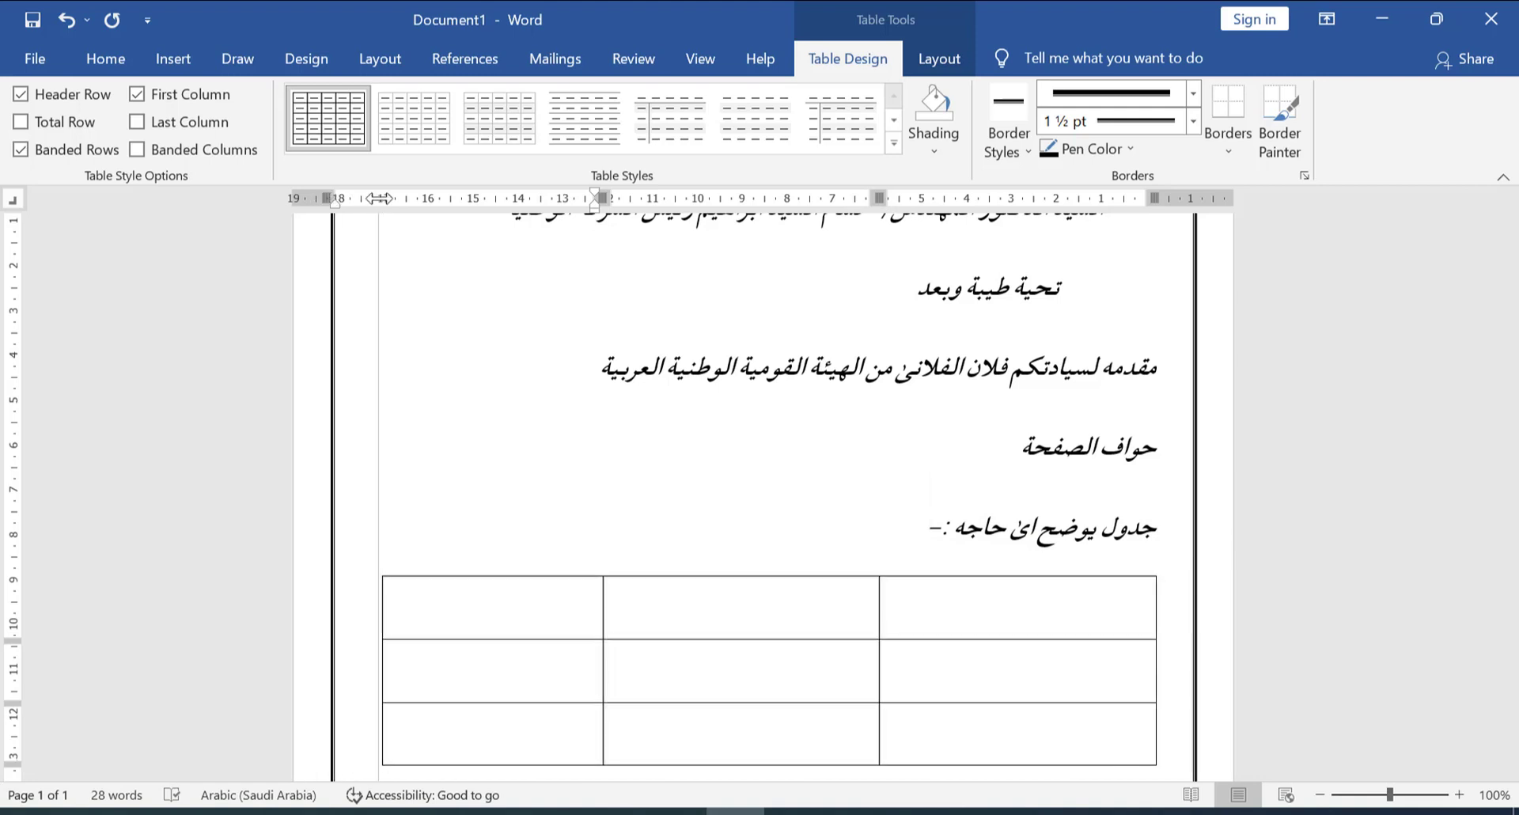
# Type the header labels م, الاسم and الوظيفة into the table's top row.
pyautogui.hotkey('ctrl', 'a')
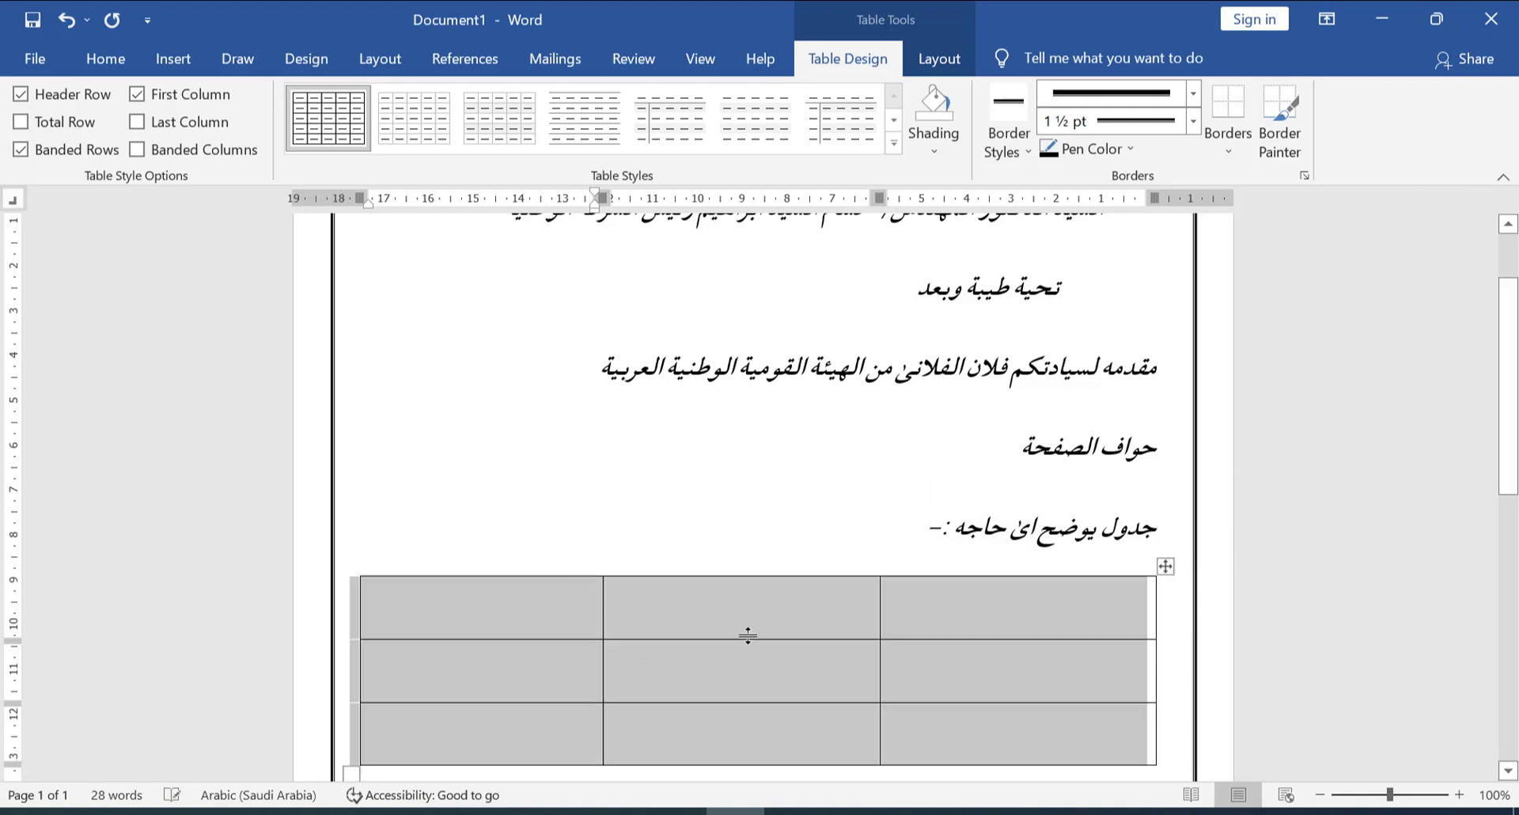
pyautogui.scroll(-2, 750, 582)
pyautogui.click(796, 512)
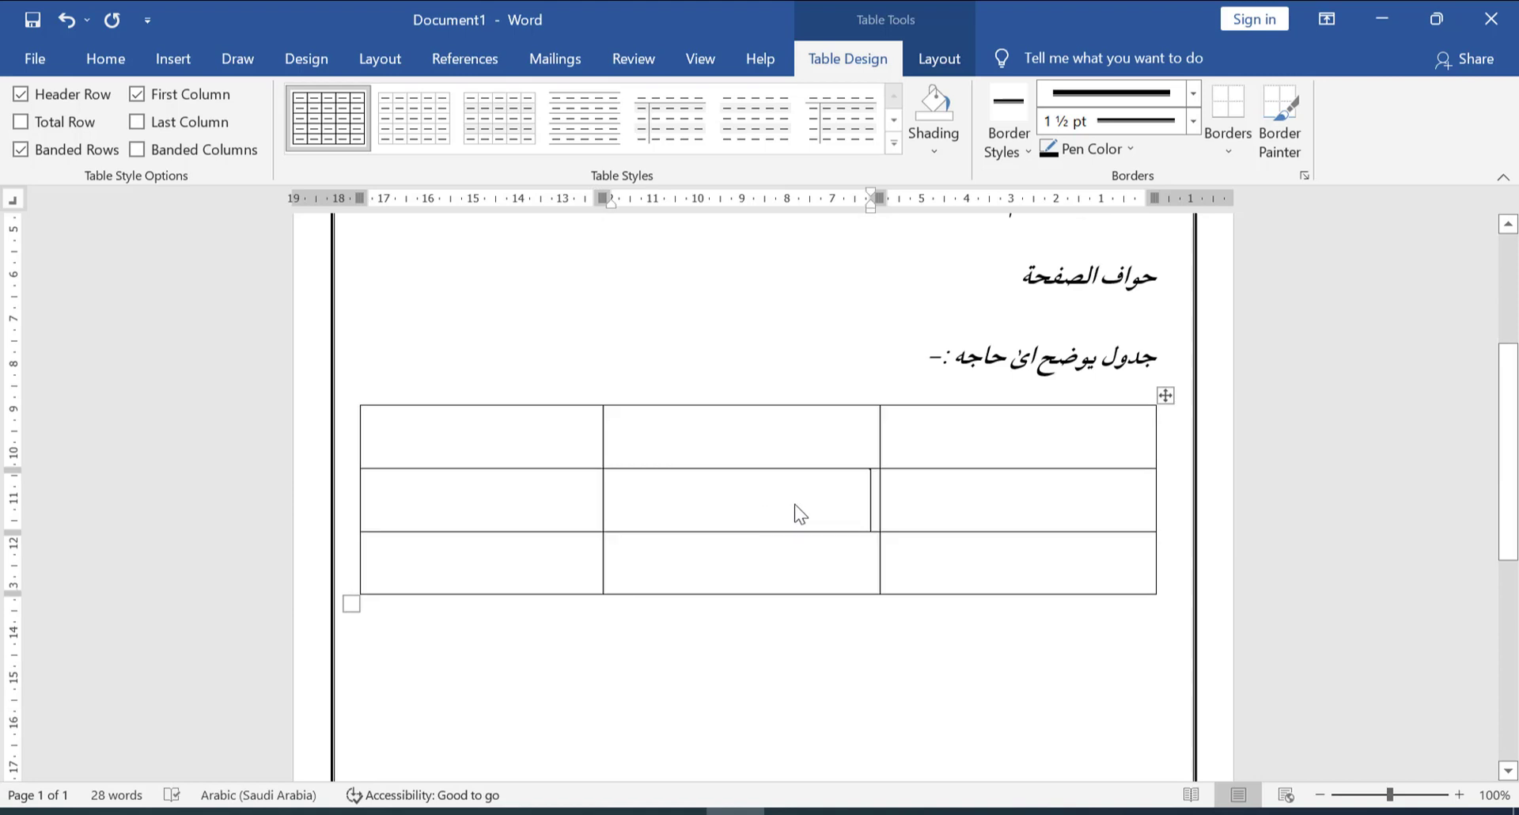
pyautogui.click(886, 427)
pyautogui.write('م')
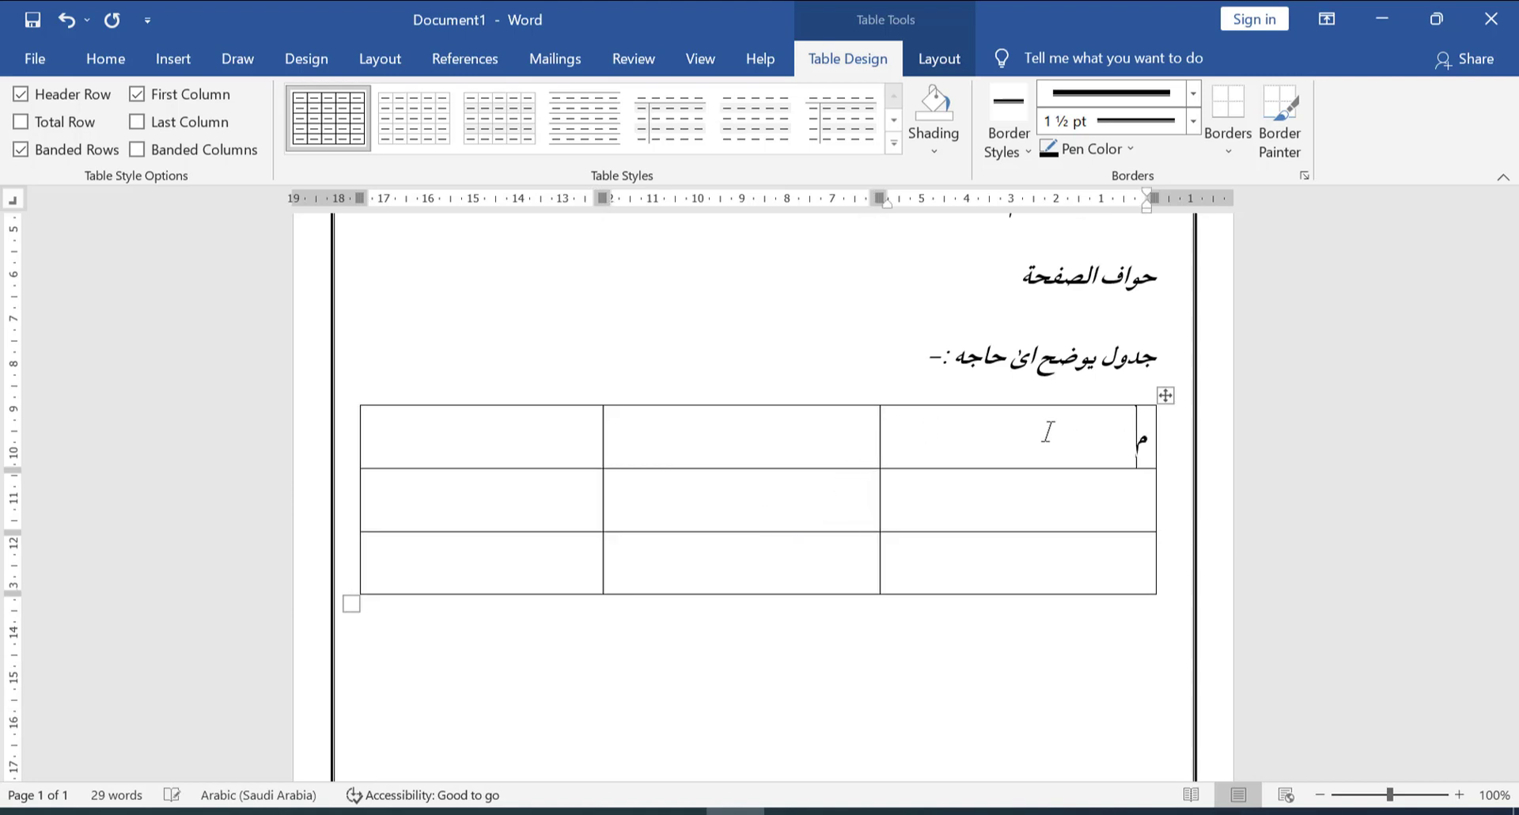
pyautogui.click(789, 424)
pyautogui.write('الاسم')
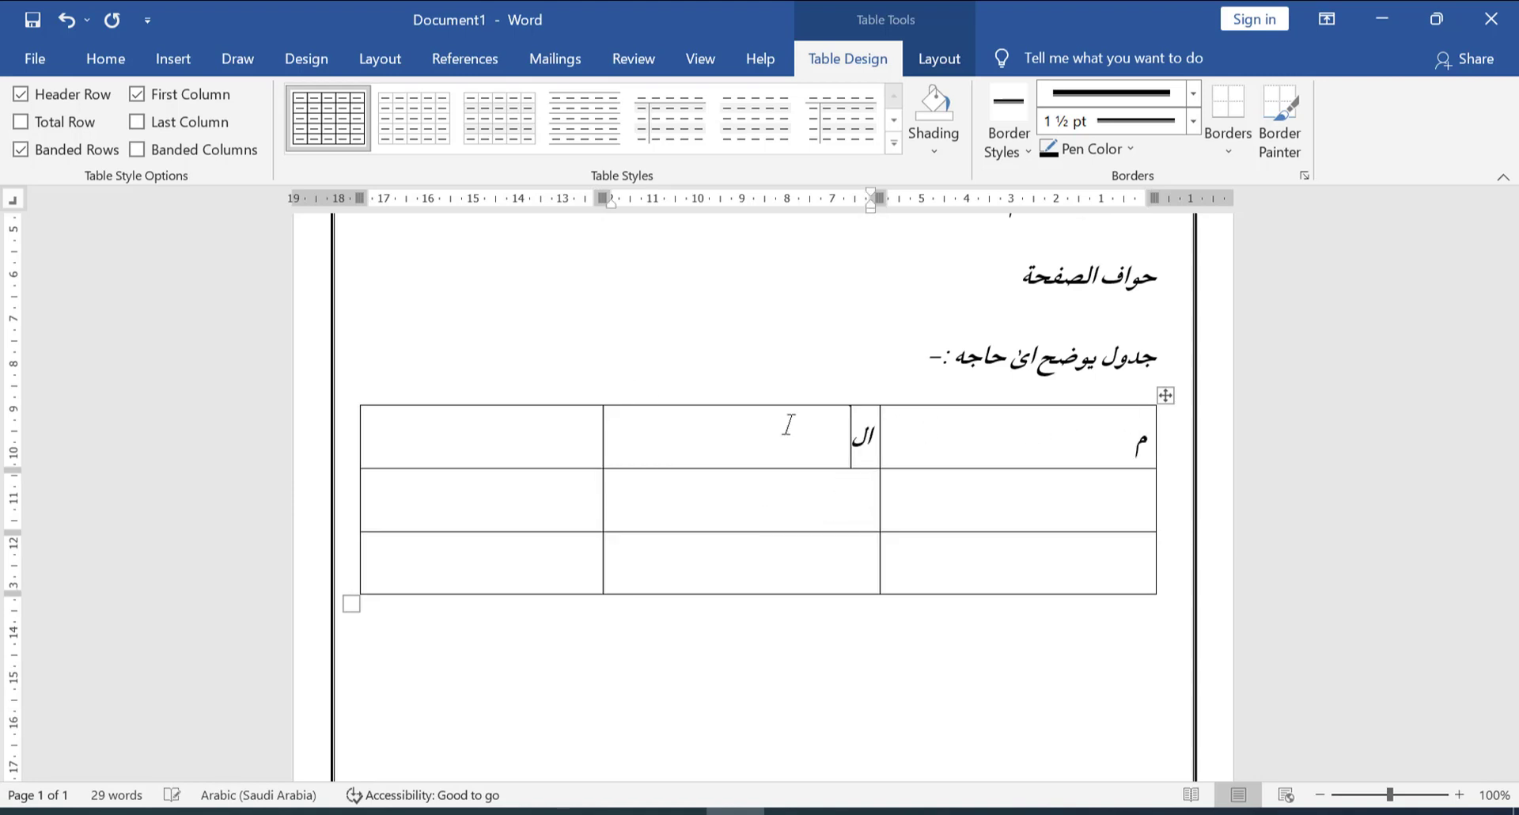
pyautogui.click(546, 439)
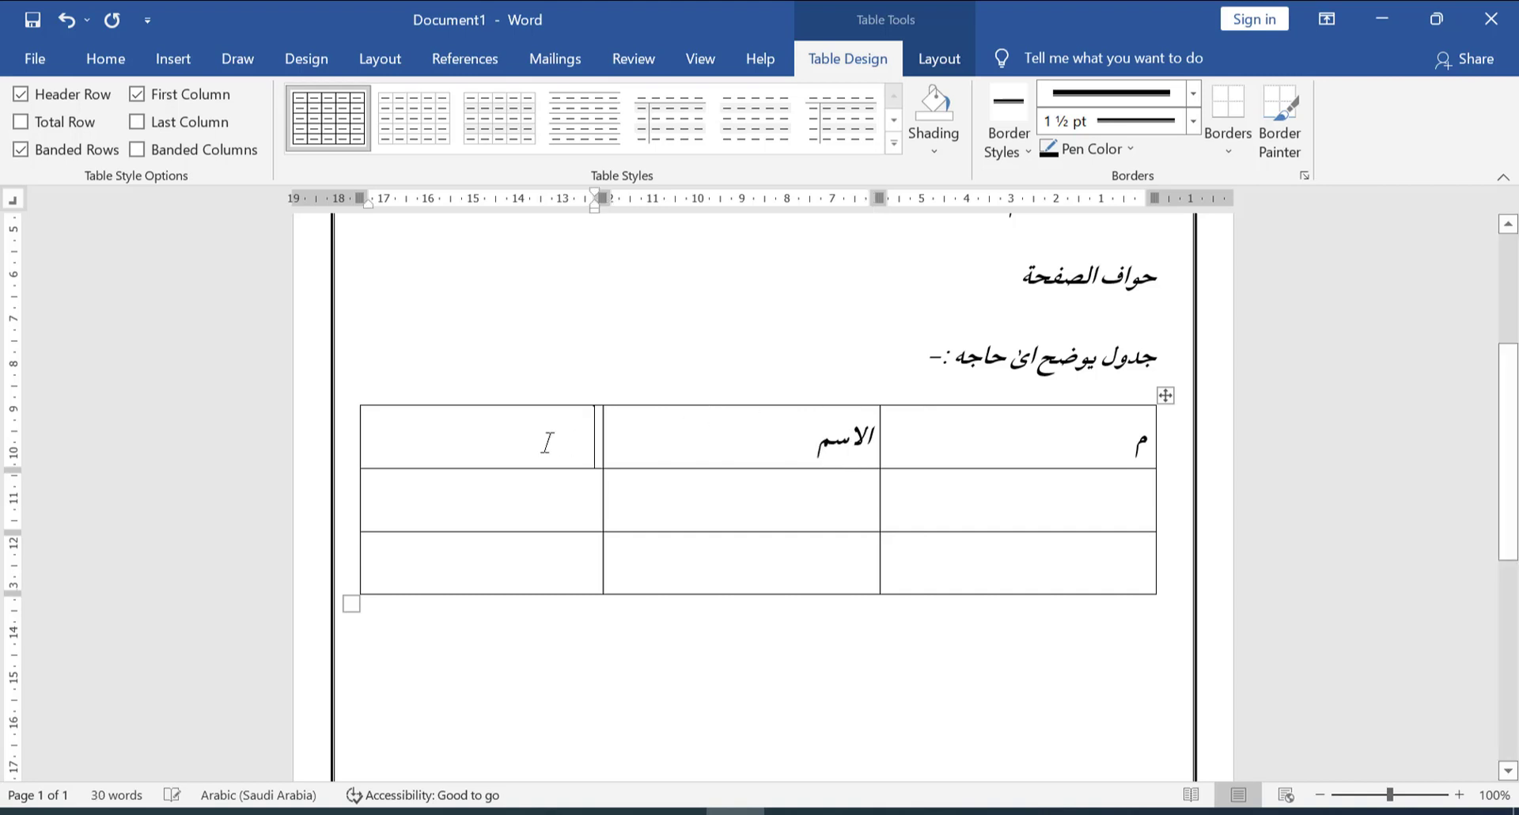
pyautogui.write('الوظيفة')
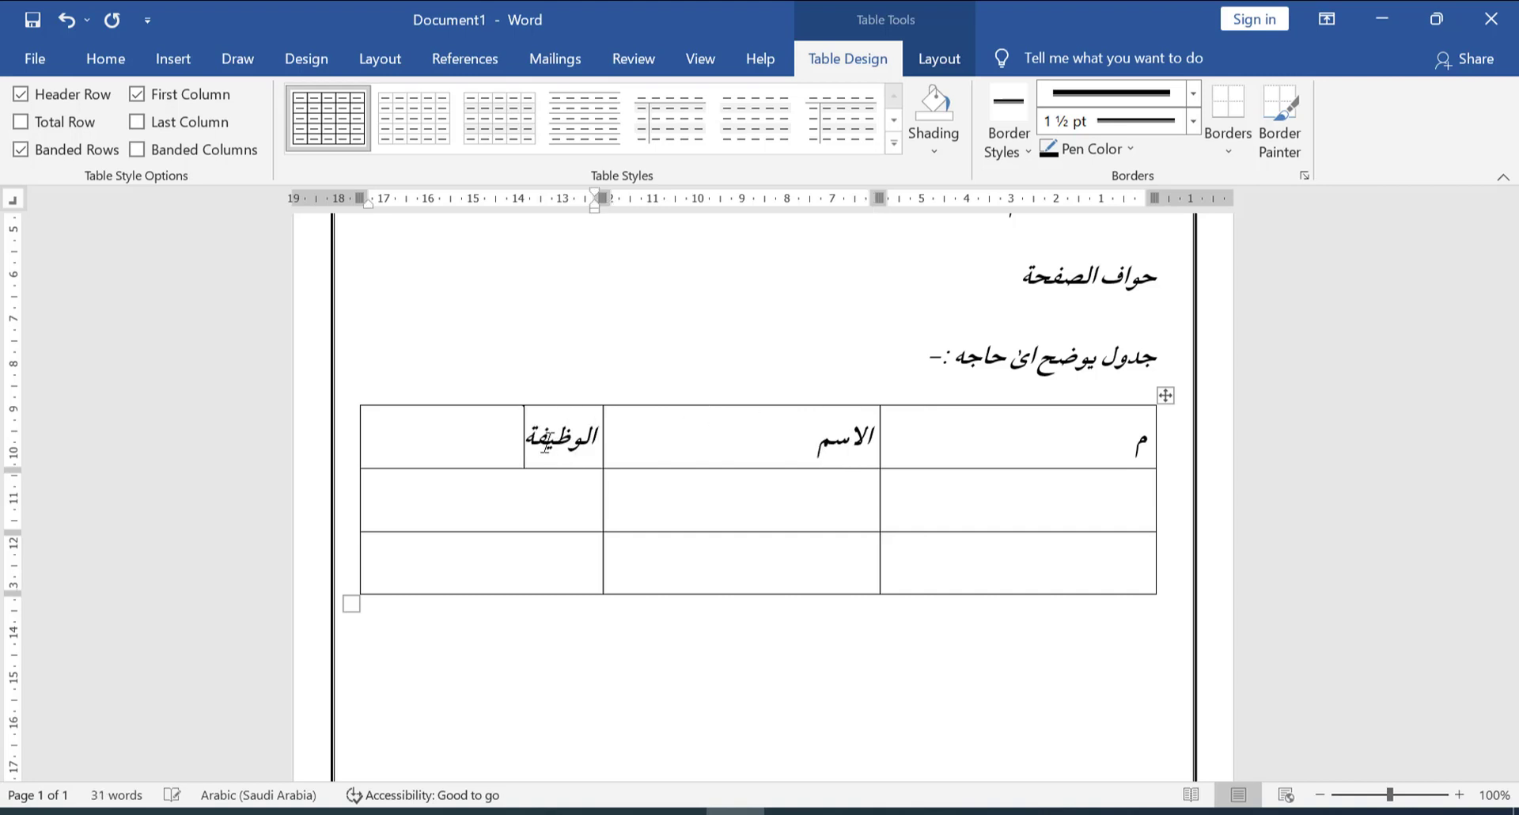
# Number the two data rows 1 and 2 in the م column.
pyautogui.click(1124, 505)
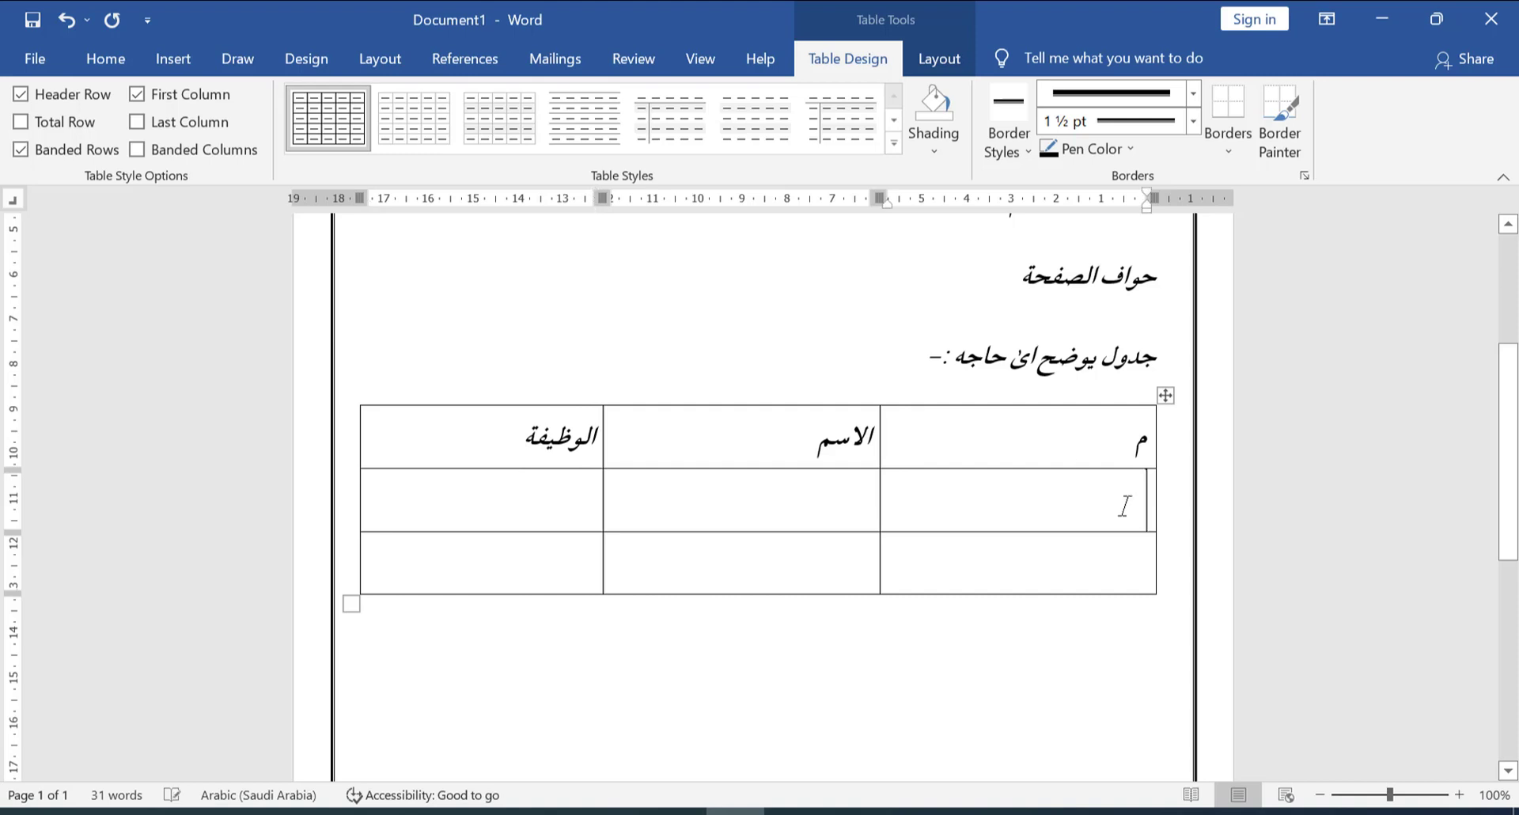
pyautogui.write('1')
pyautogui.press('Down')
pyautogui.write('2')
# Narrow the م column, widen الوظيفة at الاسم's expense, and select the header row.
pyautogui.moveTo(879, 450); pyautogui.dragTo(1087, 459)
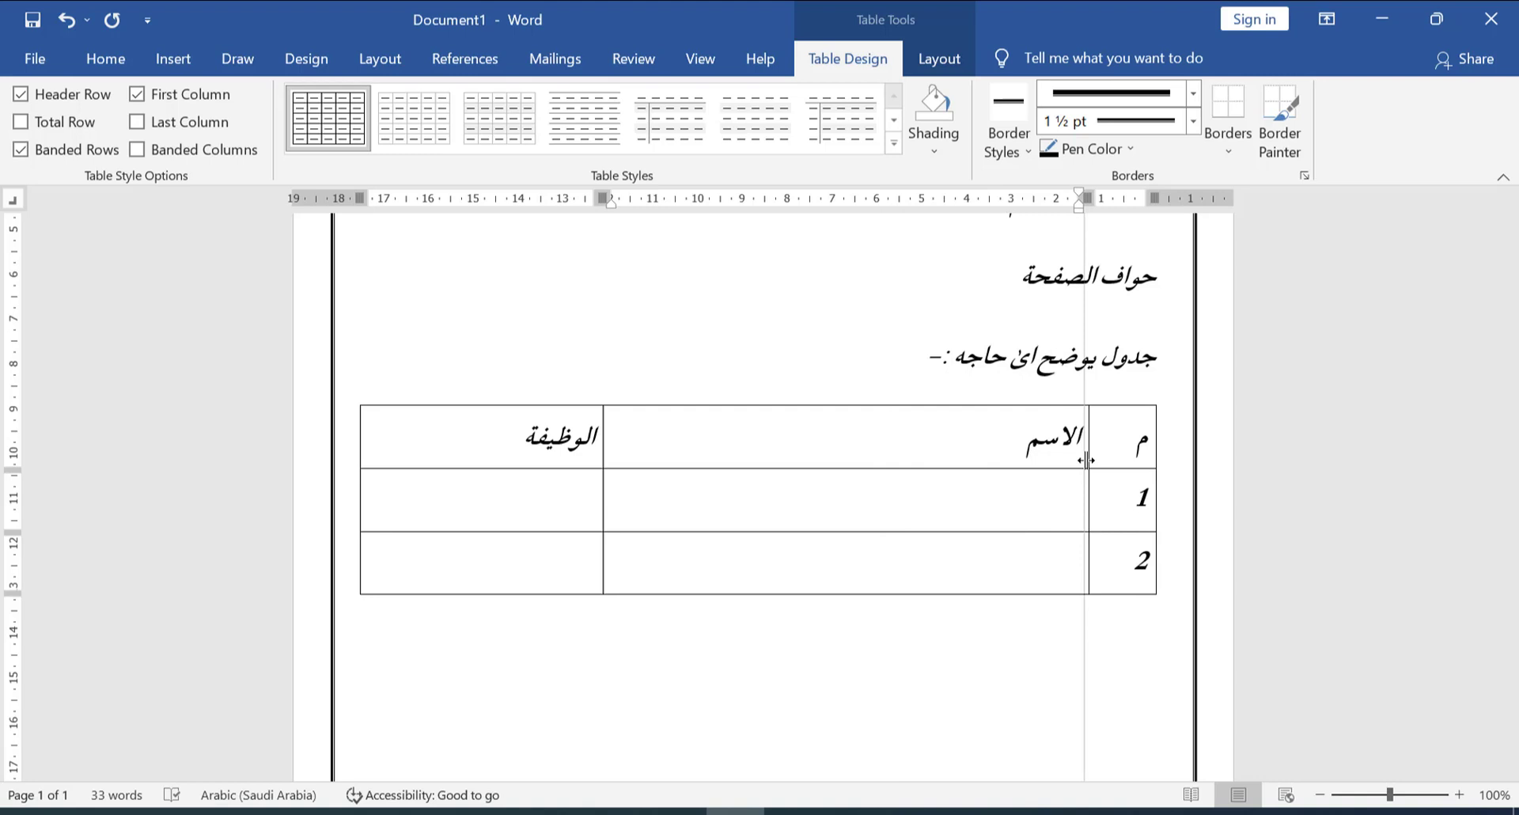
pyautogui.moveTo(604, 452); pyautogui.dragTo(787, 451)
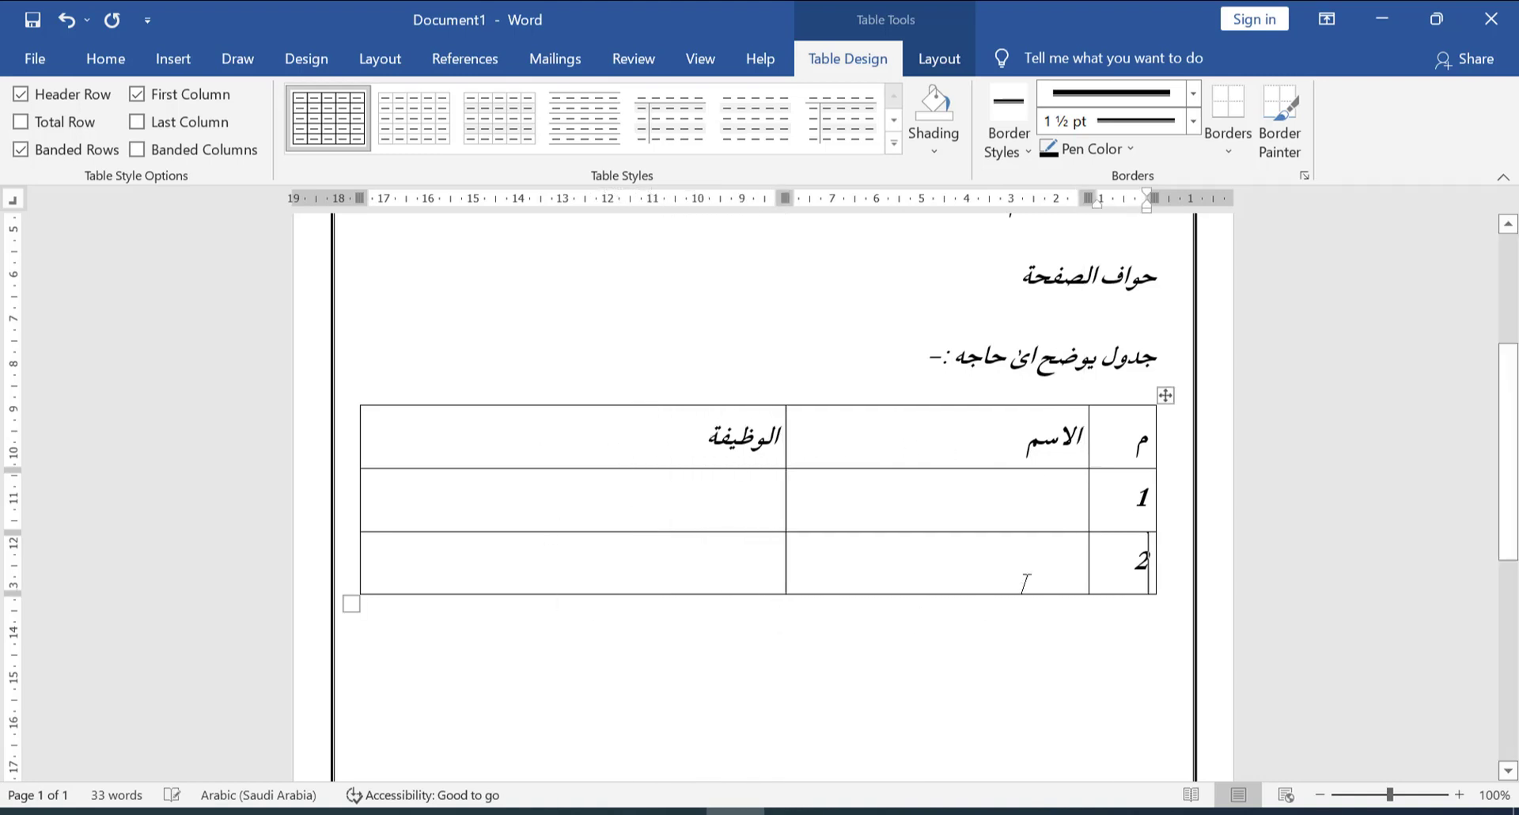
pyautogui.click(1092, 437)
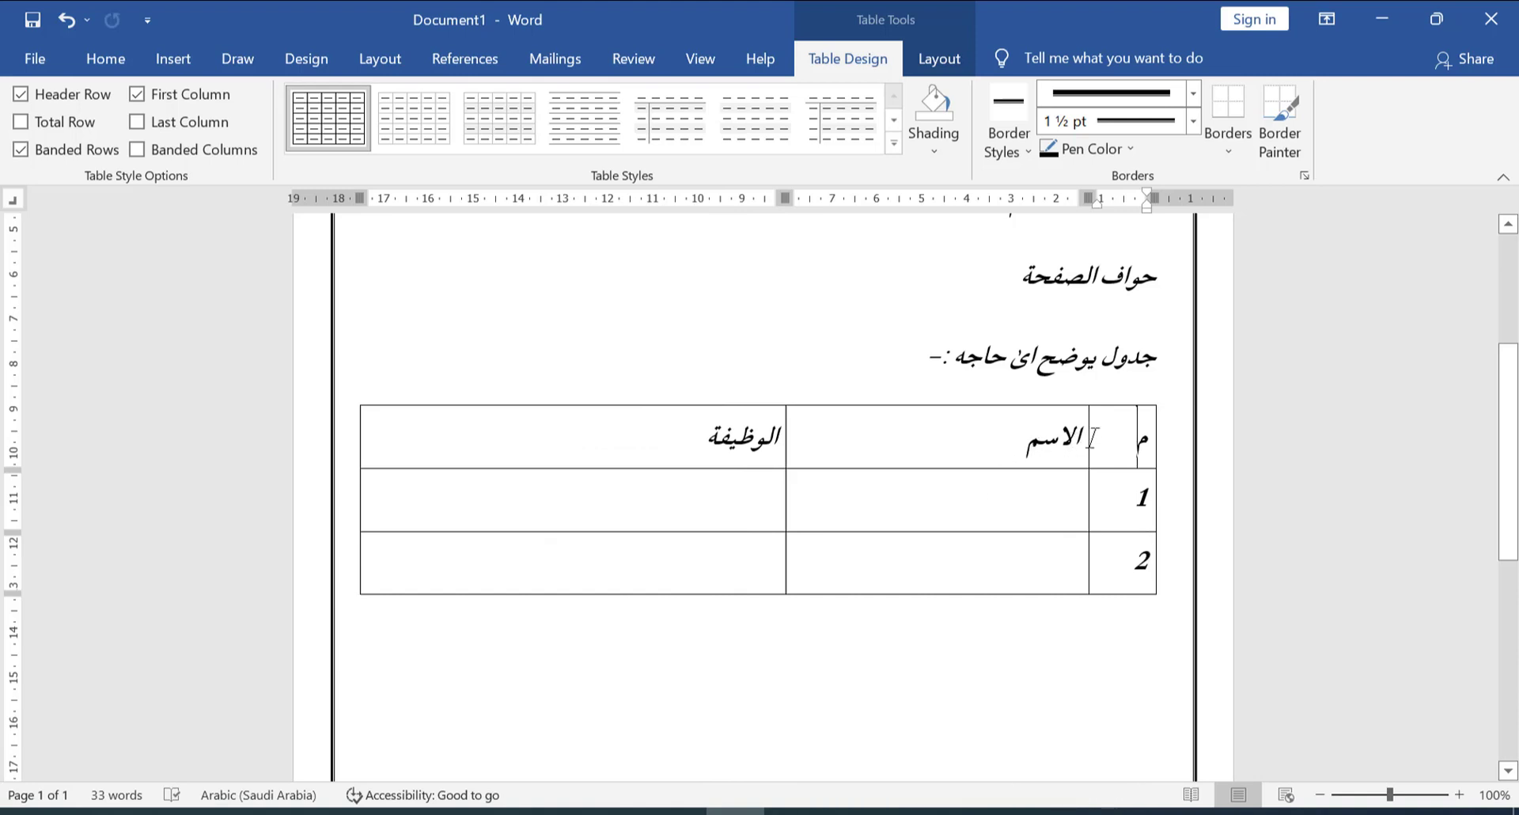
pyautogui.moveTo(1092, 437); pyautogui.dragTo(760, 437)
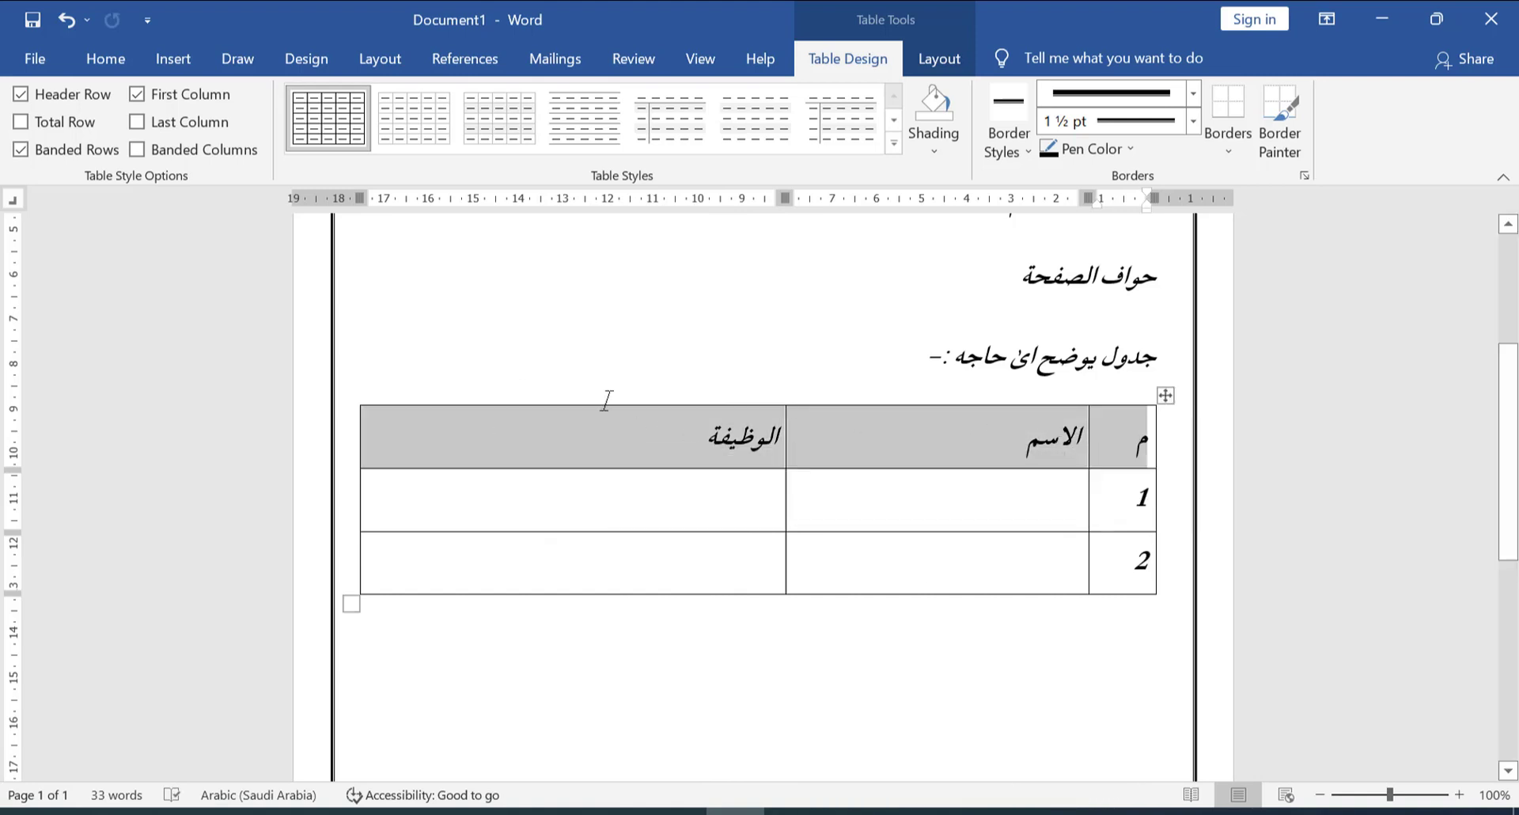
# Centre the header labels and the row numbers 1 and 2 with Table Layout alignment.
pyautogui.click(942, 60)
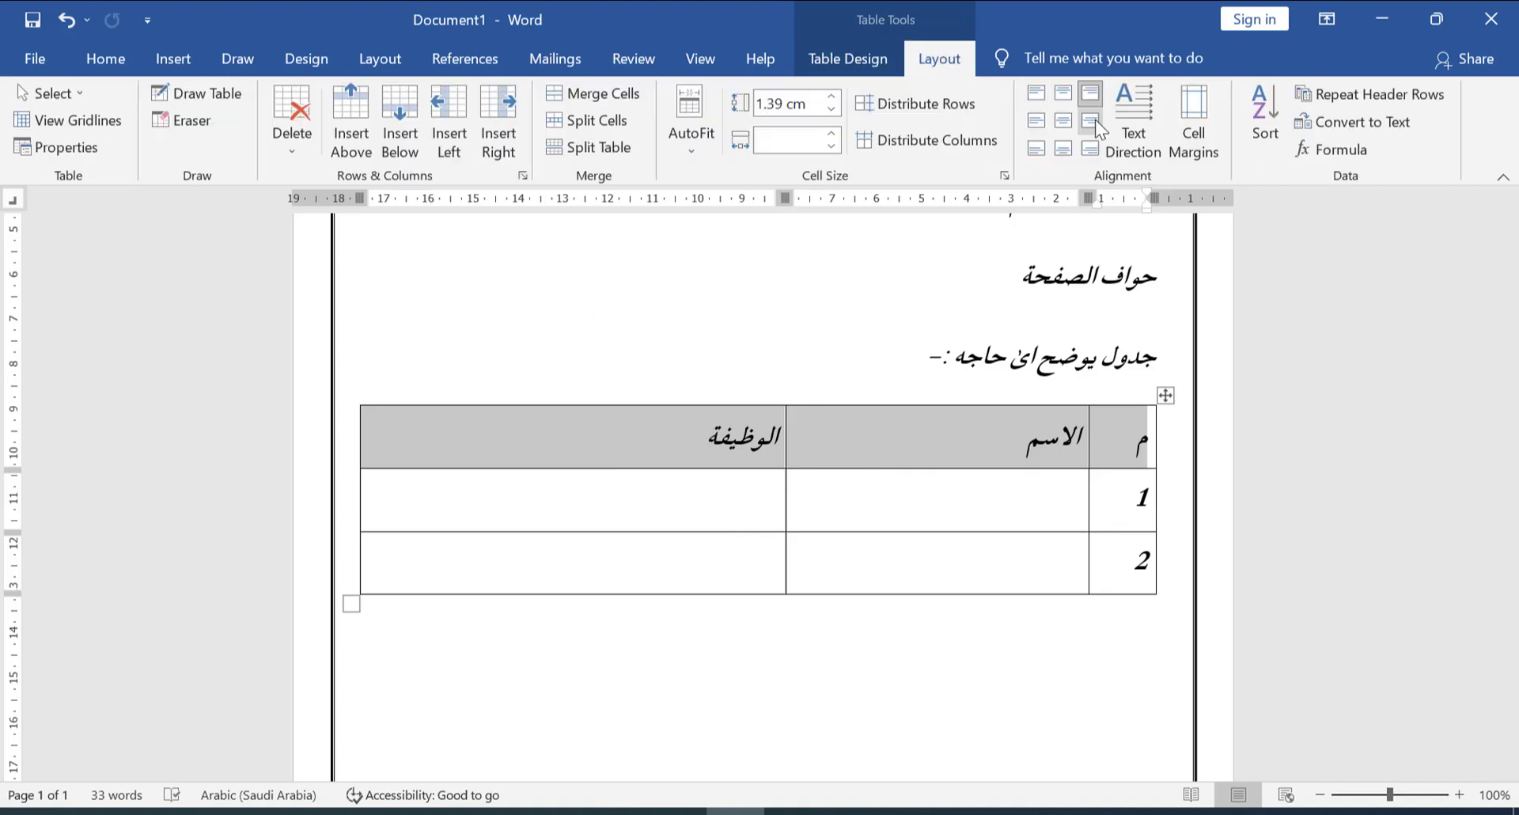
pyautogui.click(1063, 120)
pyautogui.click(1036, 94)
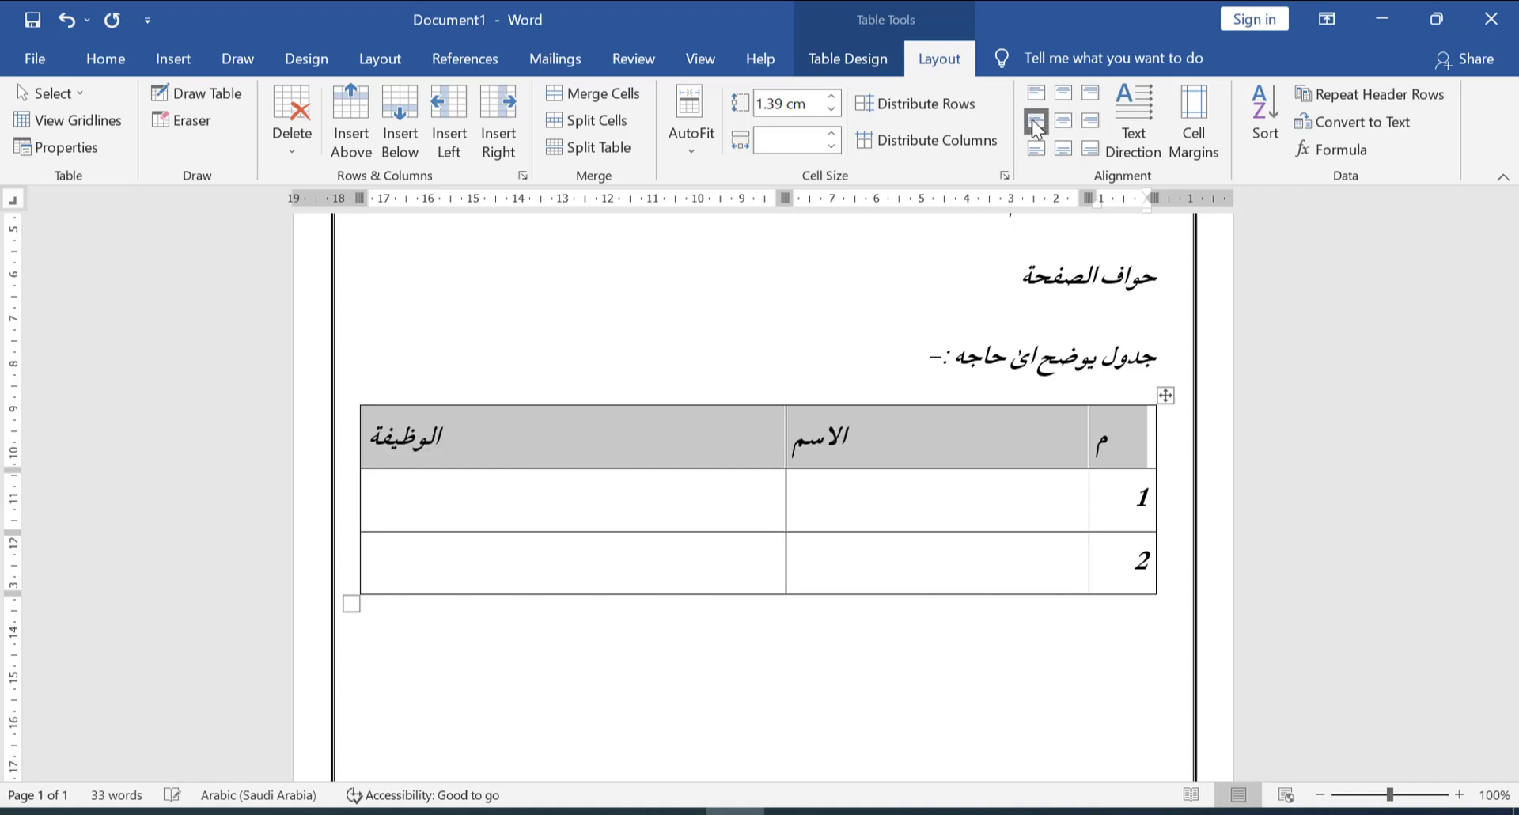
pyautogui.click(1062, 95)
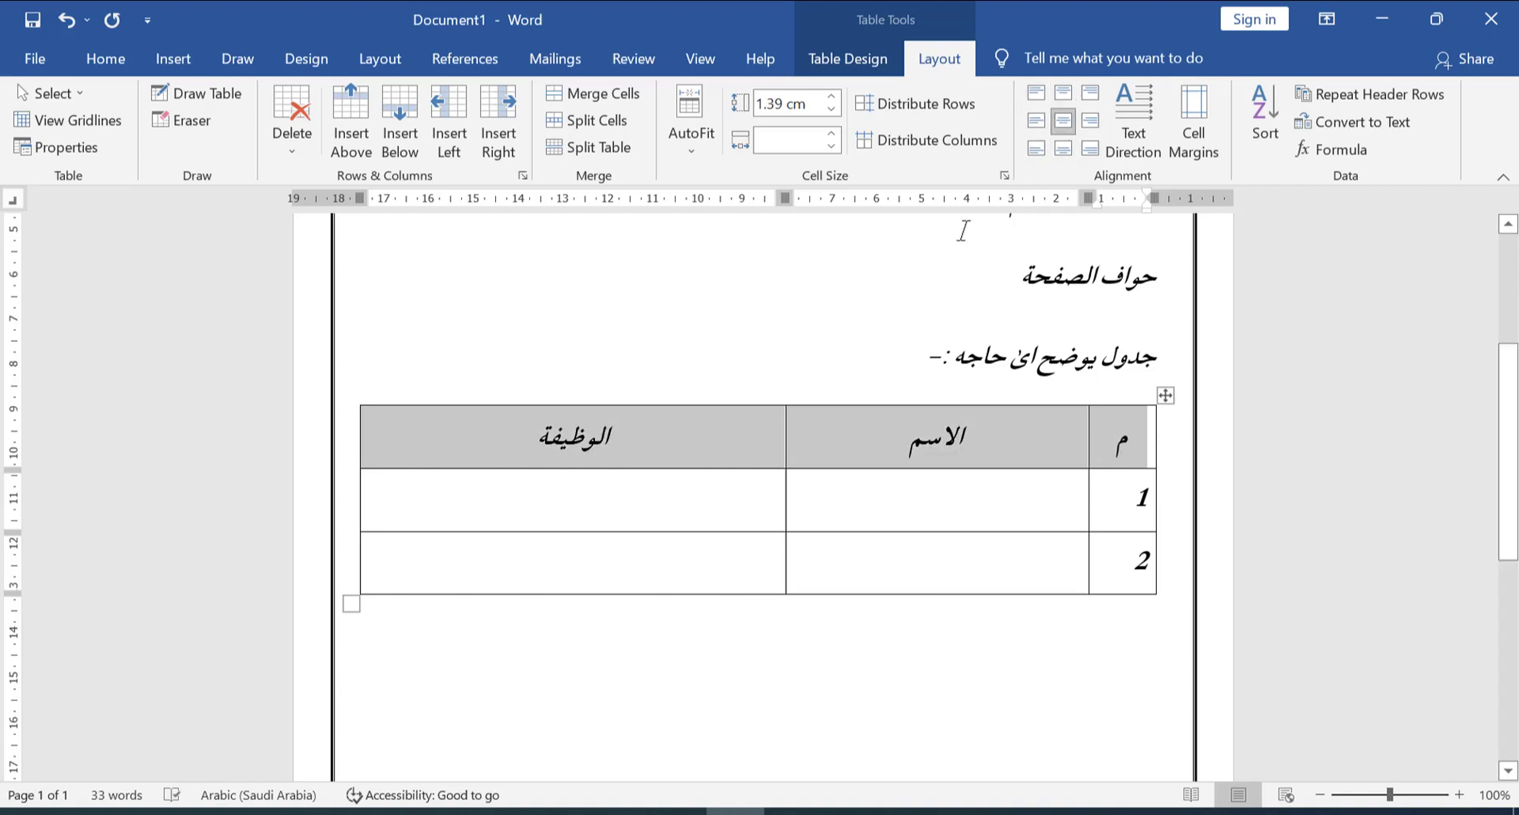
pyautogui.moveTo(1112, 504); pyautogui.dragTo(1106, 556)
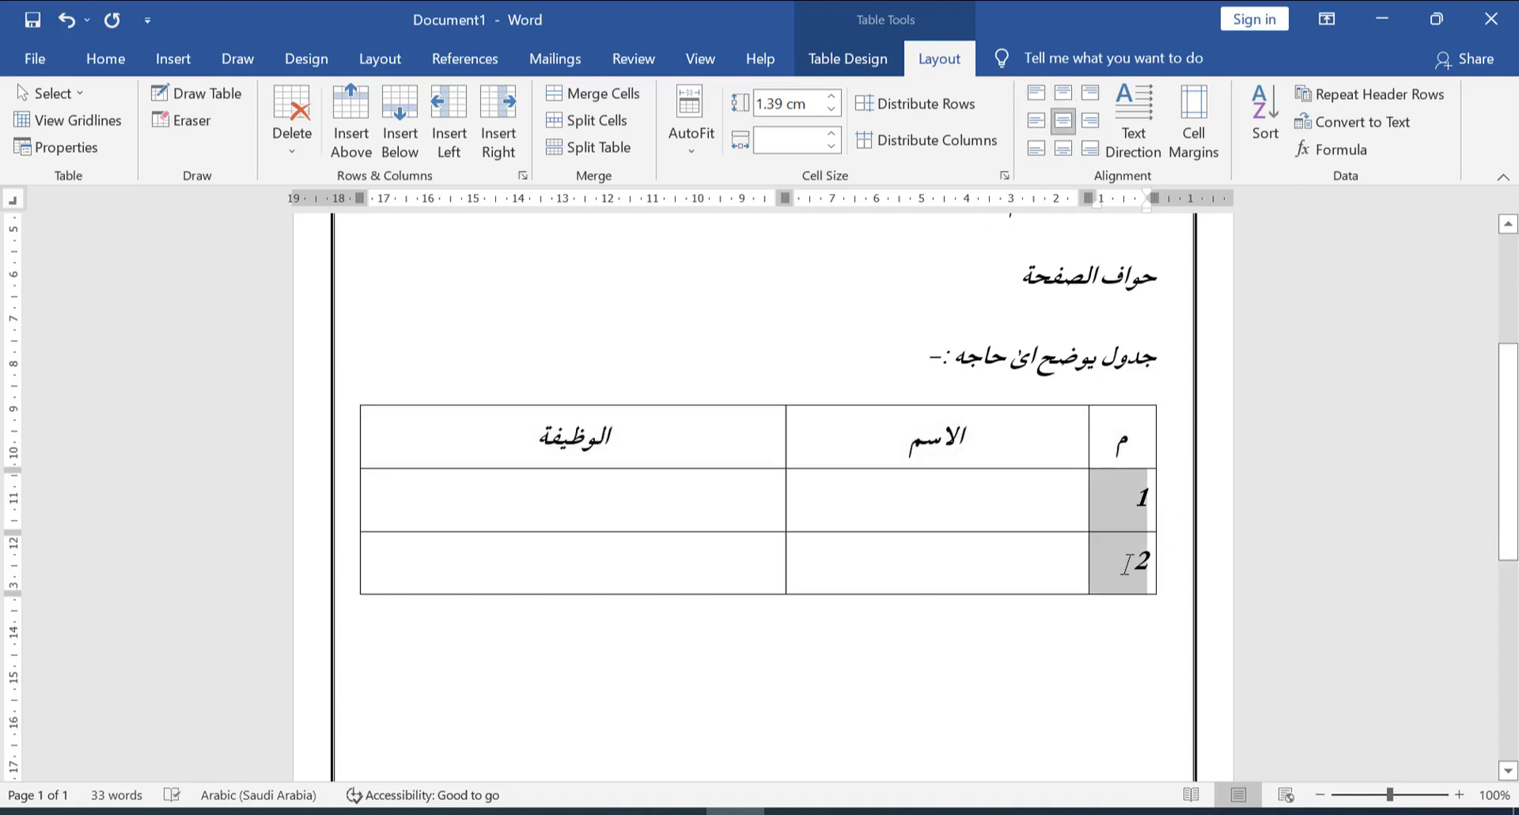
pyautogui.click(1062, 122)
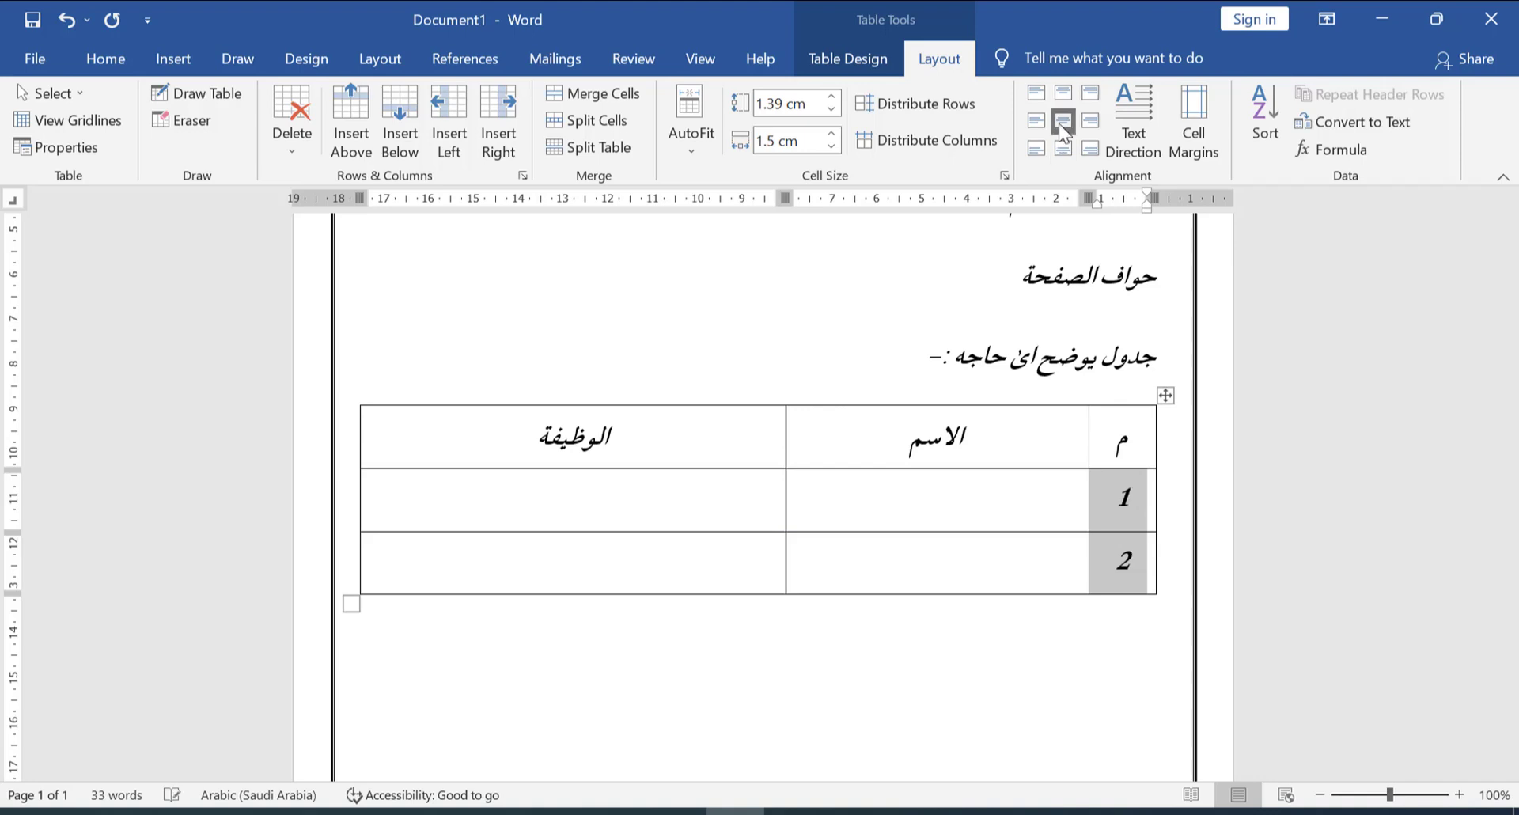
# Fill the first data row with a person's full name and the job طيار.
pyautogui.click(949, 506)
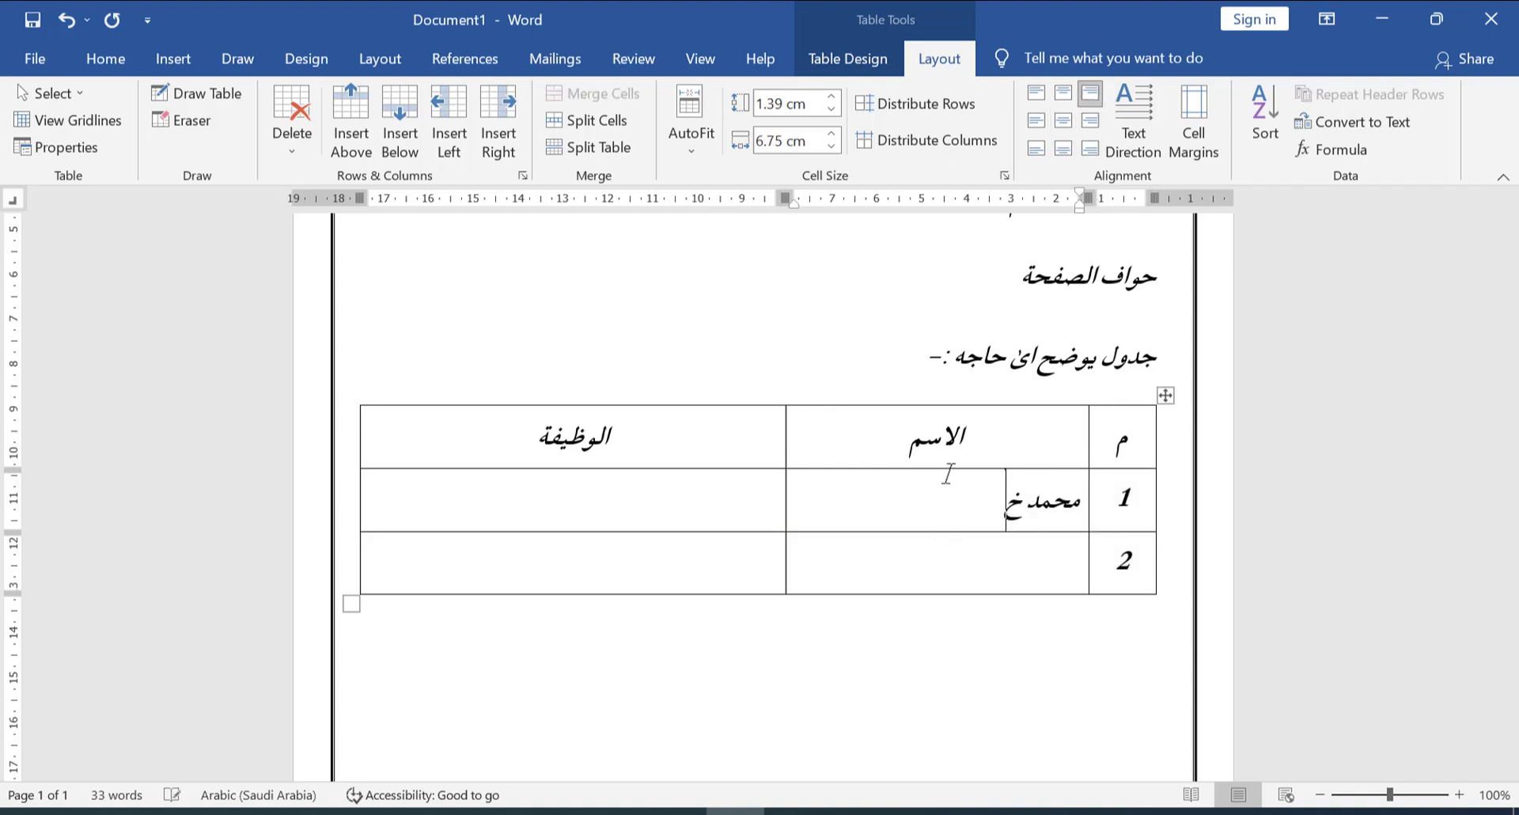
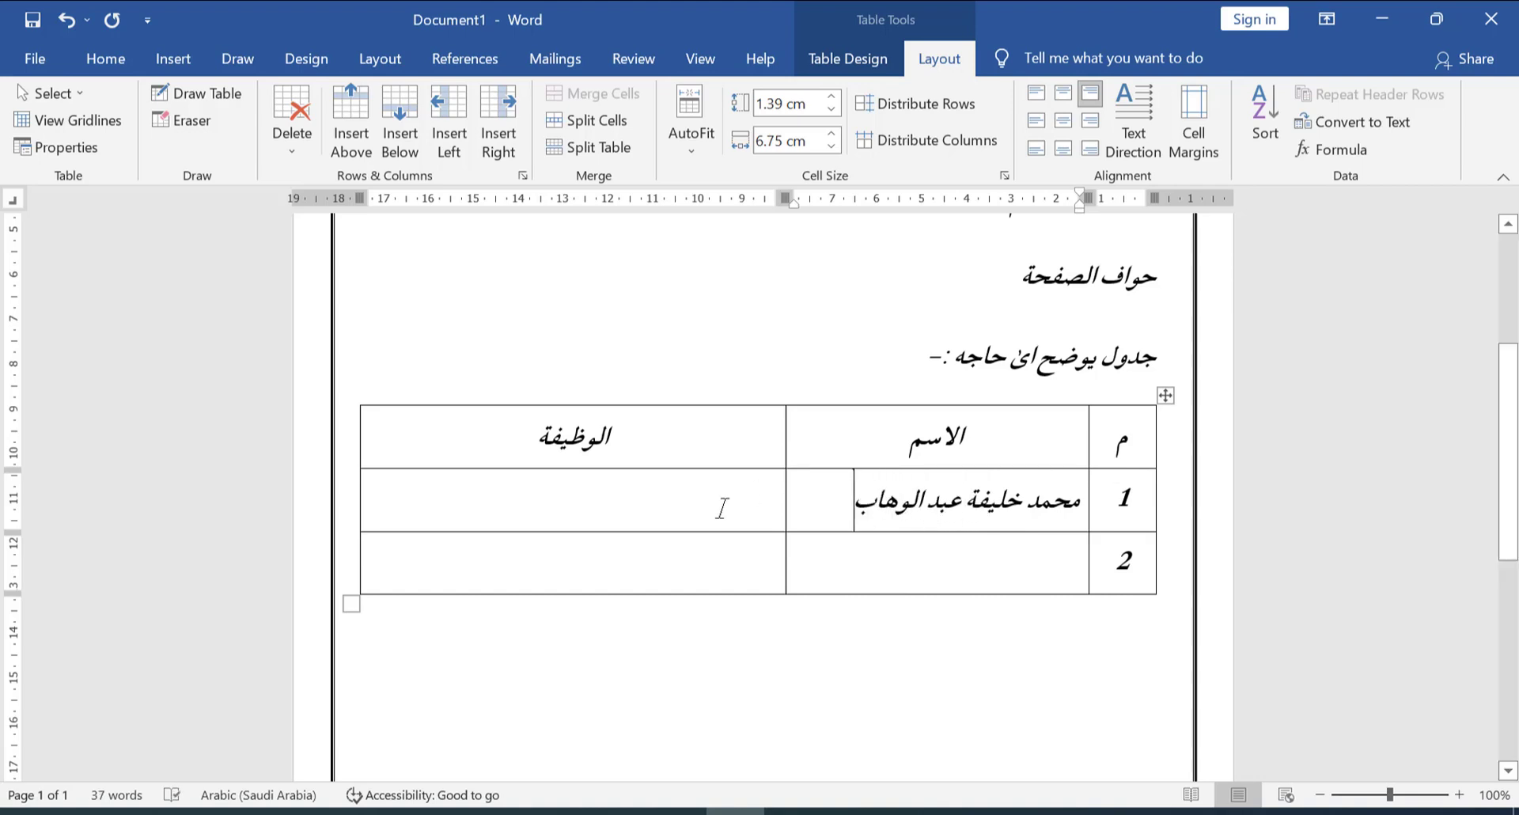
pyautogui.click(721, 508)
pyautogui.write('طيار')
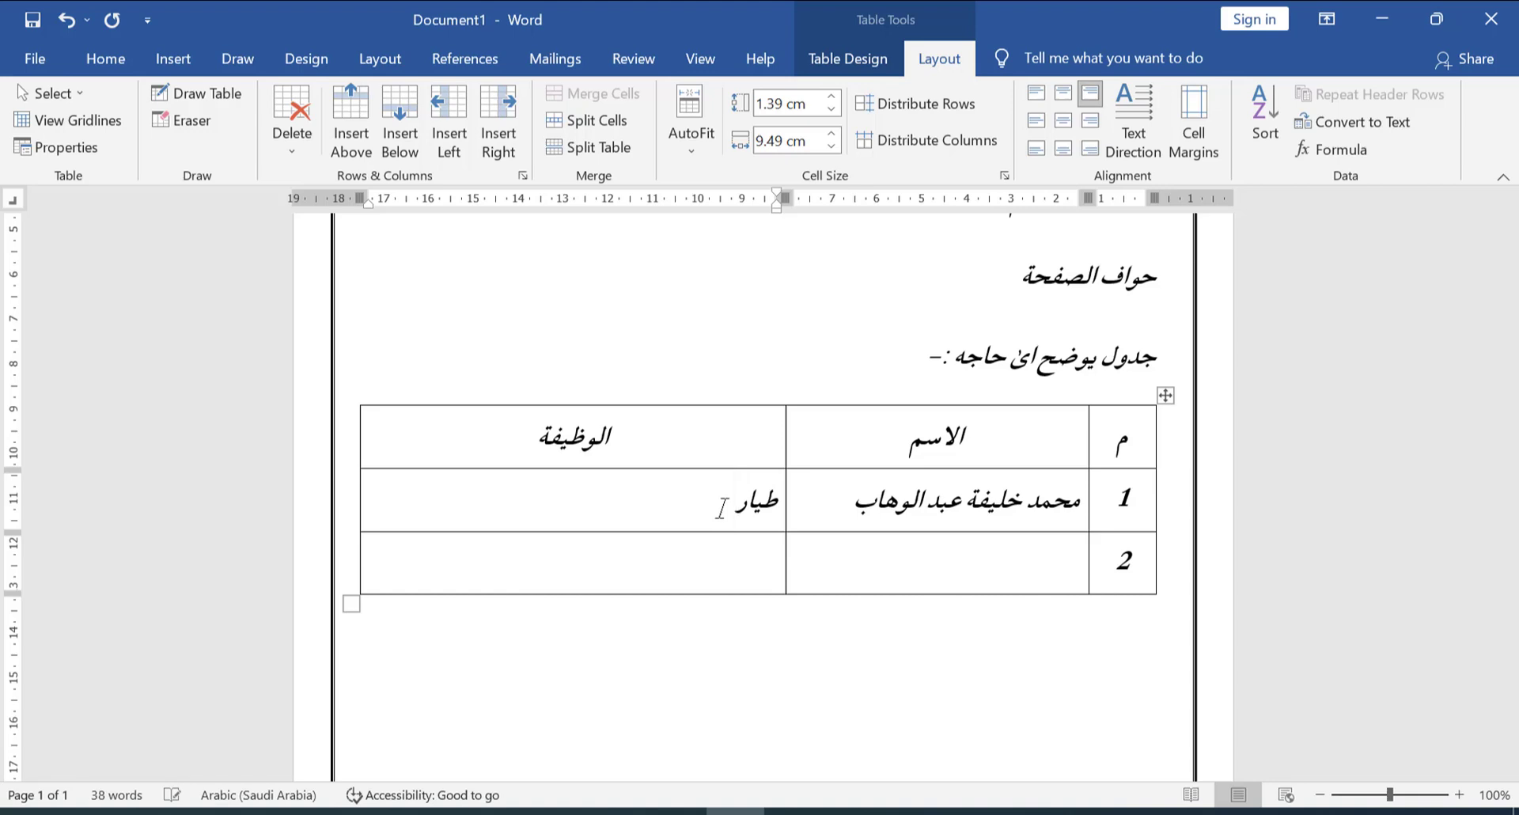
# Fill the second data row with another person's full name and the job مهندس.
pyautogui.click(965, 568)
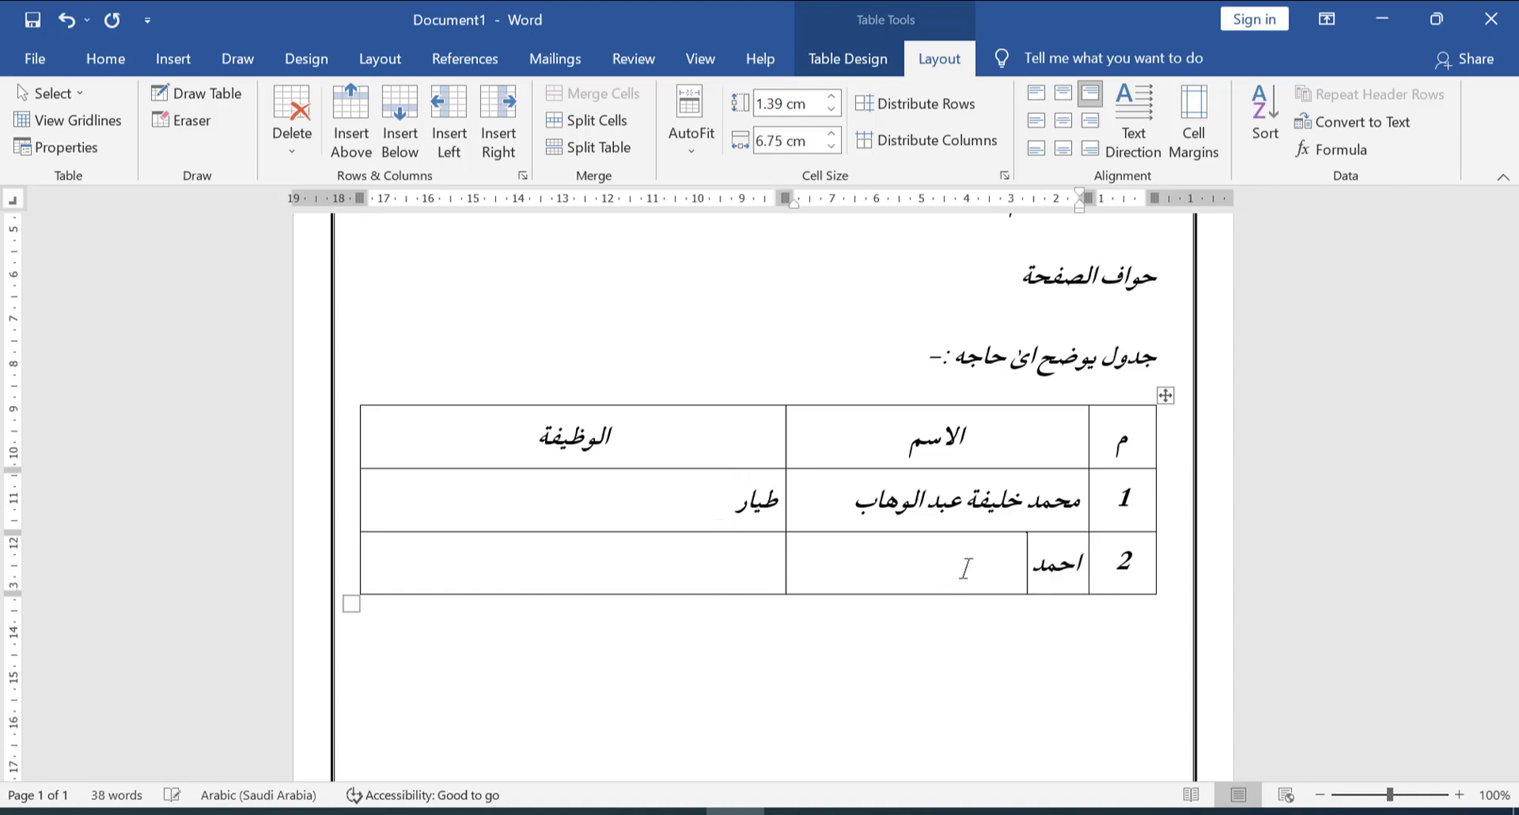
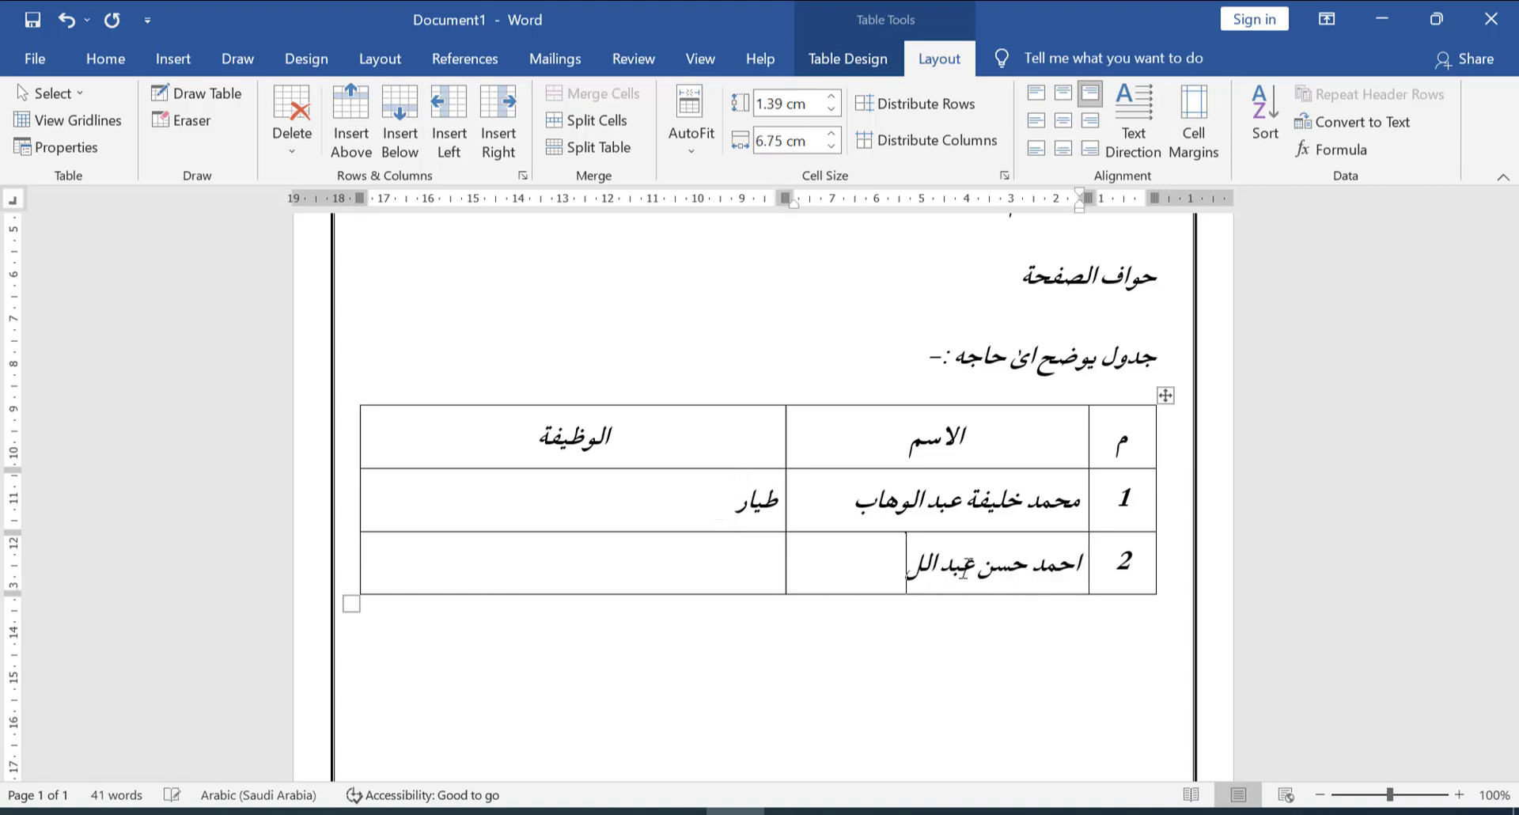
pyautogui.click(719, 563)
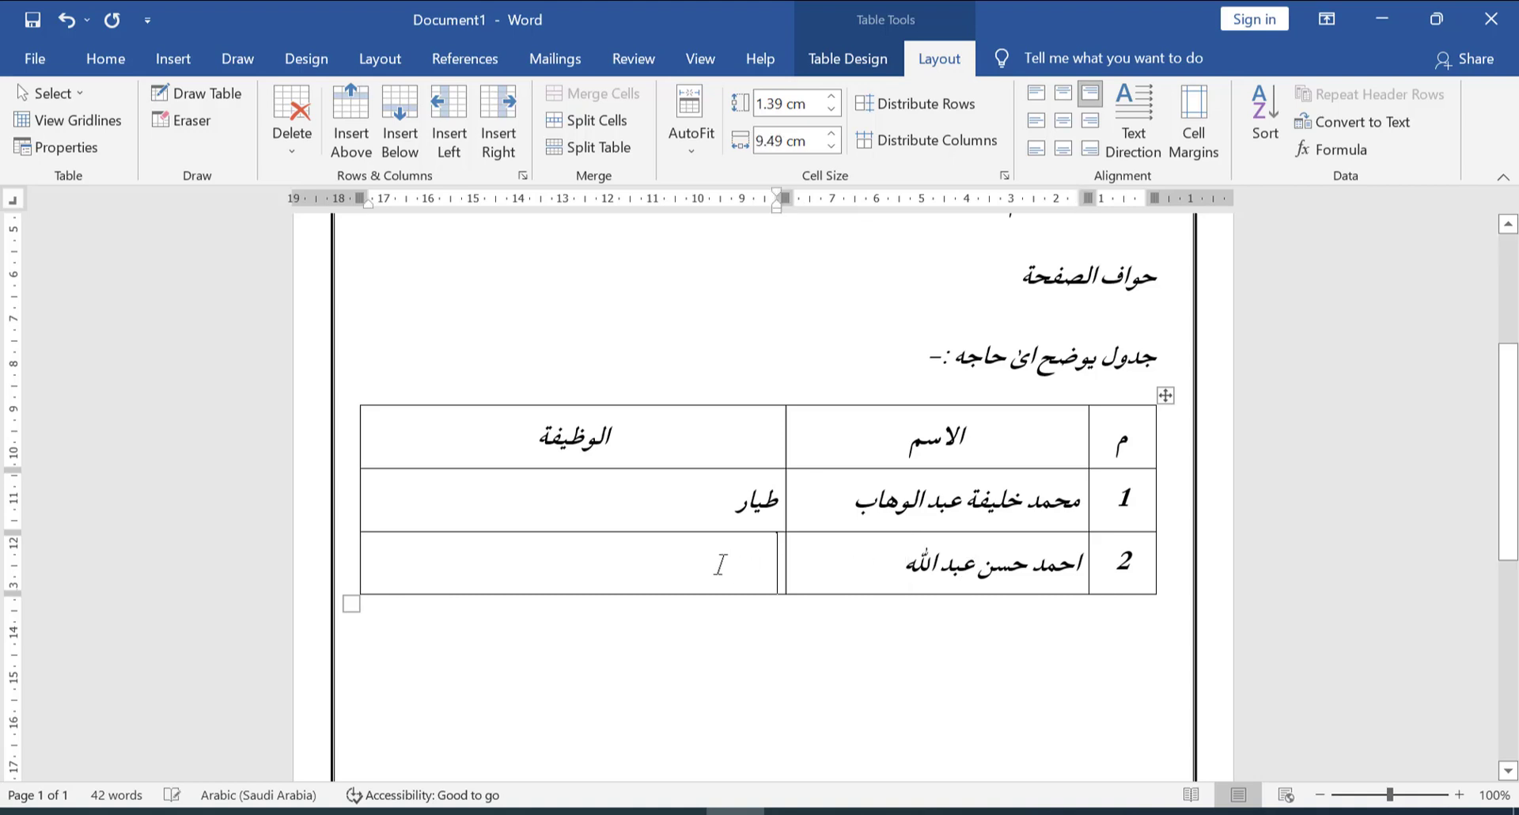
pyautogui.write('مهندس')
# Apply Align Center to the الوظيفة and الاسم cells of both data rows.
pyautogui.moveTo(736, 506); pyautogui.dragTo(698, 554)
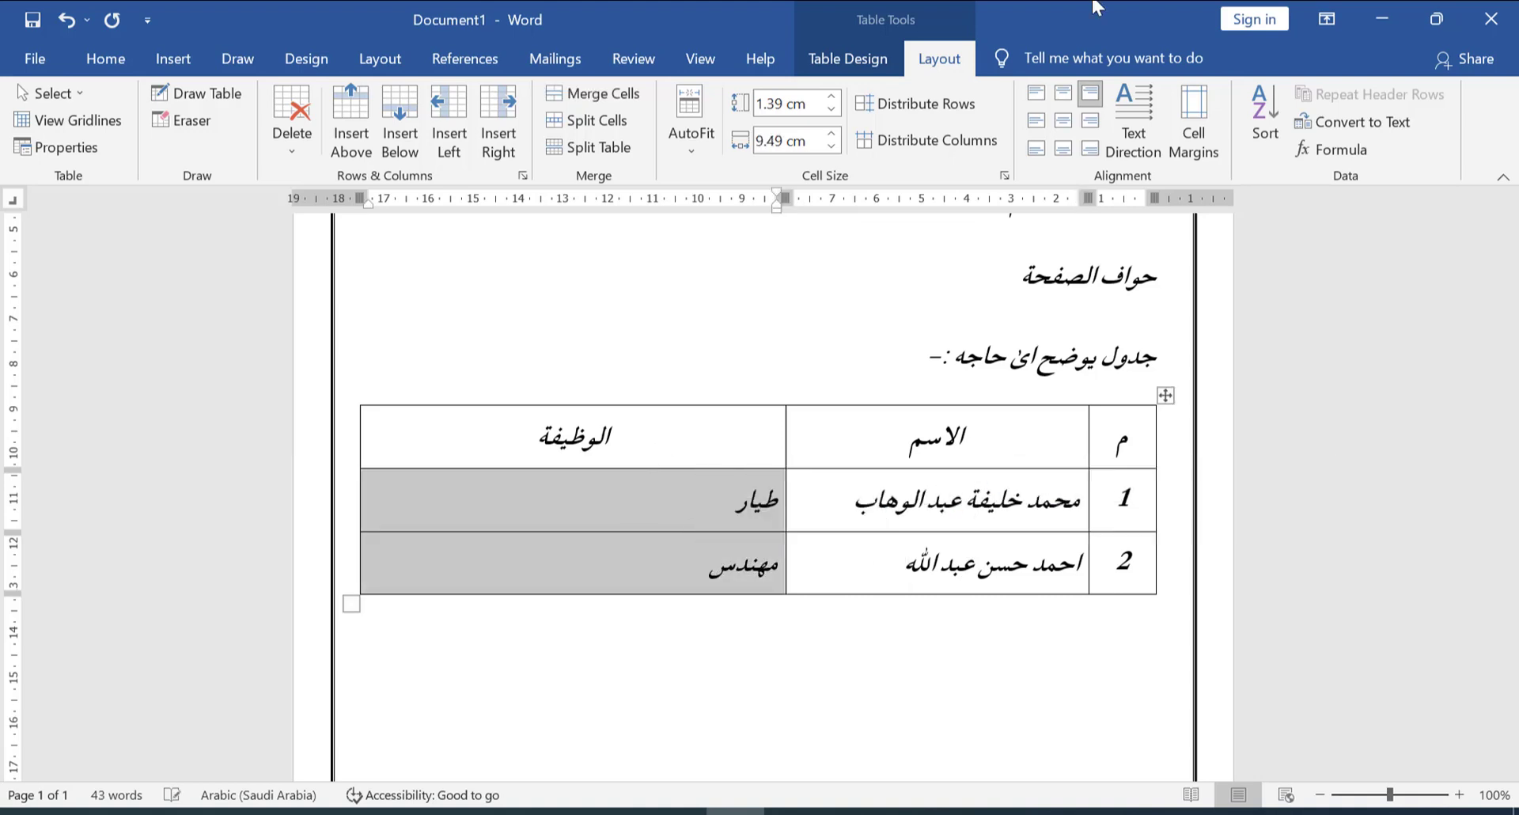
pyautogui.click(1066, 127)
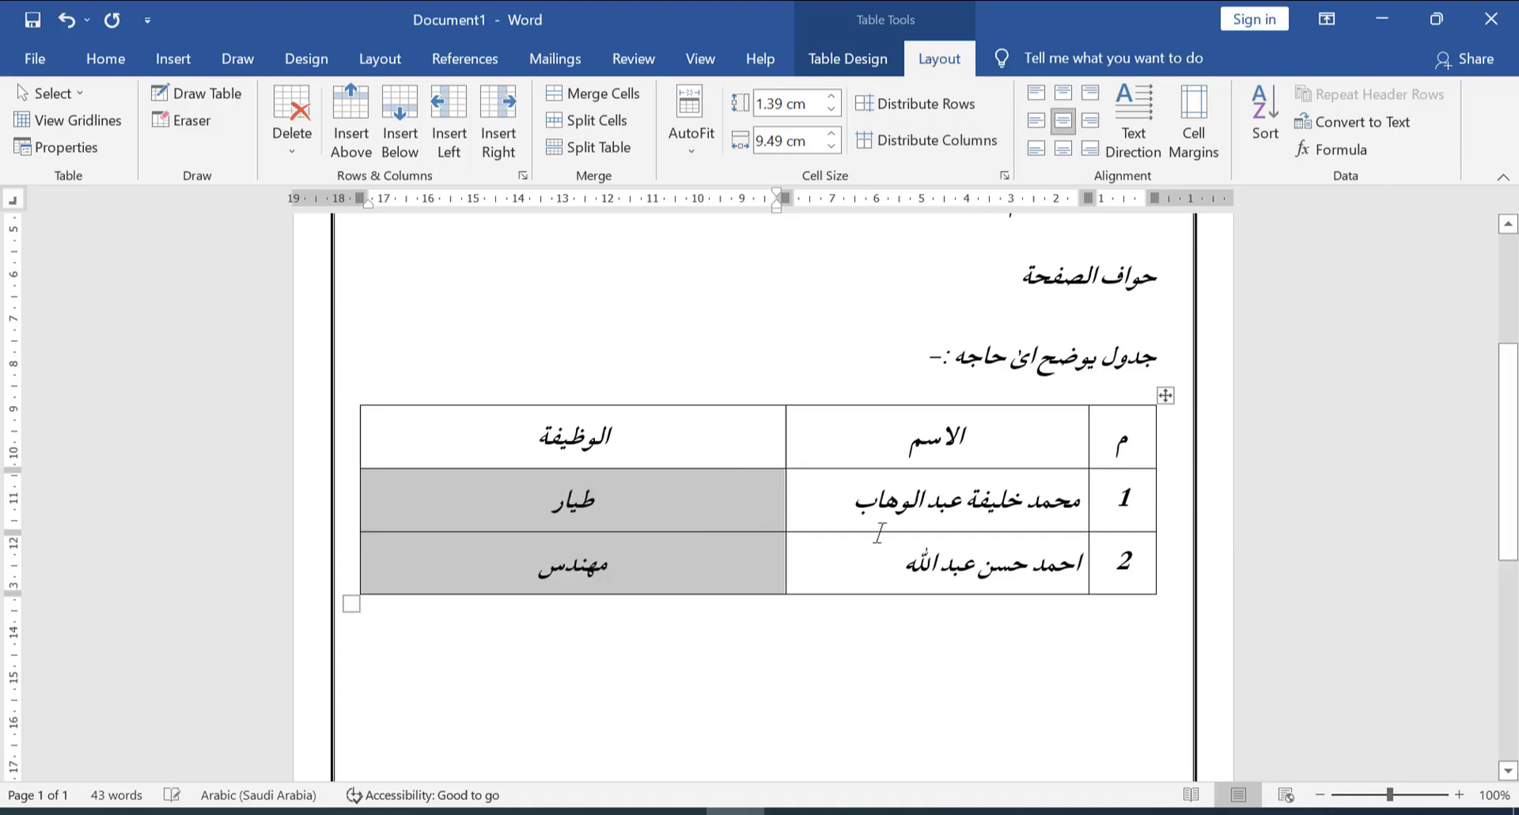
pyautogui.moveTo(999, 506); pyautogui.dragTo(1018, 554)
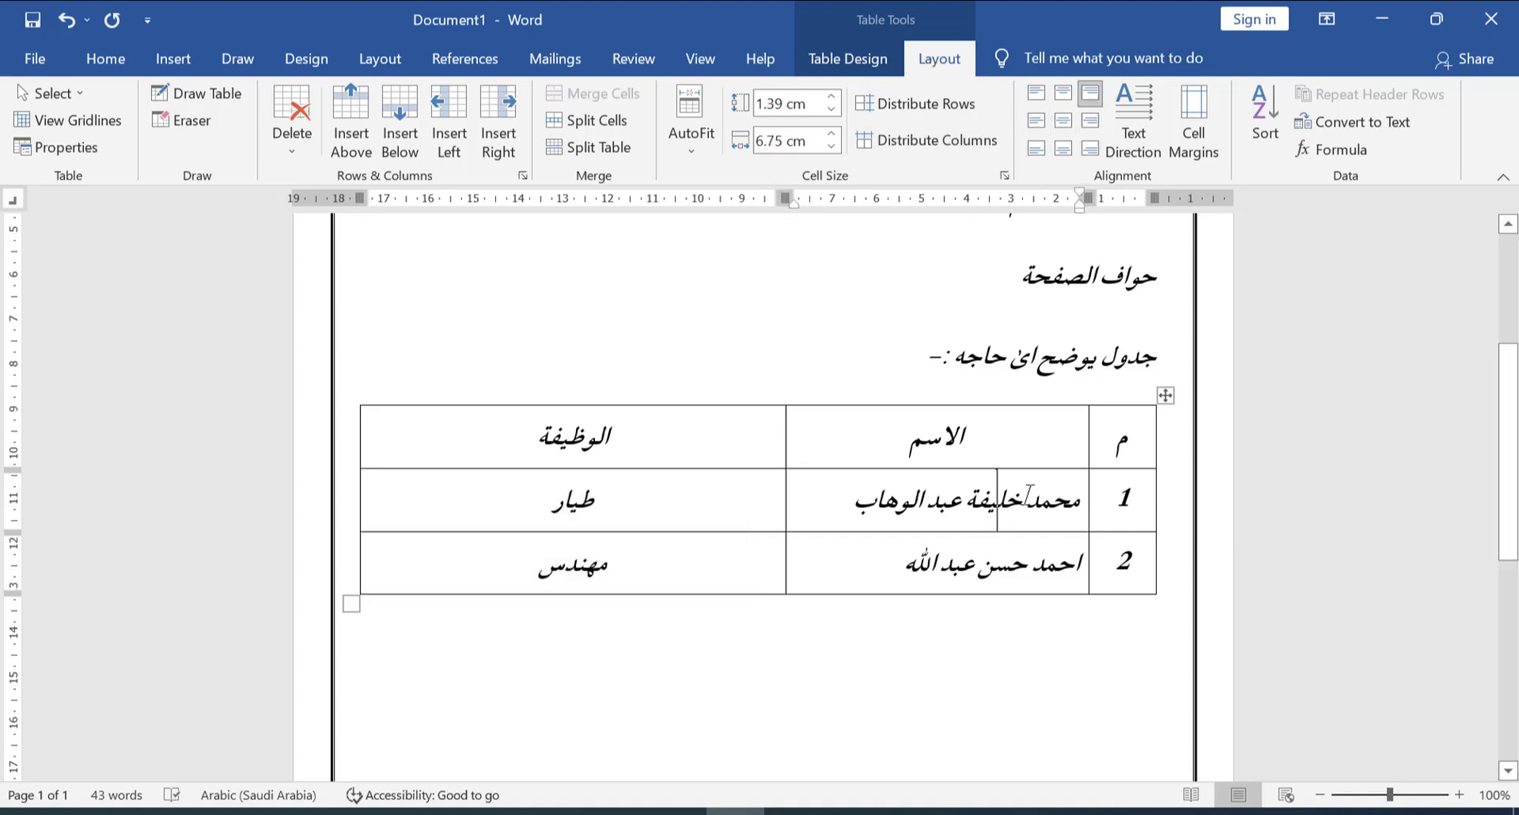
pyautogui.click(1063, 120)
pyautogui.click(687, 514)
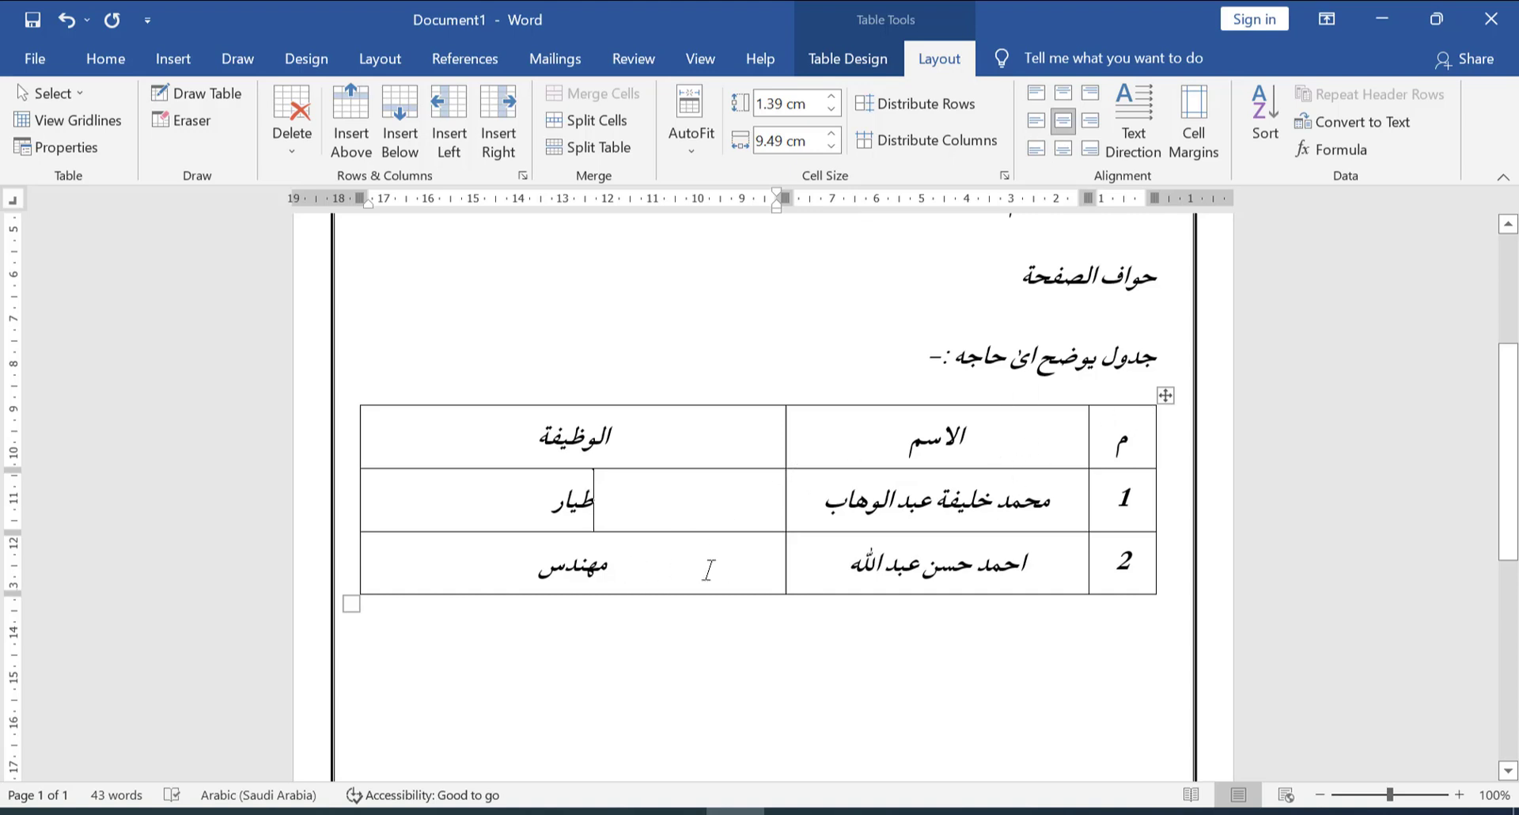
pyautogui.moveTo(1050, 570); pyautogui.dragTo(507, 586)
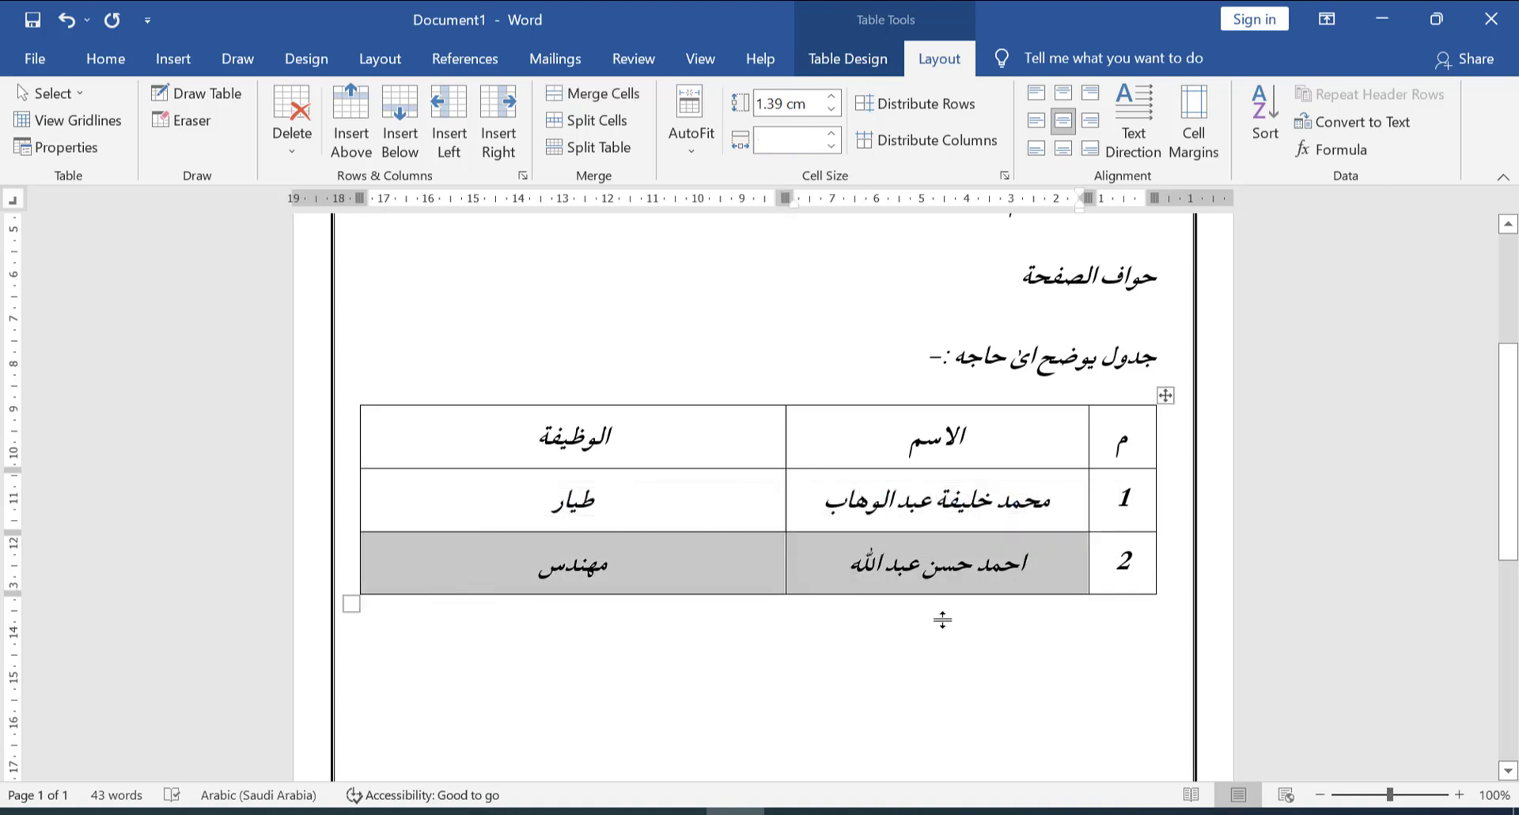
pyautogui.click(859, 580)
# Add an empty row at the end of the table.
pyautogui.click(659, 569)
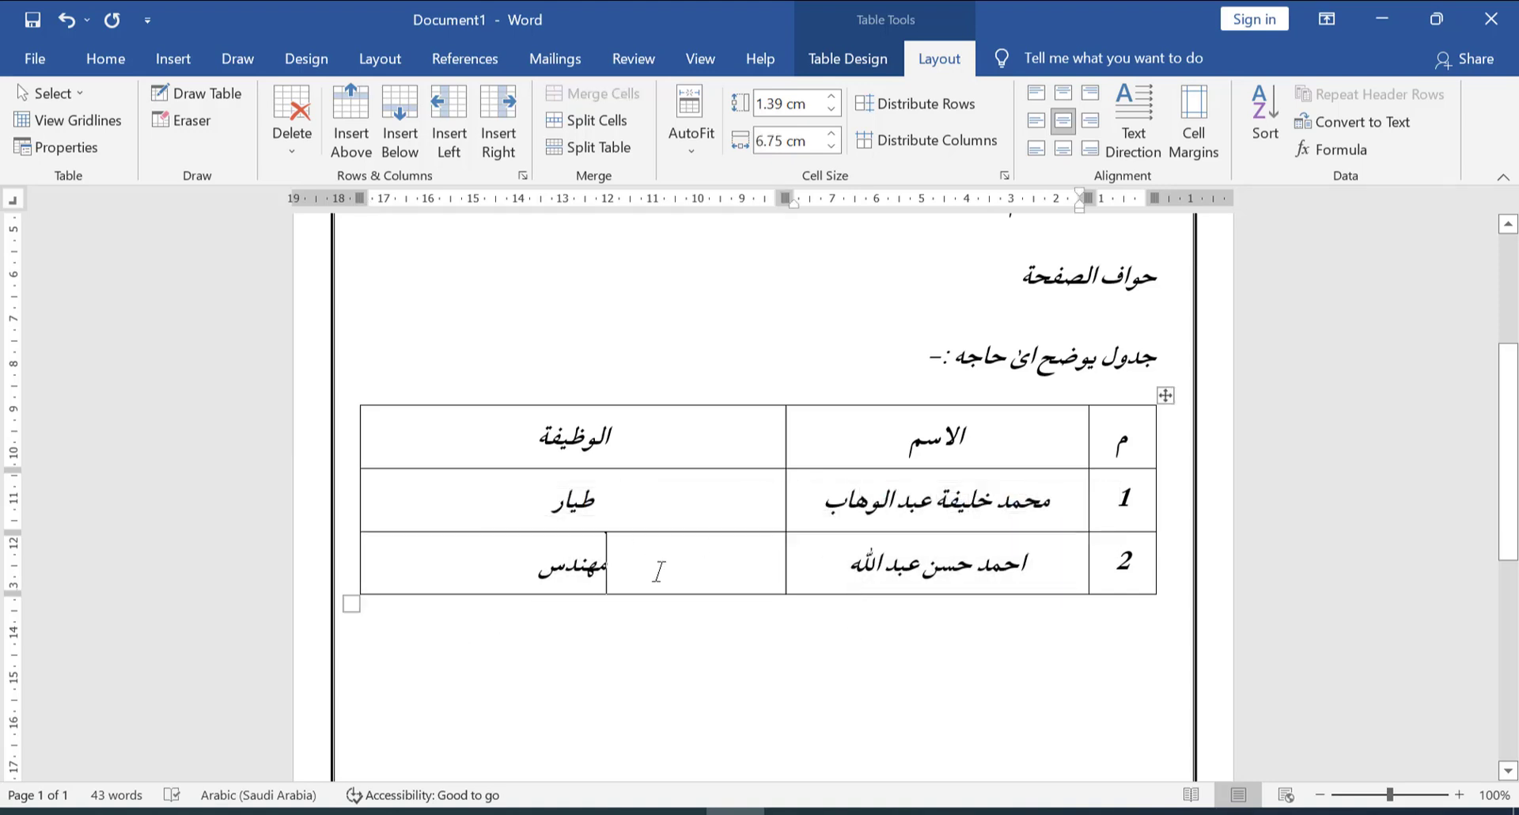
pyautogui.rightClick(658, 570)
pyautogui.moveTo(790, 354)
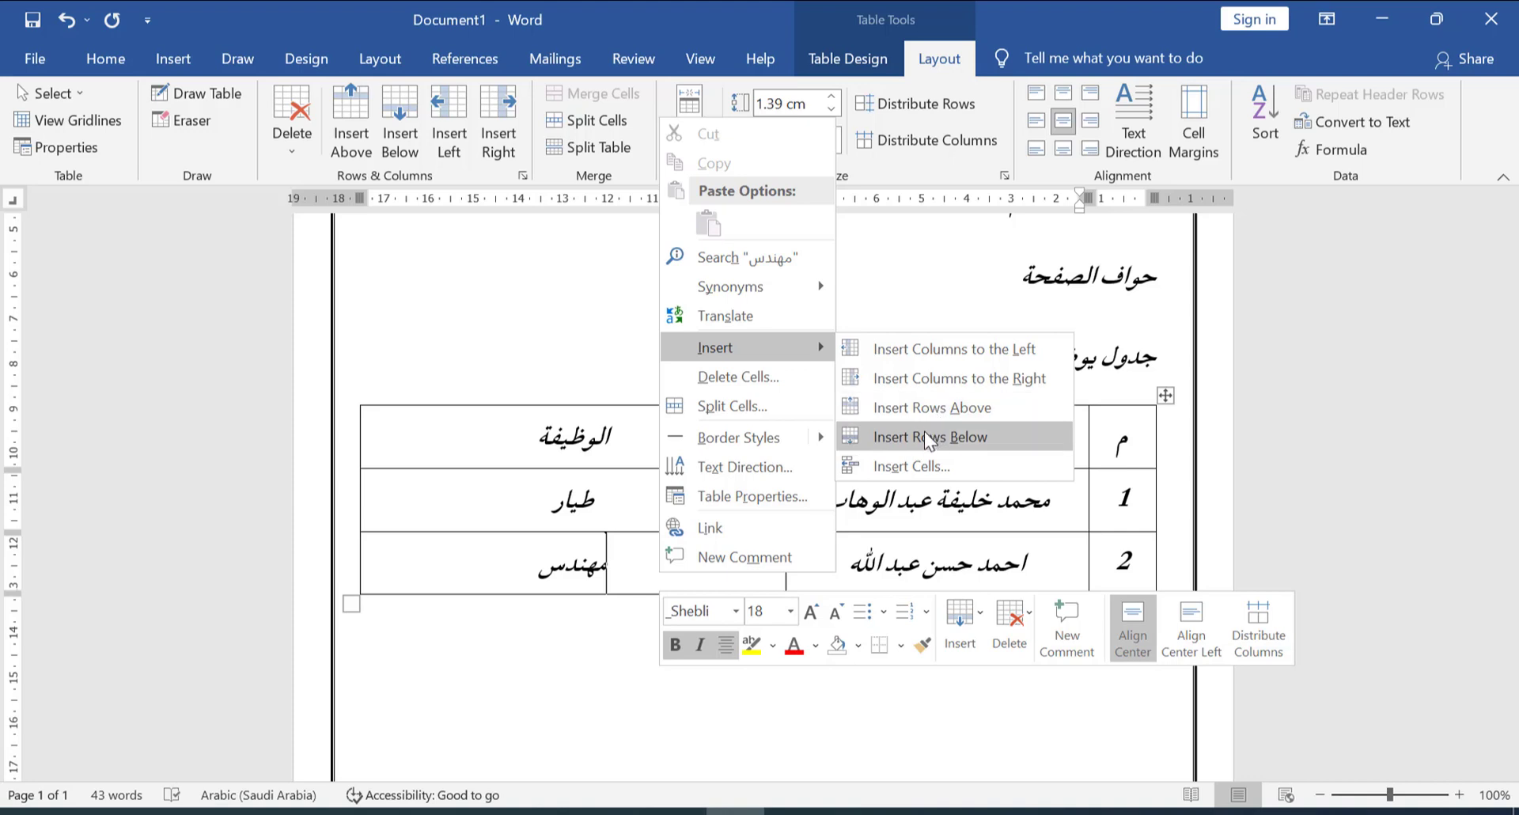
pyautogui.click(927, 443)
pyautogui.click(752, 637)
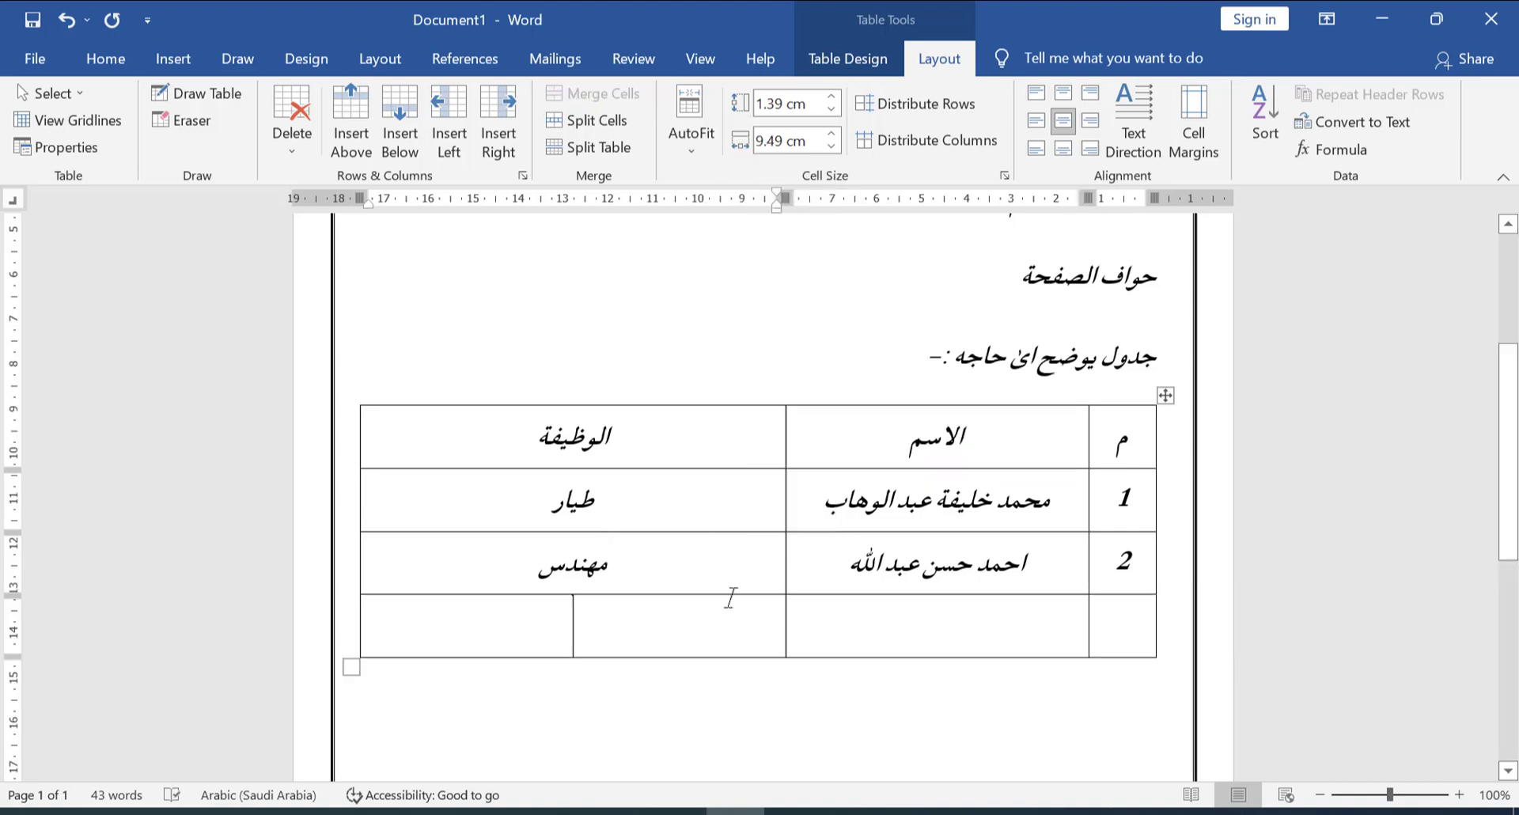
# Insert a row above the مهندس row and fill it with 2, a person's name and جزار.
pyautogui.click(715, 567)
pyautogui.rightClick(715, 566)
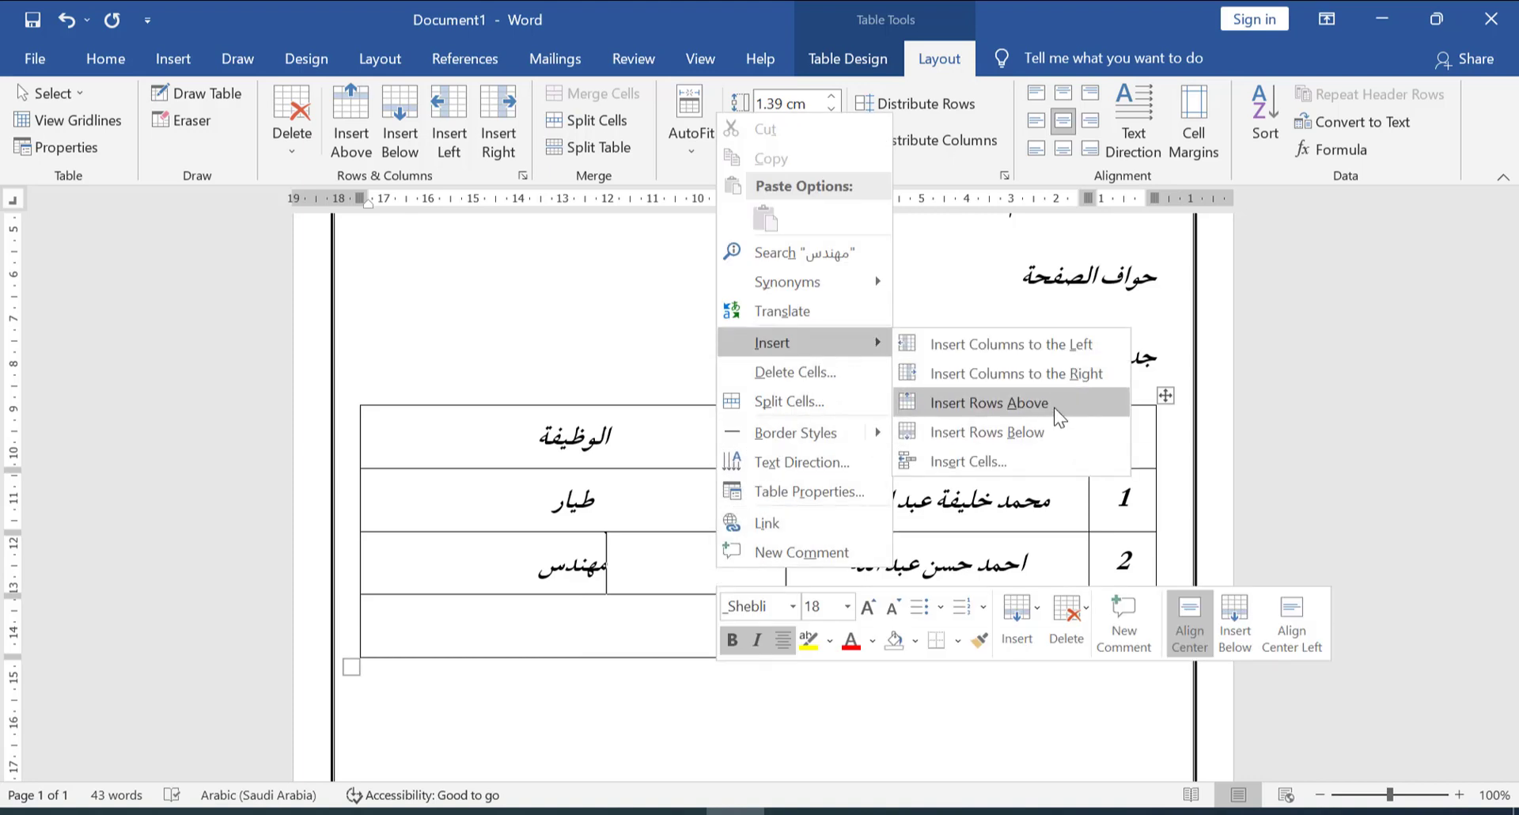
pyautogui.click(1054, 407)
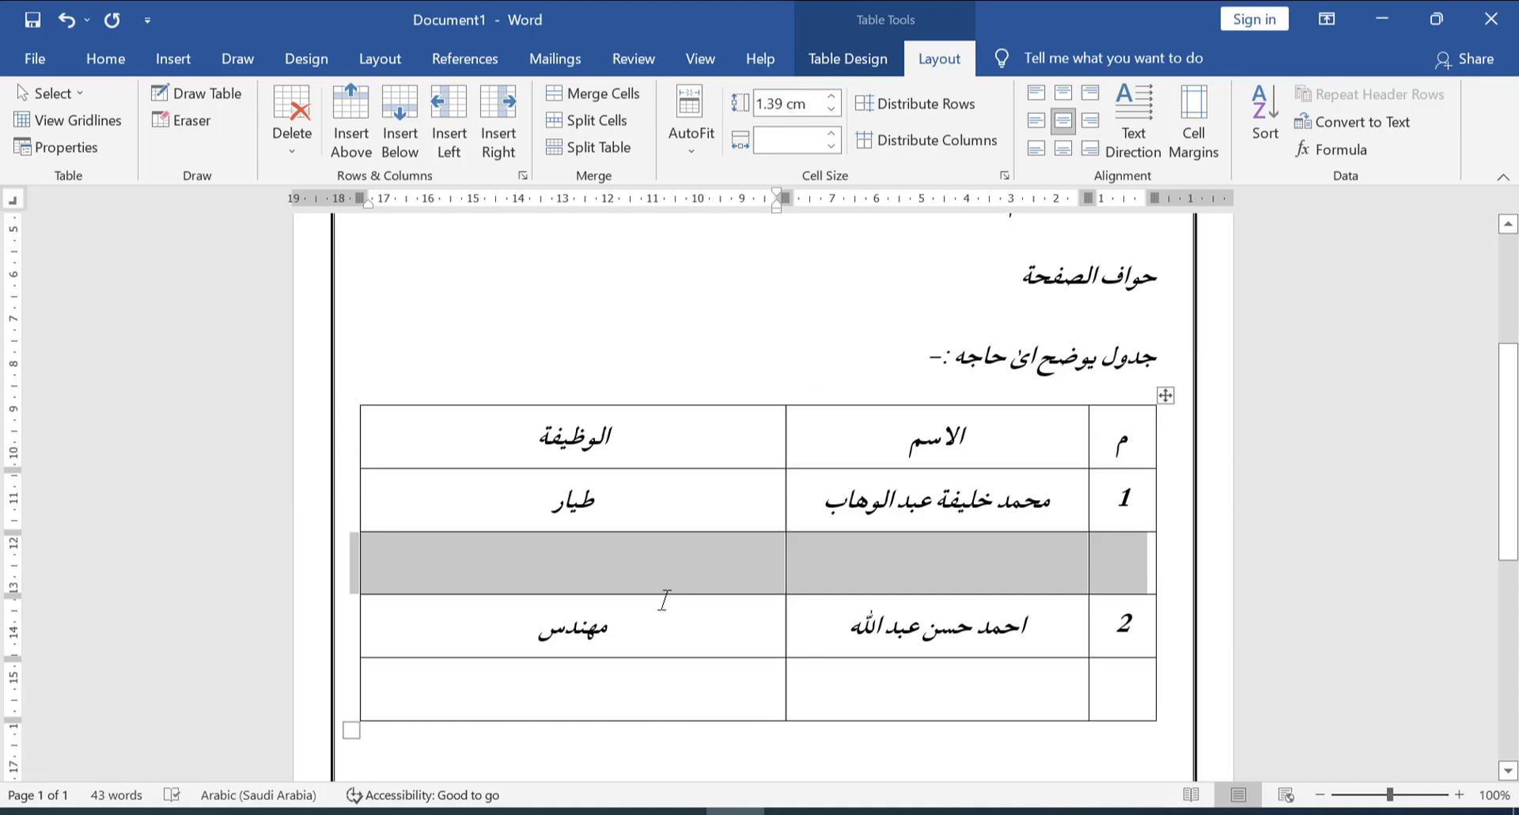
pyautogui.click(1124, 558)
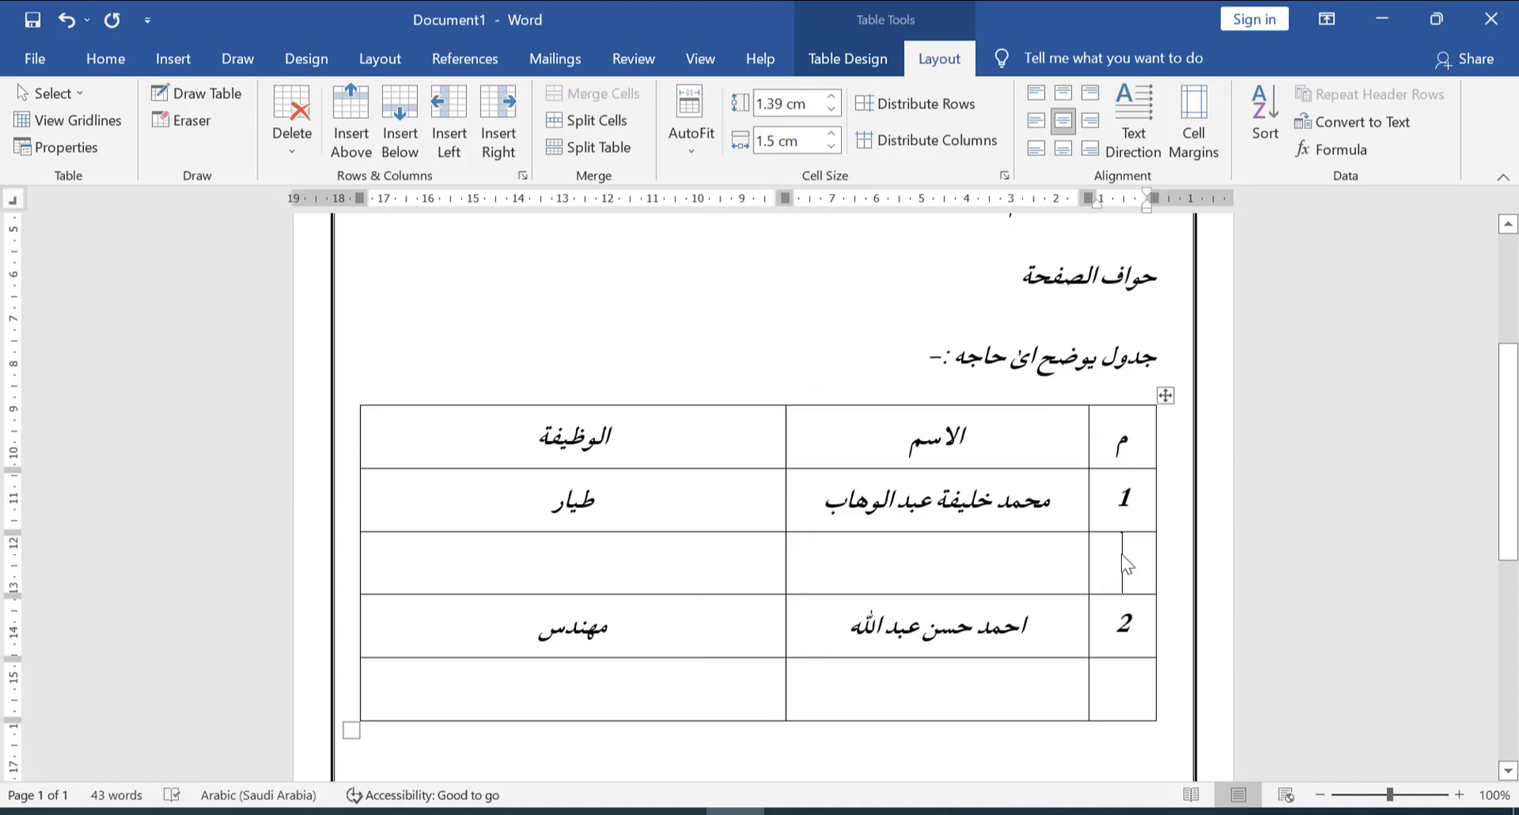
pyautogui.write('2')
pyautogui.press('Tab')
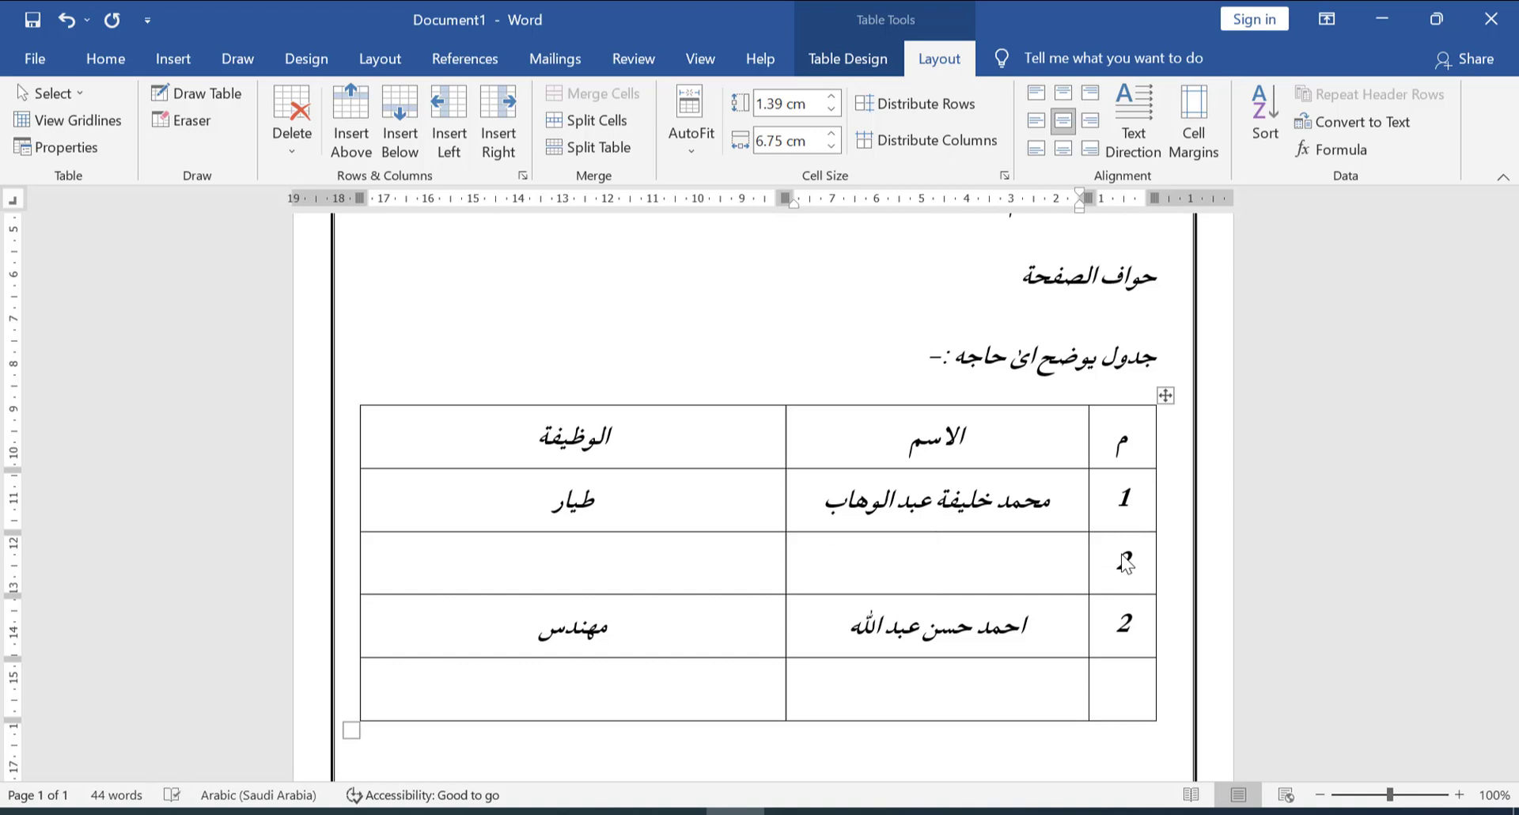
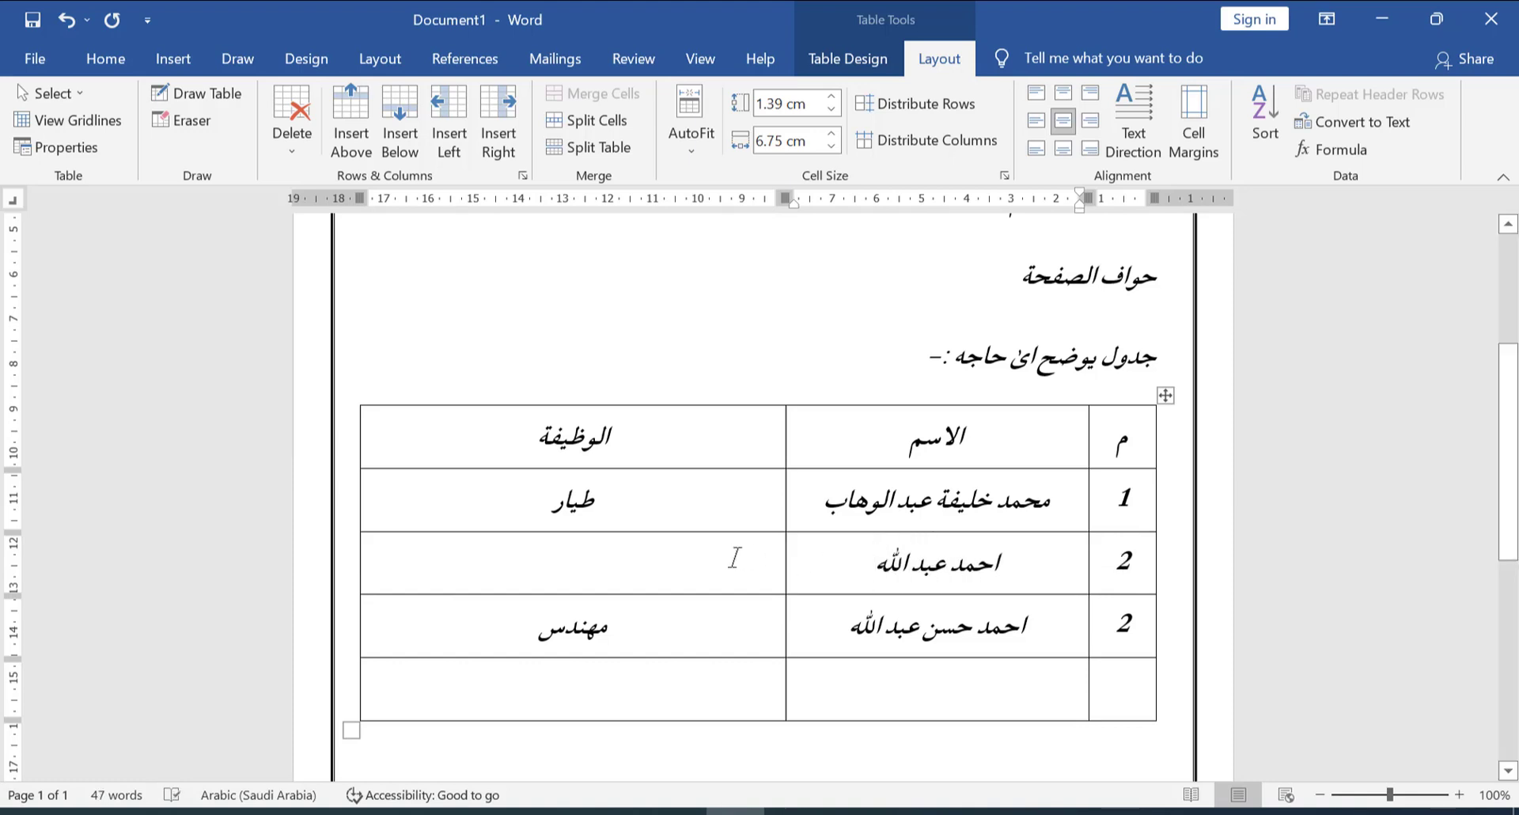
pyautogui.click(722, 557)
pyautogui.write('جزار')
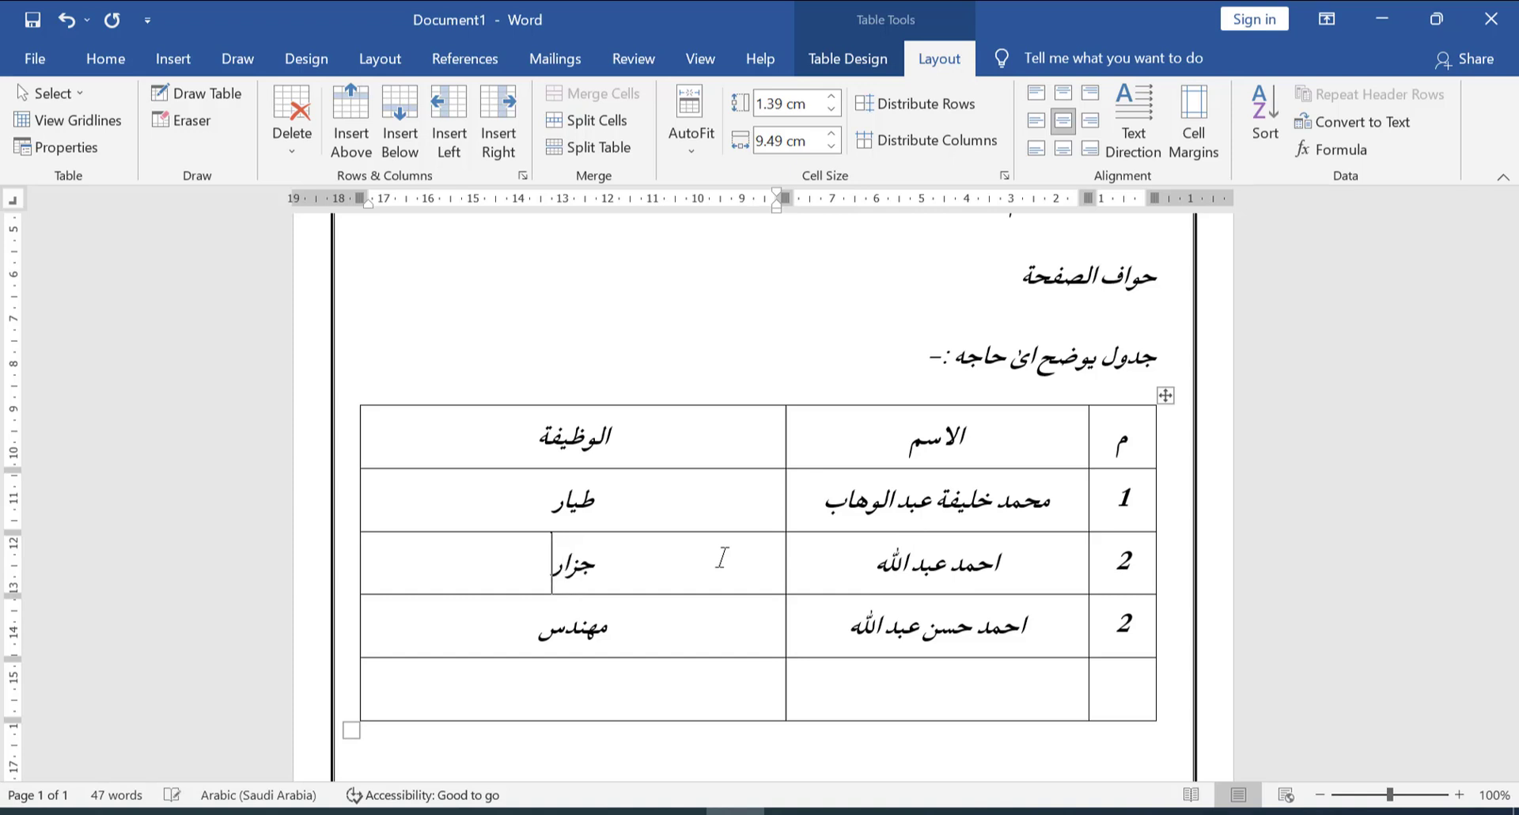
pyautogui.scroll(-1, 973, 609)
pyautogui.scroll(1, 974, 606)
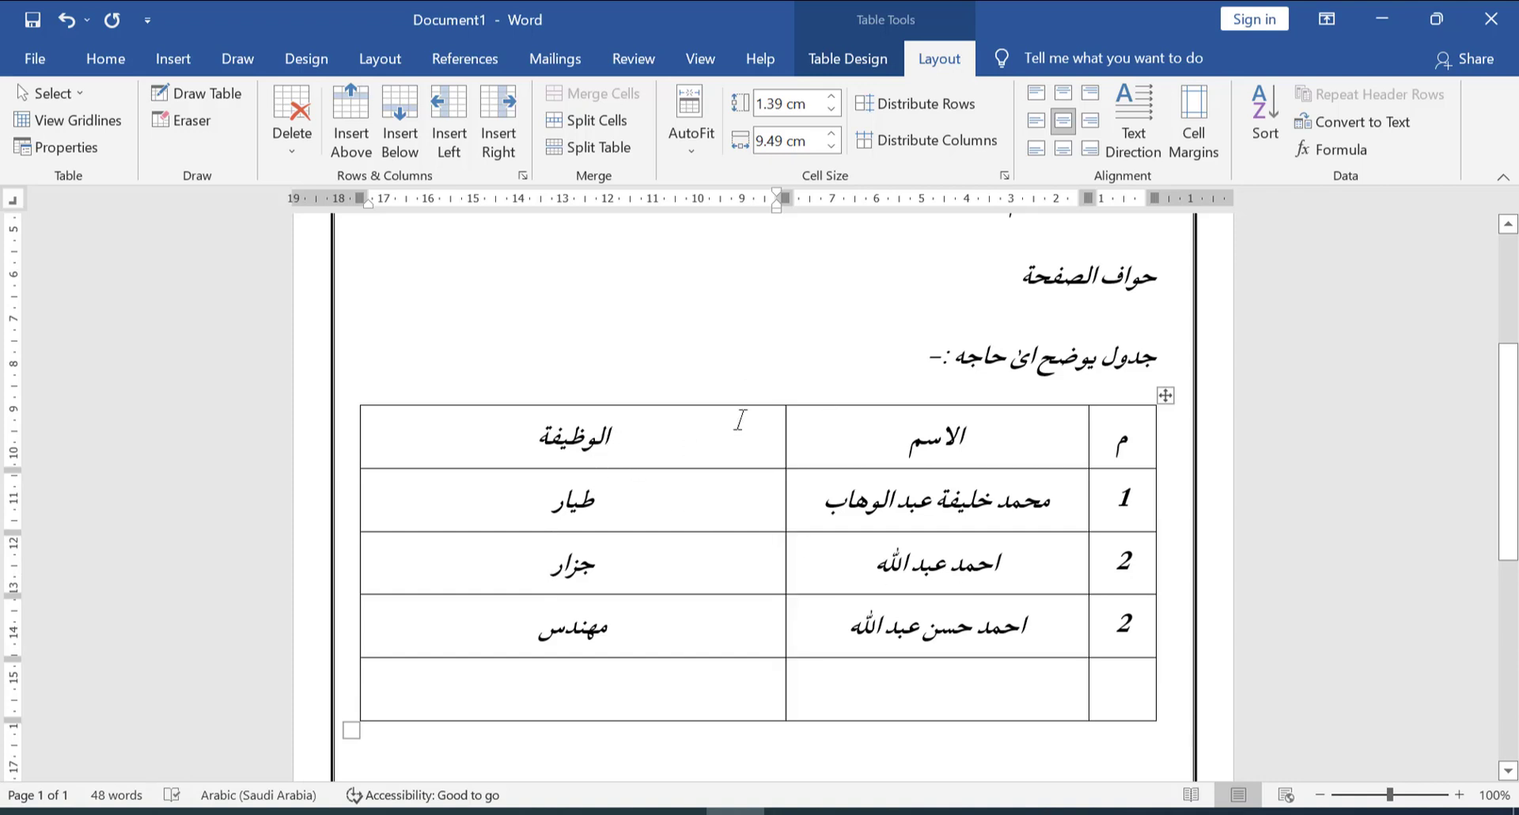
pyautogui.click(682, 423)
# Insert a blank column to the left of the الوظيفة column.
pyautogui.rightClick(652, 431)
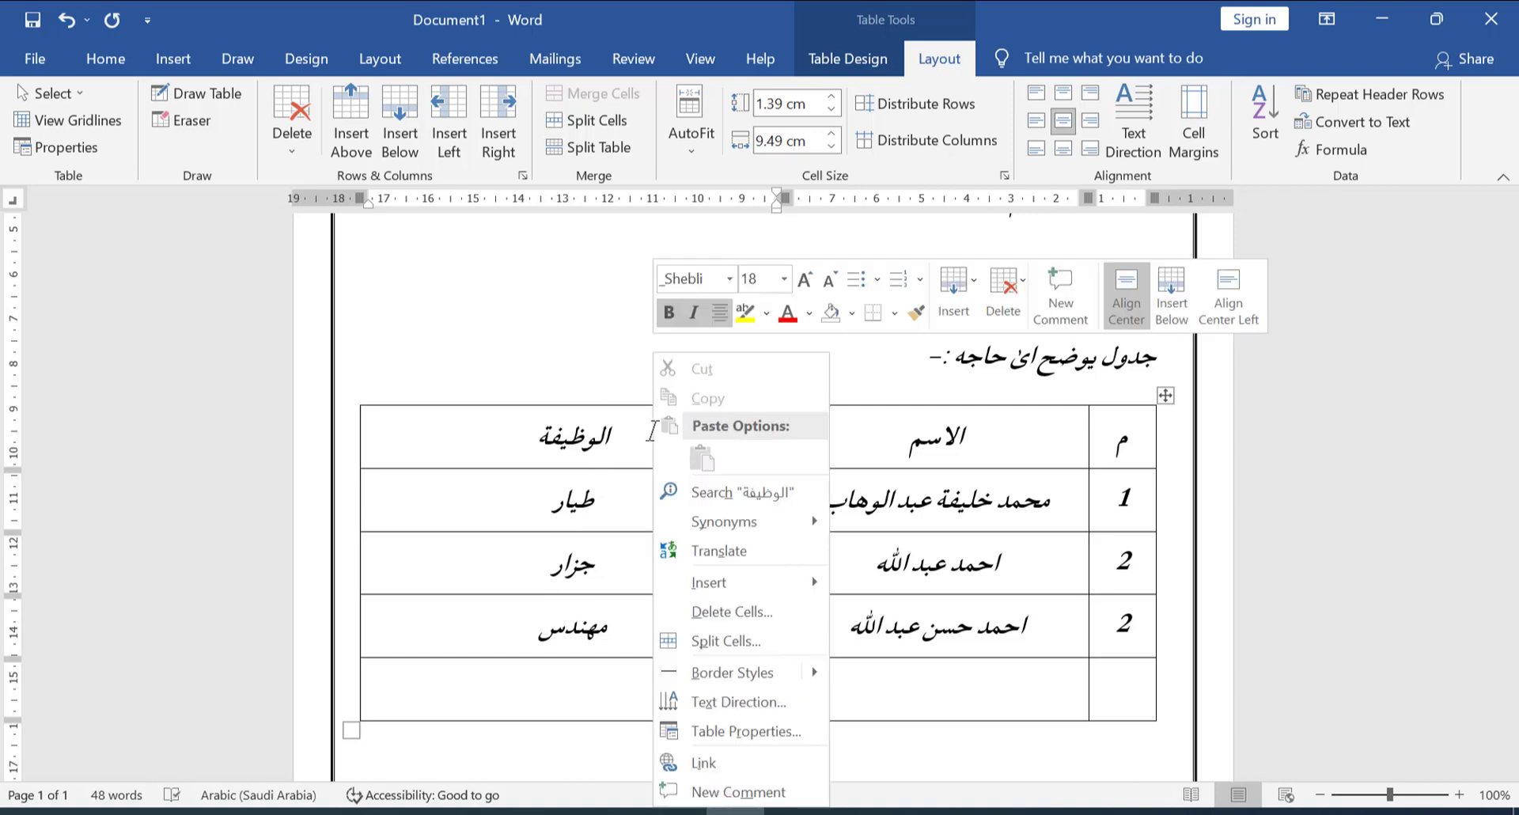
pyautogui.moveTo(766, 579)
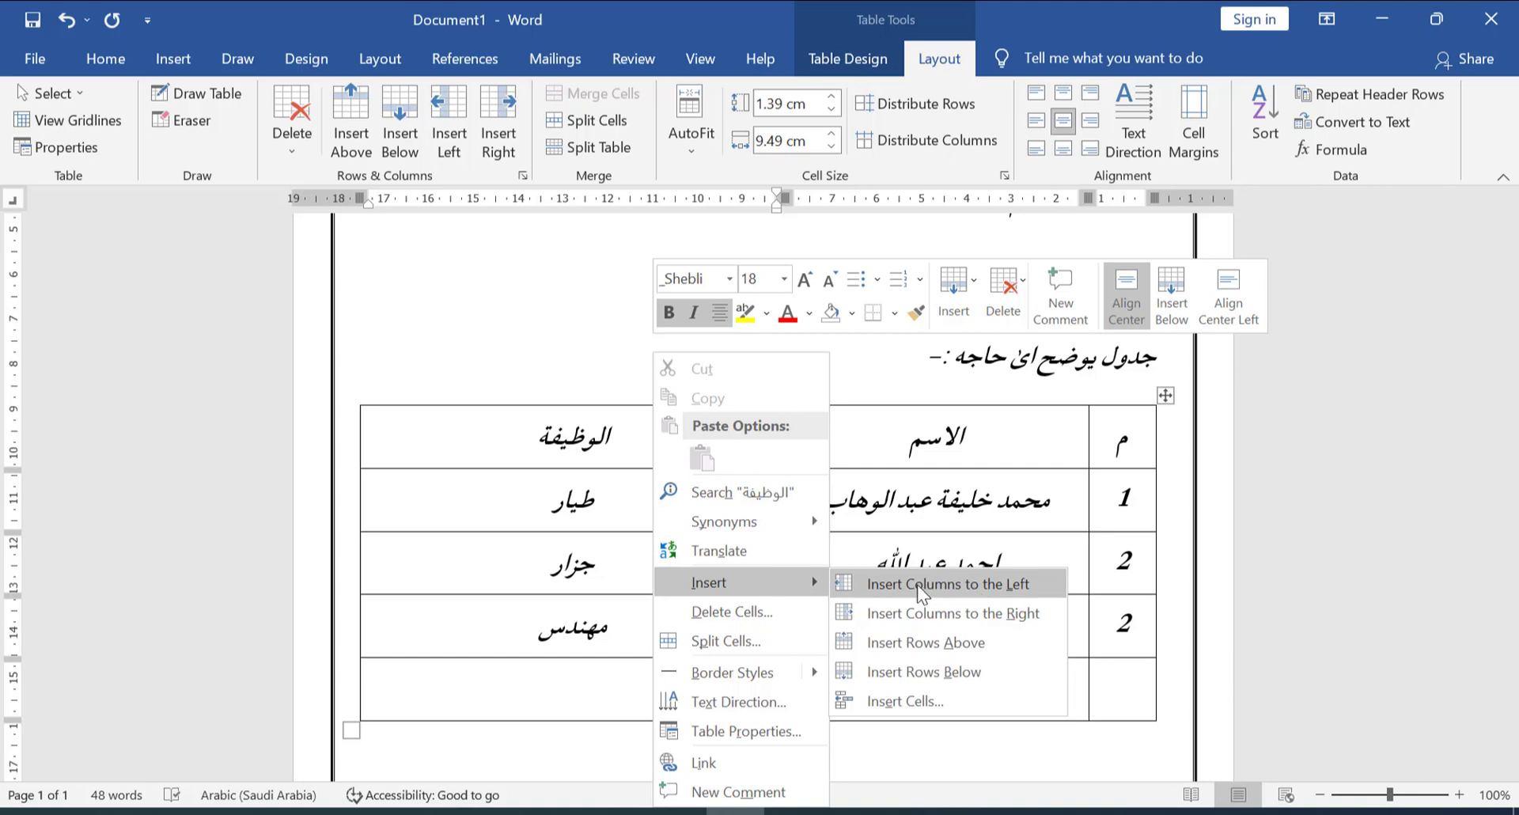
pyautogui.click(1015, 613)
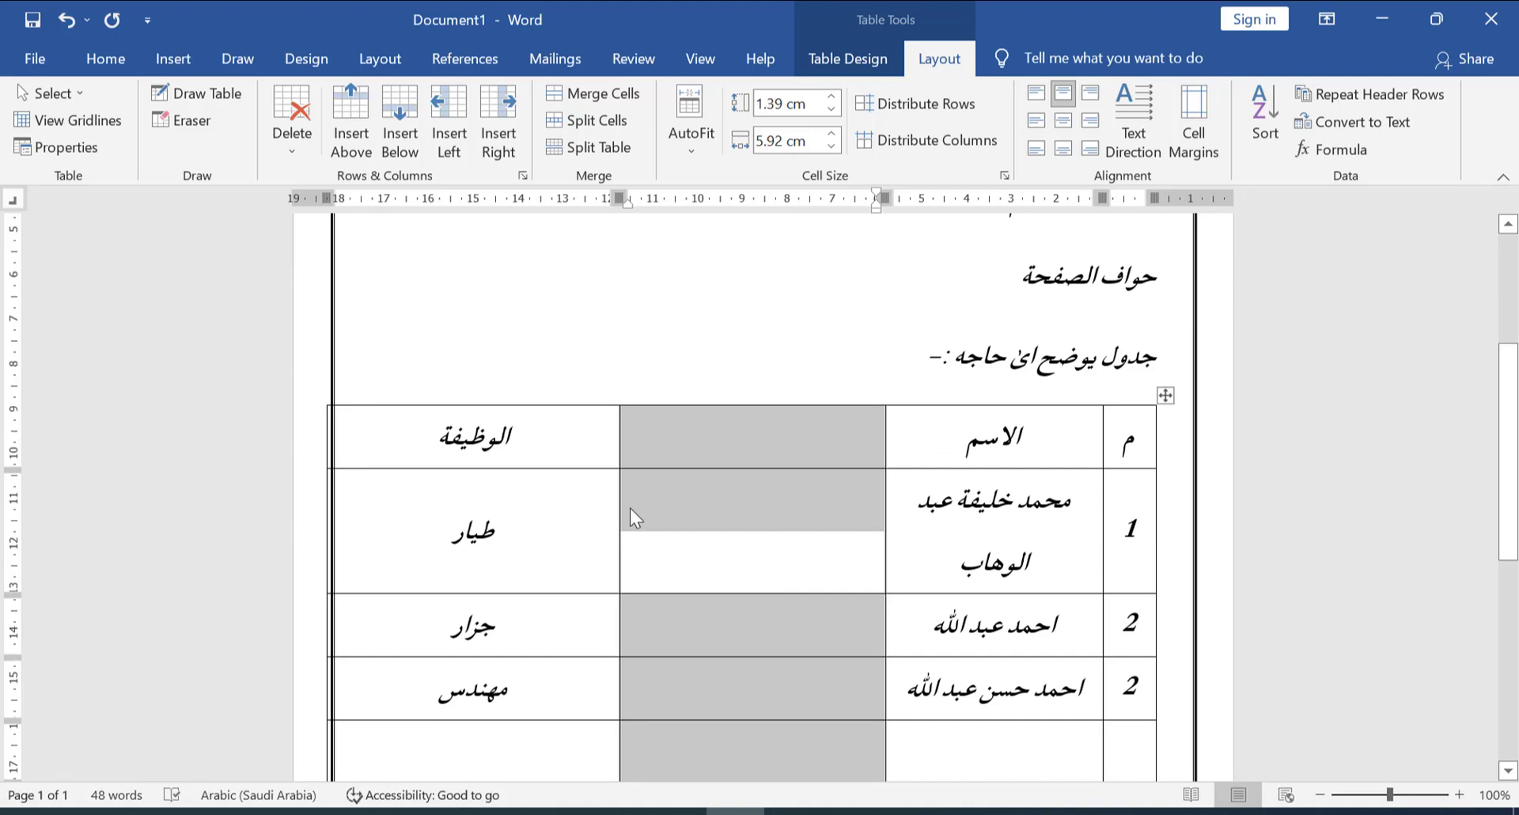
pyautogui.scroll(-1, 629, 508)
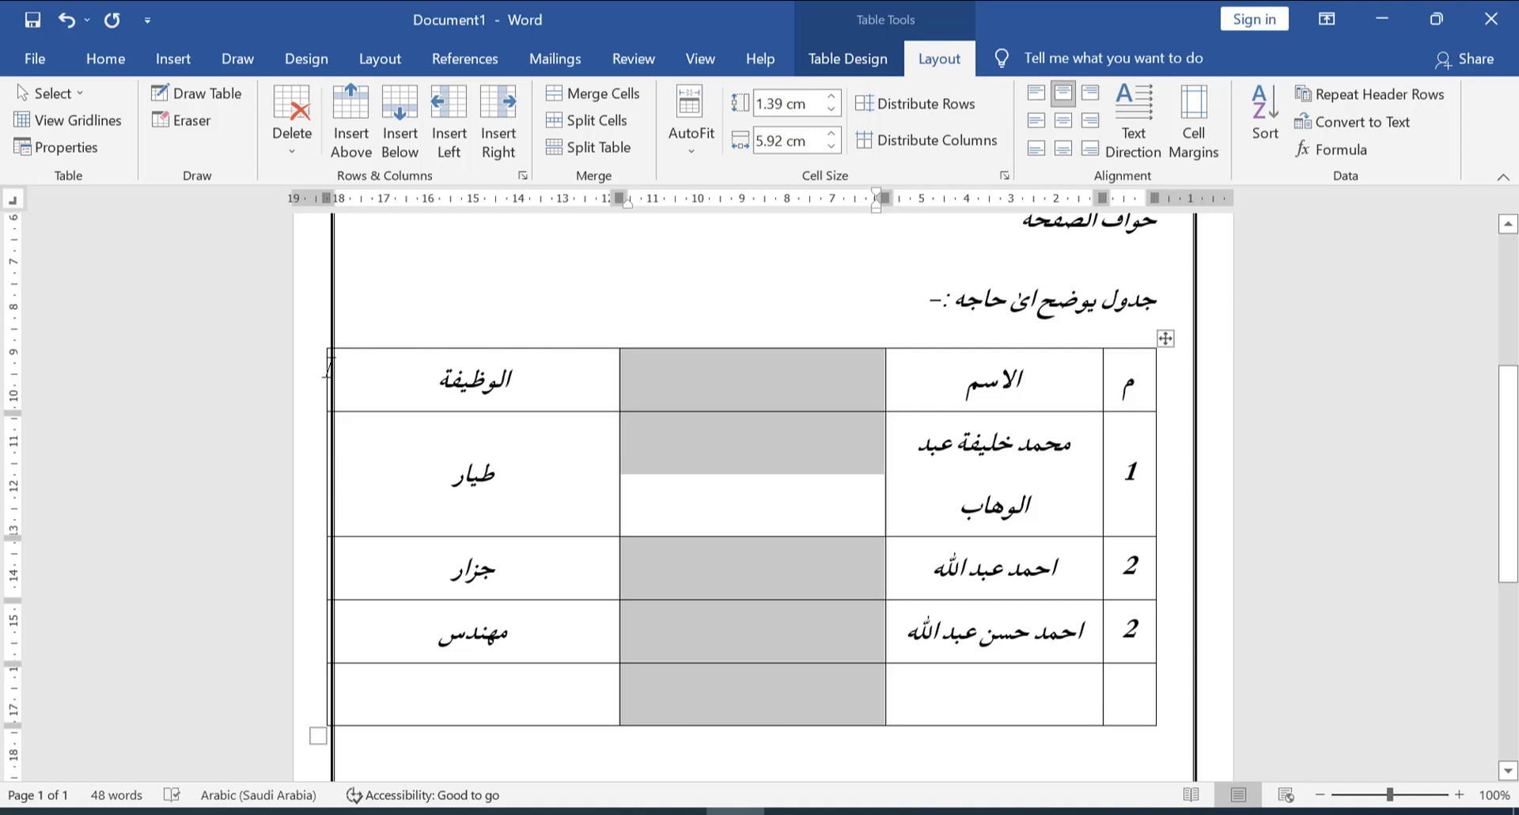
pyautogui.scroll(3, 400, 424)
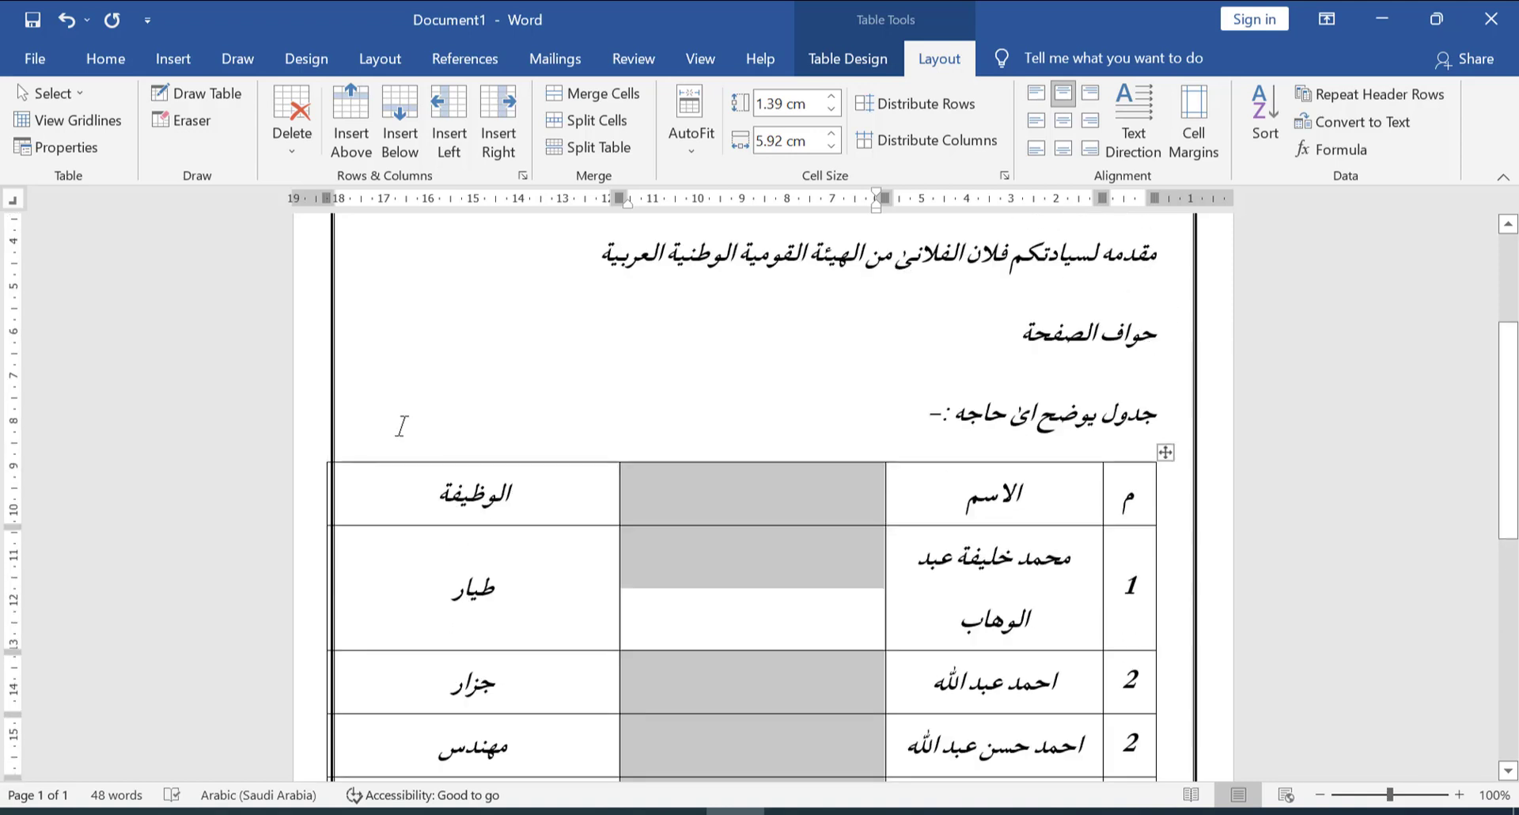
pyautogui.scroll(-4, 383, 445)
pyautogui.scroll(1, 556, 391)
pyautogui.click(557, 392)
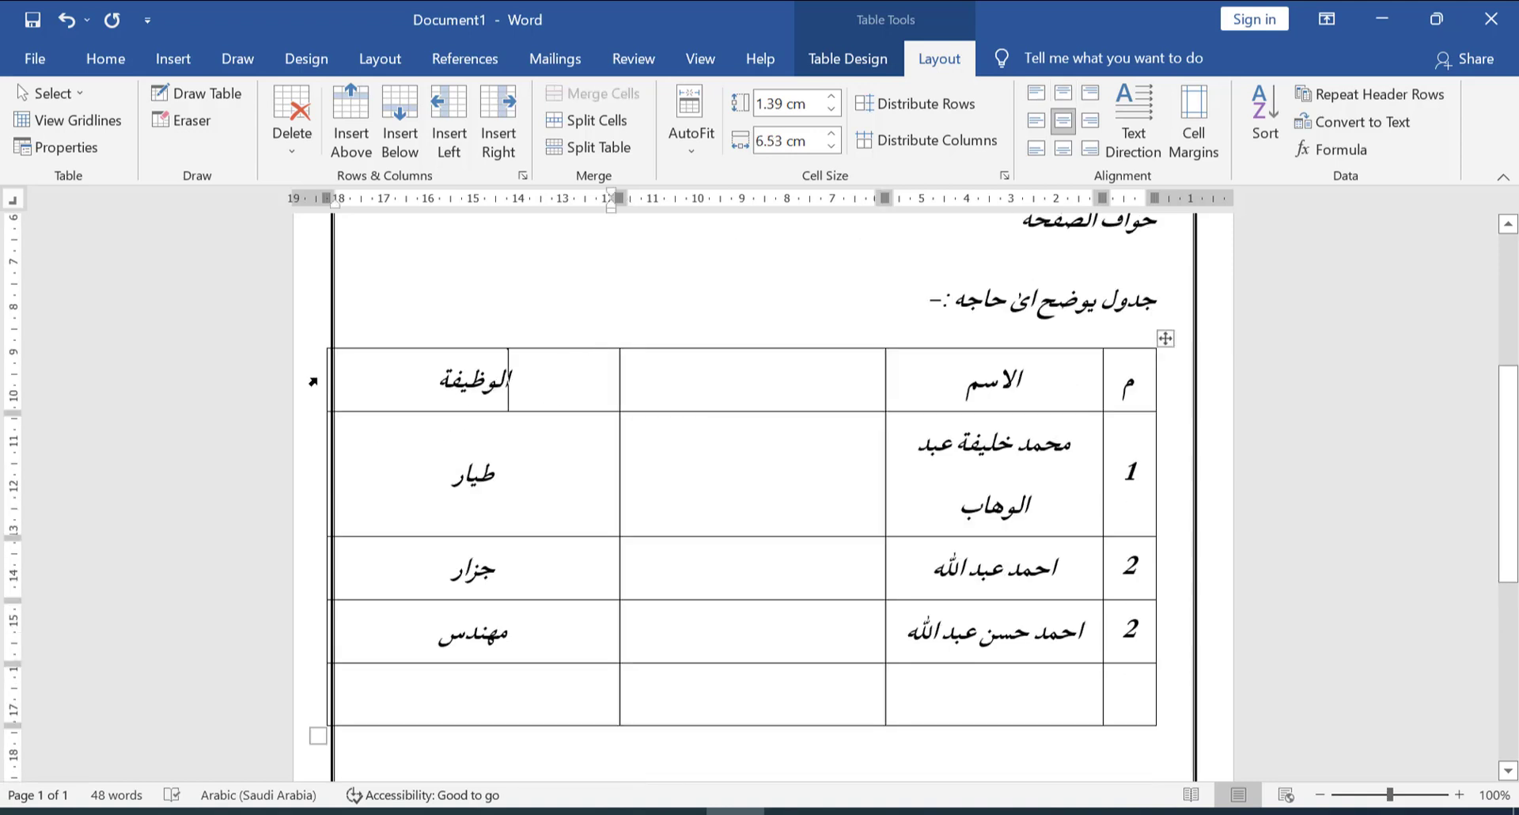
# Pull the table's left edge inward and widen the job column's border.
pyautogui.click(1164, 339)
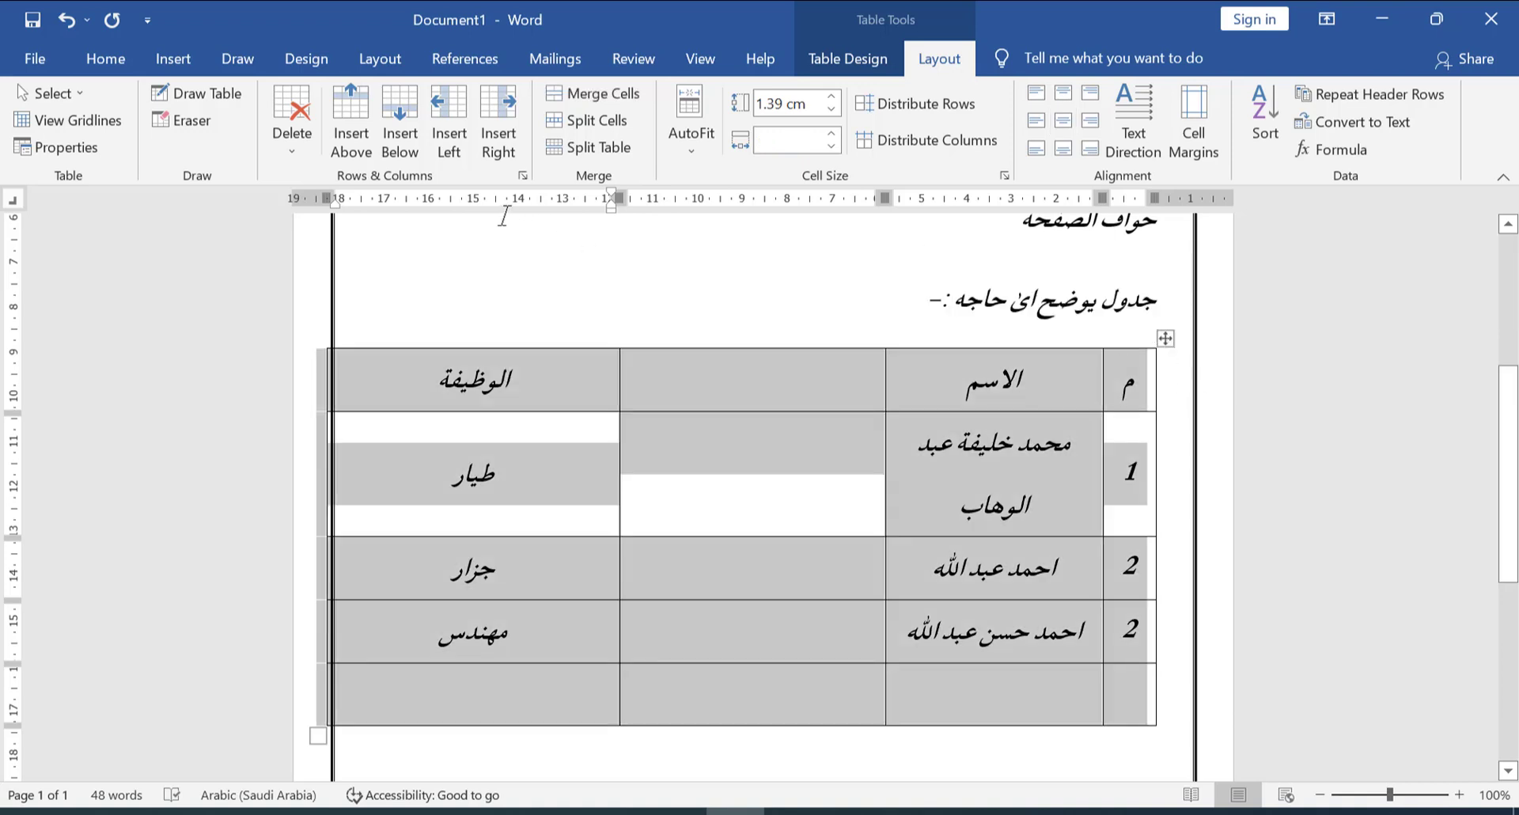
pyautogui.moveTo(326, 198); pyautogui.dragTo(339, 214)
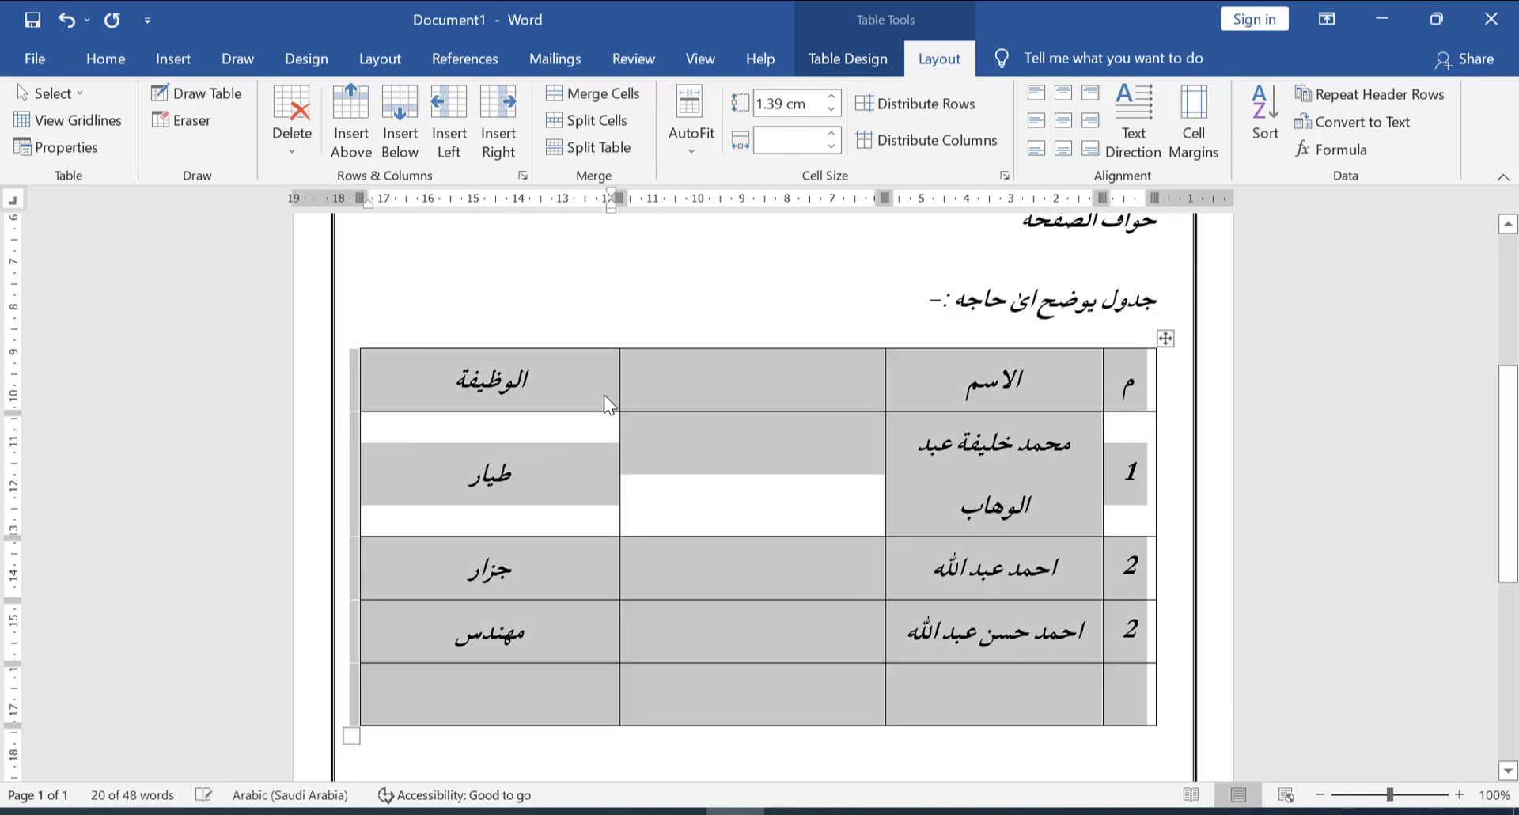
pyautogui.click(610, 404)
pyautogui.moveTo(620, 386); pyautogui.dragTo(651, 385)
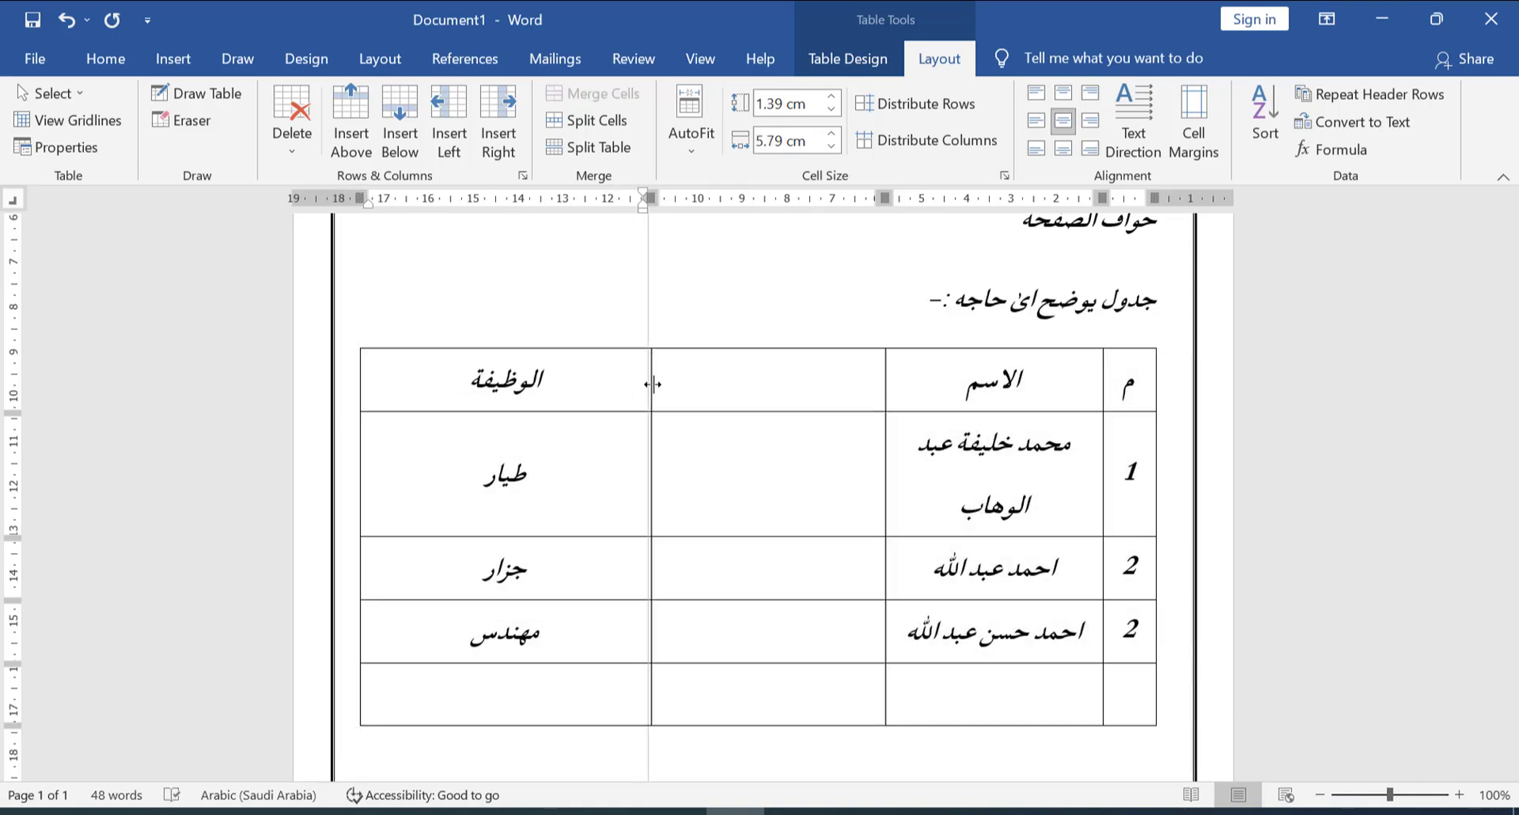
pyautogui.click(767, 380)
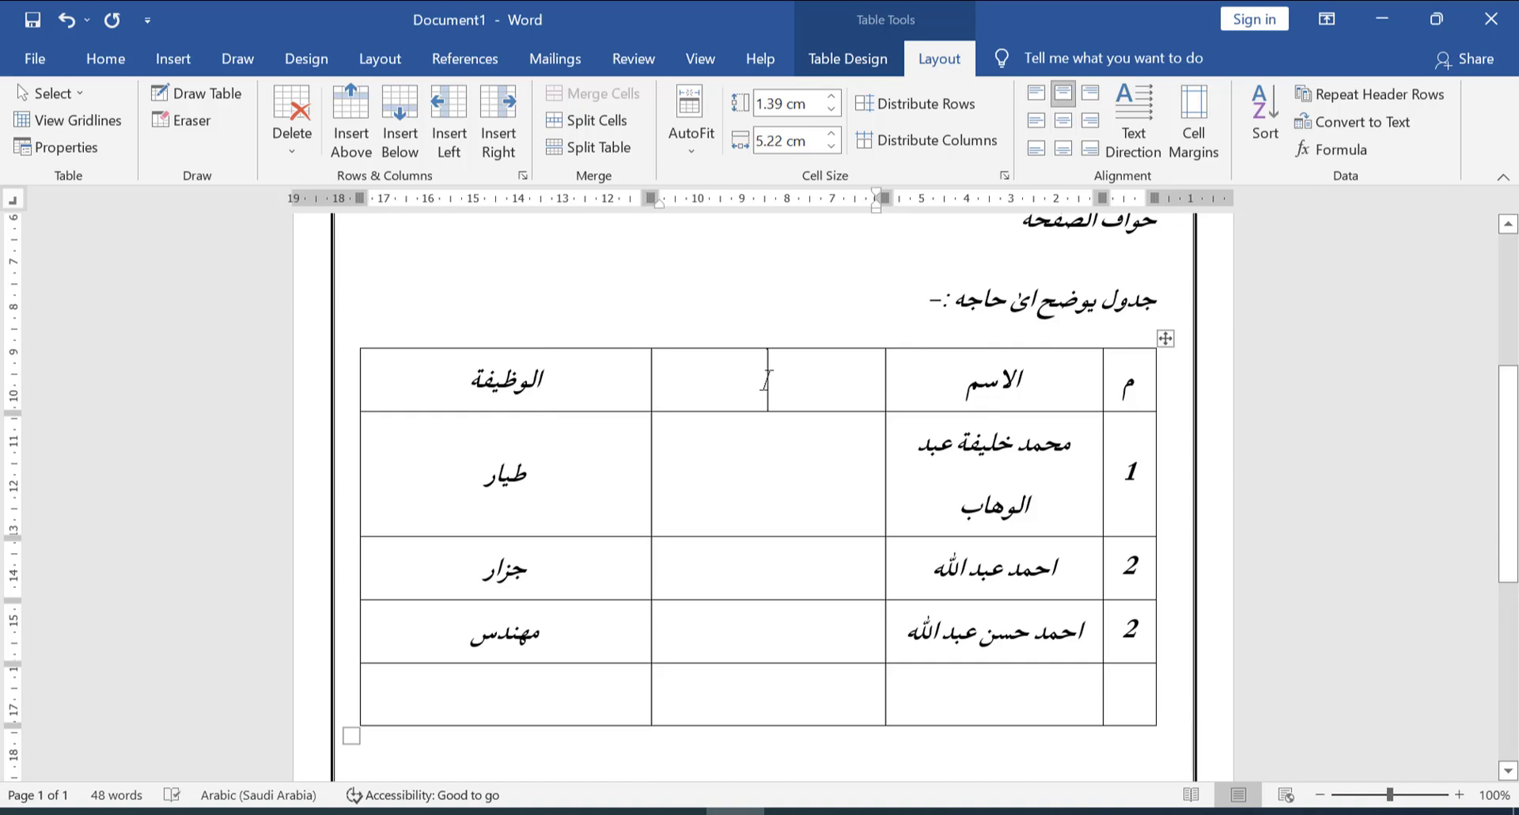
# Head the new column الحالة and enter مطلق, متزوج and عازب for the three rows.
pyautogui.write('الحا')
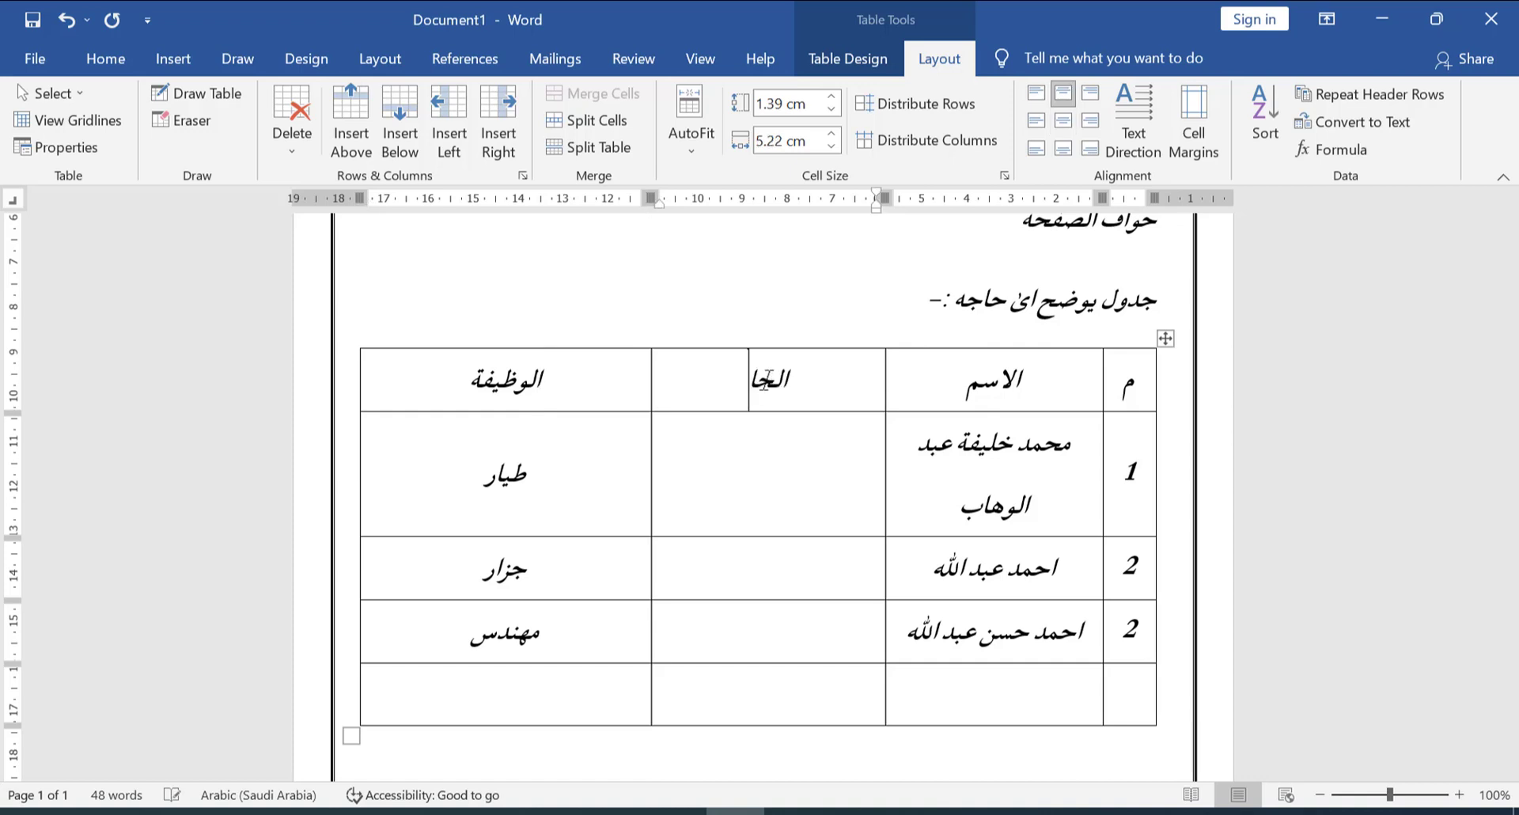
pyautogui.write('لة')
pyautogui.click(794, 462)
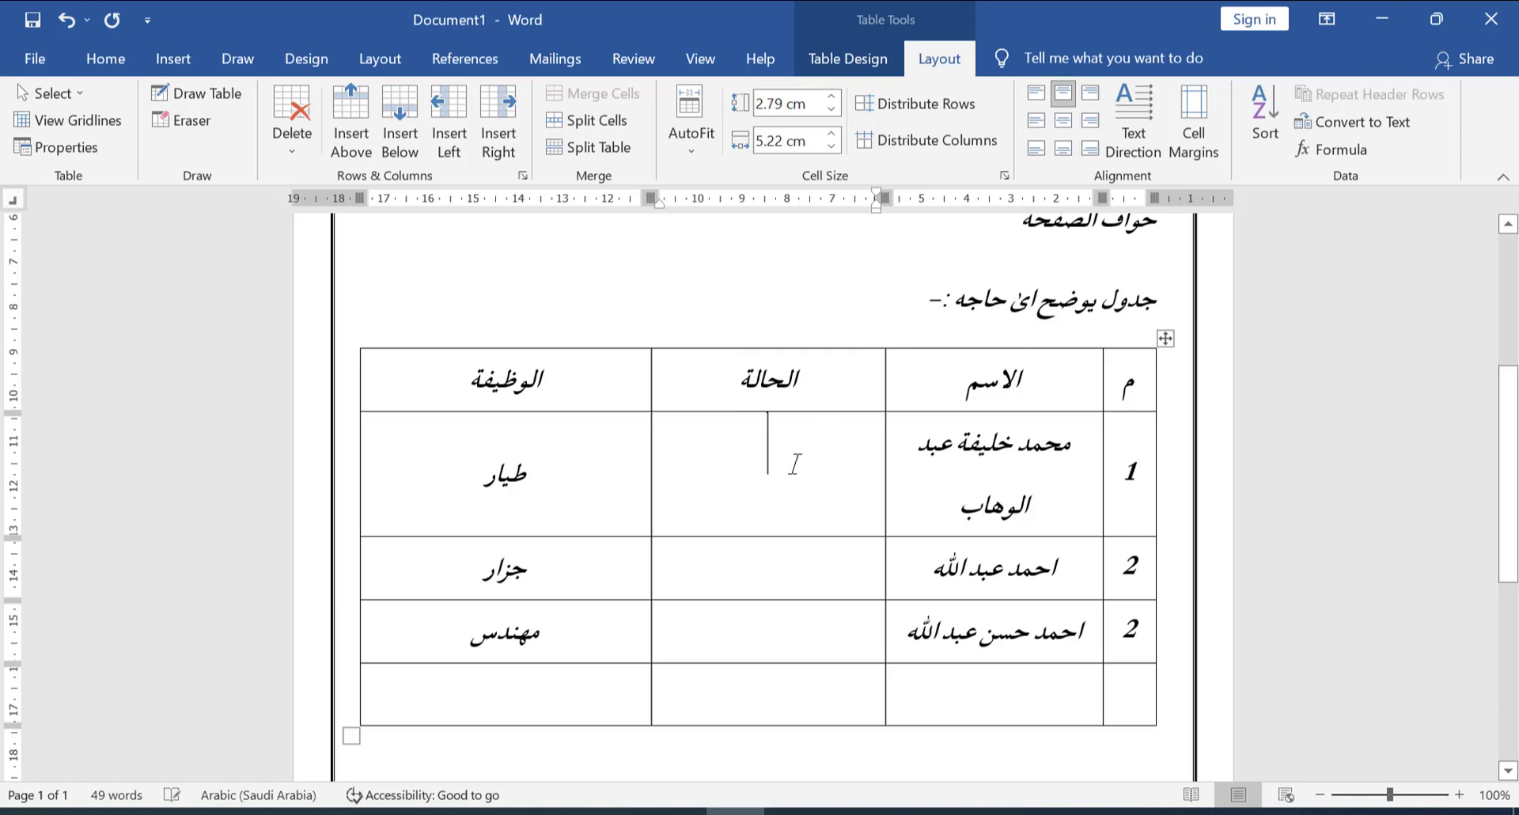
pyautogui.write('مطلق')
pyautogui.click(809, 576)
pyautogui.write('متزوج')
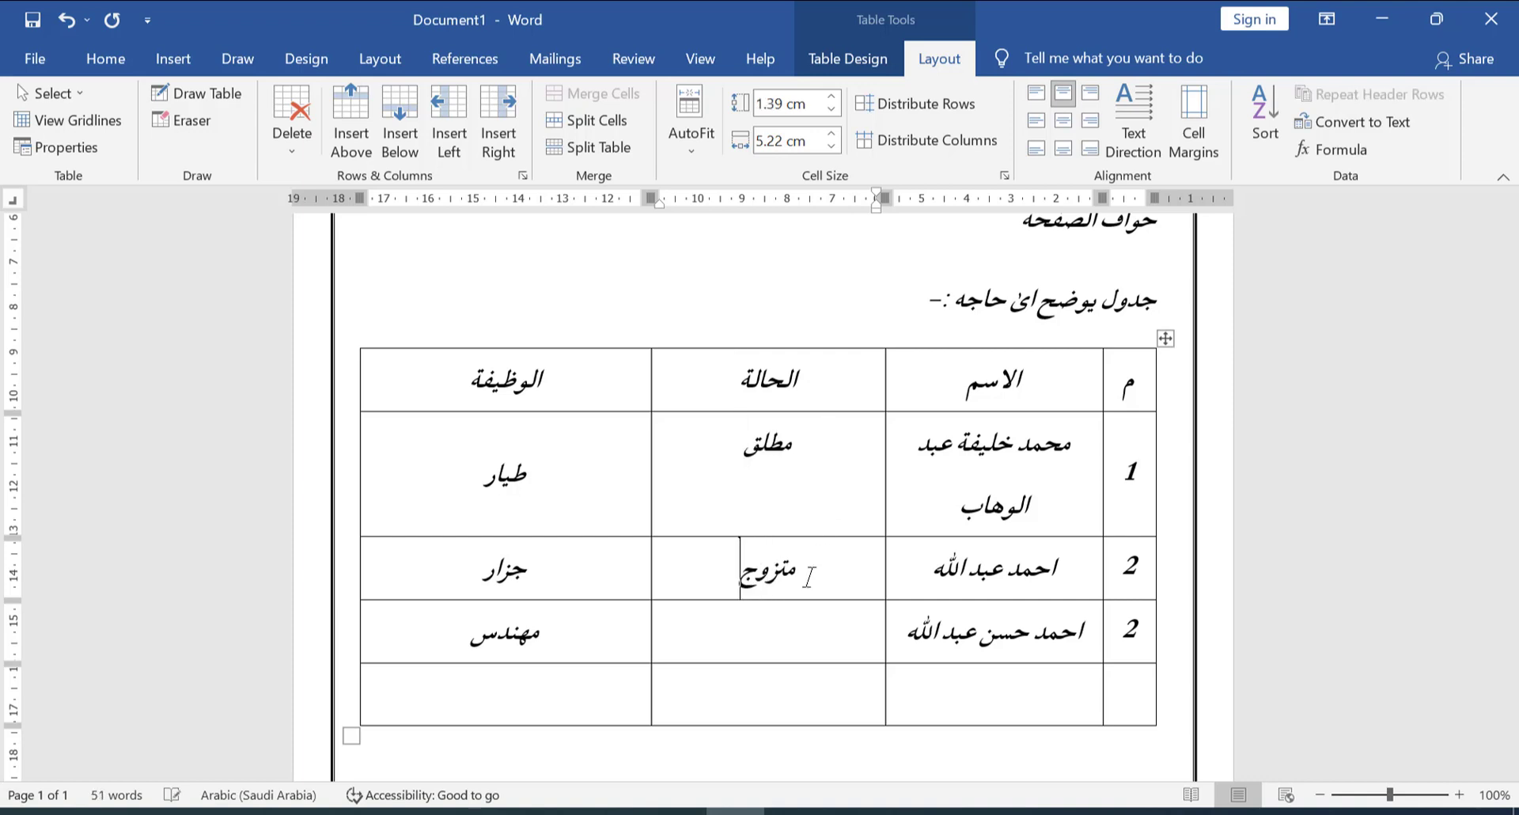
pyautogui.click(781, 642)
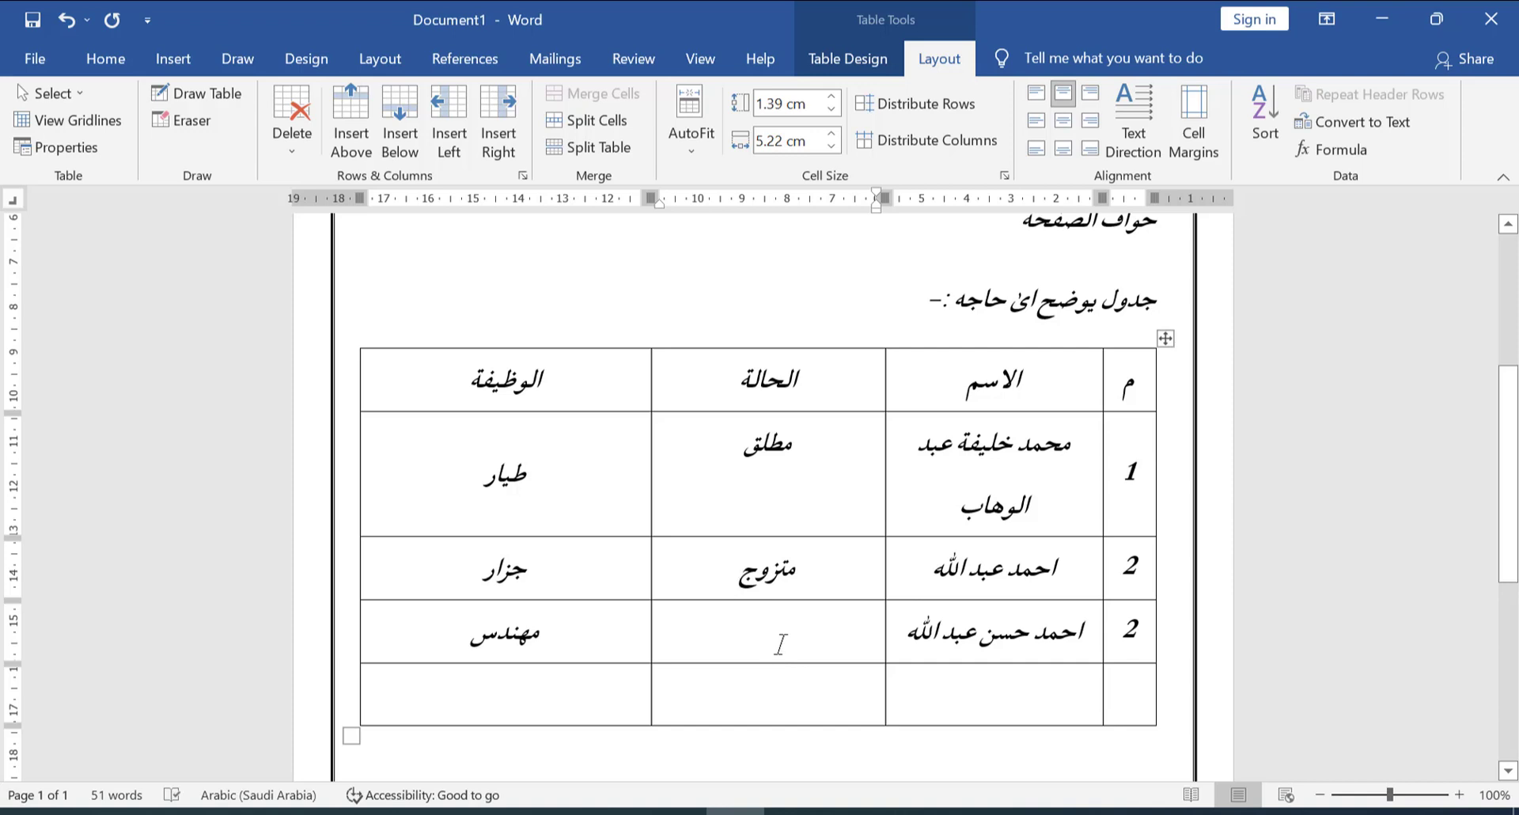
pyautogui.write('عازيب')
pyautogui.press('BackSpace')
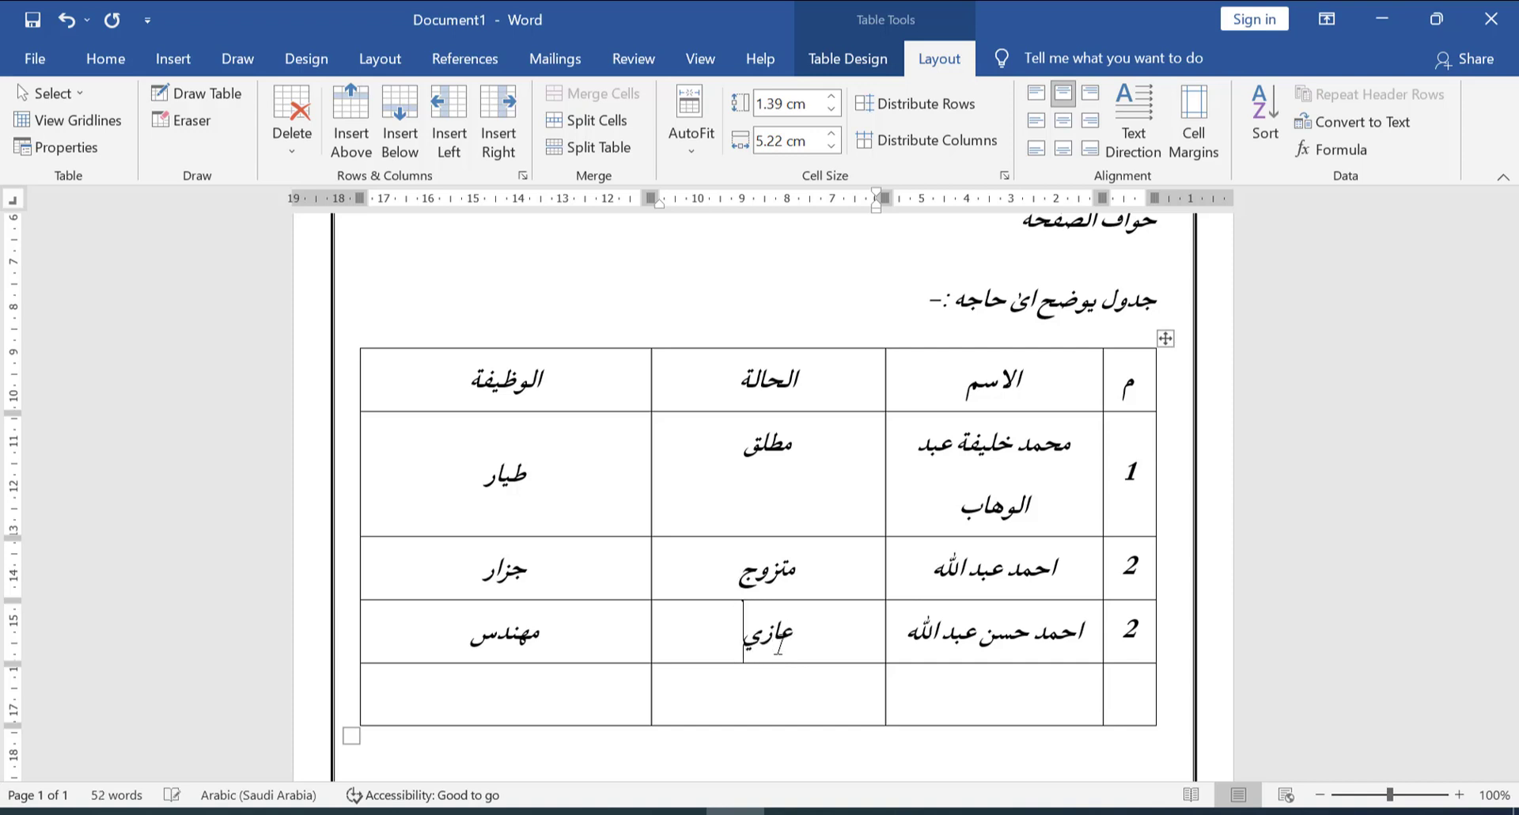
pyautogui.press('BackSpace')
pyautogui.write('ب')
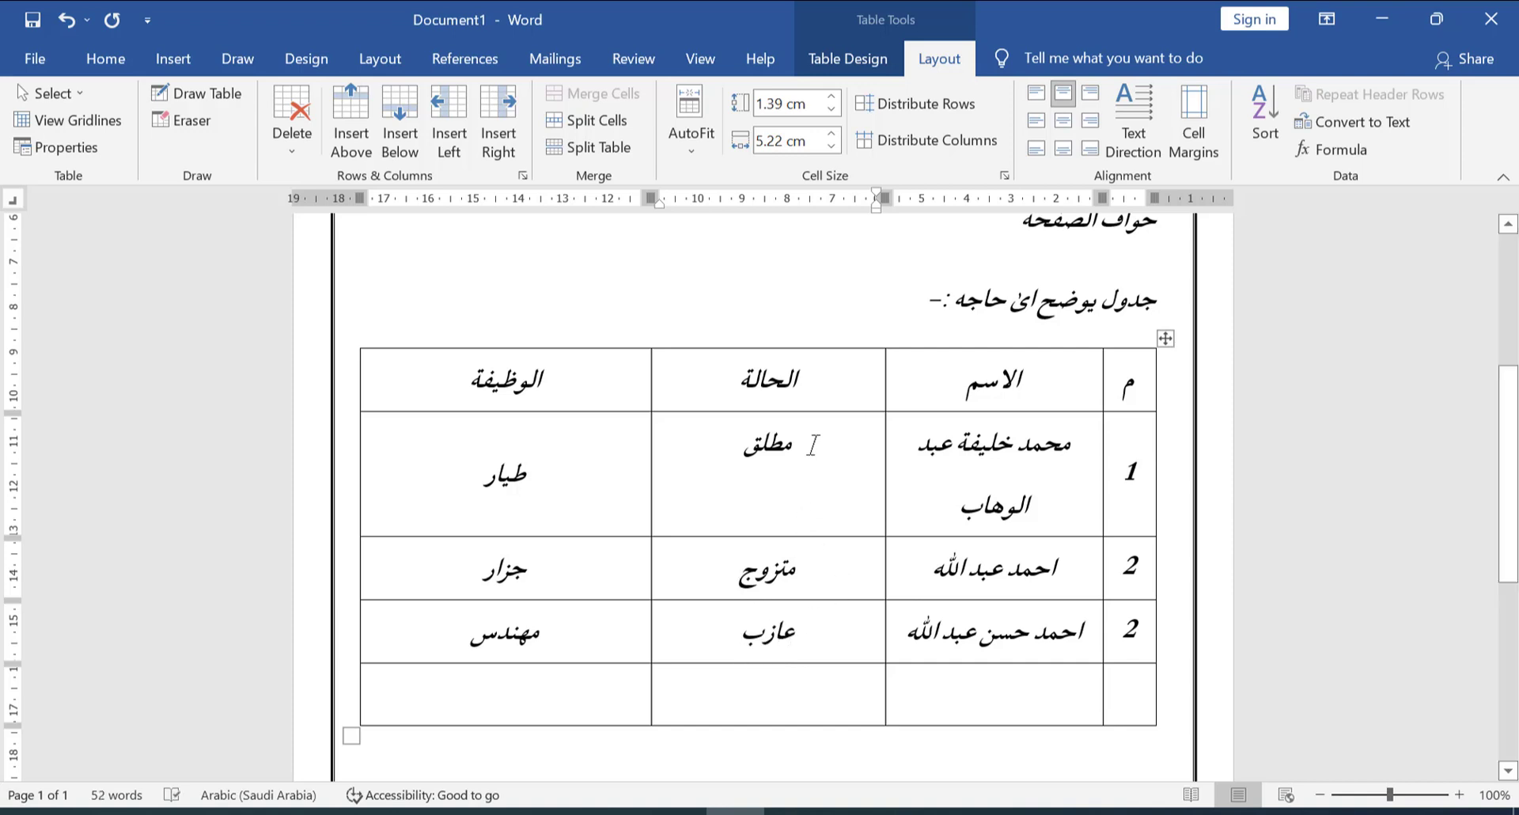
pyautogui.moveTo(801, 445); pyautogui.dragTo(784, 621)
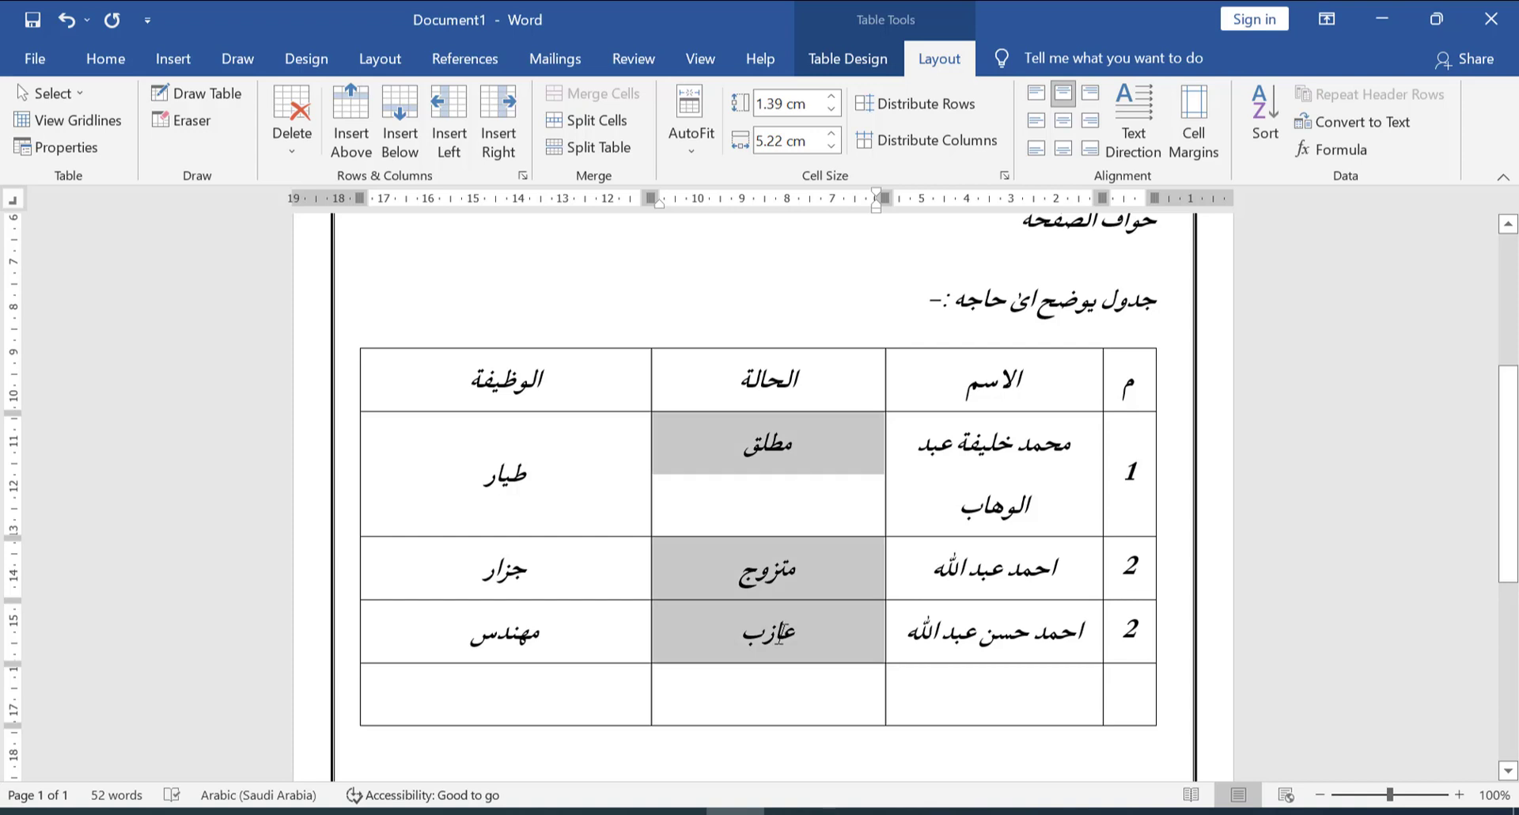
# Centre the status entries and enlarge the header row text to size 22.
pyautogui.click(1063, 120)
pyautogui.click(956, 443)
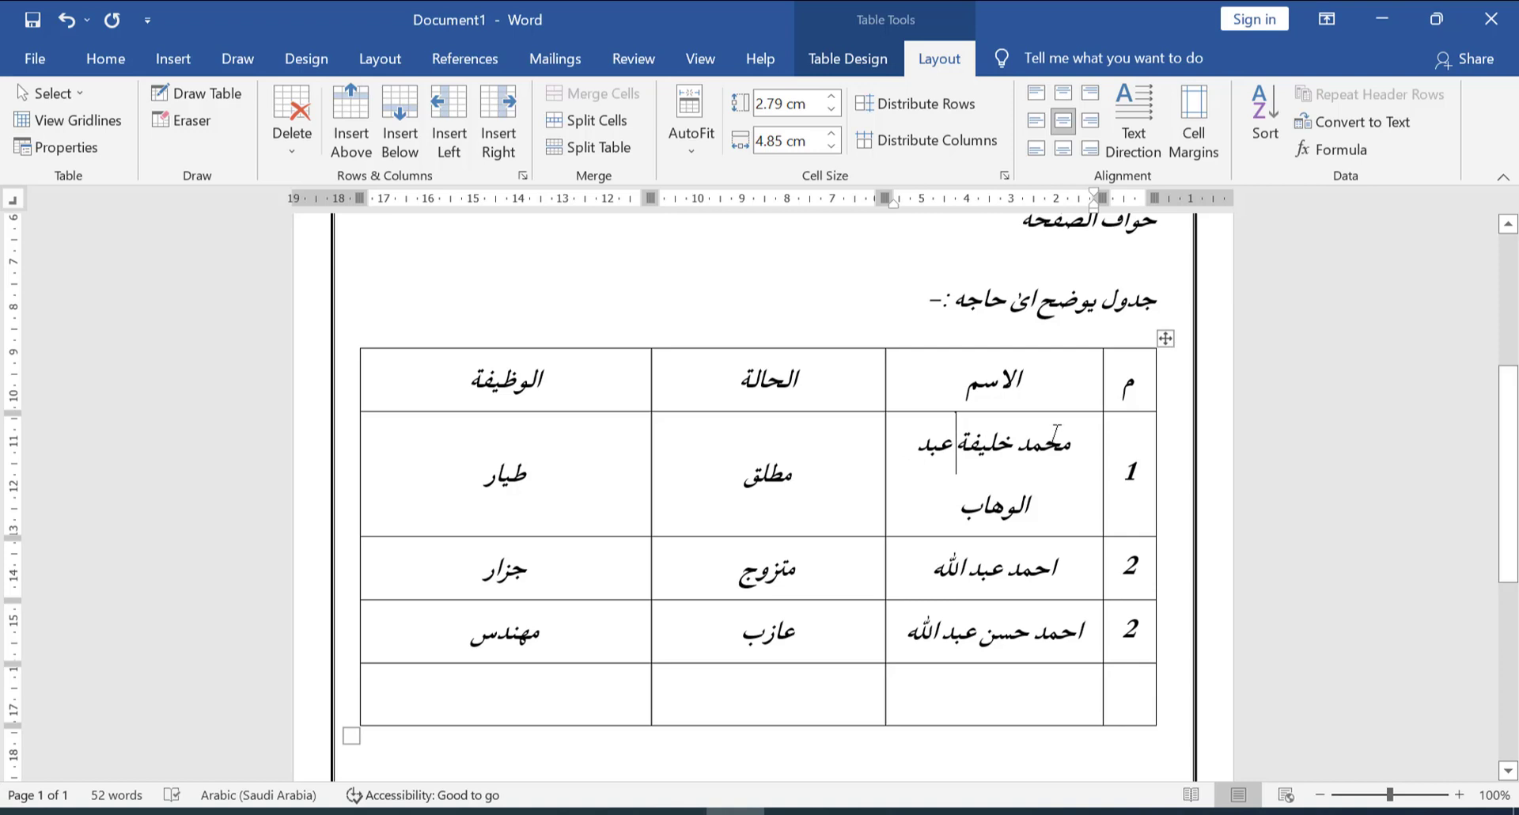
pyautogui.moveTo(1124, 387); pyautogui.dragTo(539, 373)
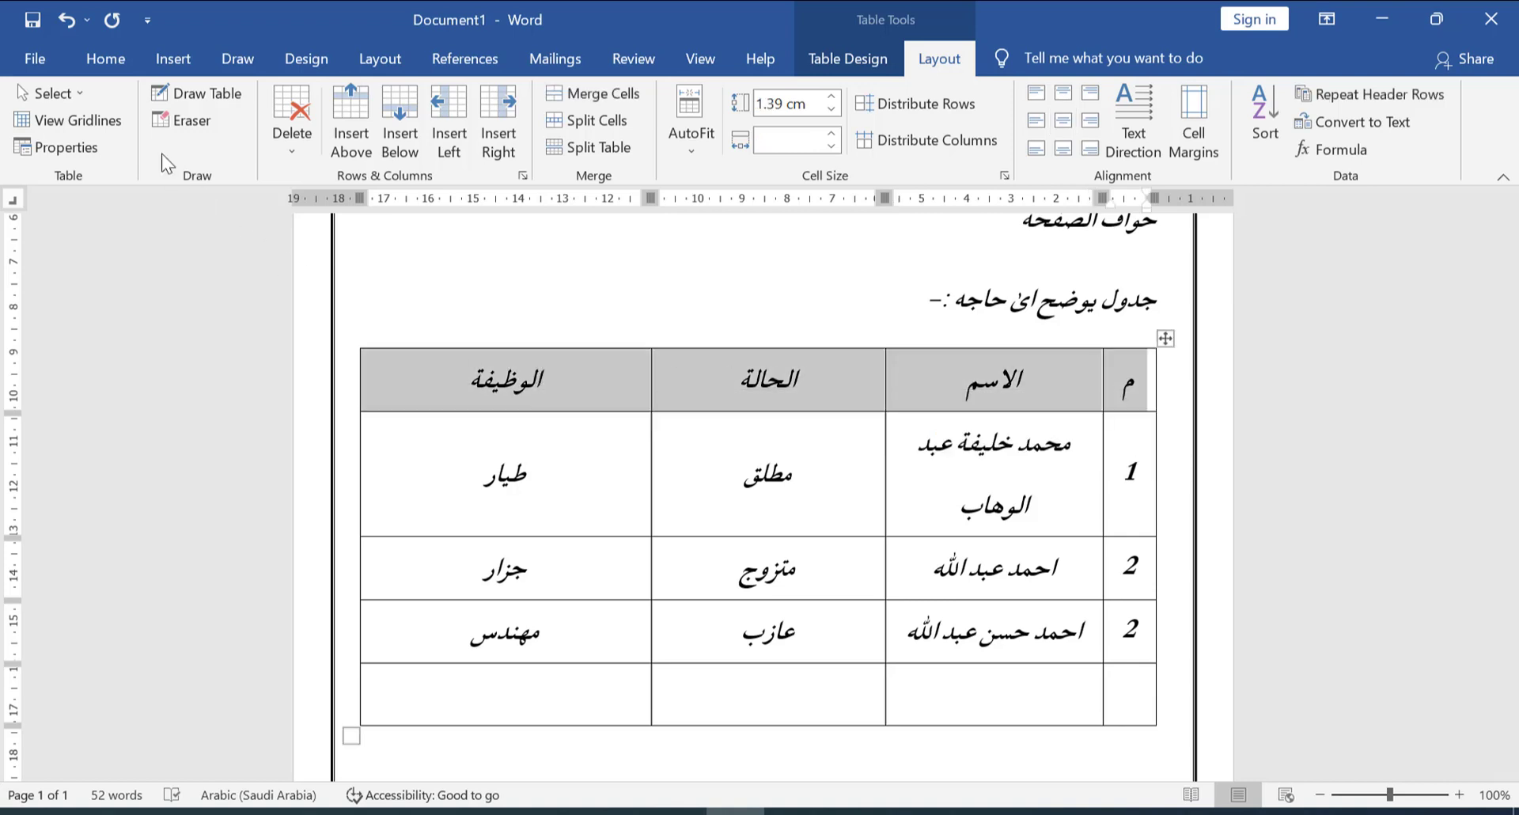
pyautogui.click(105, 54)
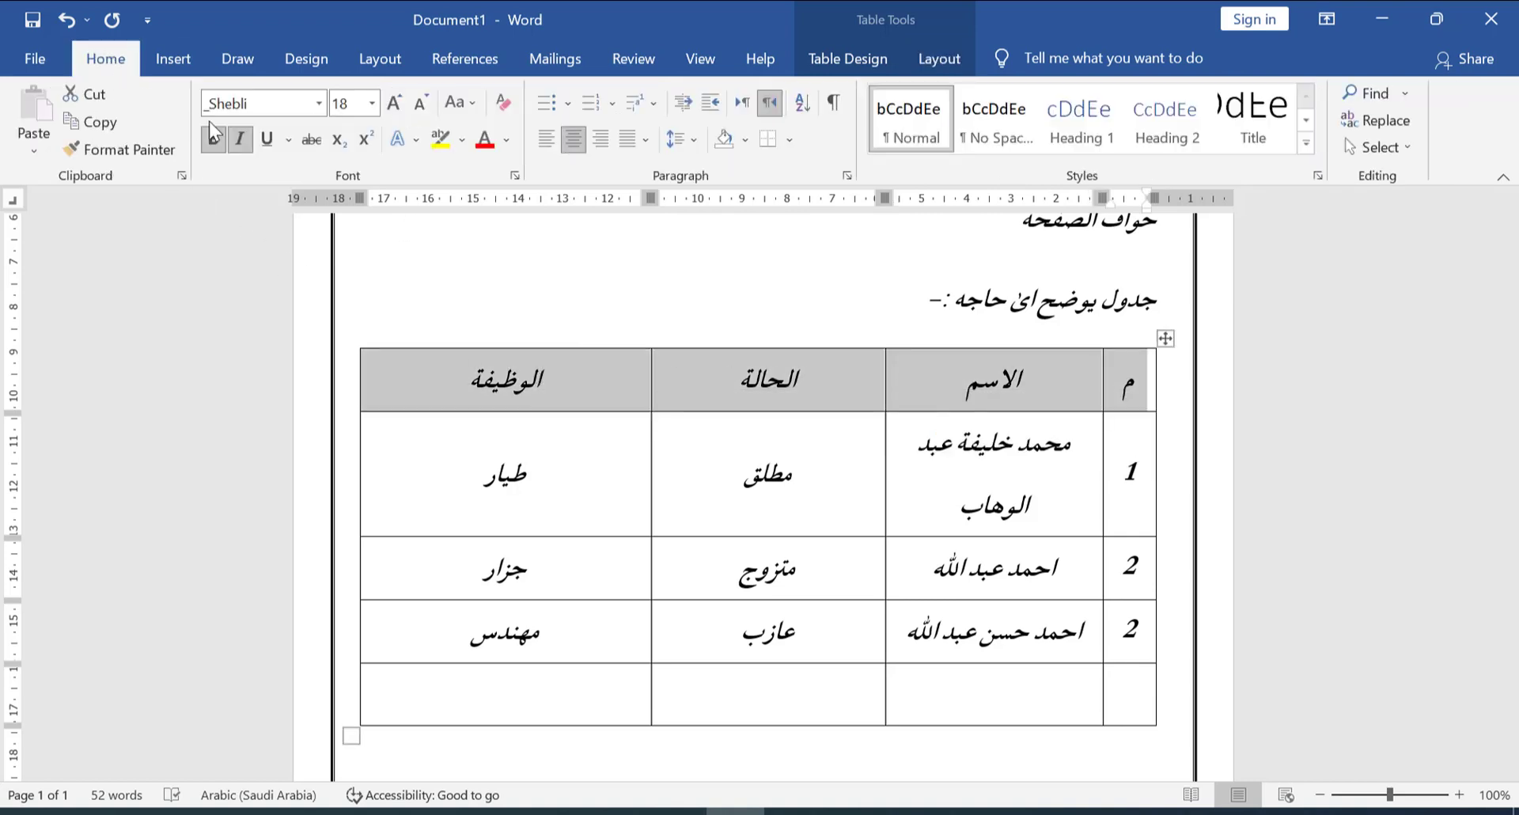
pyautogui.click(394, 103)
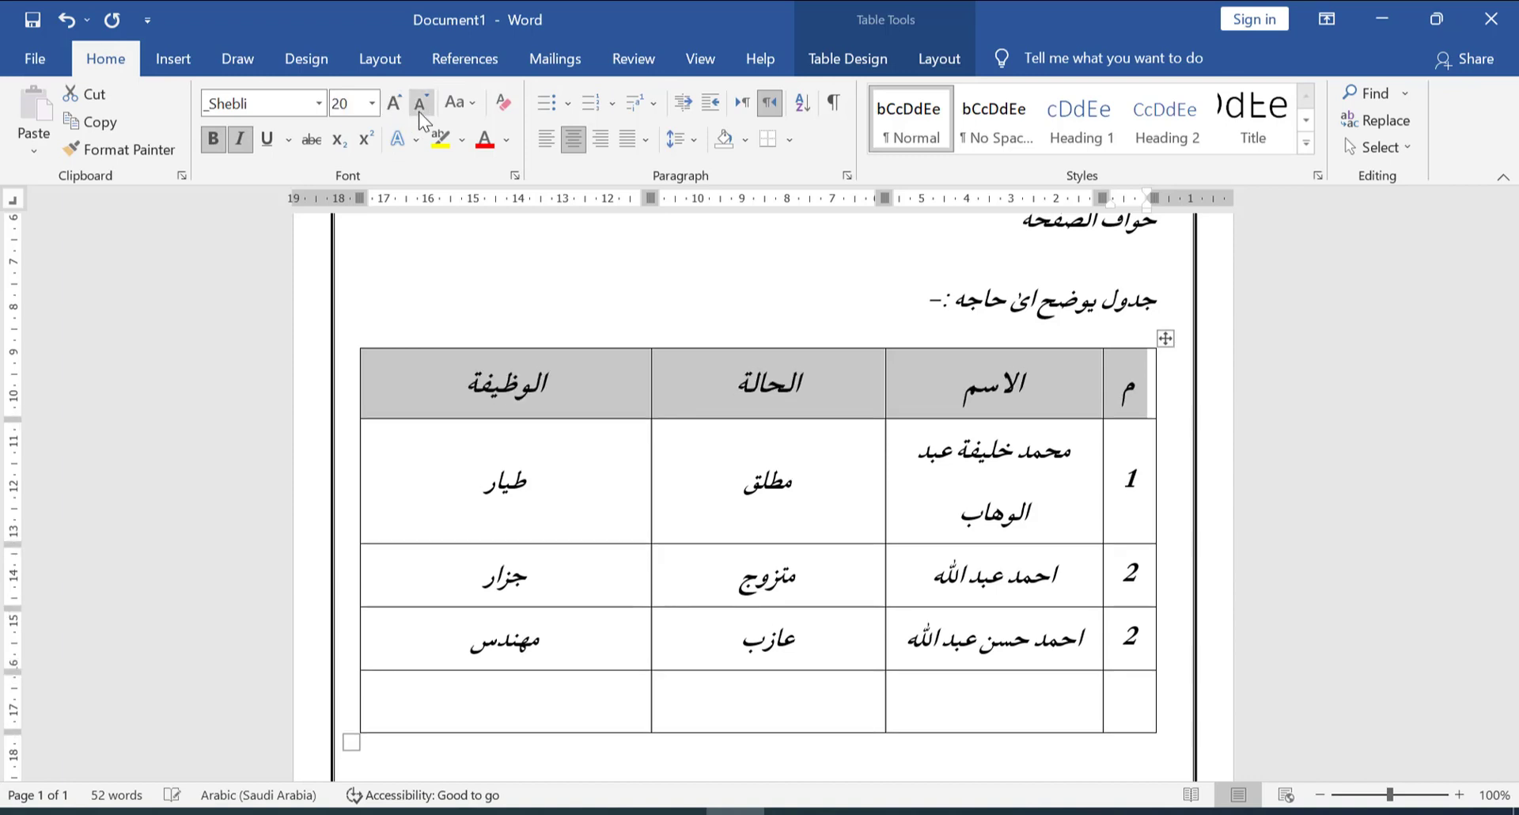
pyautogui.hotkey('ctrl', 'shift', '.')
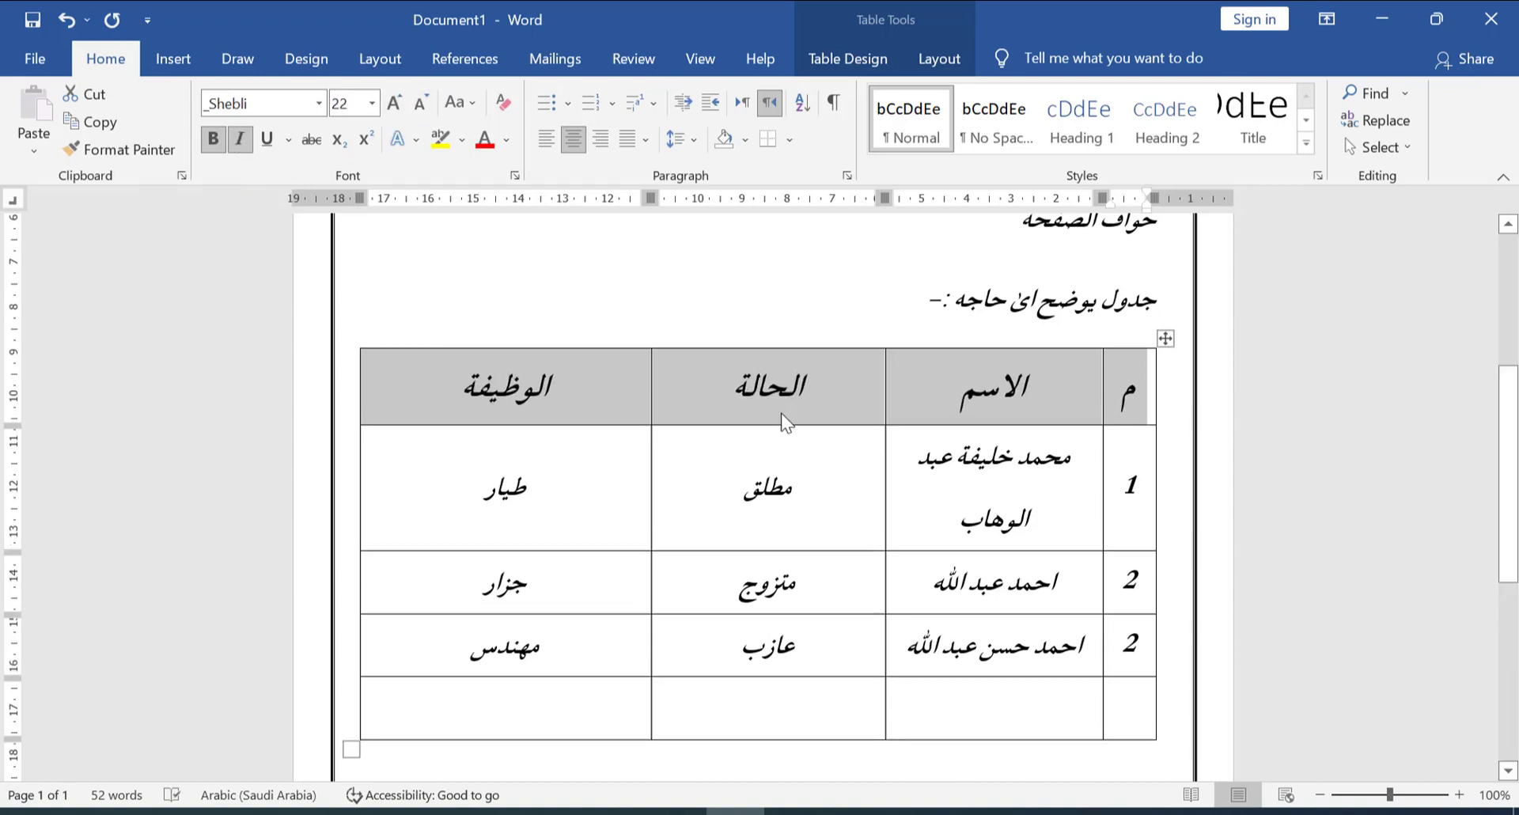
# Shrink the table's data-row text to size 16.
pyautogui.moveTo(1115, 467)
pyautogui.mouseDown()
pyautogui.moveTo(912, 547)
pyautogui.moveTo(490, 656)
pyautogui.mouseUp()
pyautogui.click(422, 102)
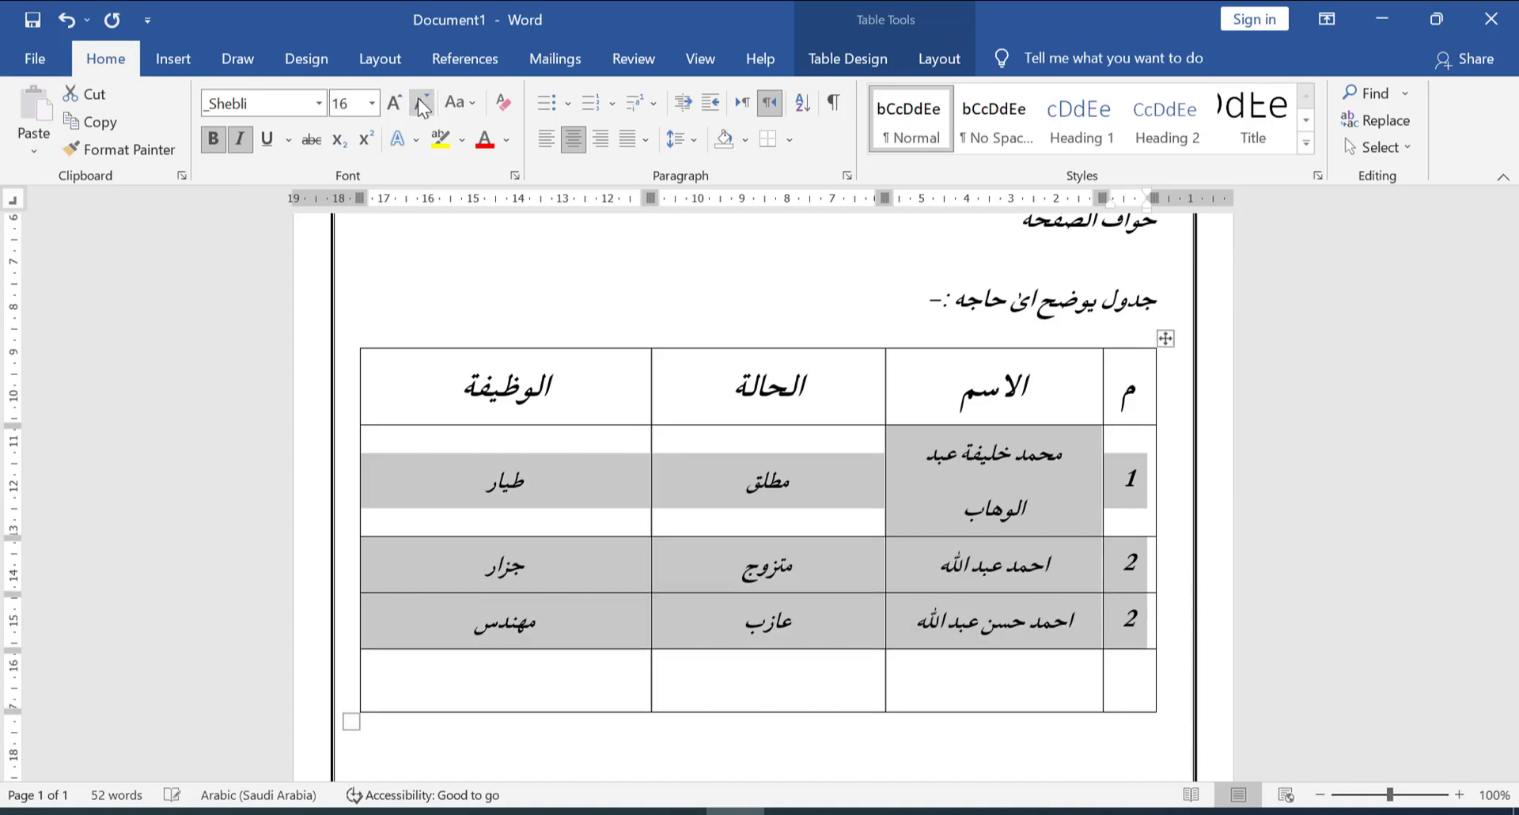
pyautogui.click(1064, 625)
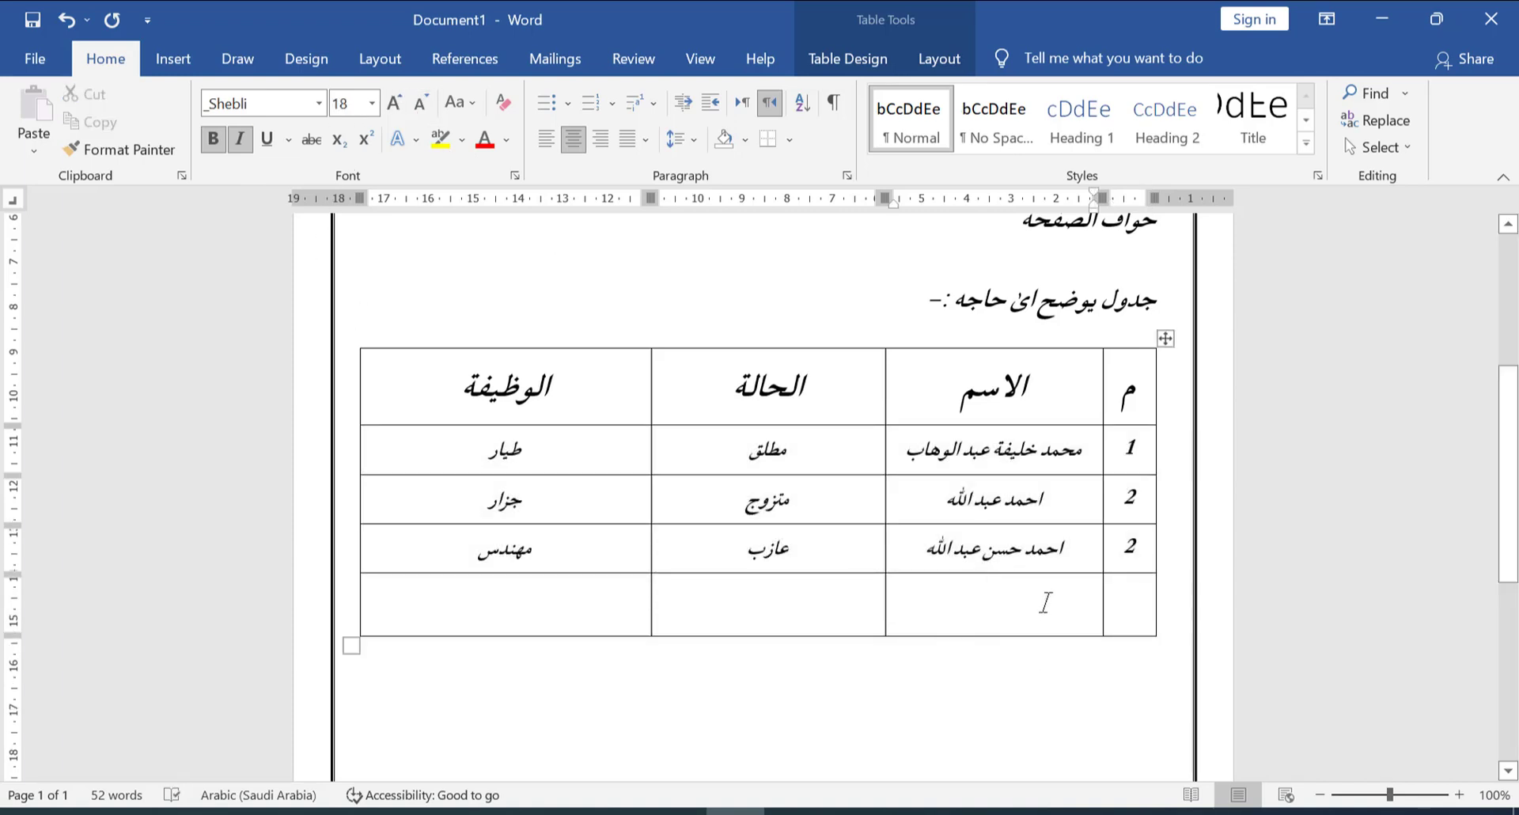
pyautogui.scroll(5, 915, 457)
pyautogui.scroll(-2, 916, 459)
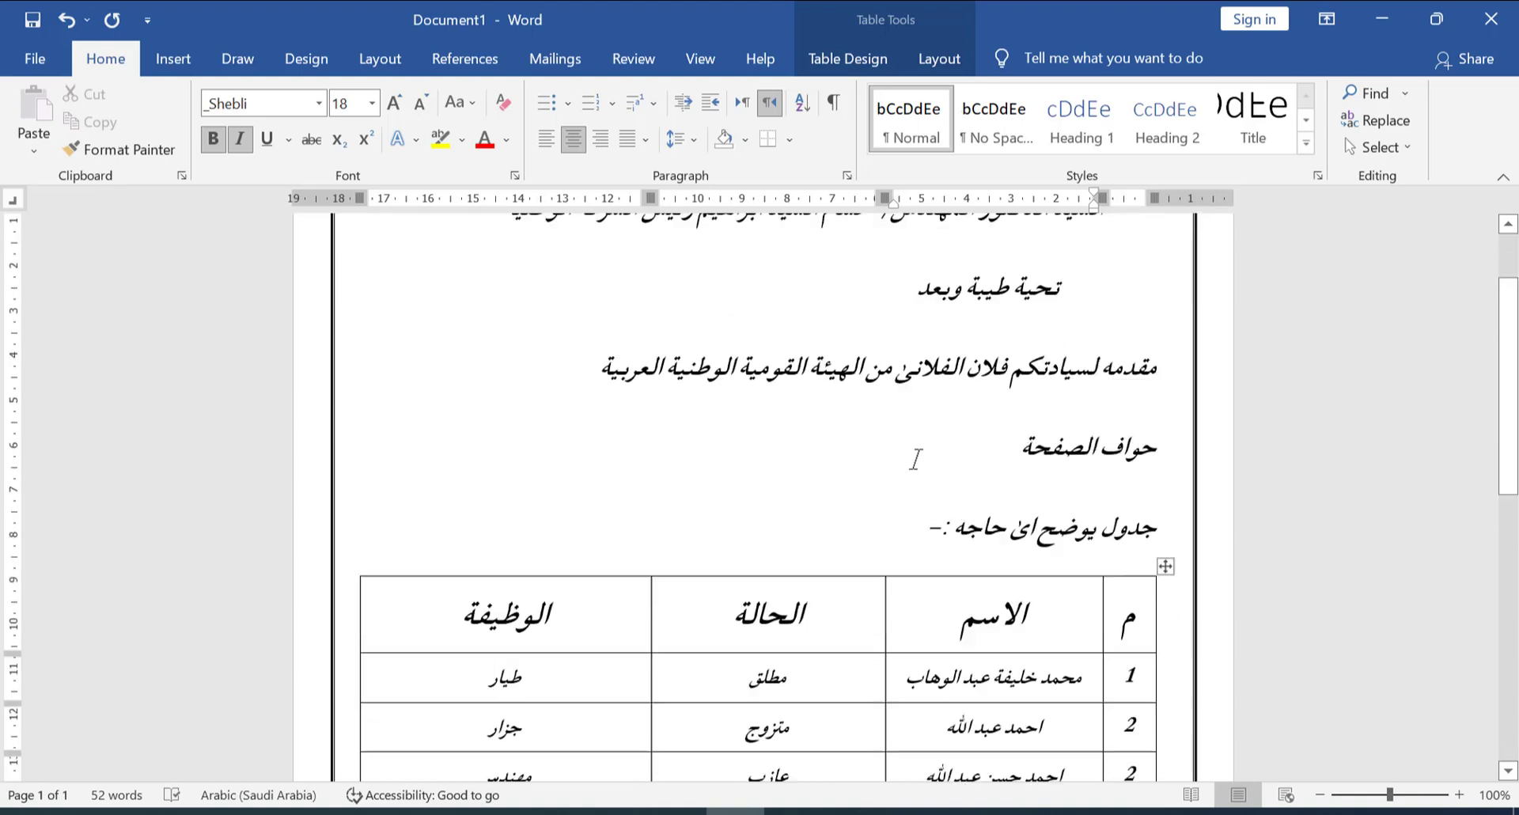
pyautogui.scroll(-1, 915, 459)
pyautogui.scroll(1, 915, 459)
pyautogui.scroll(-1, 915, 460)
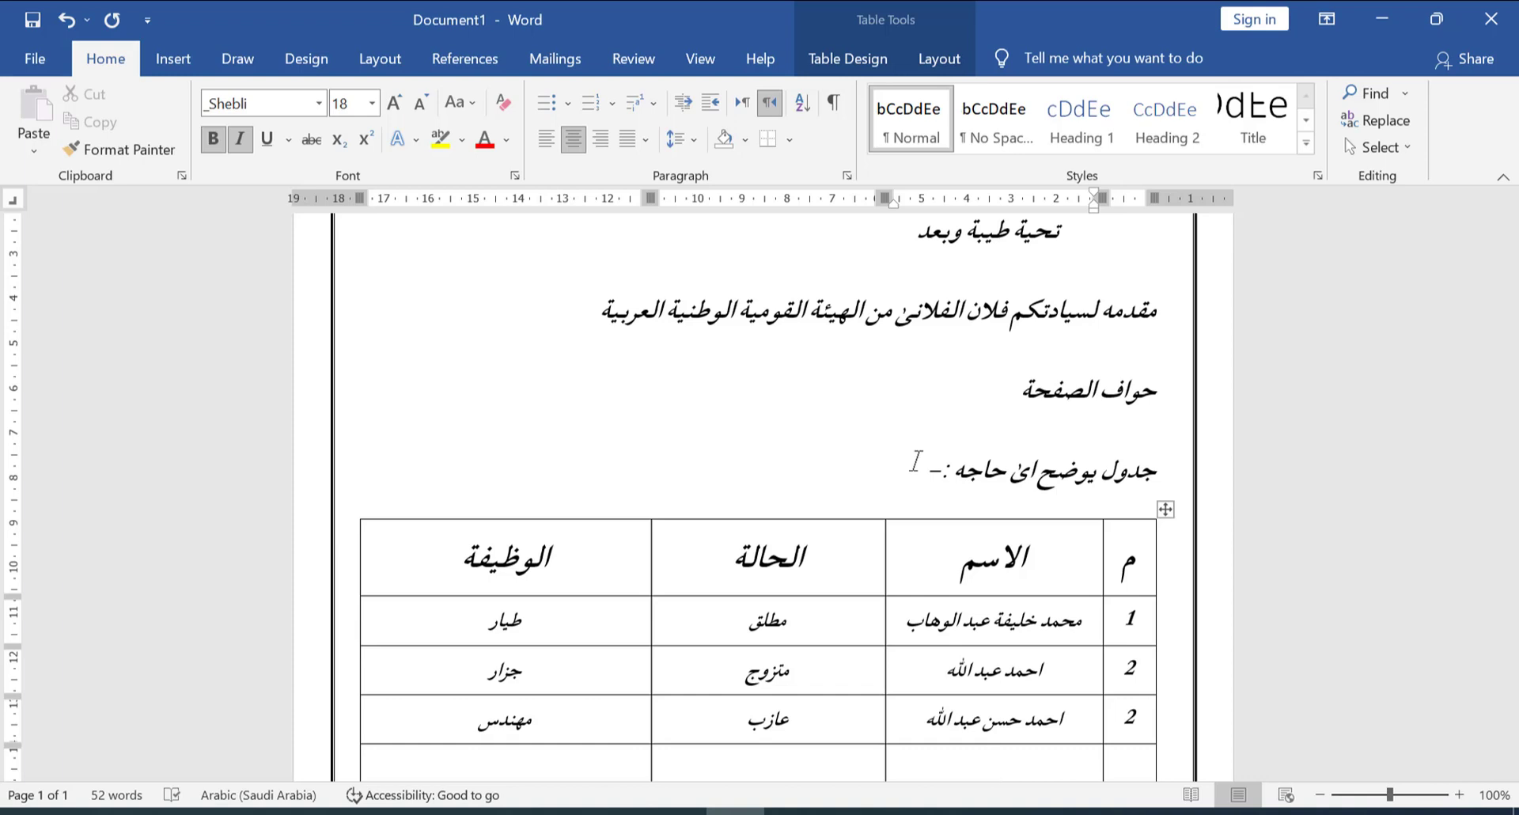
pyautogui.scroll(3, 914, 460)
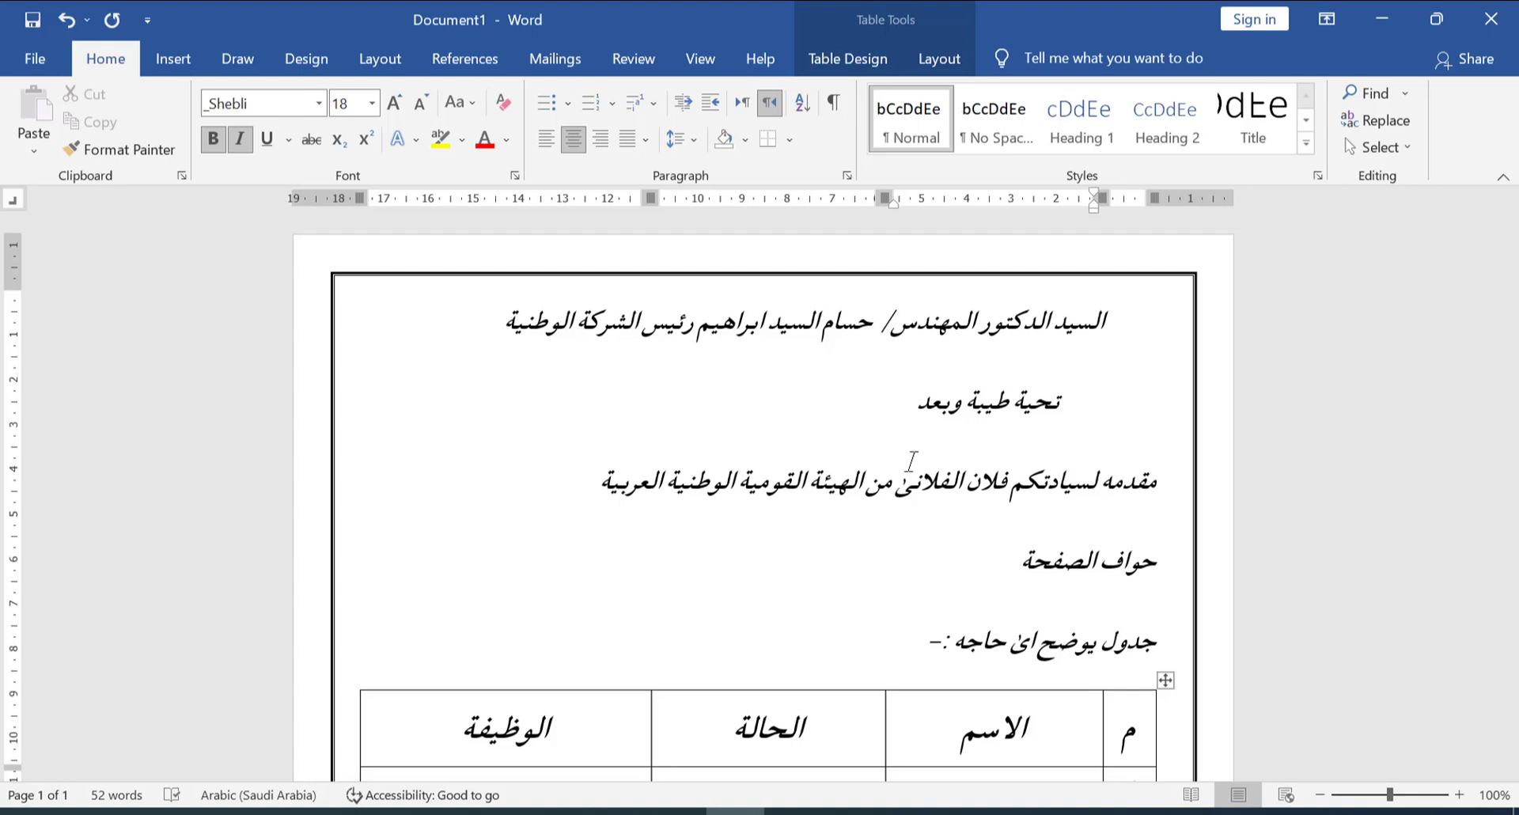
pyautogui.scroll(-2, 912, 461)
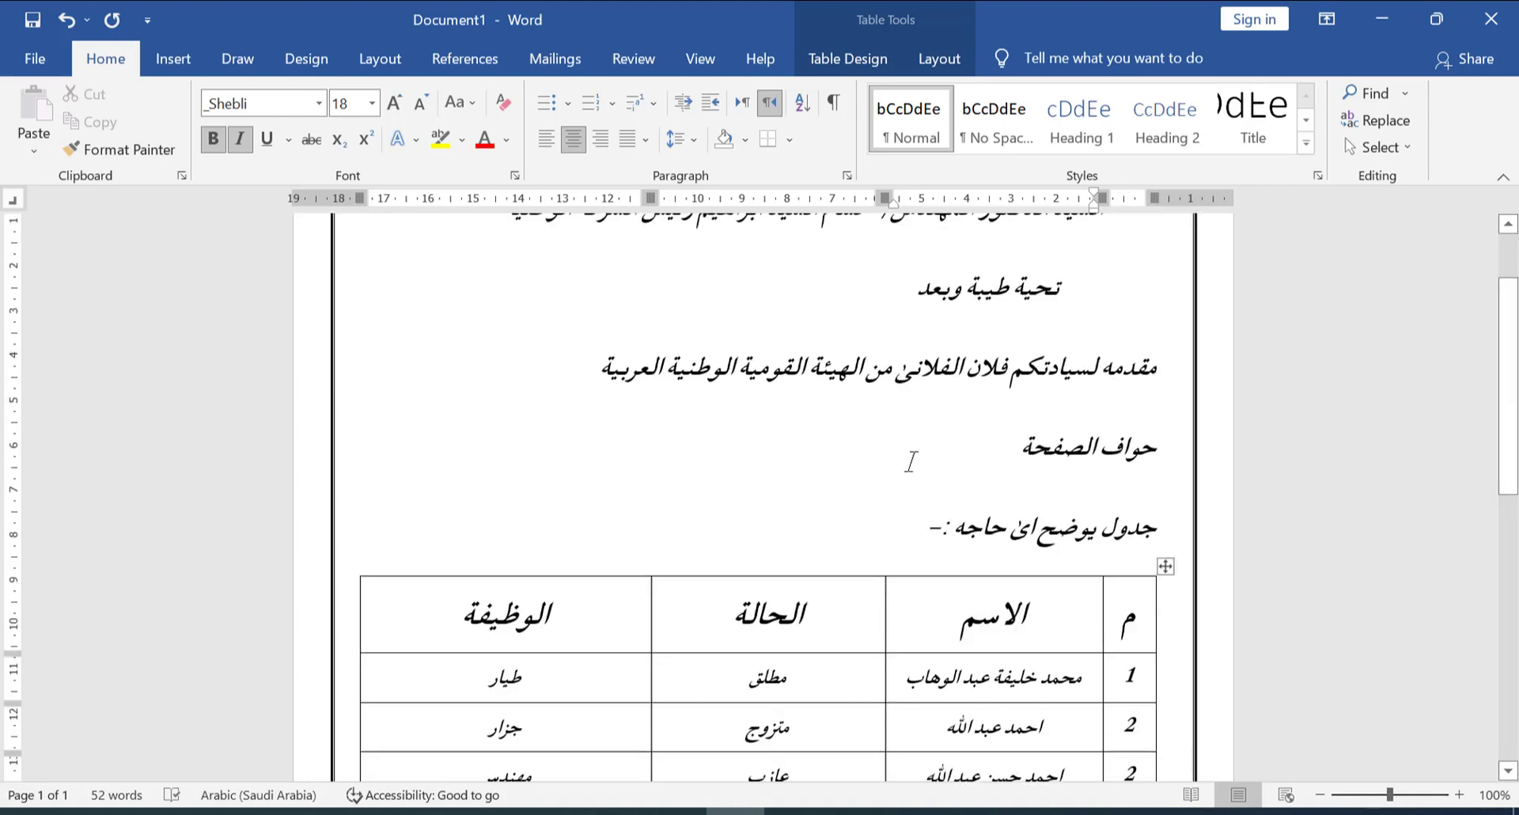
pyautogui.scroll(-1, 911, 460)
pyautogui.scroll(2, 906, 462)
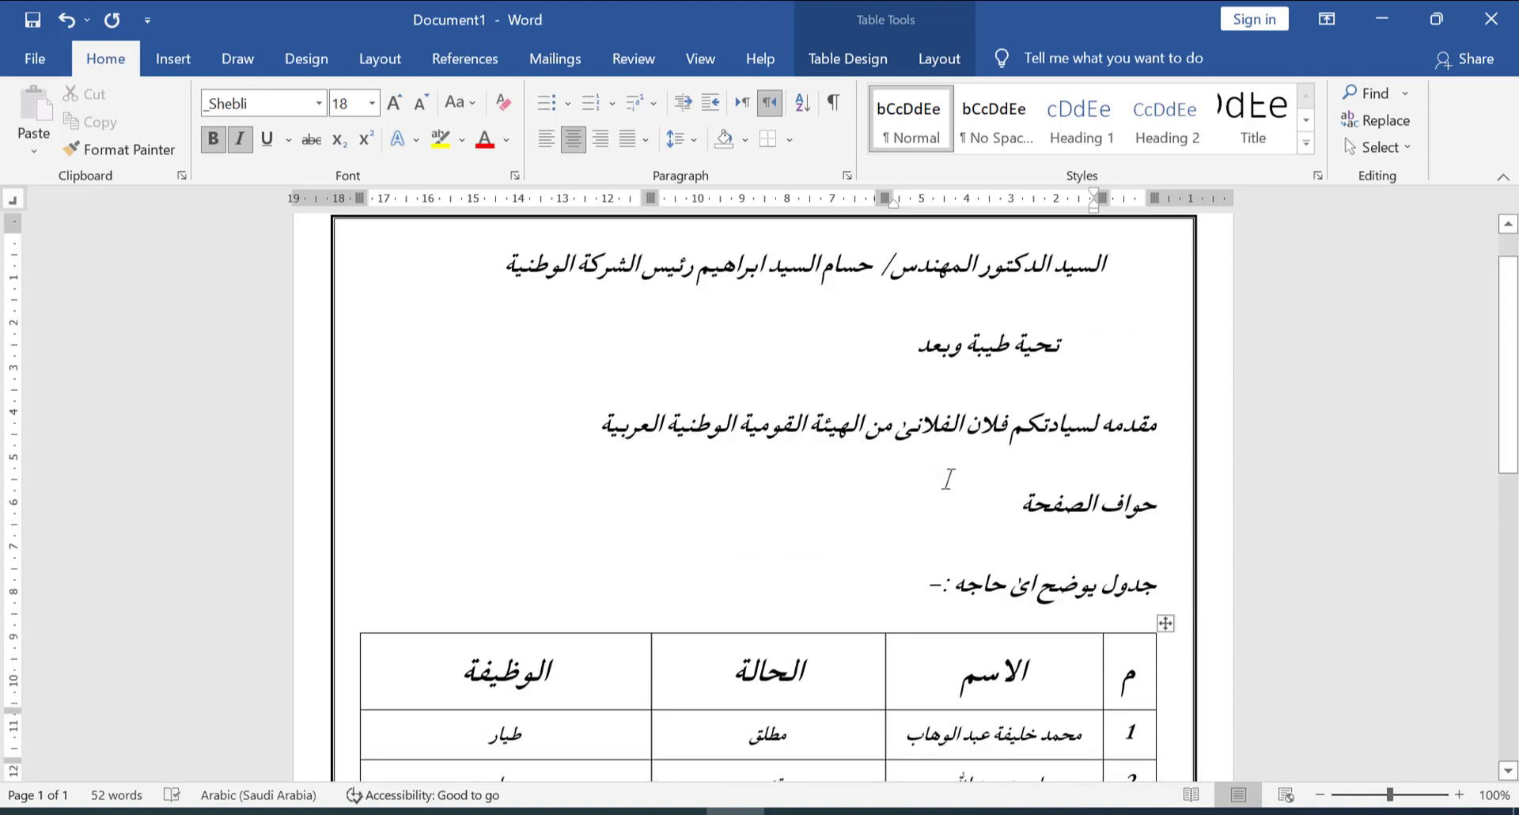
pyautogui.scroll(1, 1028, 428)
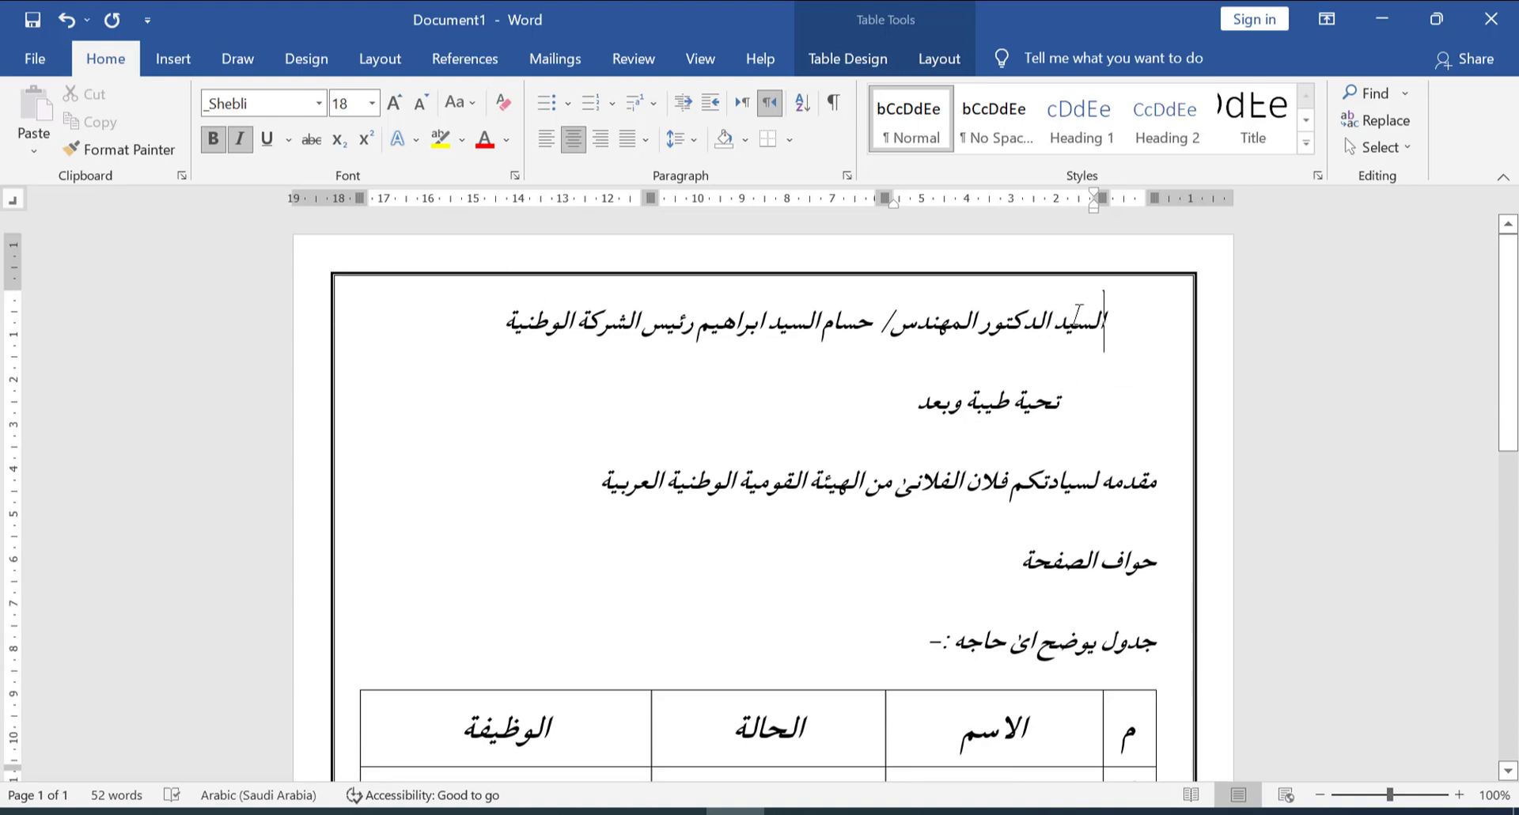
pyautogui.moveTo(1104, 320); pyautogui.dragTo(500, 320)
pyautogui.click(319, 103)
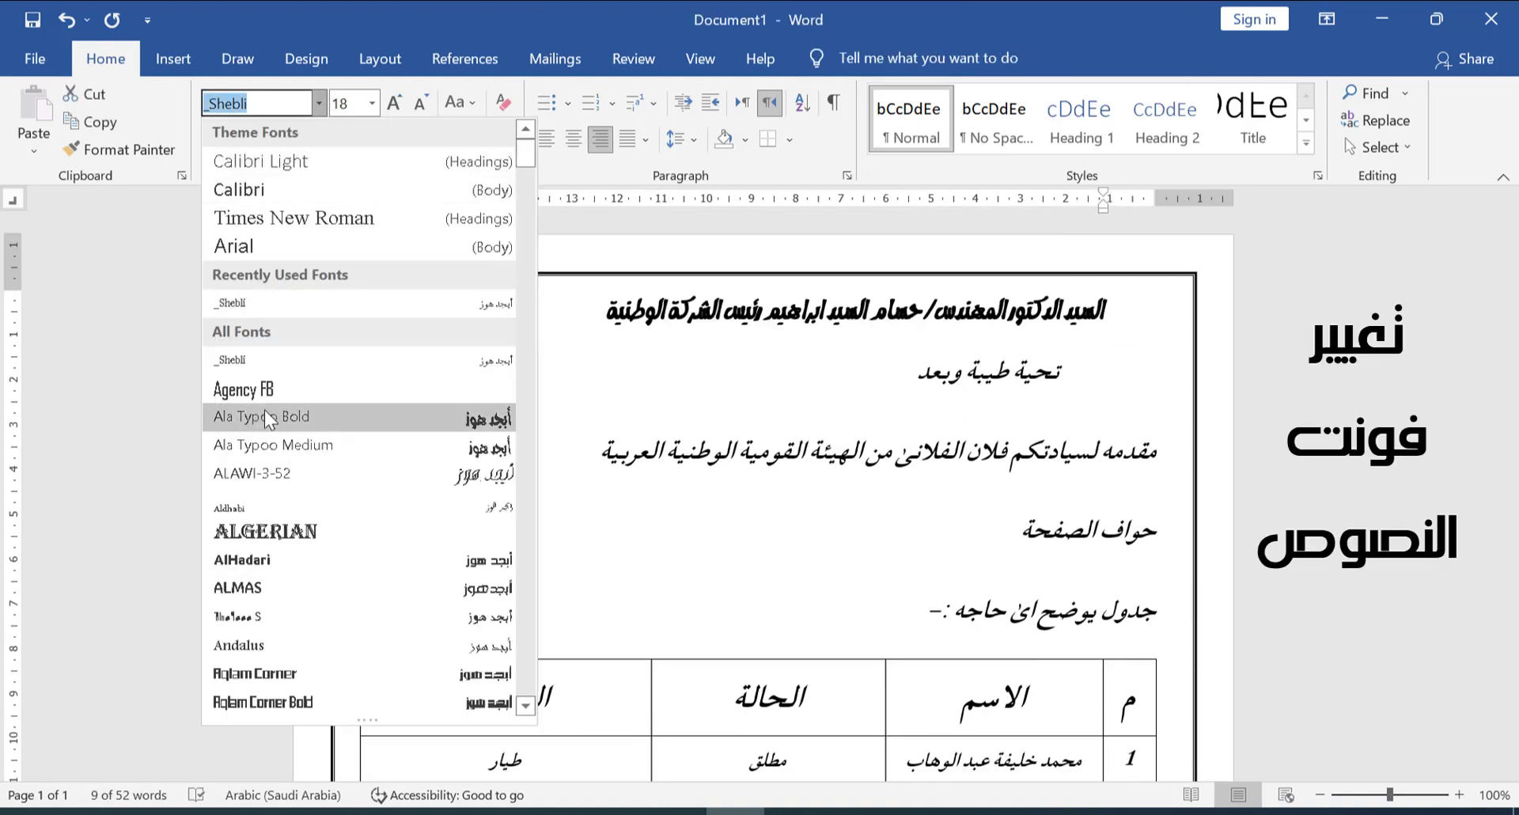
pyautogui.scroll(-3, 1085, 507)
pyautogui.scroll(-3, 1085, 507)
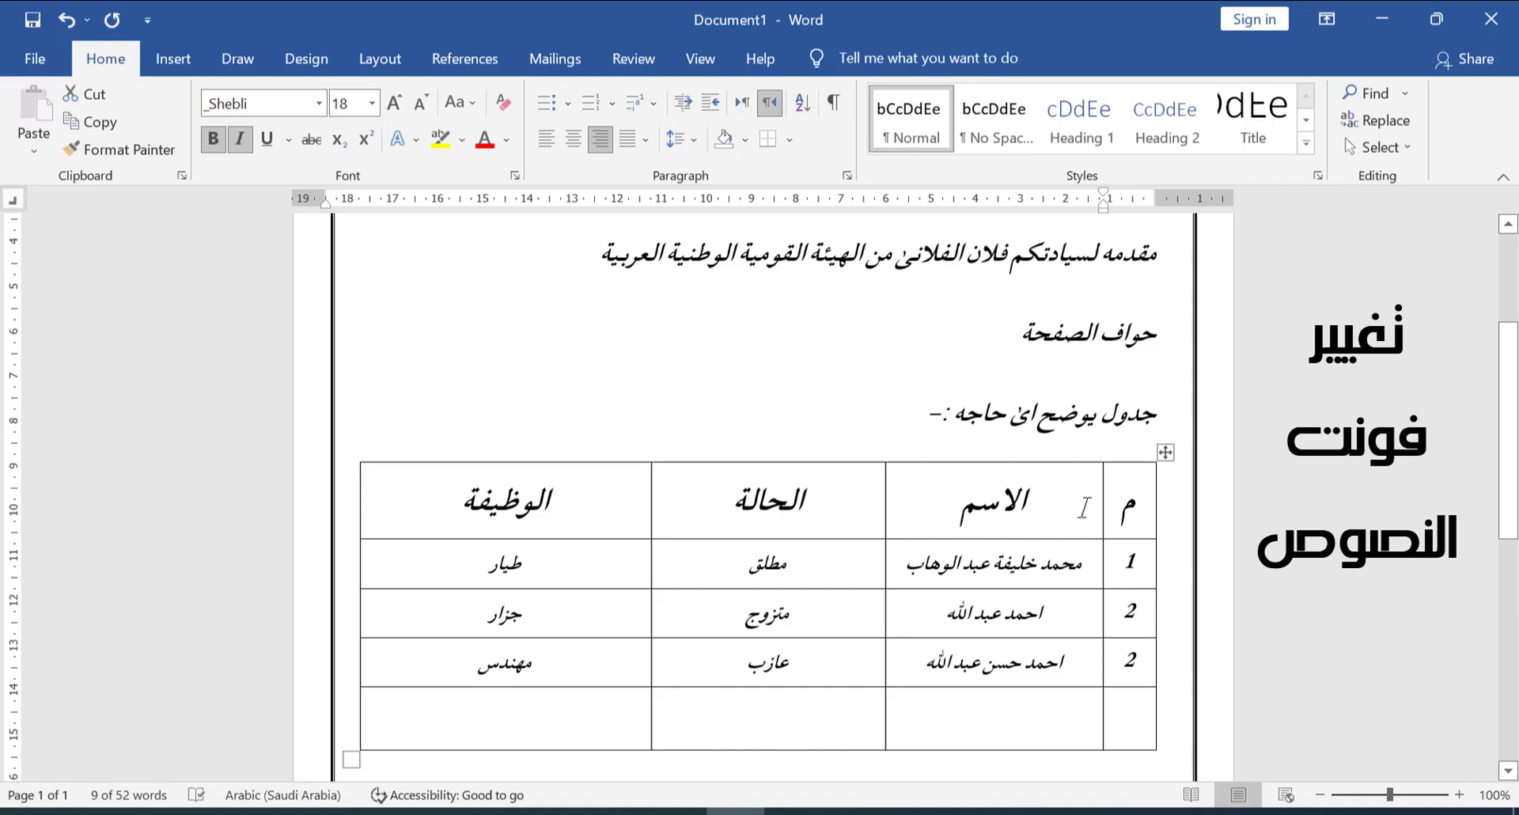
pyautogui.scroll(-2, 1084, 506)
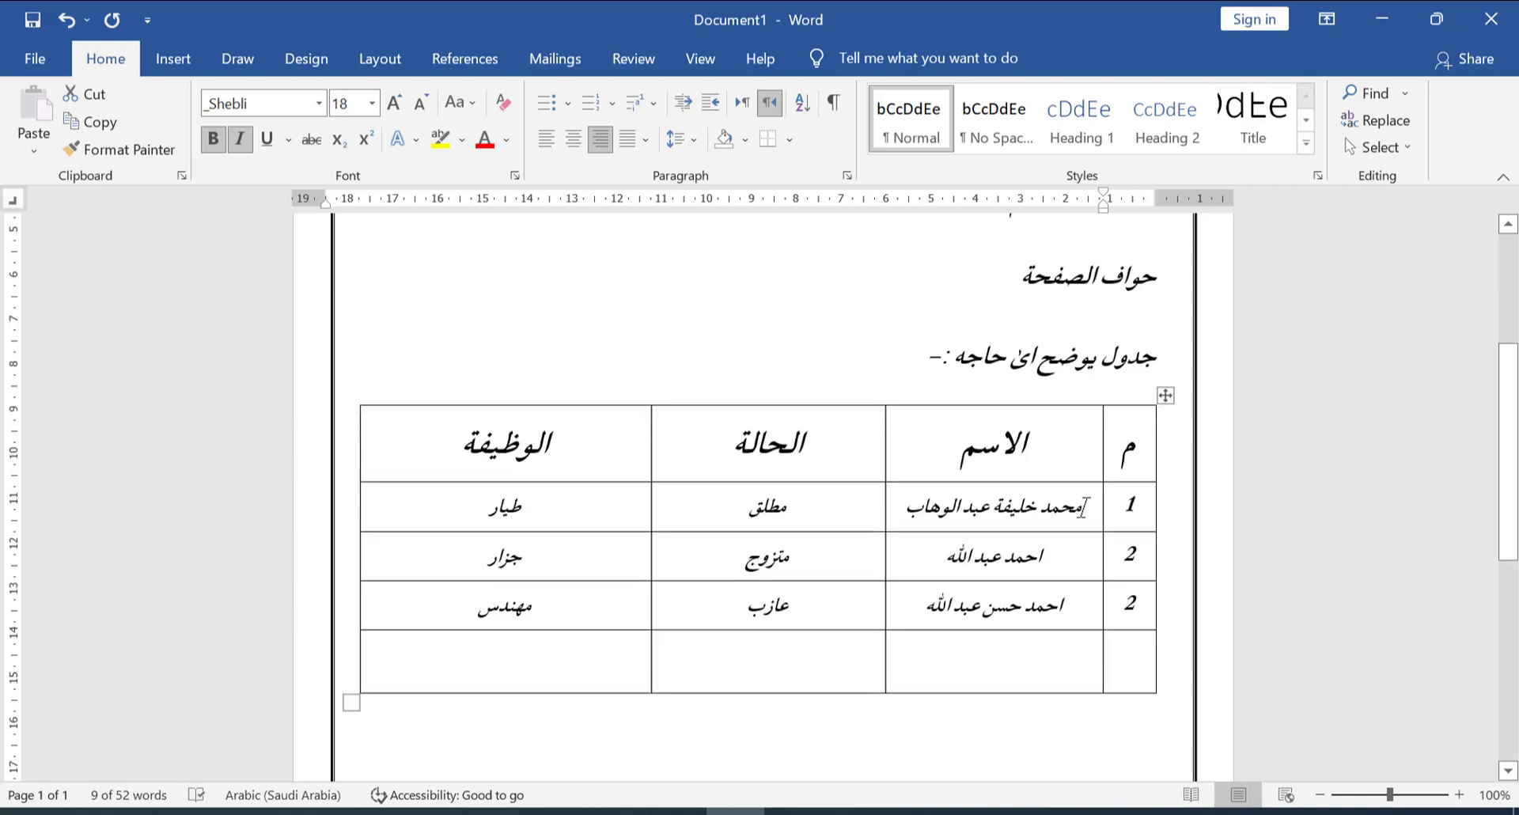
pyautogui.scroll(5, 1084, 507)
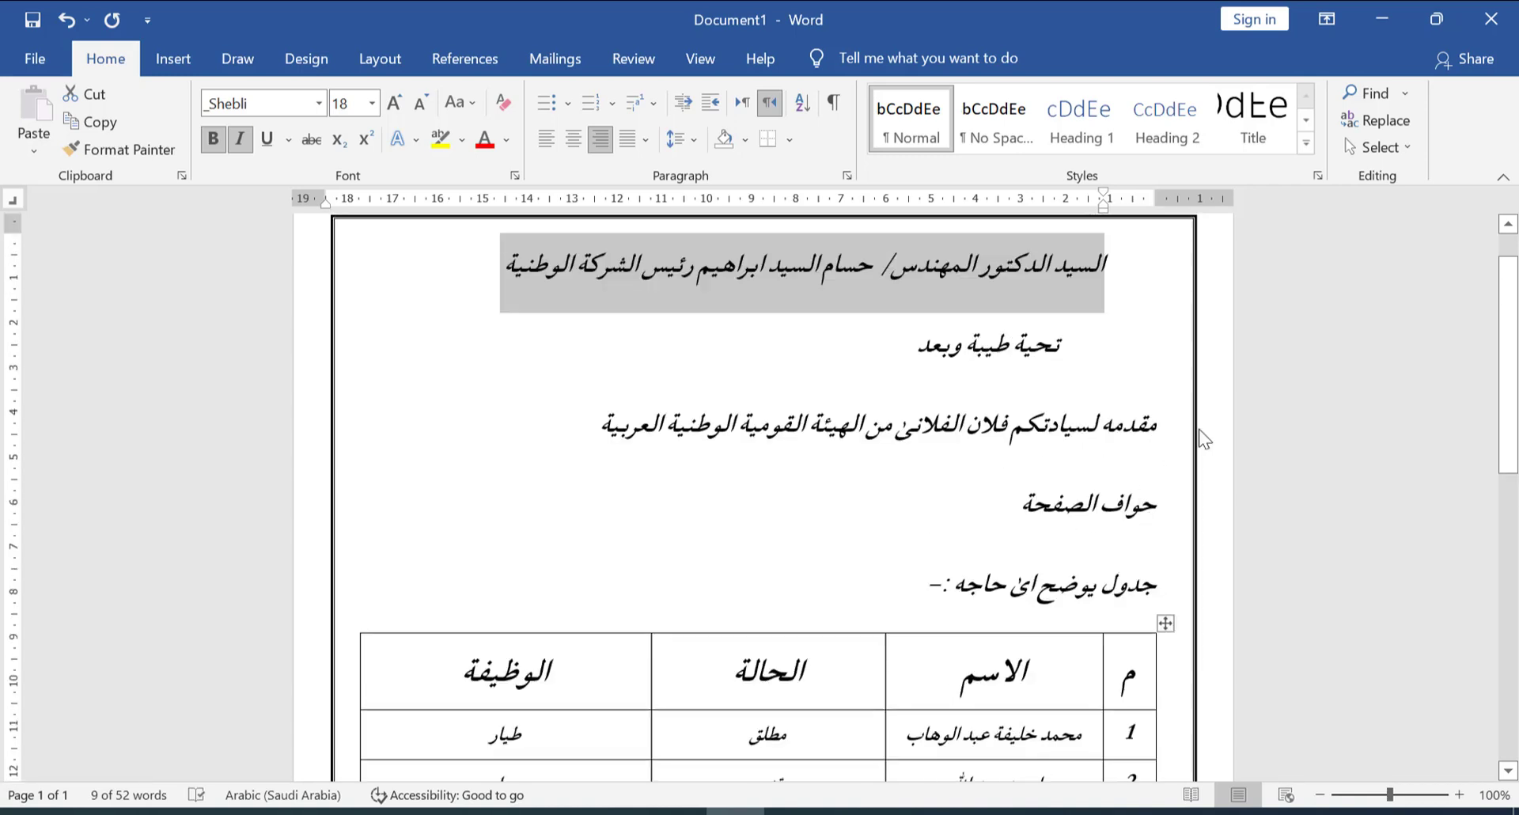
pyautogui.scroll(-5, 708, 567)
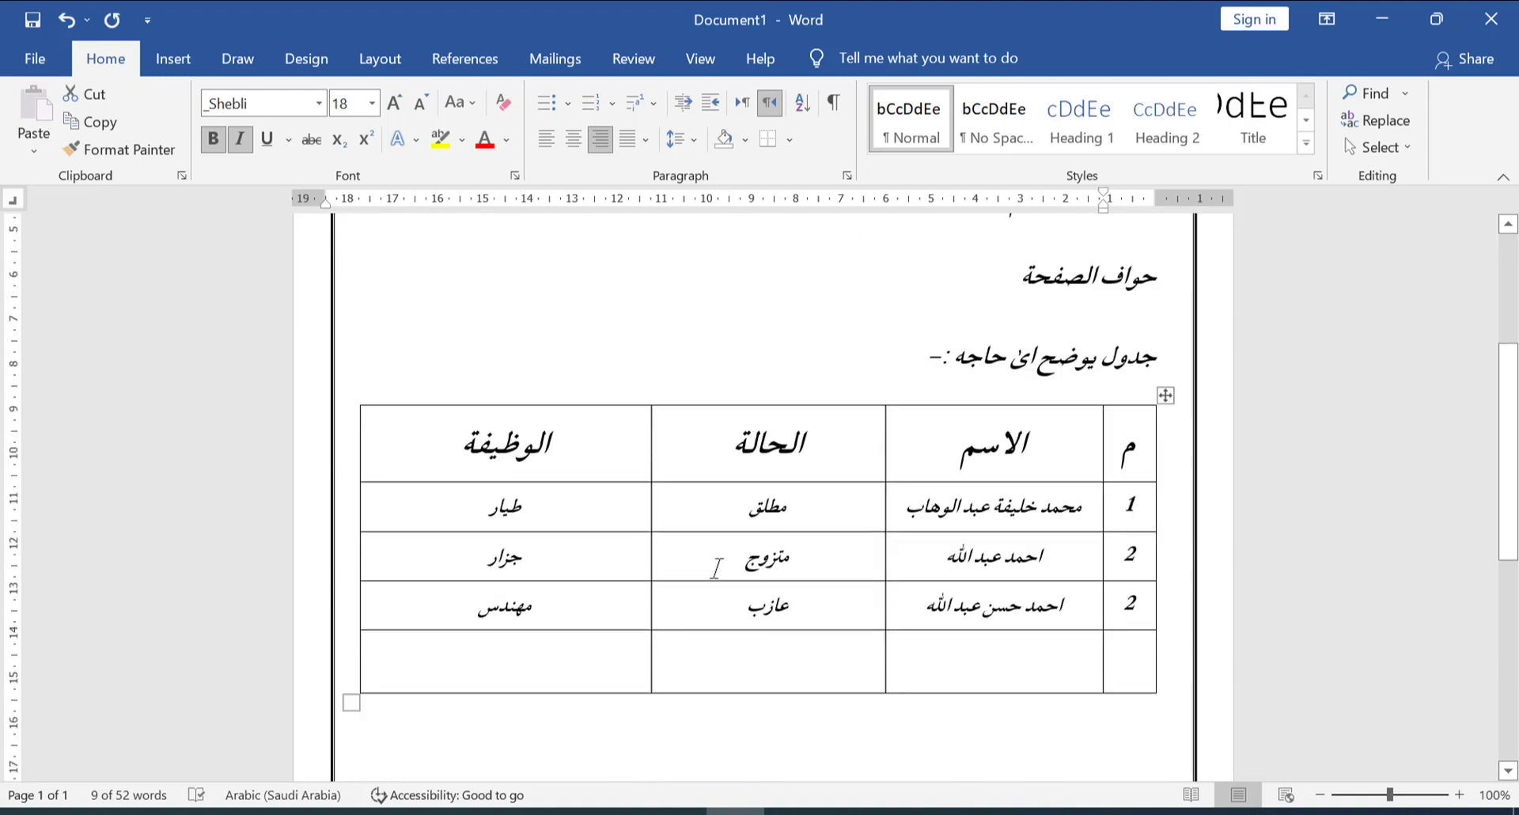
pyautogui.scroll(5, 712, 568)
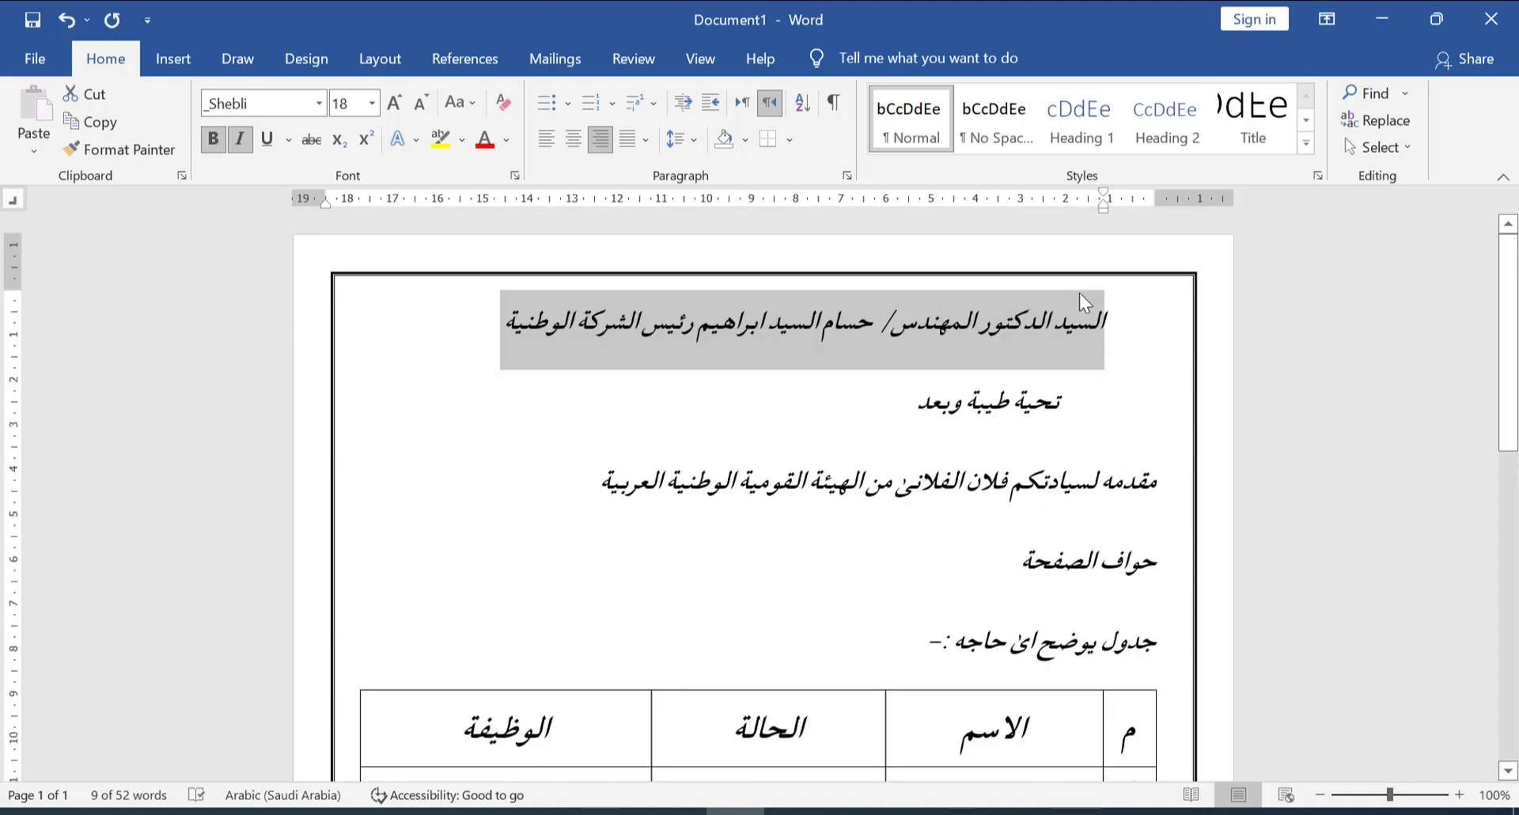
pyautogui.scroll(-4, 1060, 348)
pyautogui.scroll(-1, 1018, 424)
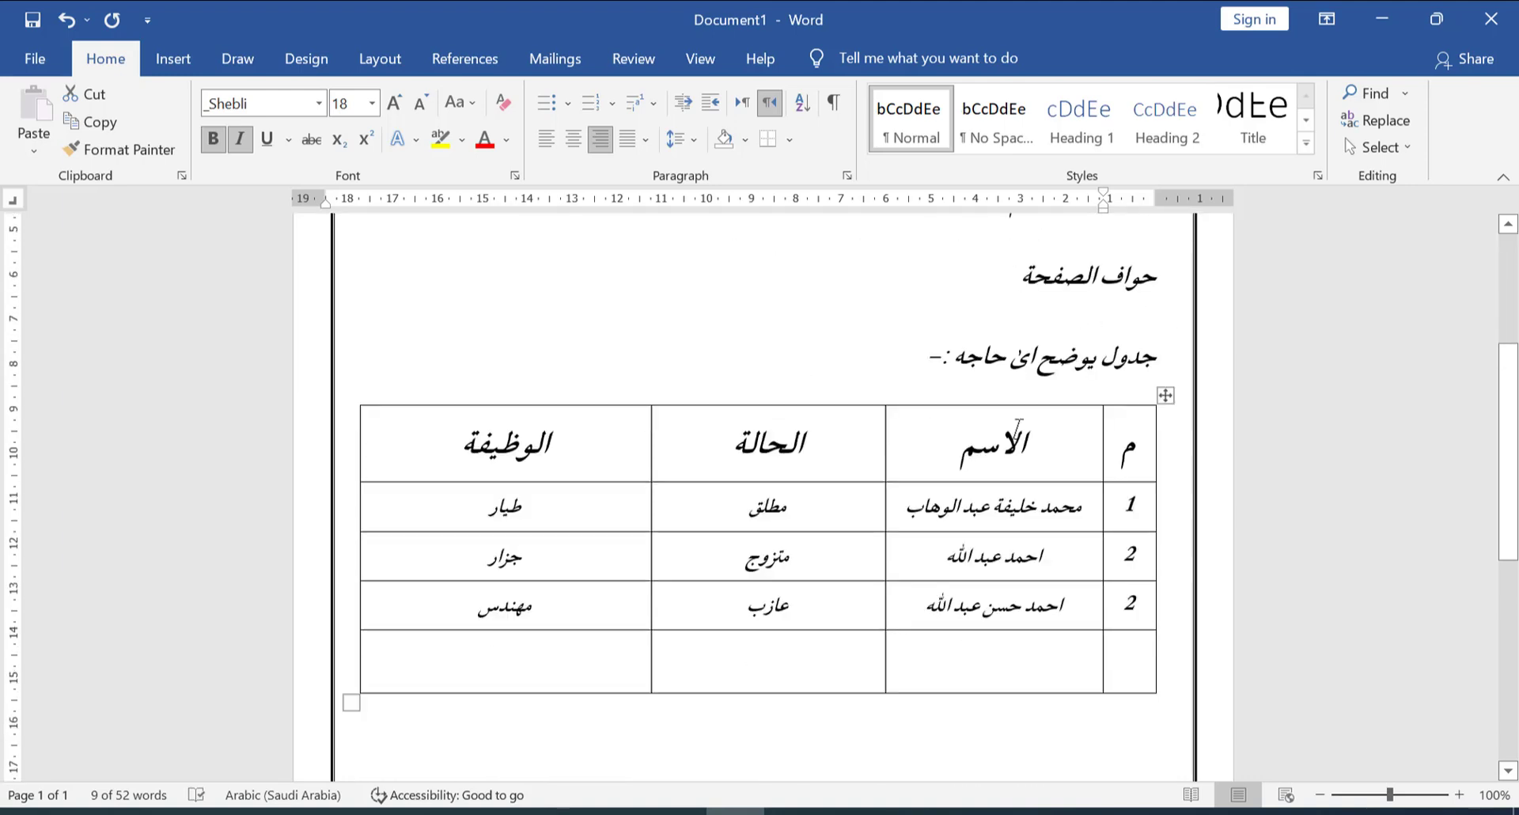